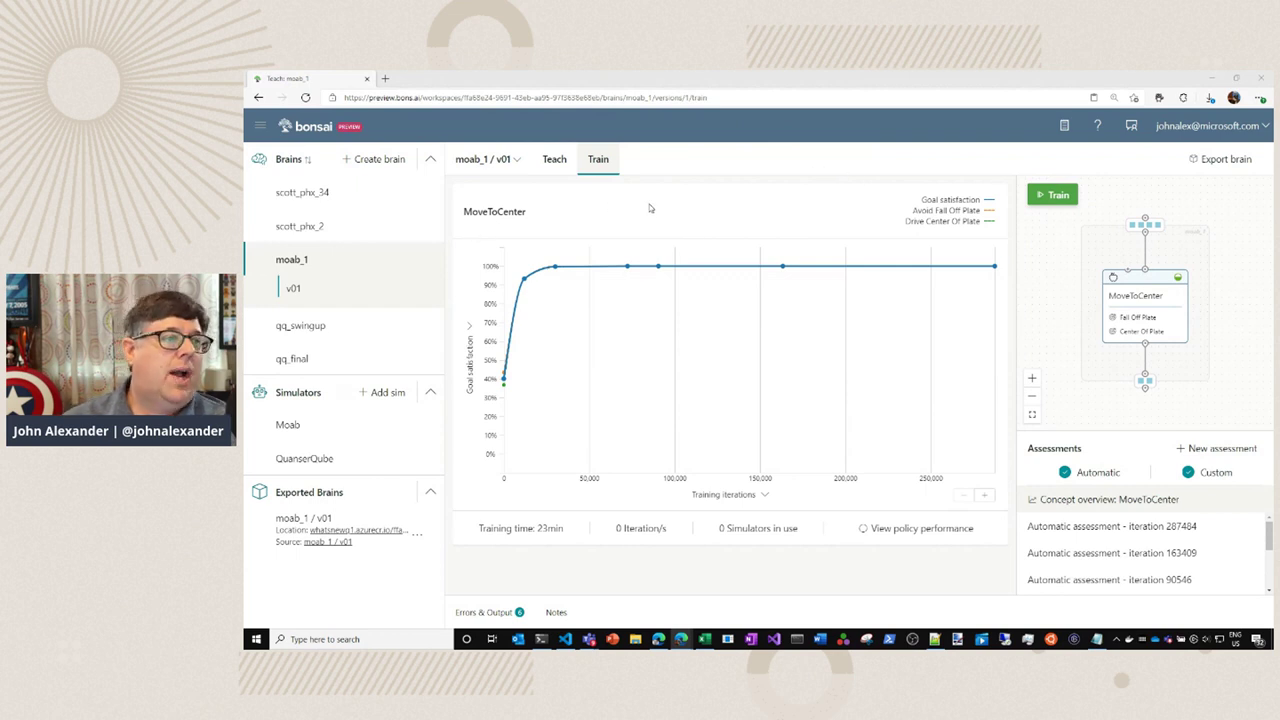
Examine the available processor architectures for exporting version v01 of the moab_1 brain, and close the export dialog without exporting.
mouse_move(768, 268)
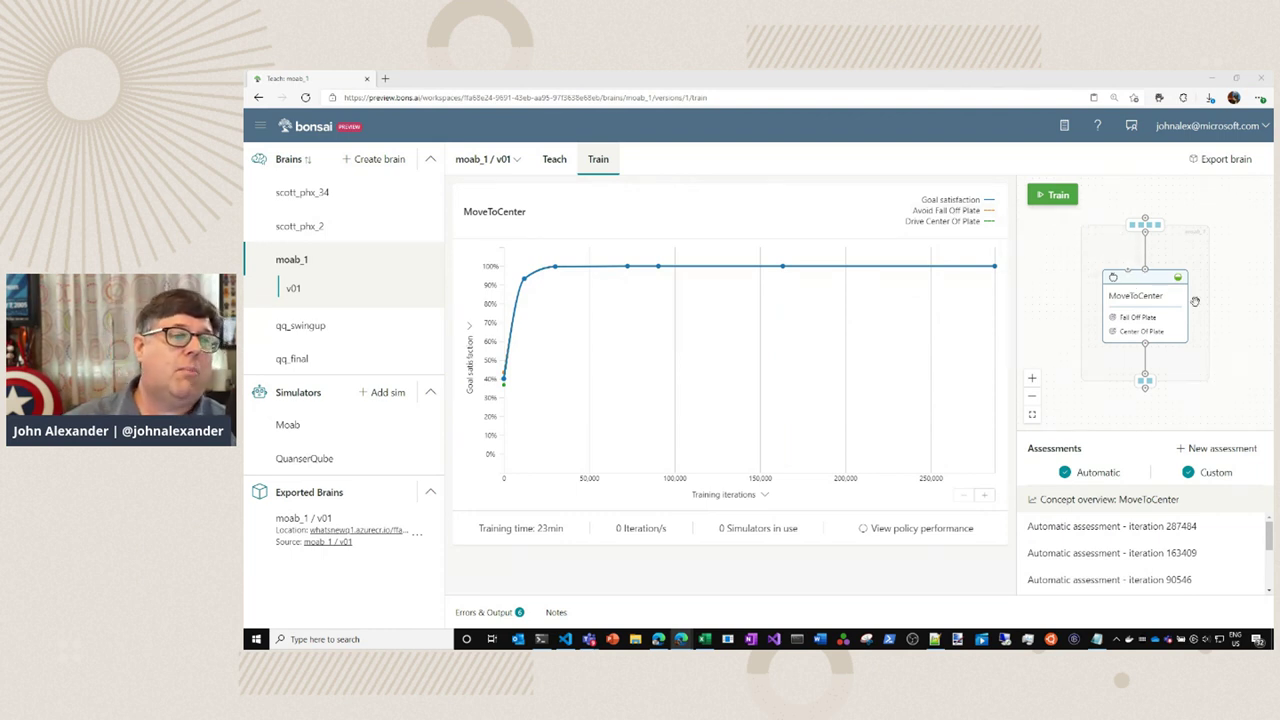
mouse_move(1147, 318)
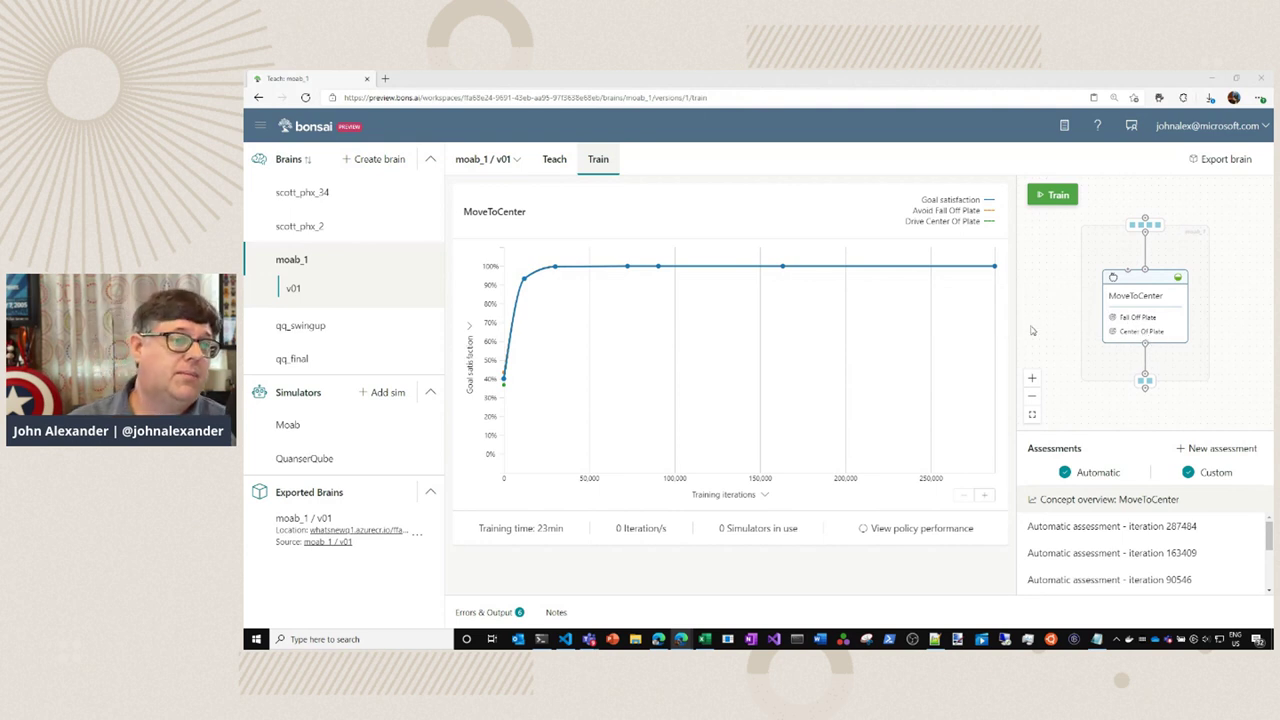
click(1220, 159)
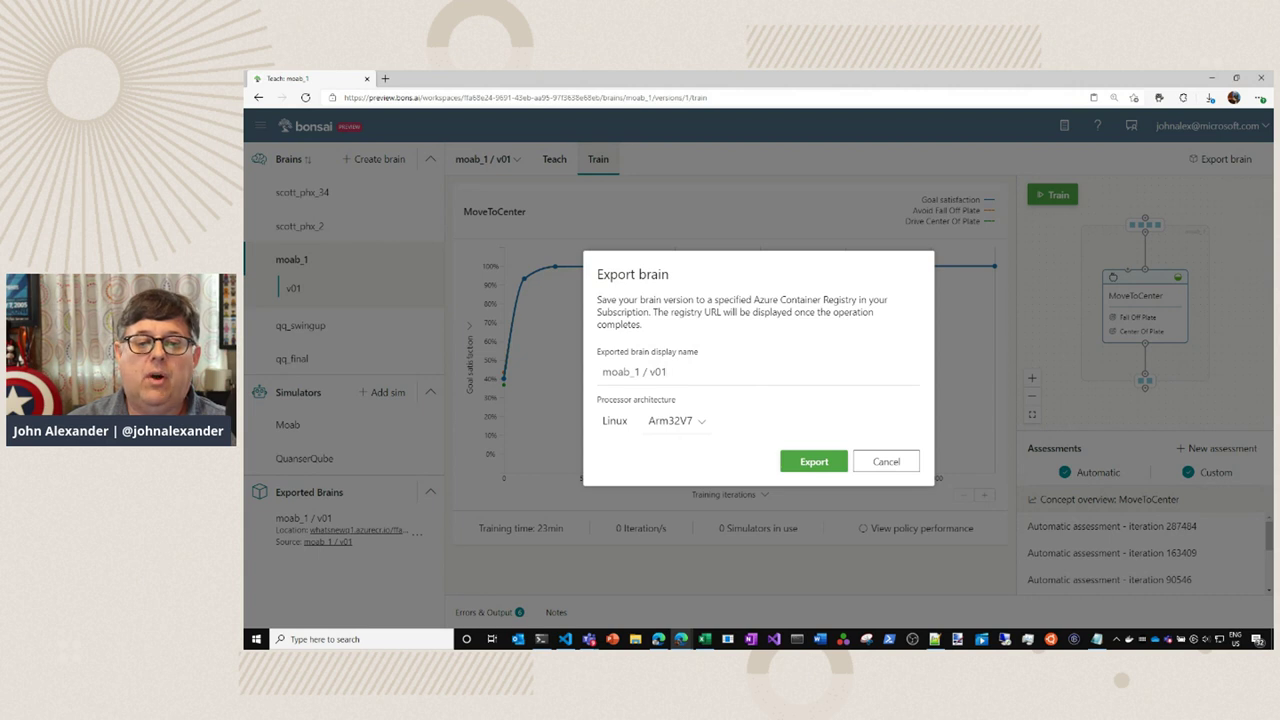
click(702, 421)
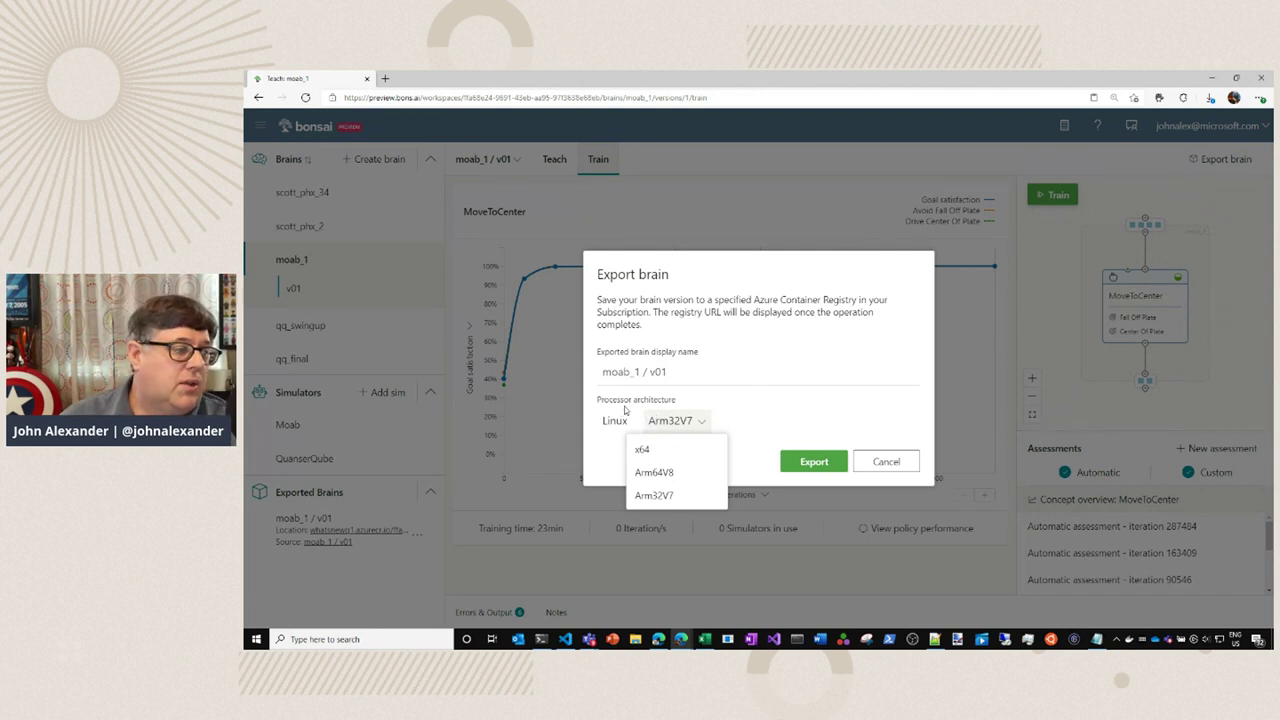
click(723, 418)
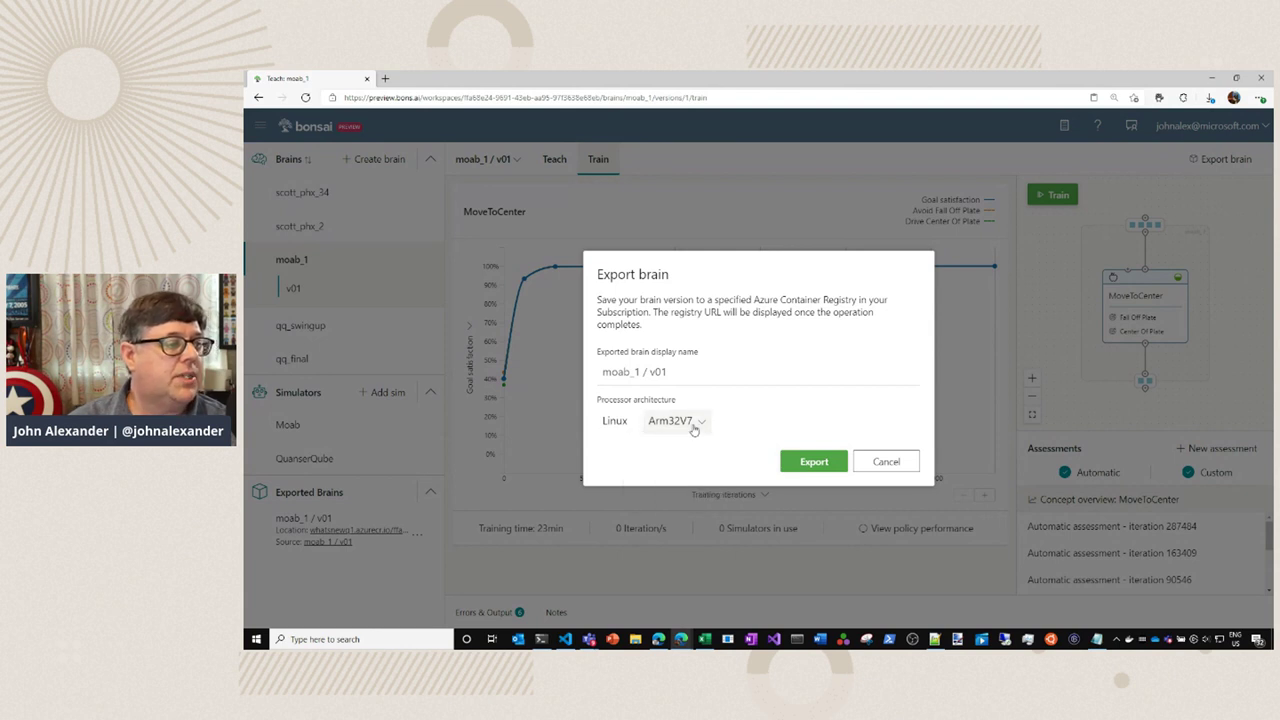
click(698, 421)
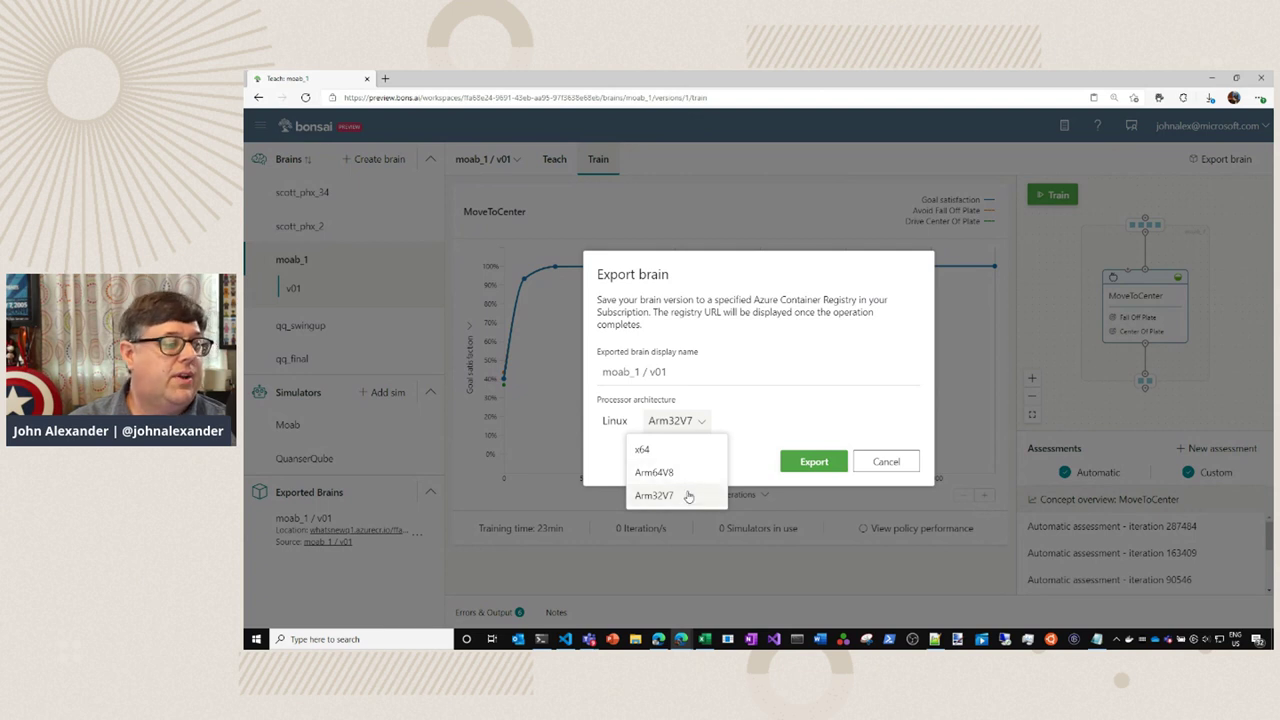
click(748, 392)
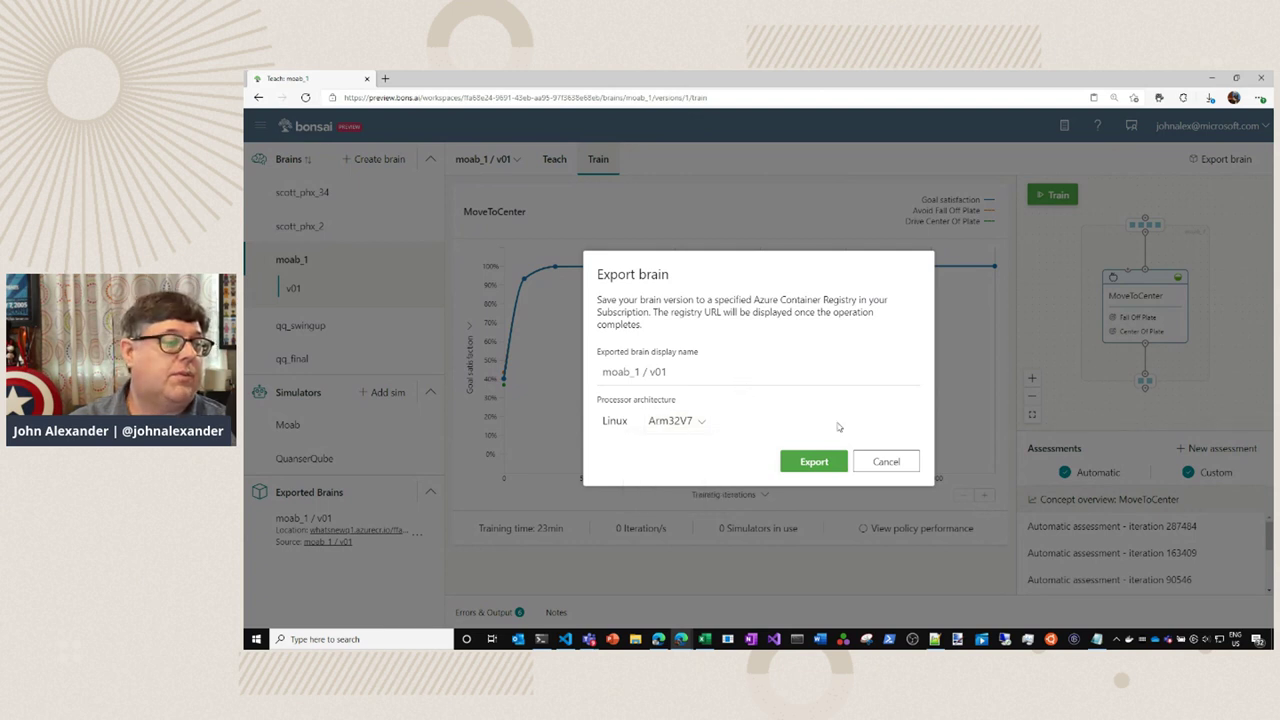
click(886, 461)
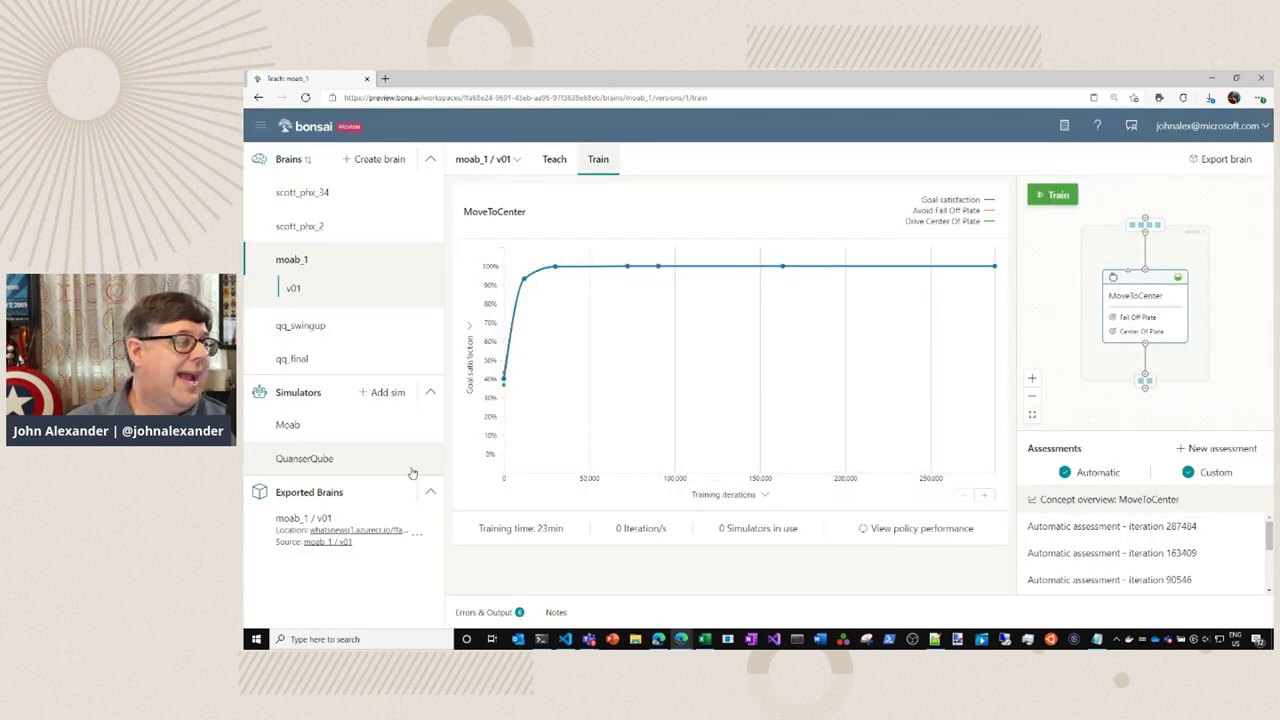
View the deployment instructions for the exported moab_1 / v01 brain and examine its ACR download commands.
click(419, 535)
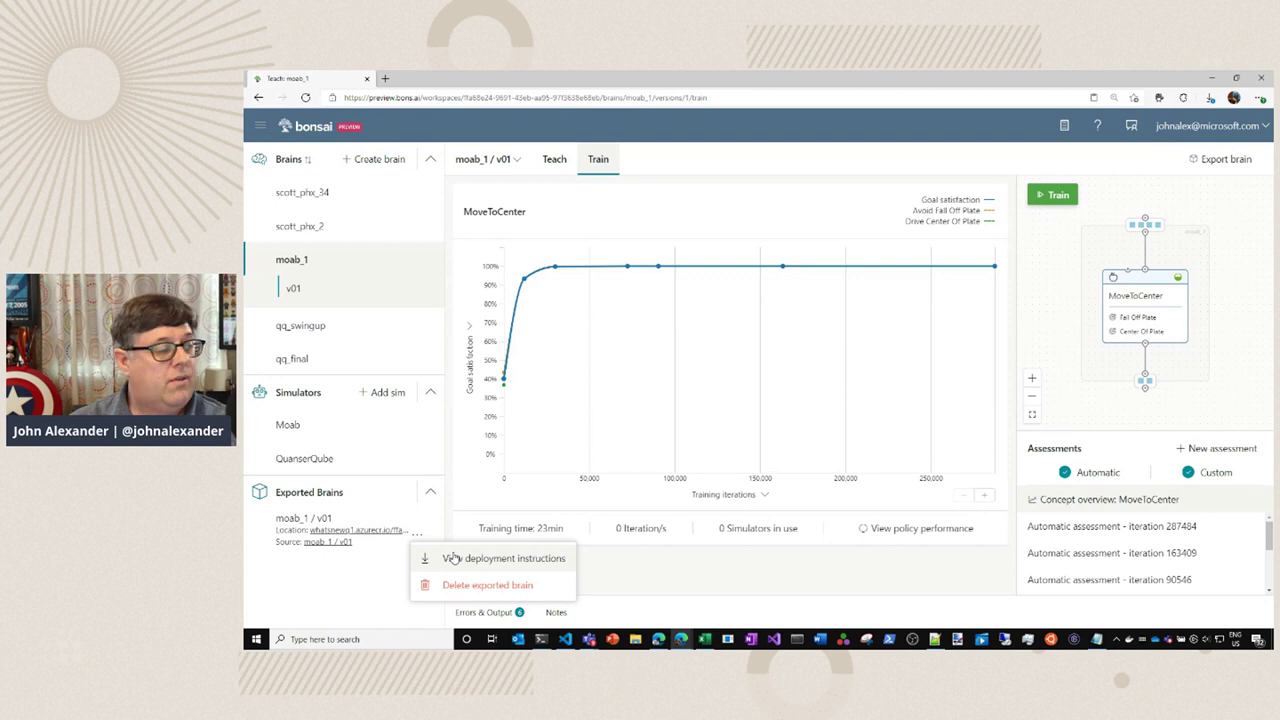
click(452, 558)
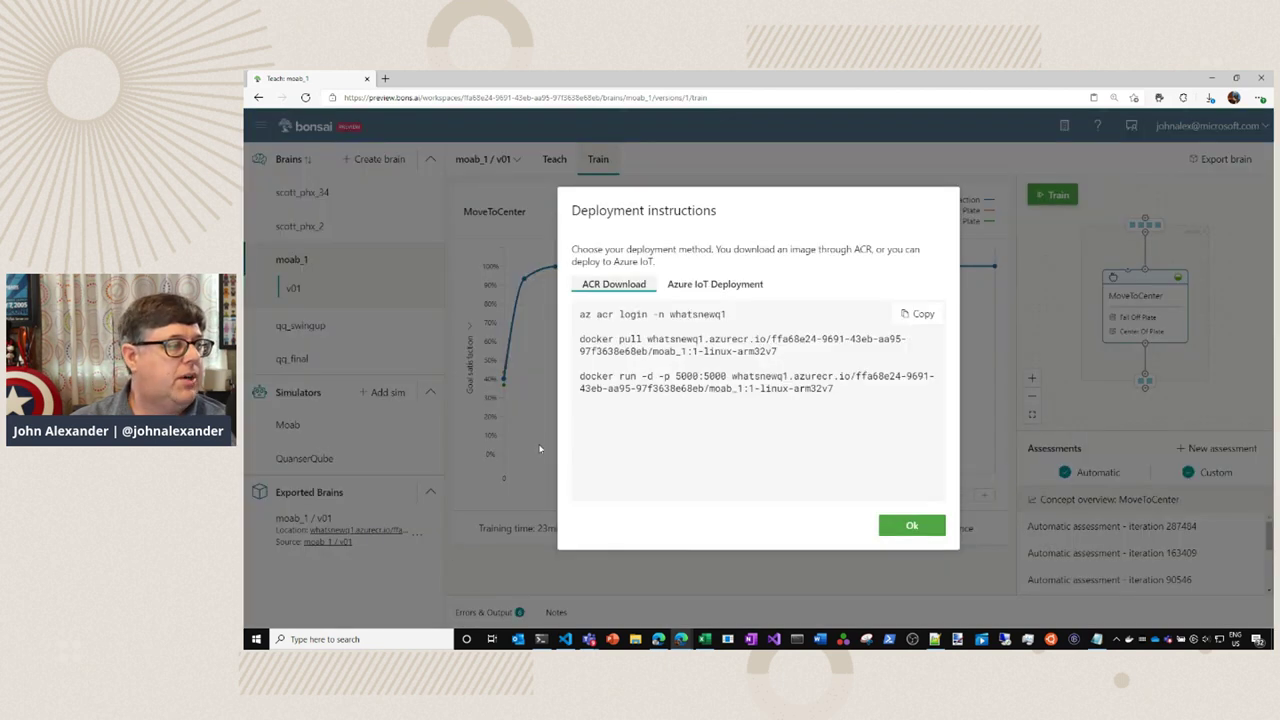
drag(581, 339, 640, 341)
drag(580, 314, 616, 315)
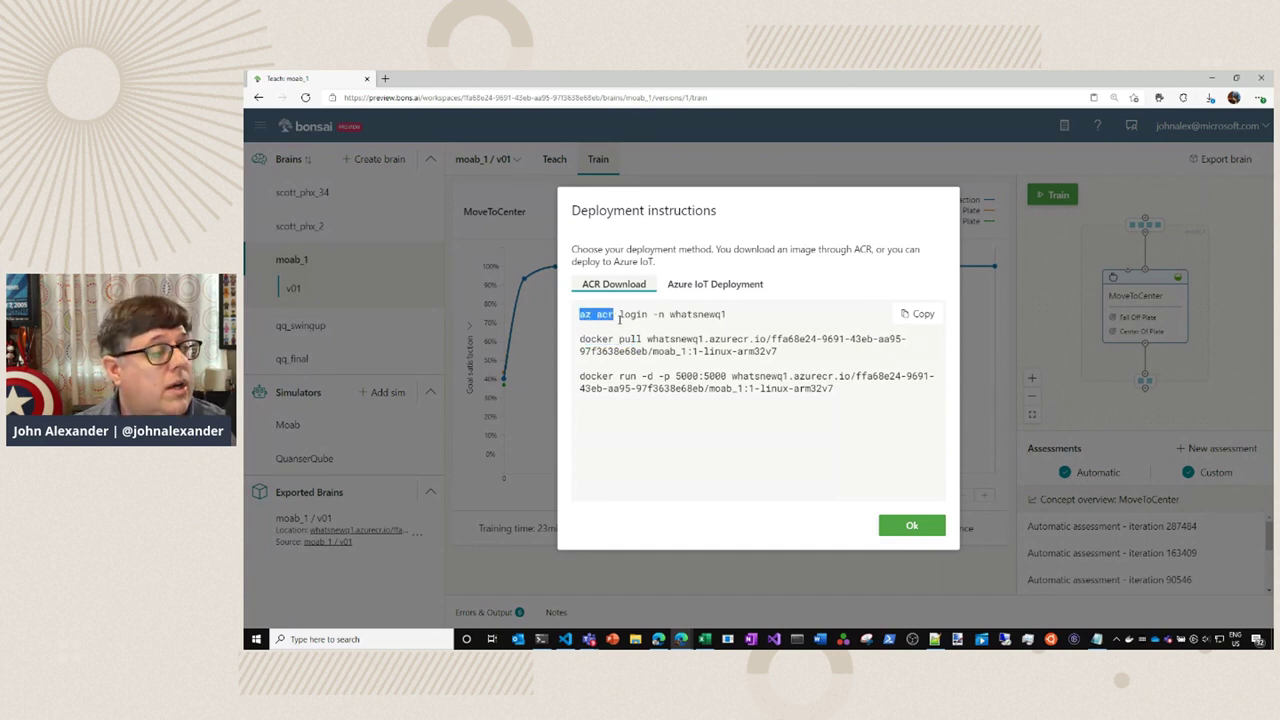
click(651, 352)
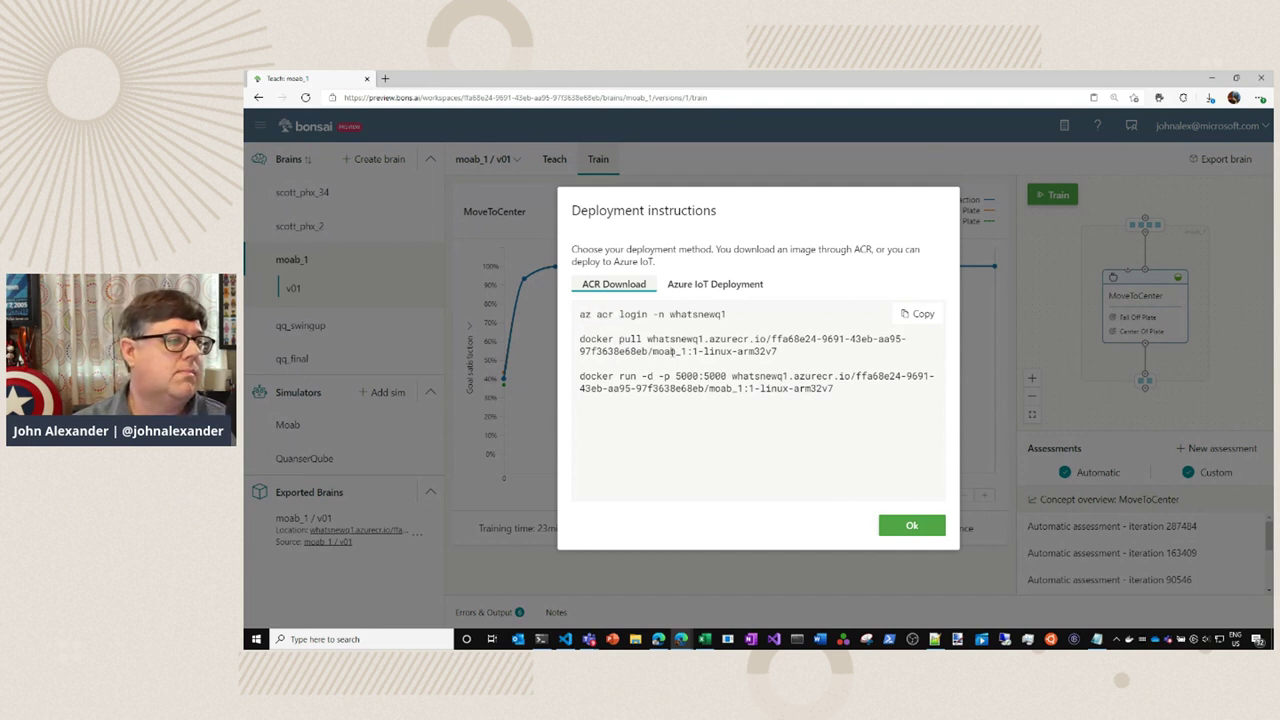
drag(586, 376, 592, 376)
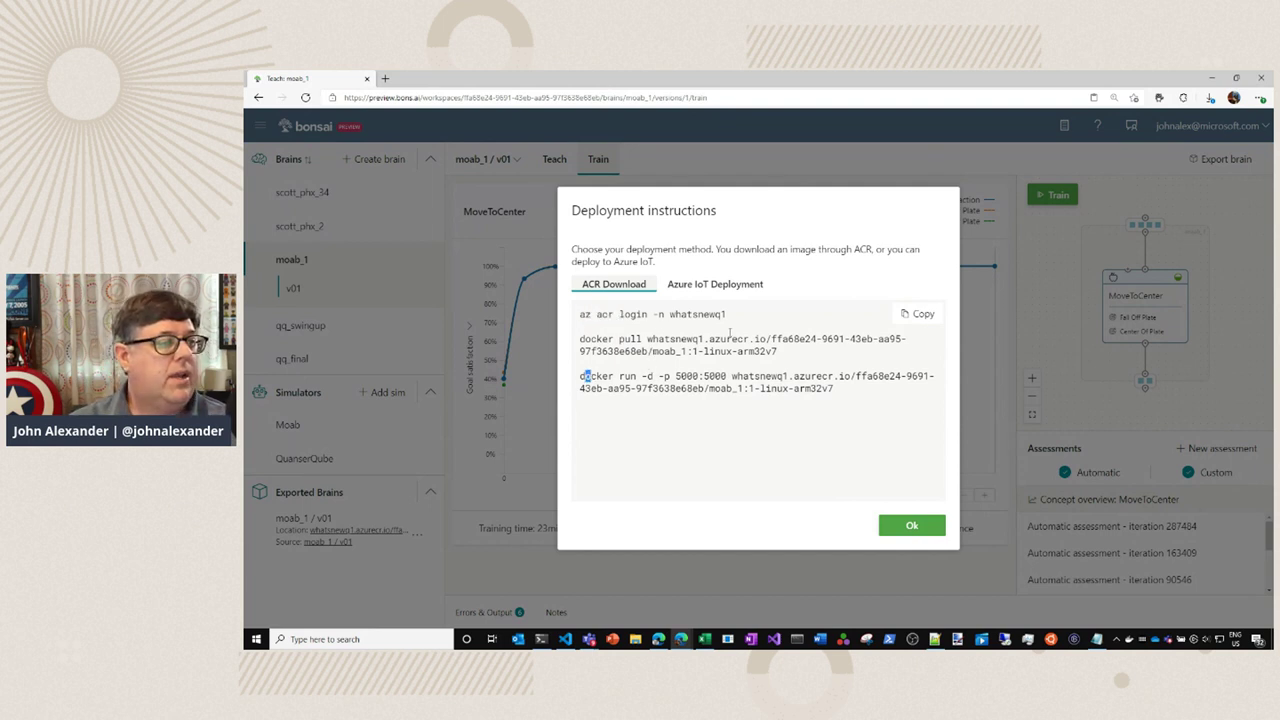
Show the Azure IoT Deployment instructions and copy the Bonsai module's JSON definition.
click(708, 288)
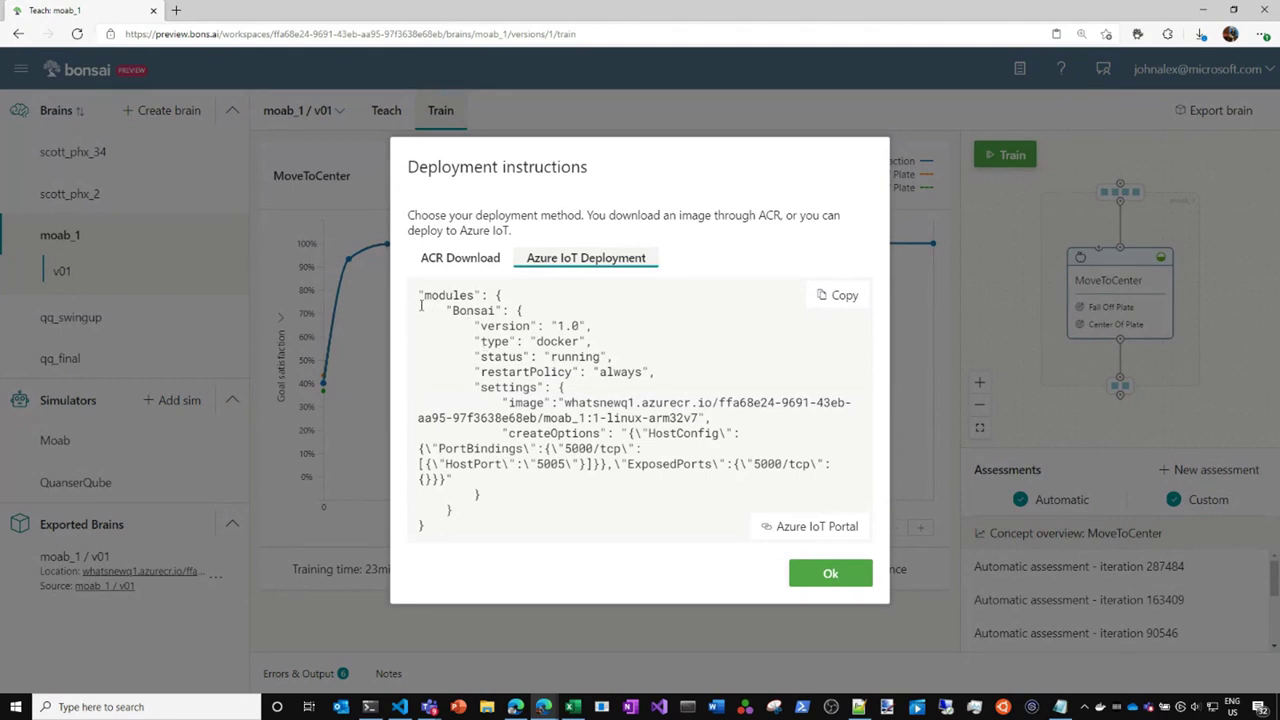
drag(418, 310, 590, 509)
right_click(491, 357)
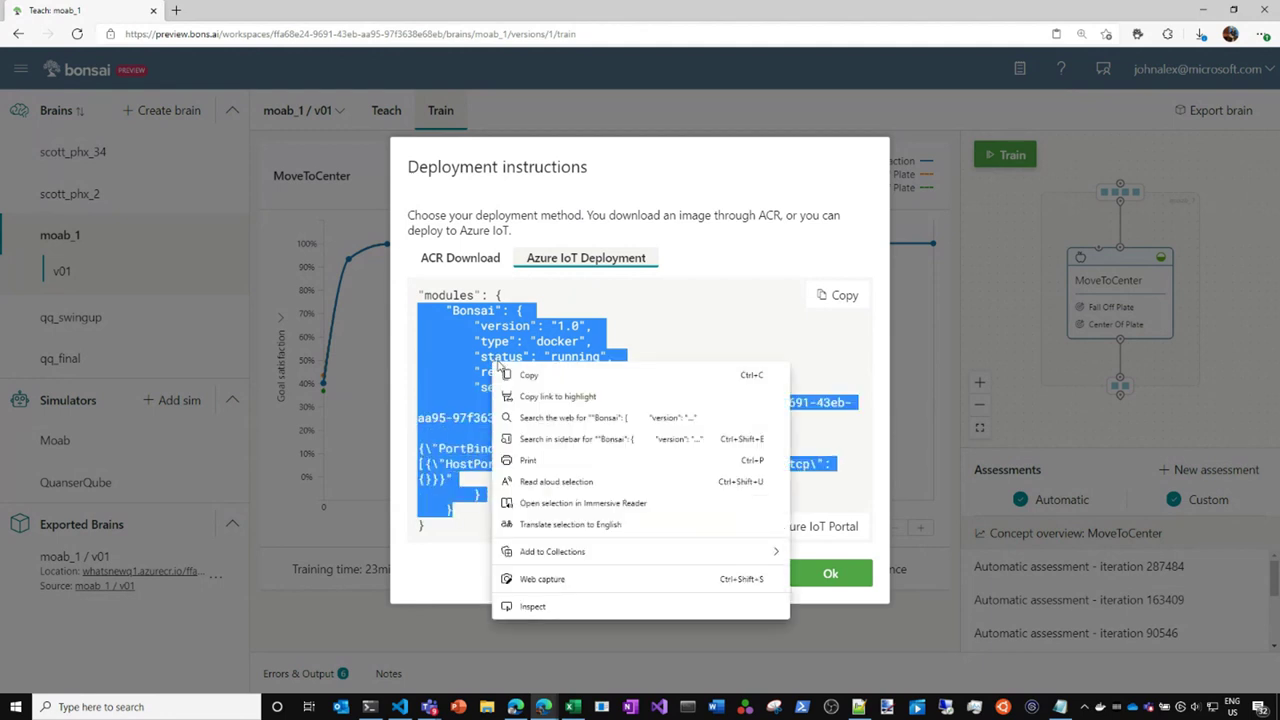
click(543, 376)
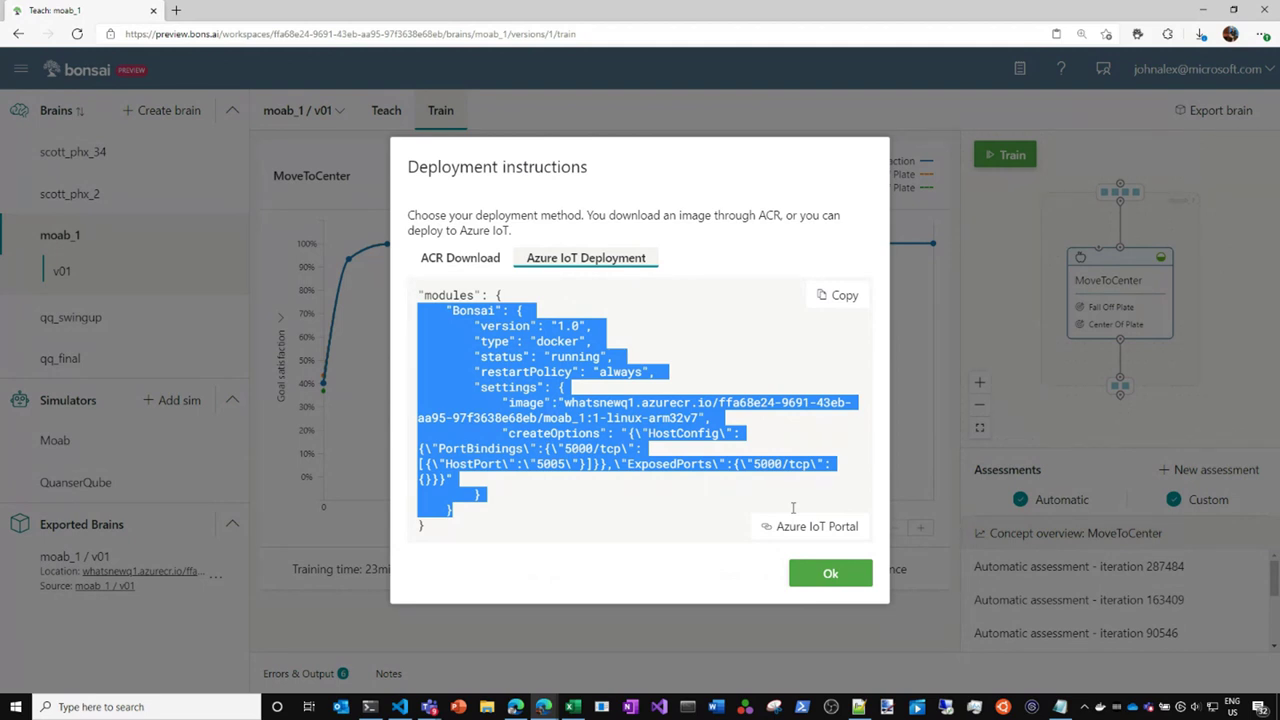
Go to the Azure IoT portal from the deployment instructions and view the full list of devices.
click(802, 529)
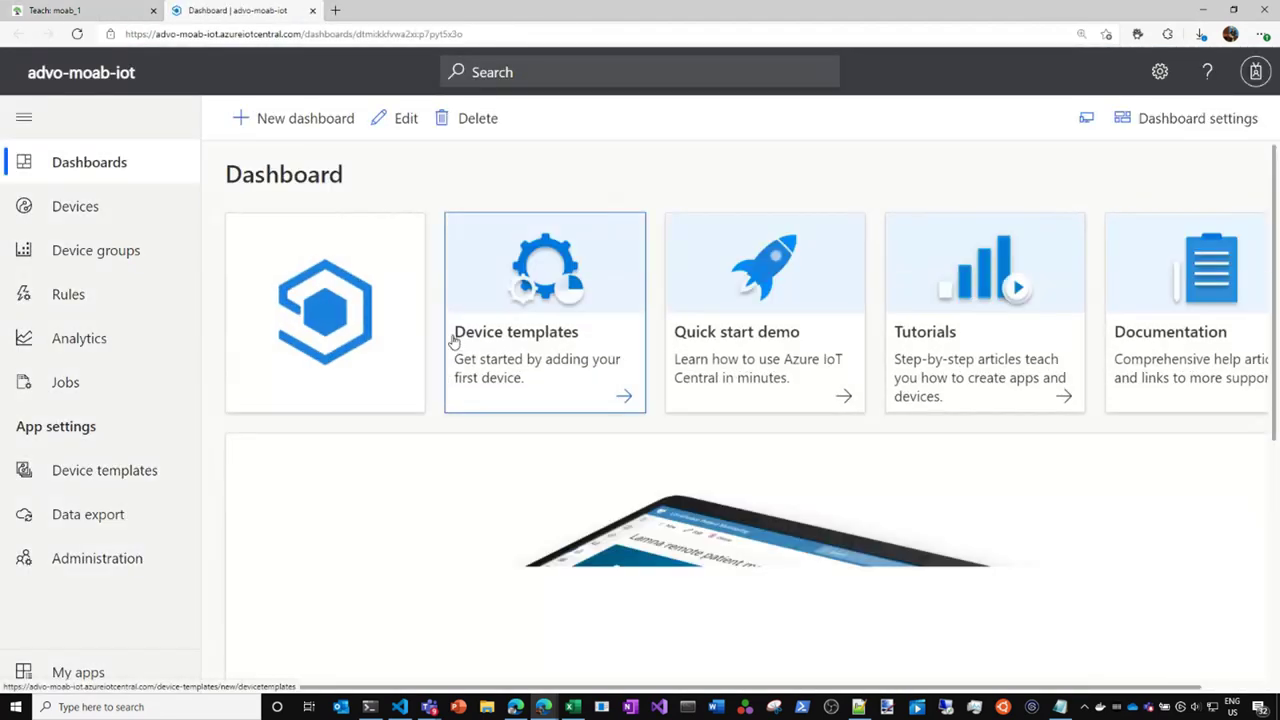
click(102, 212)
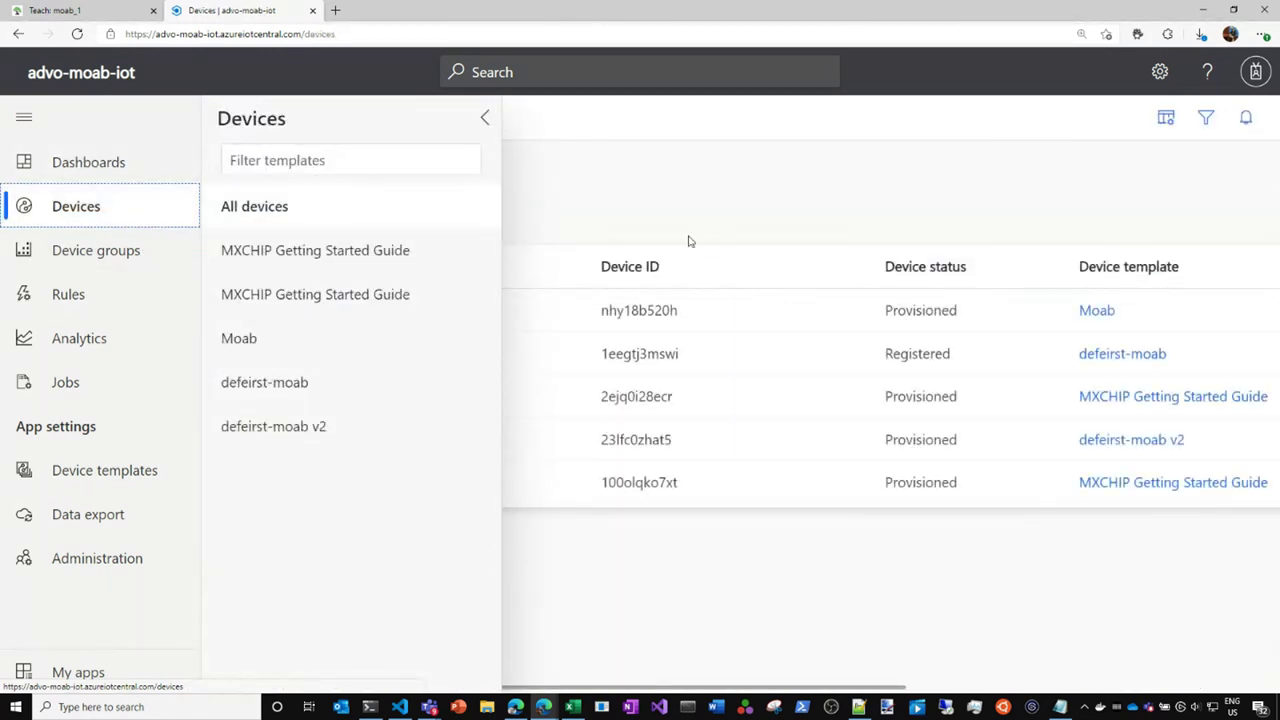
click(637, 200)
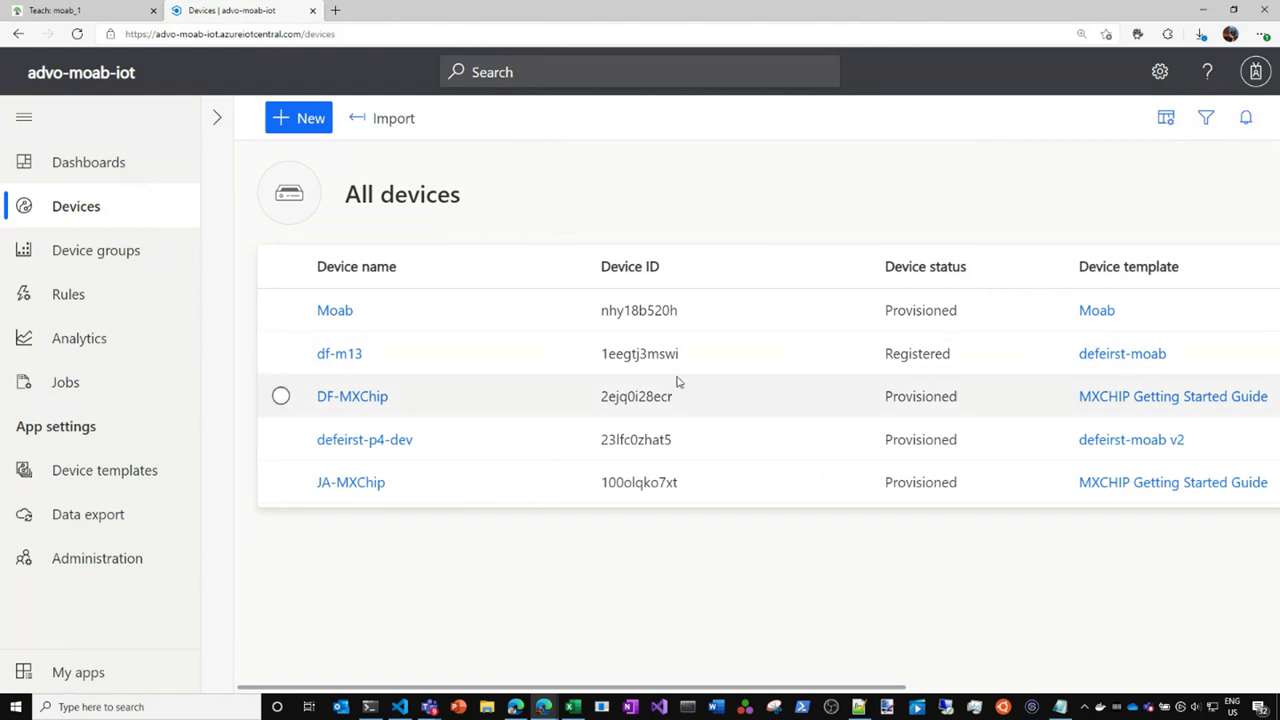
Switch to Visual Studio Code and paste the copied module definition after the Brain module in deployment.template.json, separated by a comma.
click(399, 707)
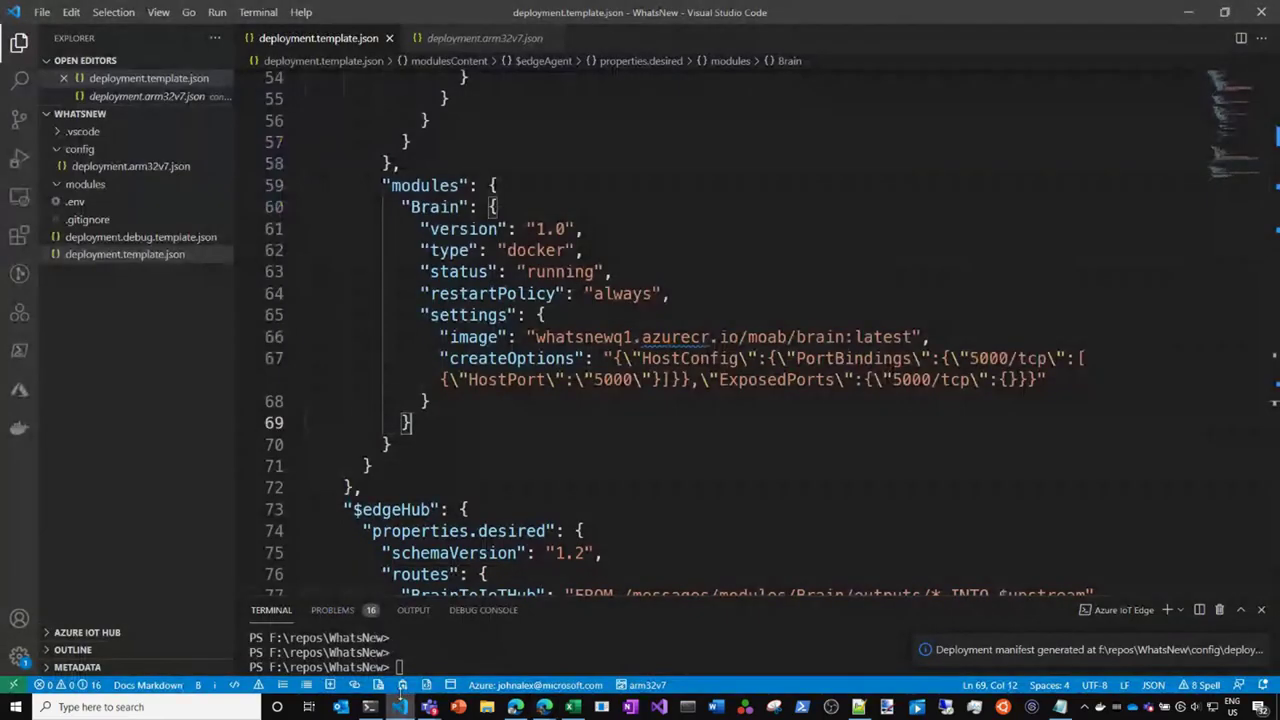
scroll(418, 349, up, 5)
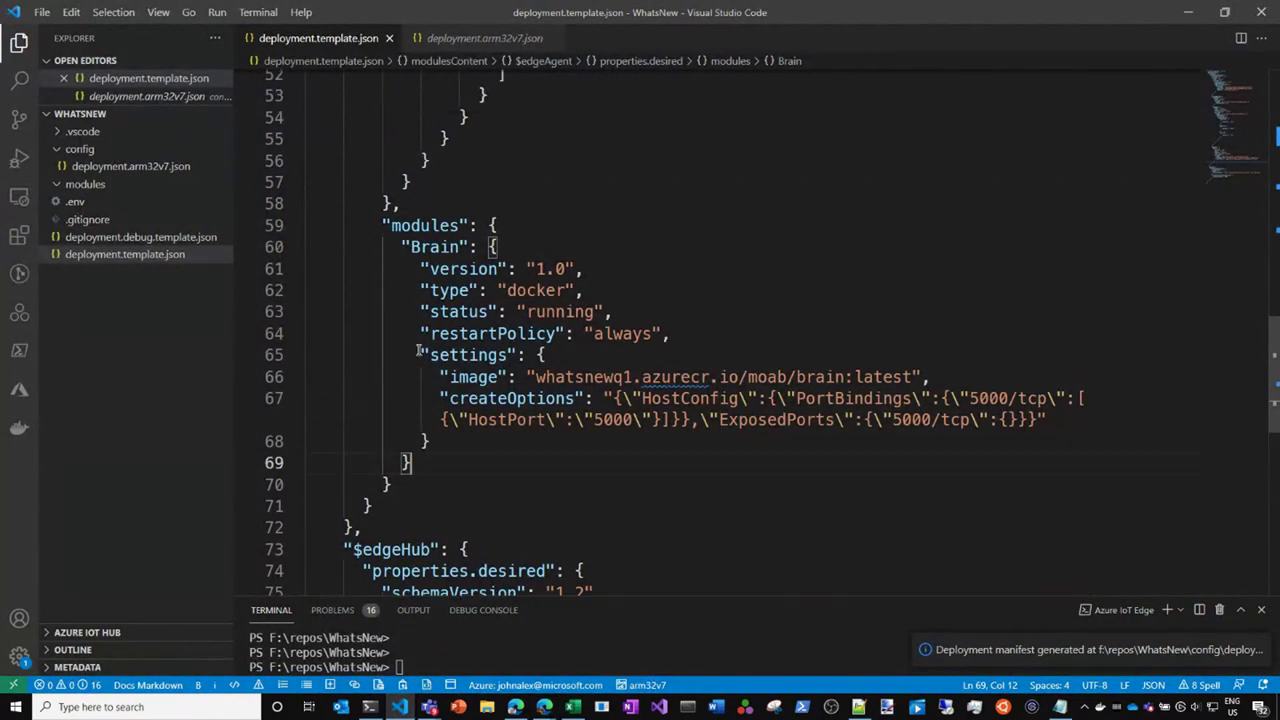
scroll(440, 386, up, 3)
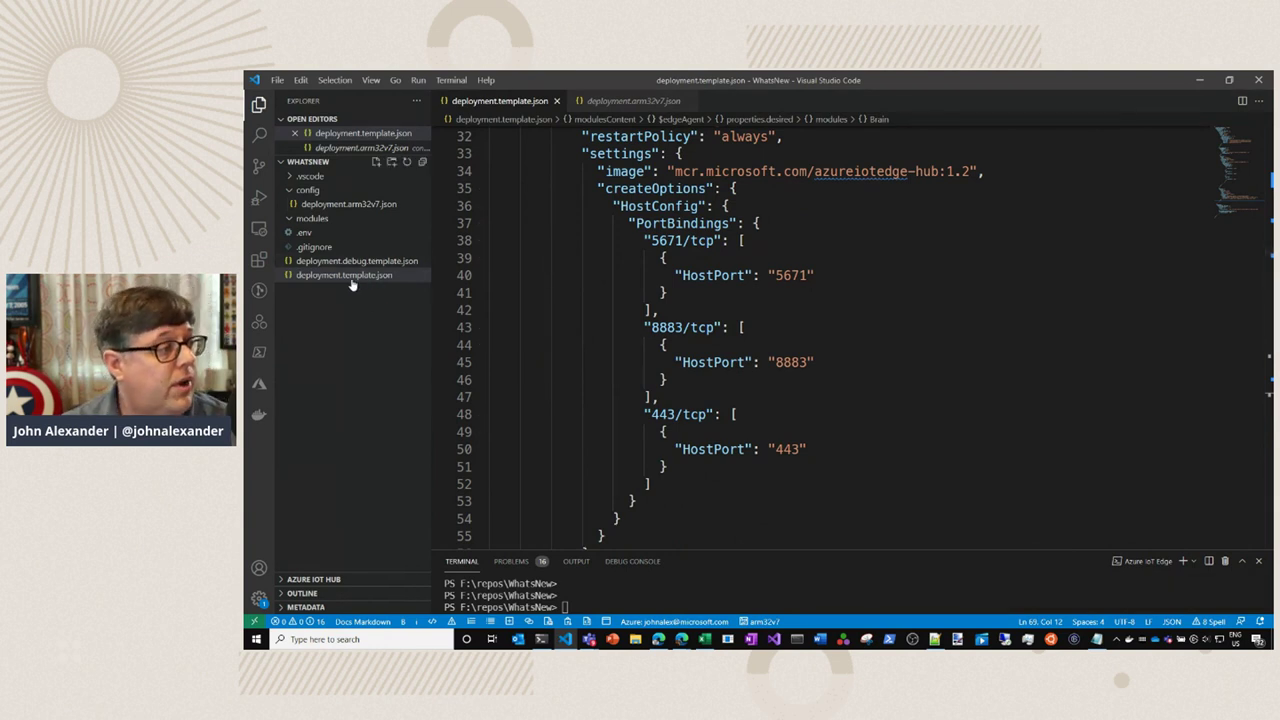
scroll(588, 270, down, 7)
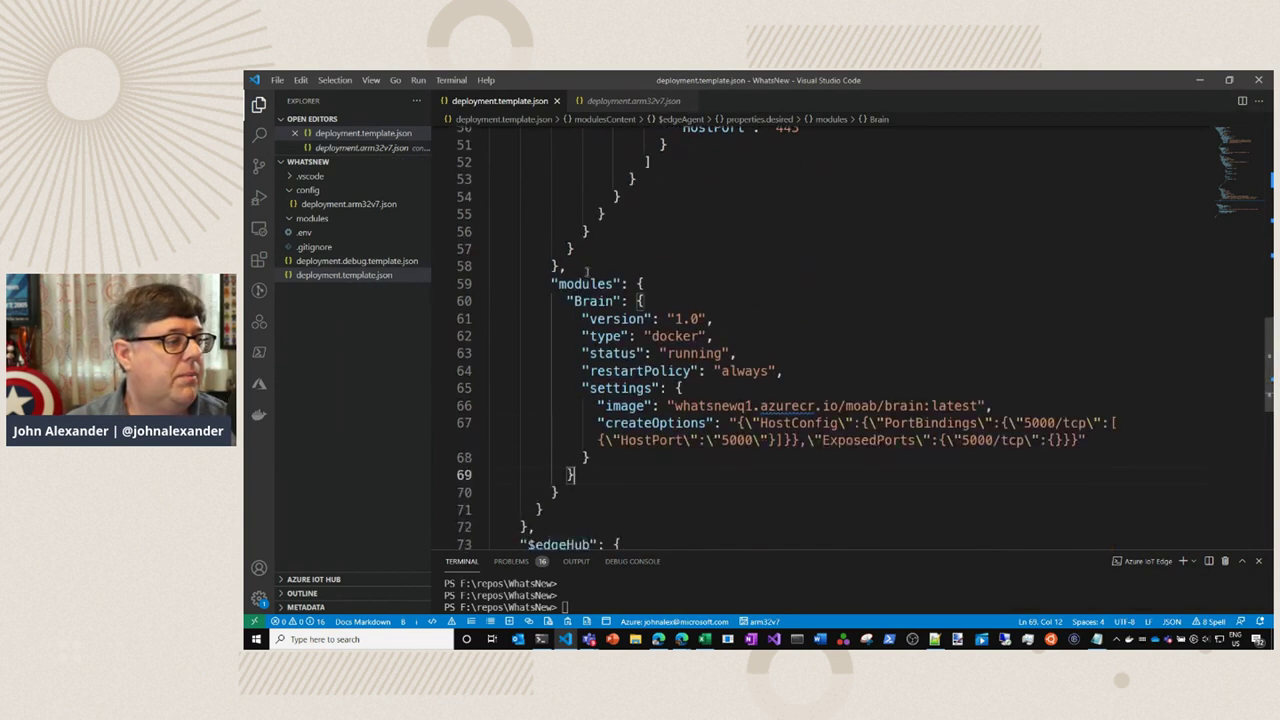
click(551, 255)
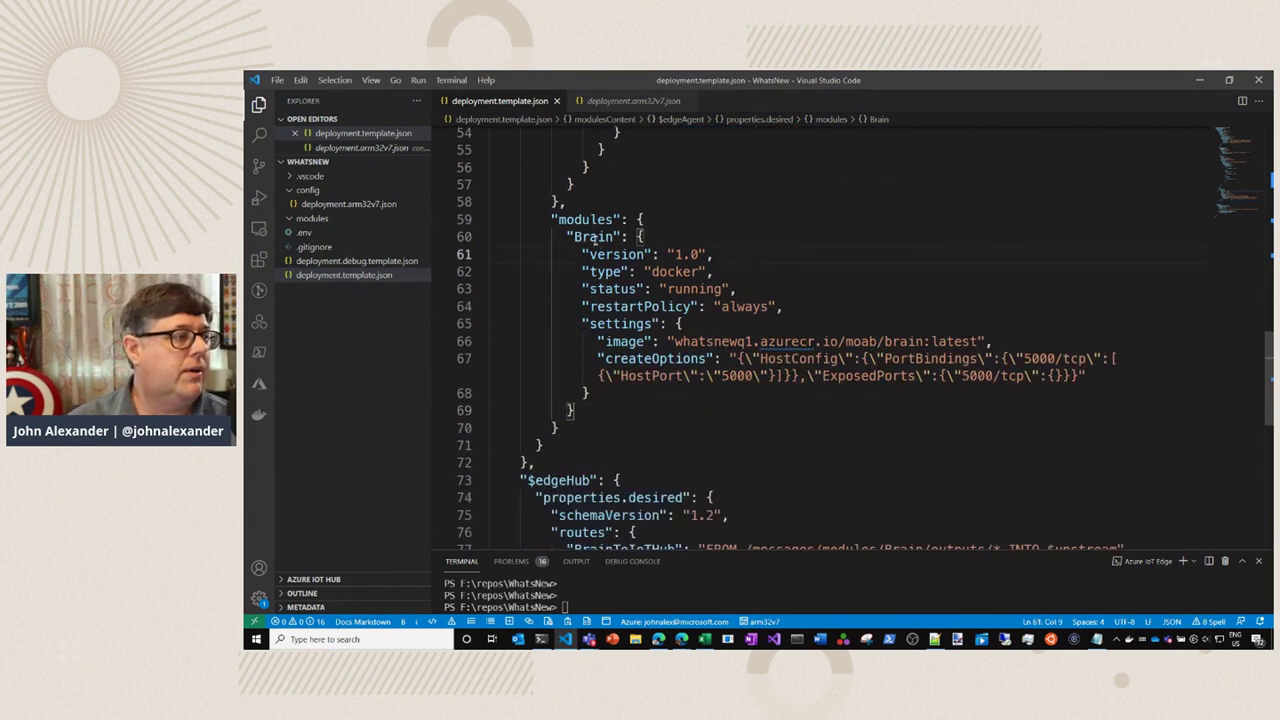
scroll(592, 243, down, 2)
scroll(592, 246, down, 1)
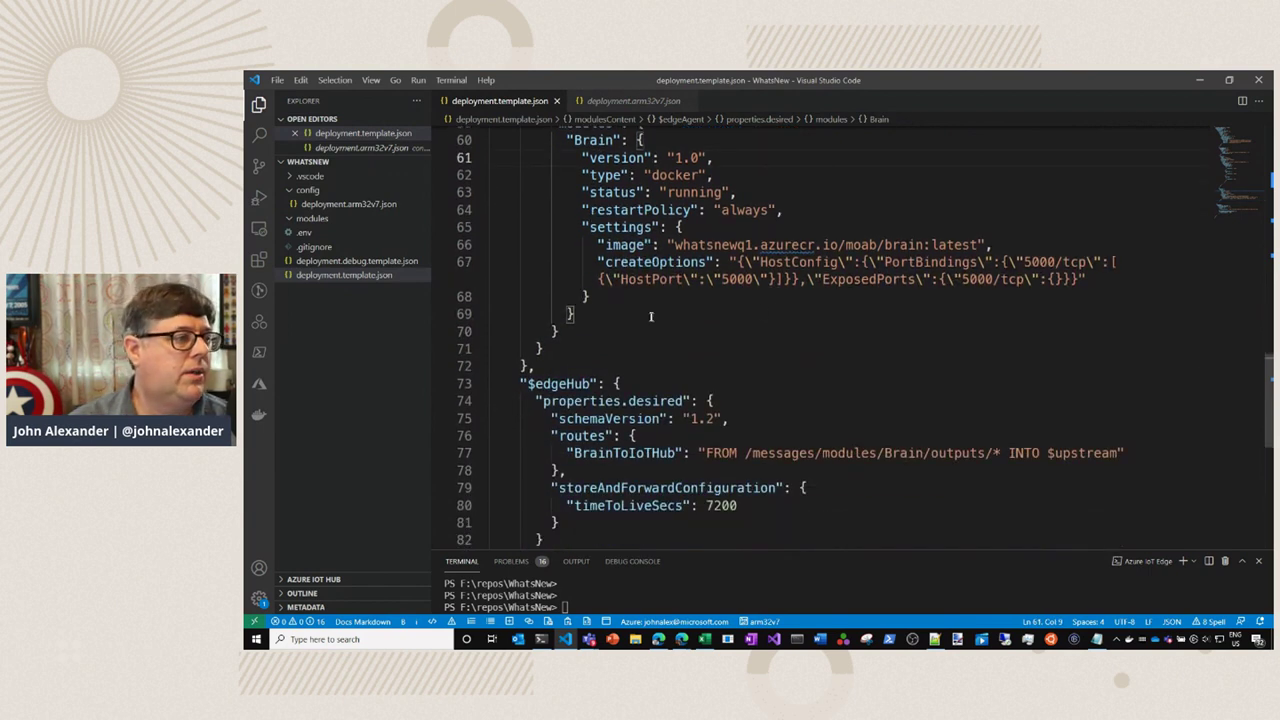
click(590, 312)
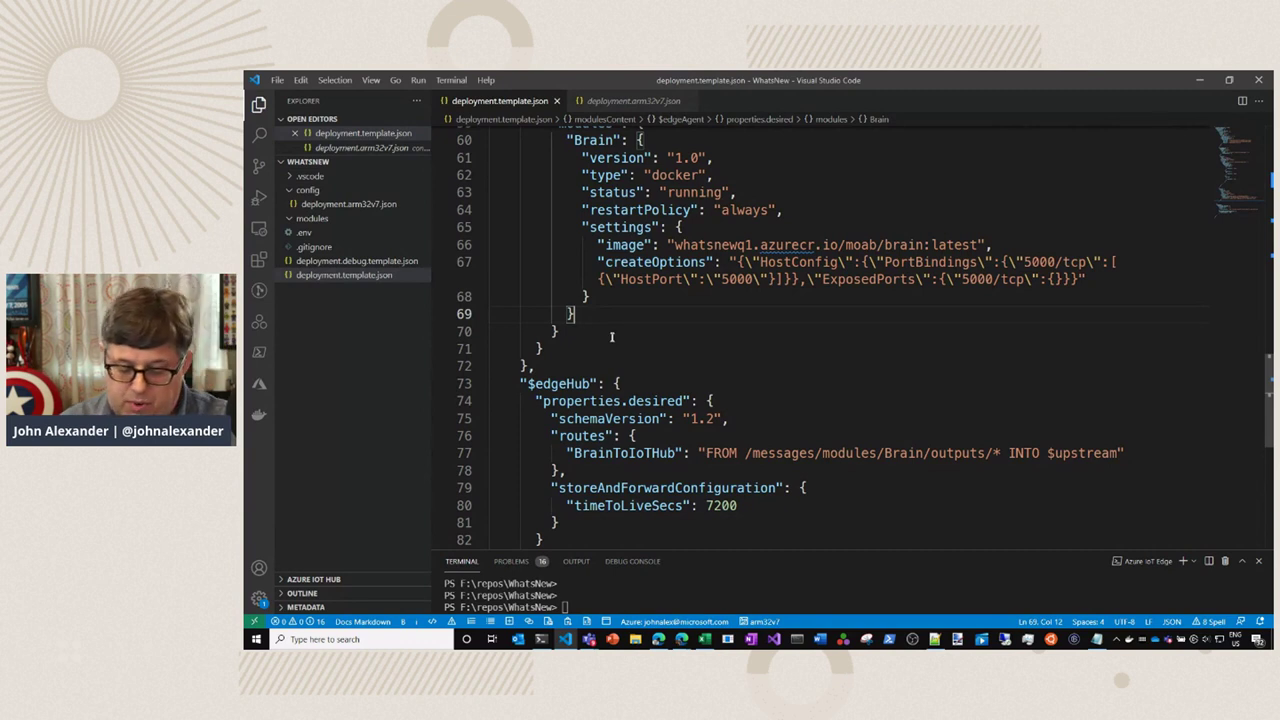
text(,)
key(Return)
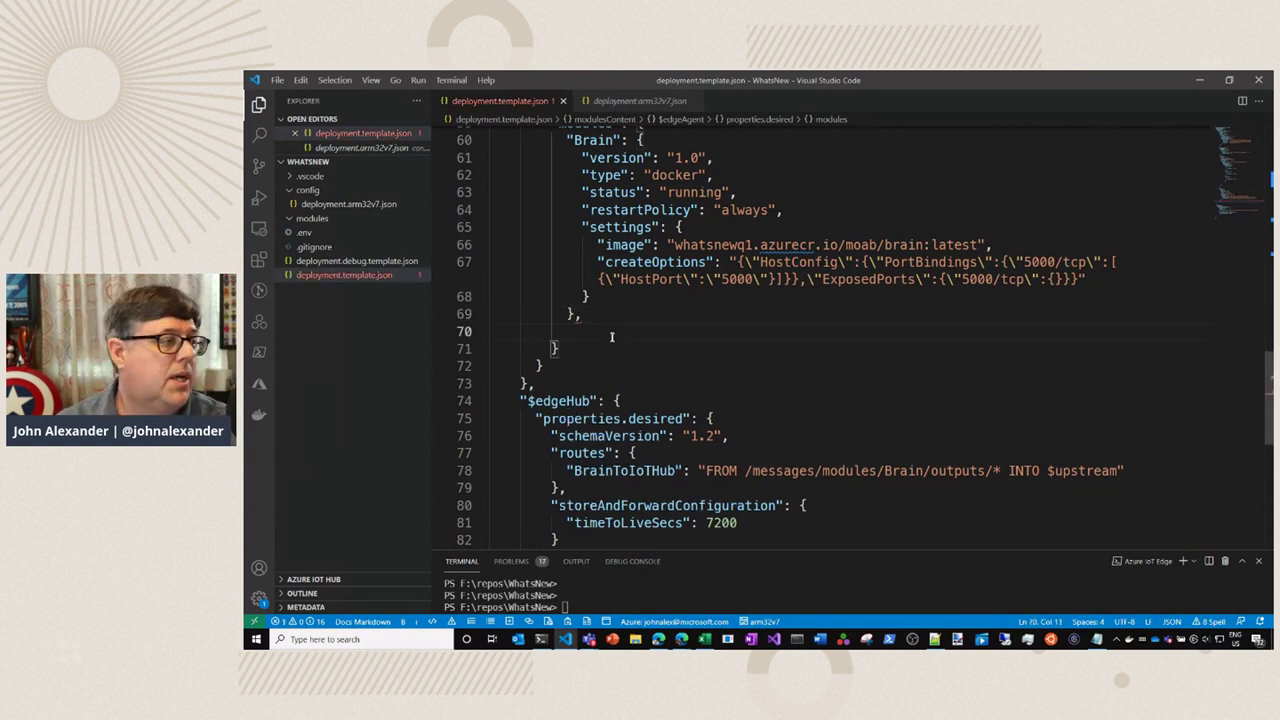
right_click(573, 330)
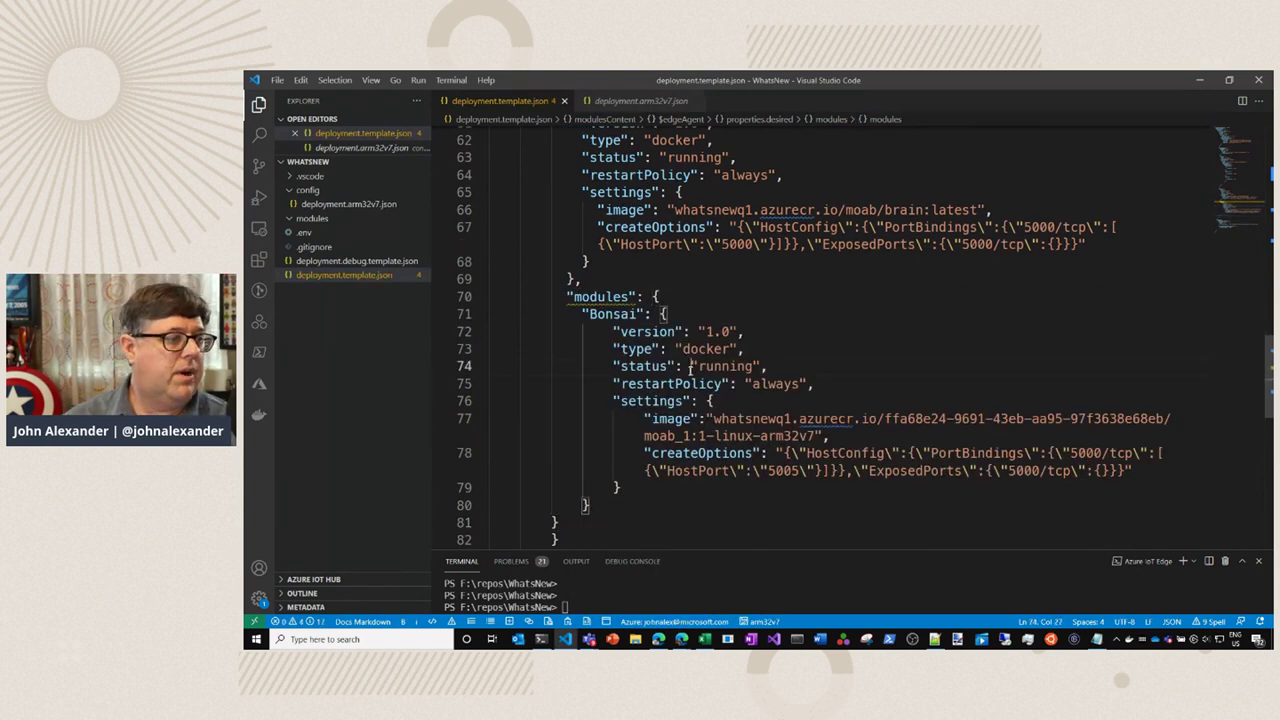
Delete the redundant nested "modules": { line above the pasted Bonsai module.
click(723, 366)
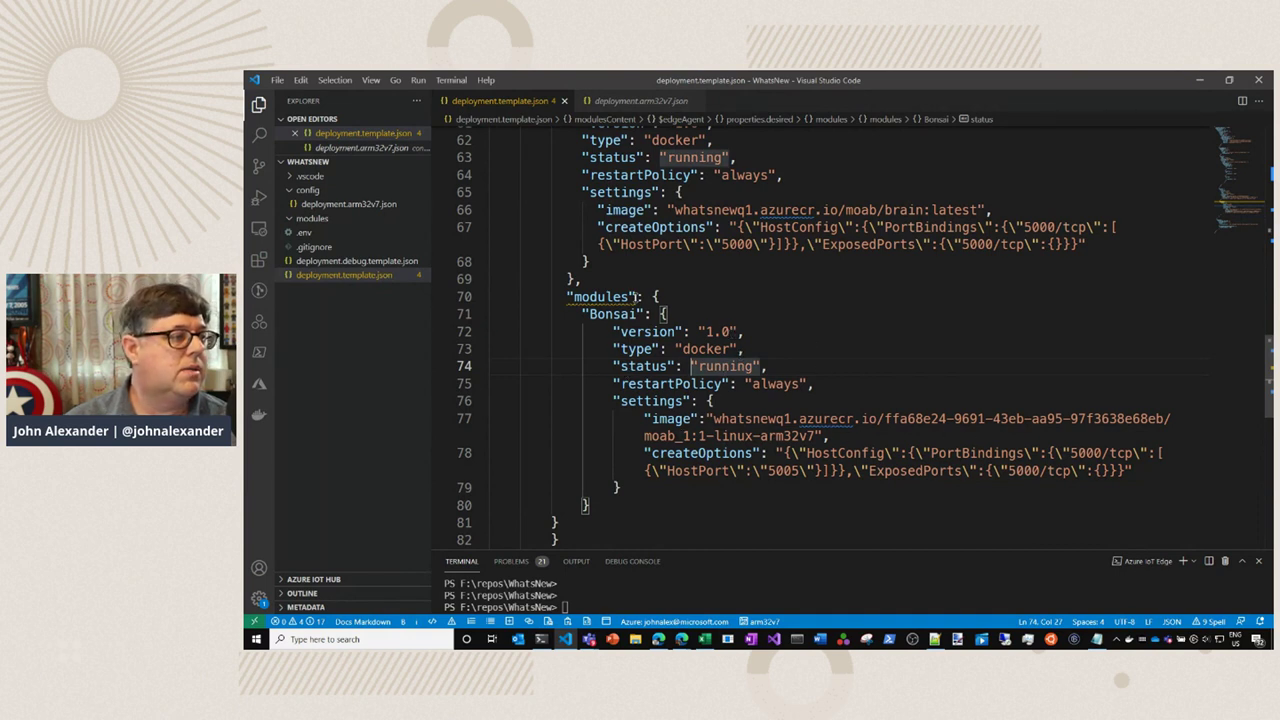
drag(668, 296, 488, 296)
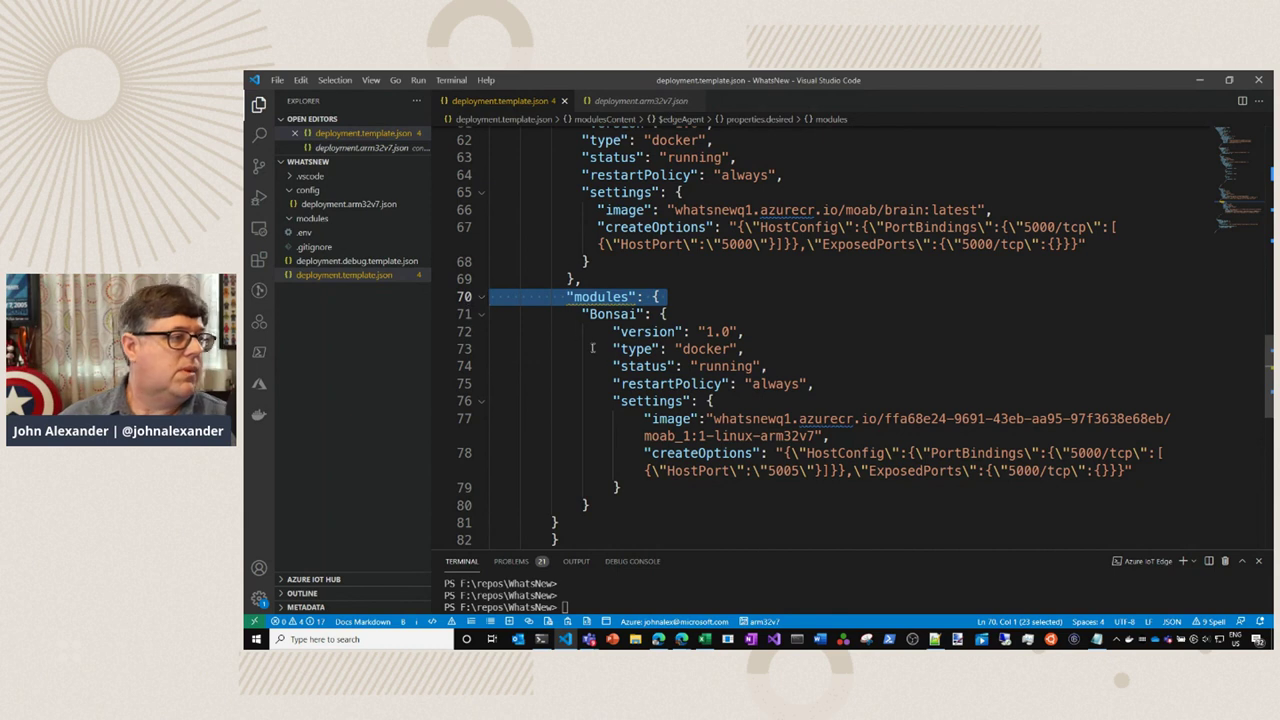
key(BackSpace)
key(BackSpace)
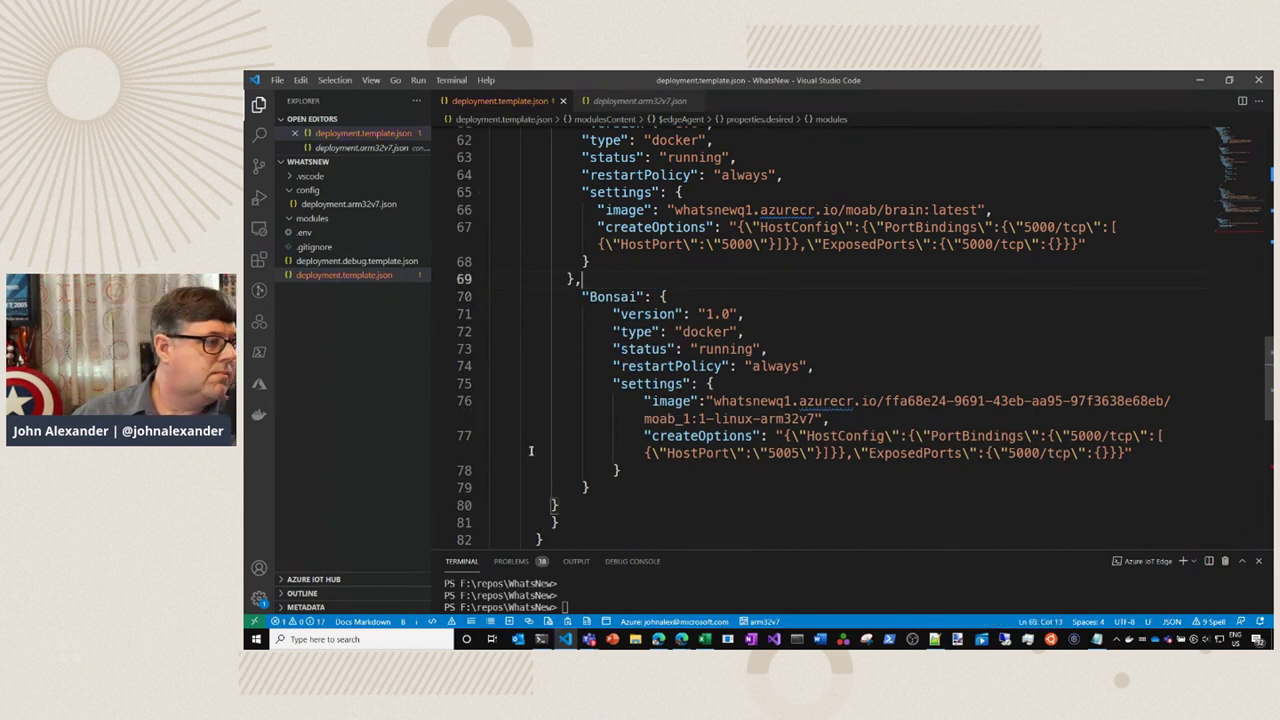
Collapse the Bonsai module in deployment.template.json and delete the redundant closing brace line below it.
click(481, 297)
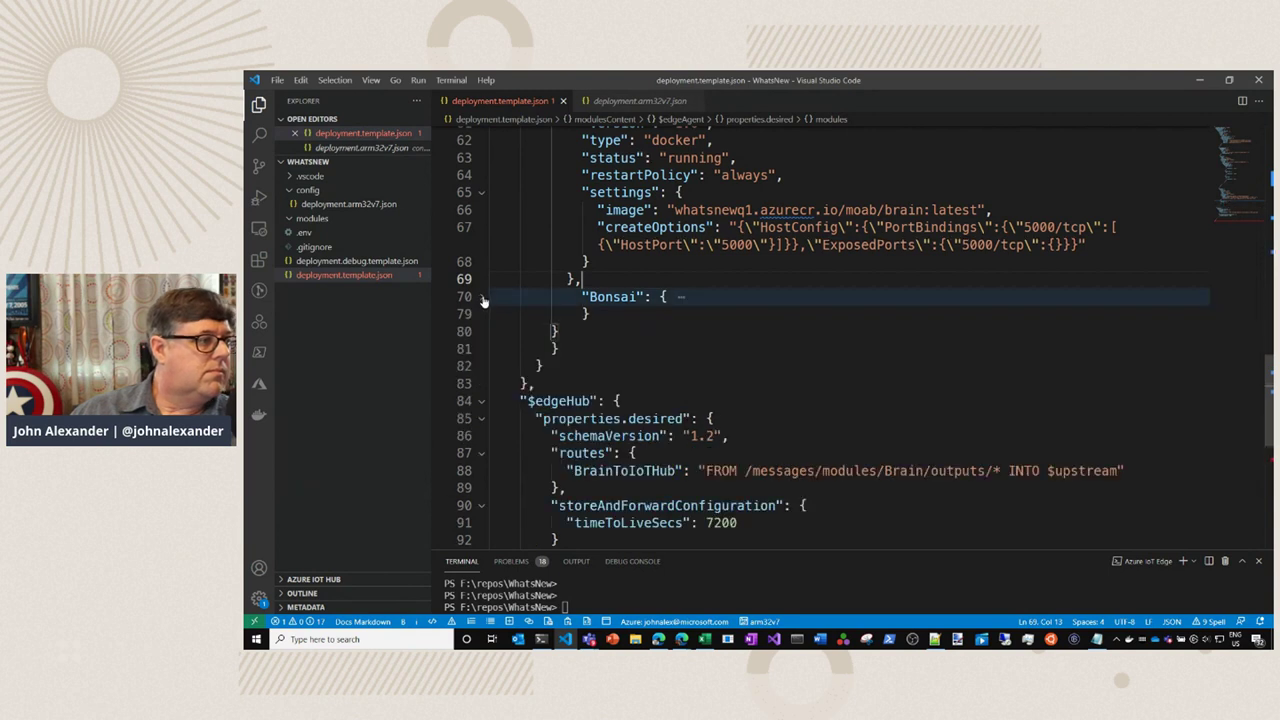
click(567, 337)
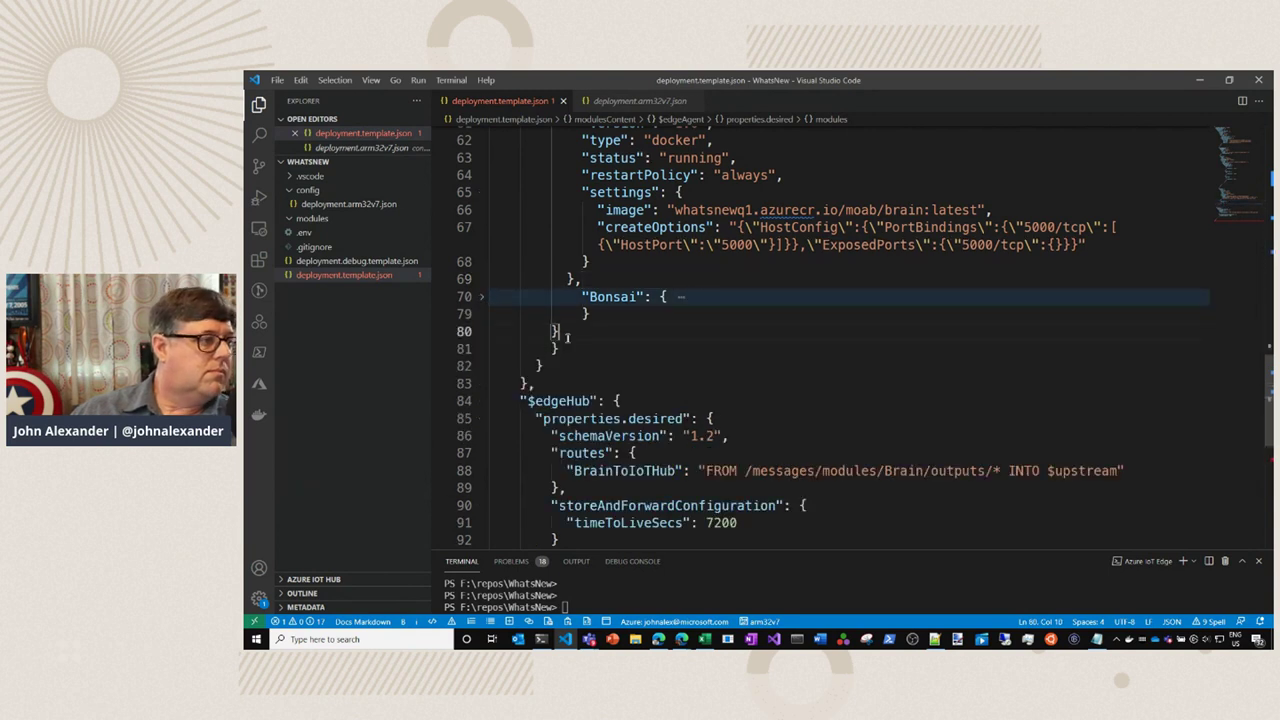
scroll(567, 340, down, 3)
click(567, 361)
scroll(555, 320, up, 2)
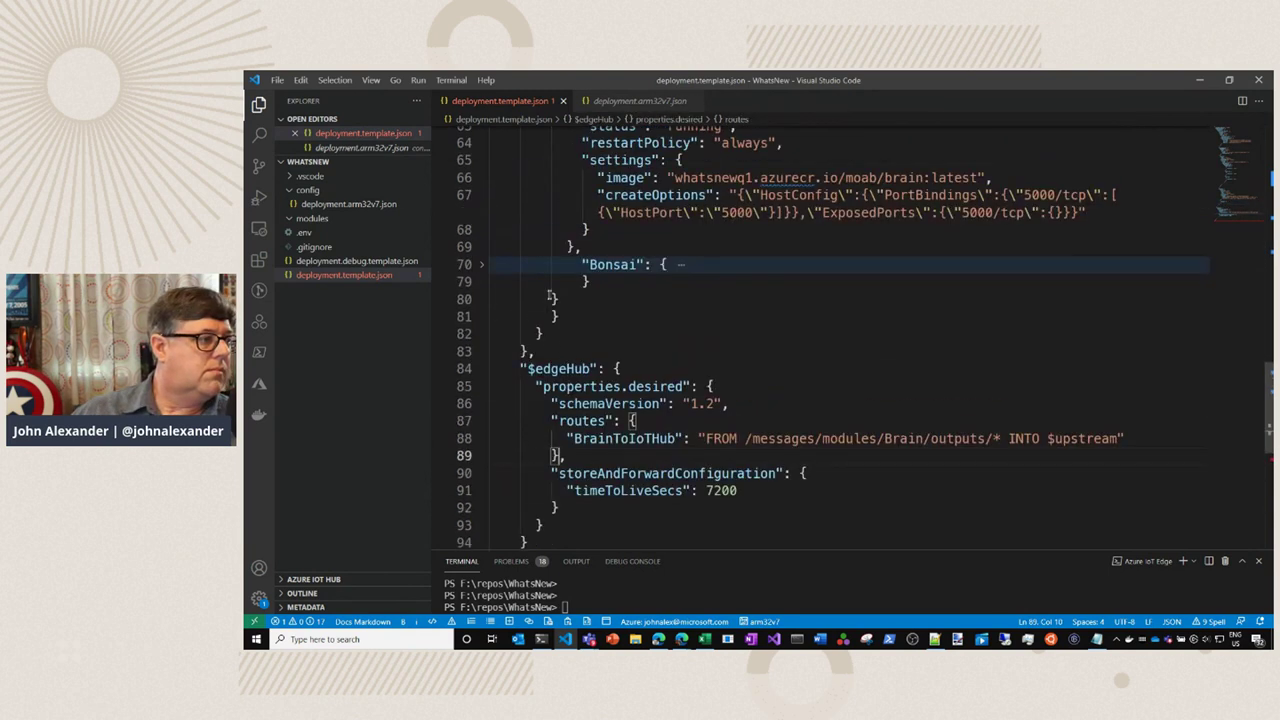
drag(557, 299, 462, 303)
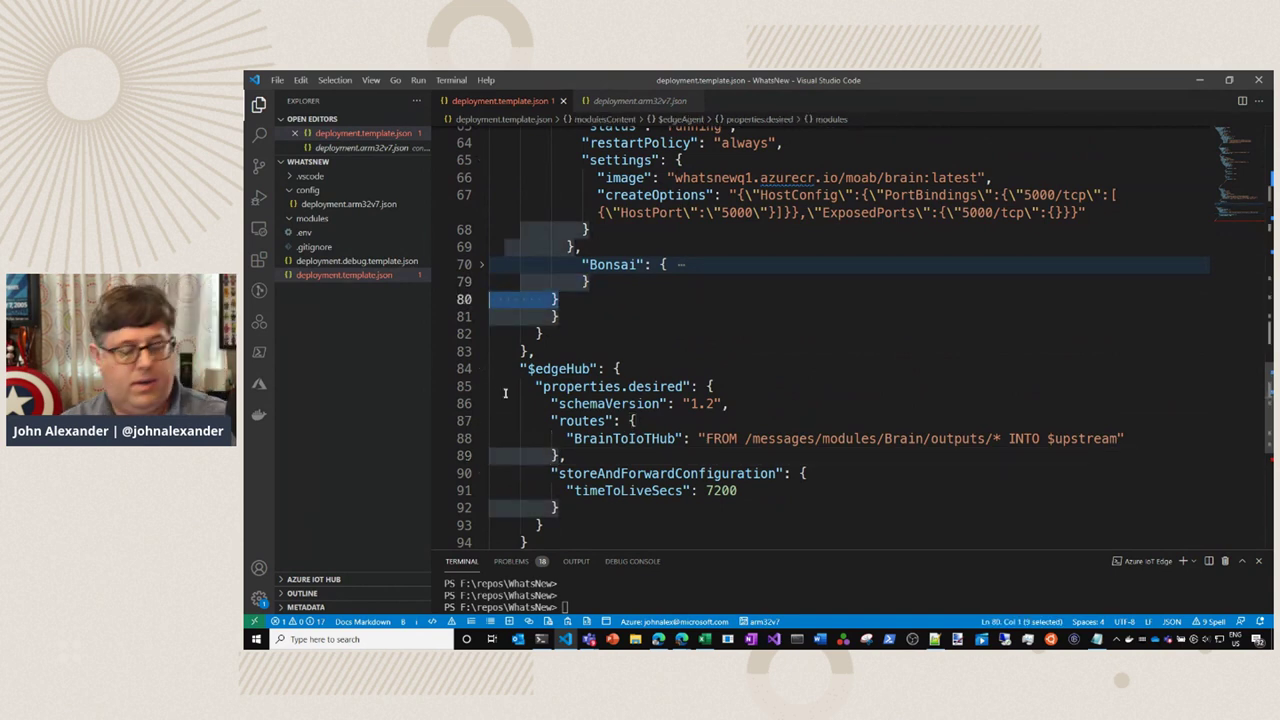
key(BackSpace)
key(BackSpace)
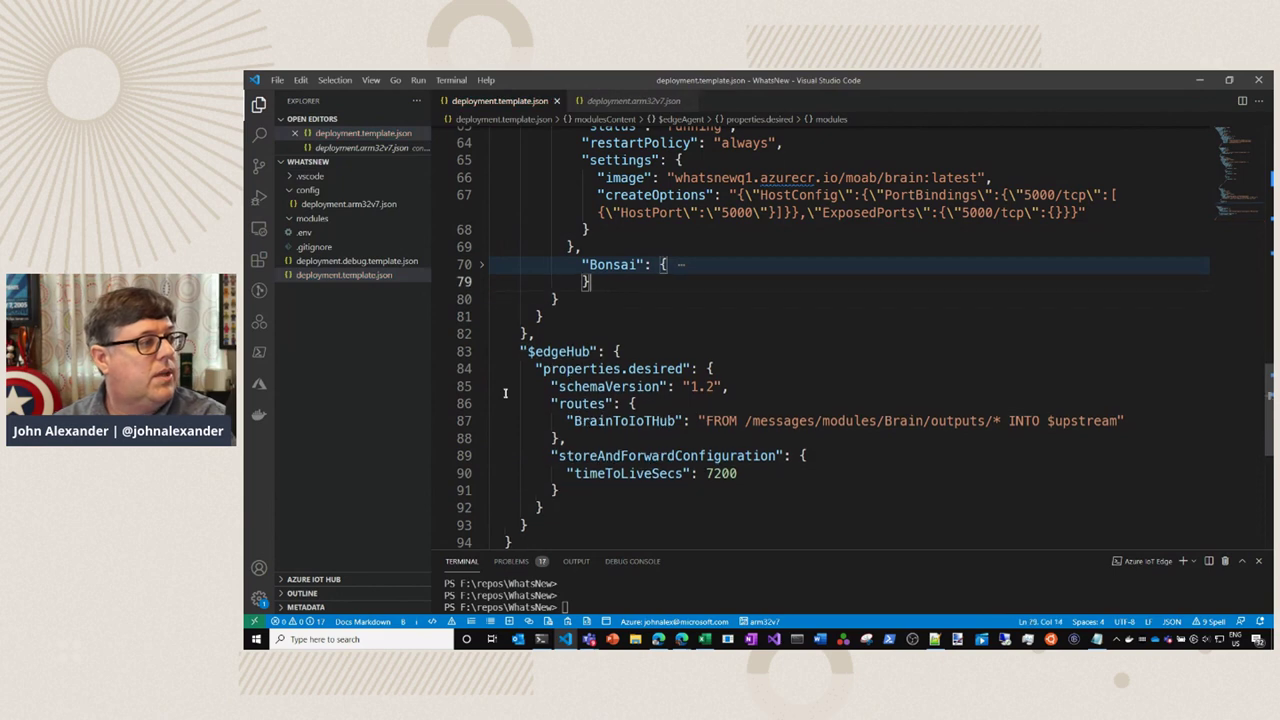
Build the IoT Edge solution from deployment.template.json to generate its deployment manifest.
scroll(600, 400, down, 2)
scroll(689, 410, up, 5)
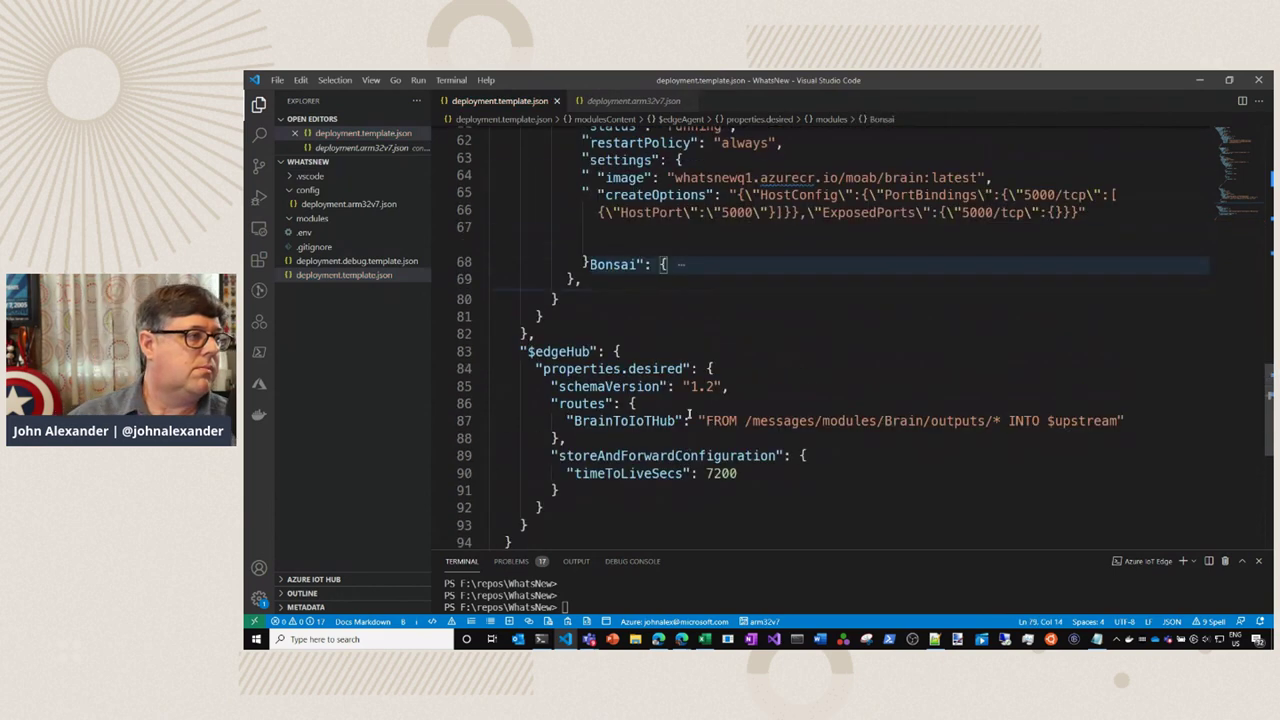
click(698, 388)
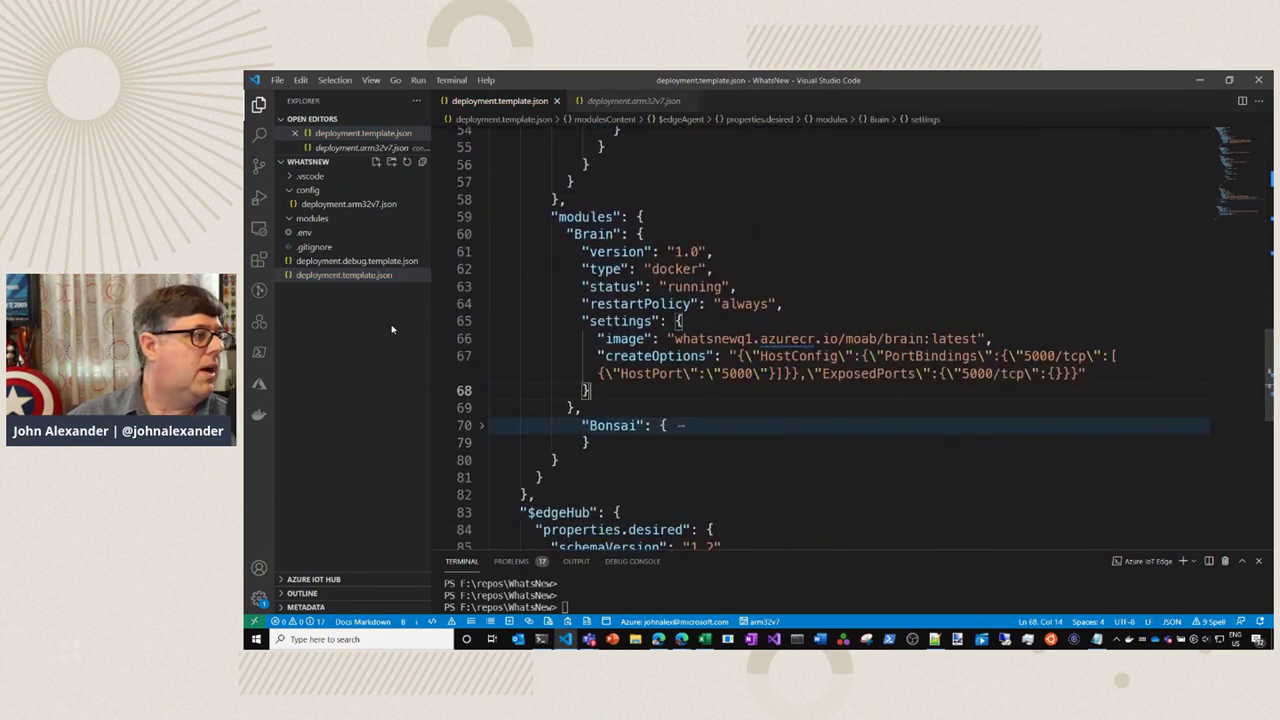
right_click(372, 284)
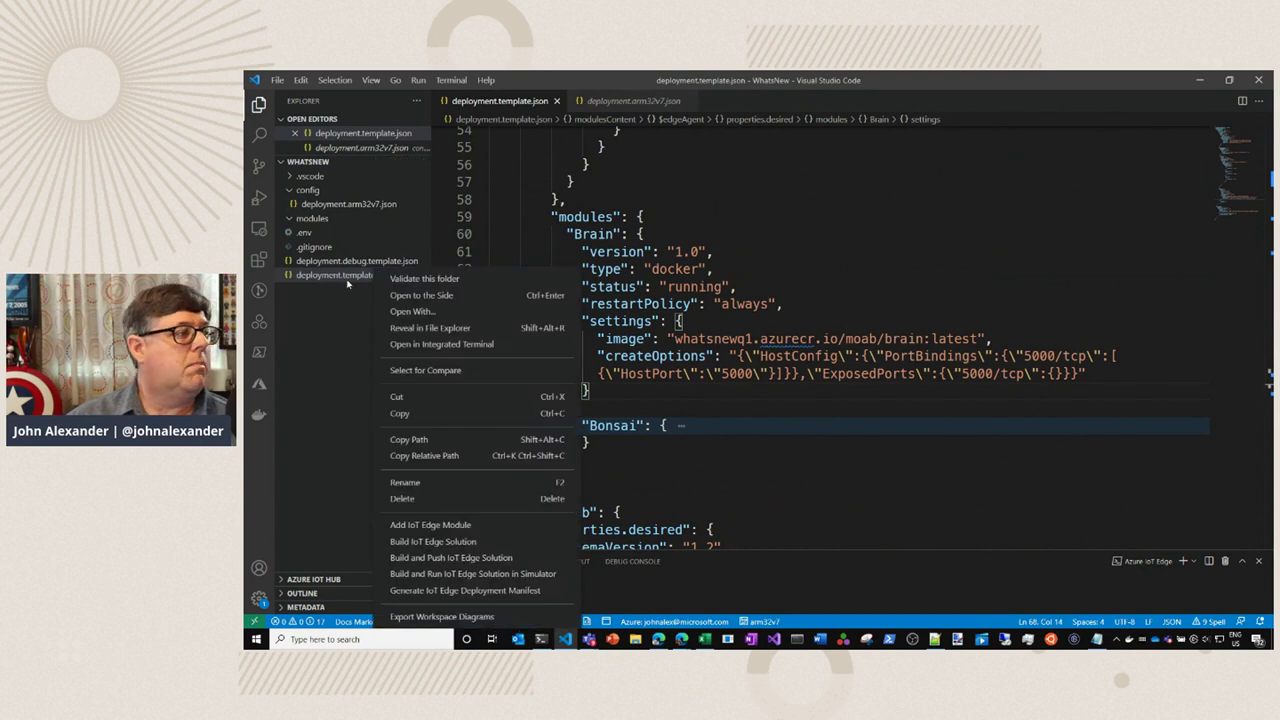
click(459, 545)
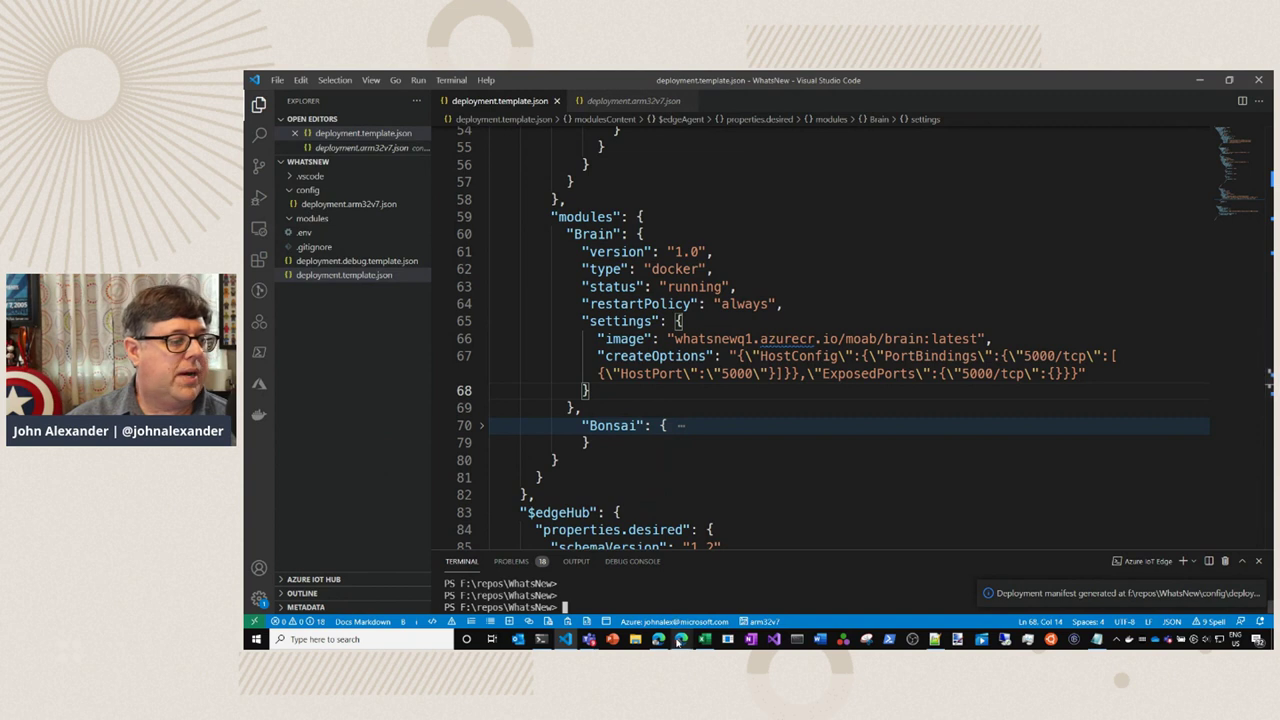
Switch to the advo-moab-iot application in the browser and create a new version of the Moab device template named Moab v2.
mouse_move(681, 641)
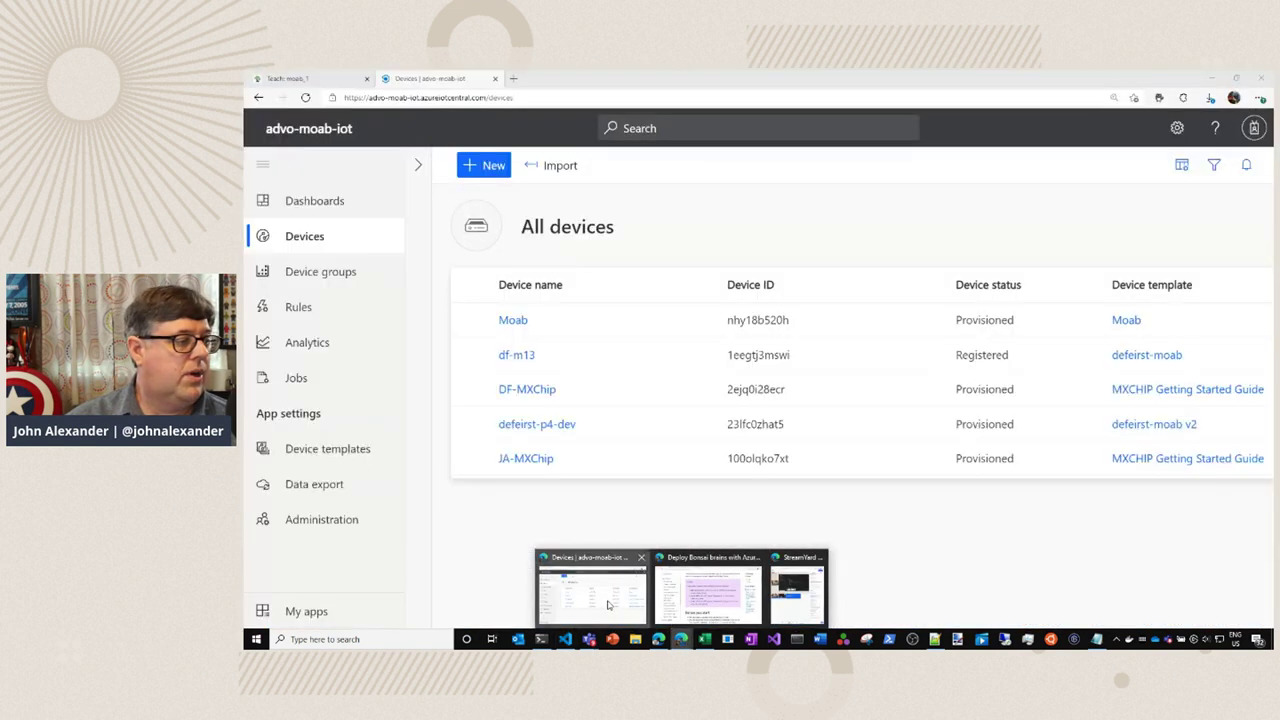
click(607, 604)
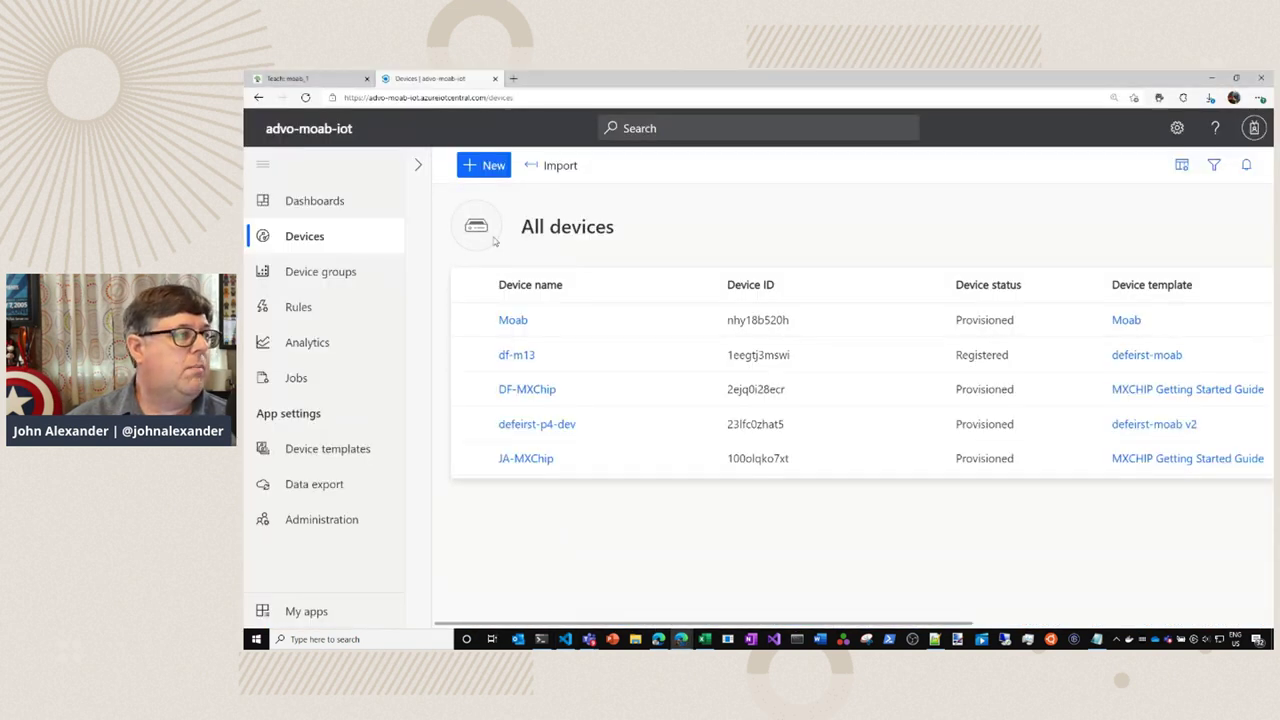
click(340, 452)
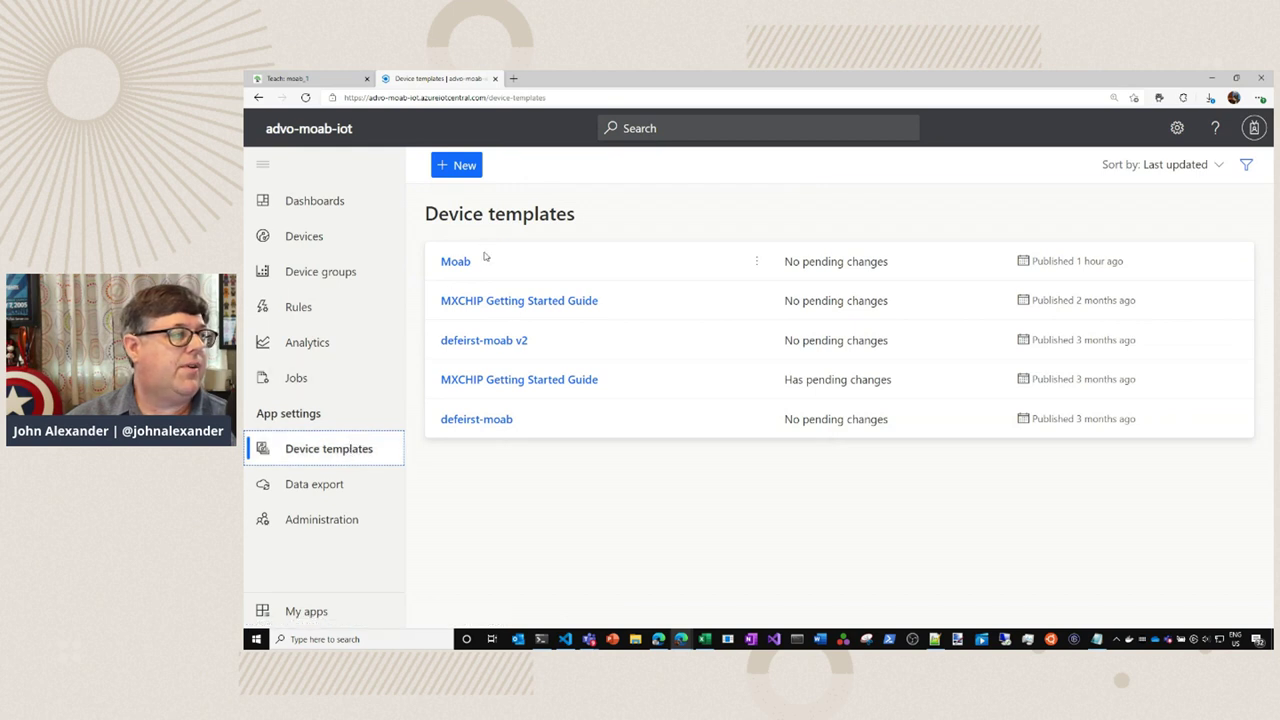
click(456, 262)
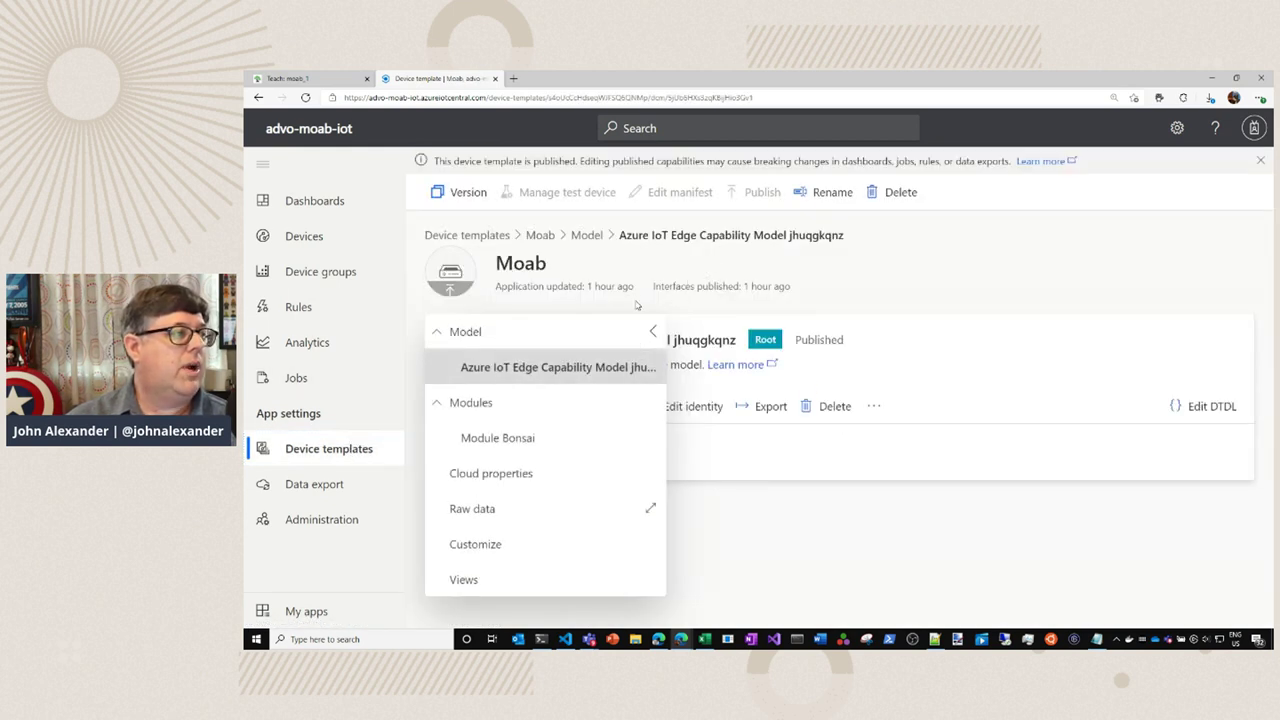
click(462, 192)
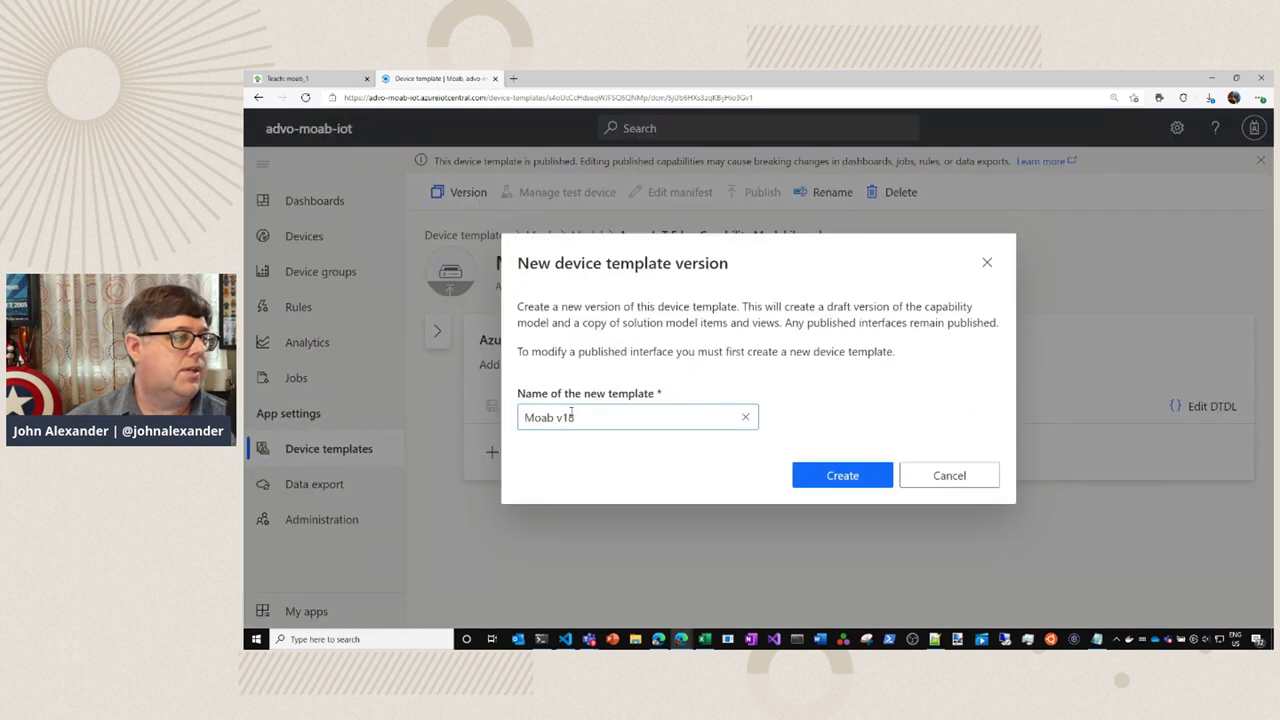
drag(560, 417, 580, 417)
text(2)
click(829, 477)
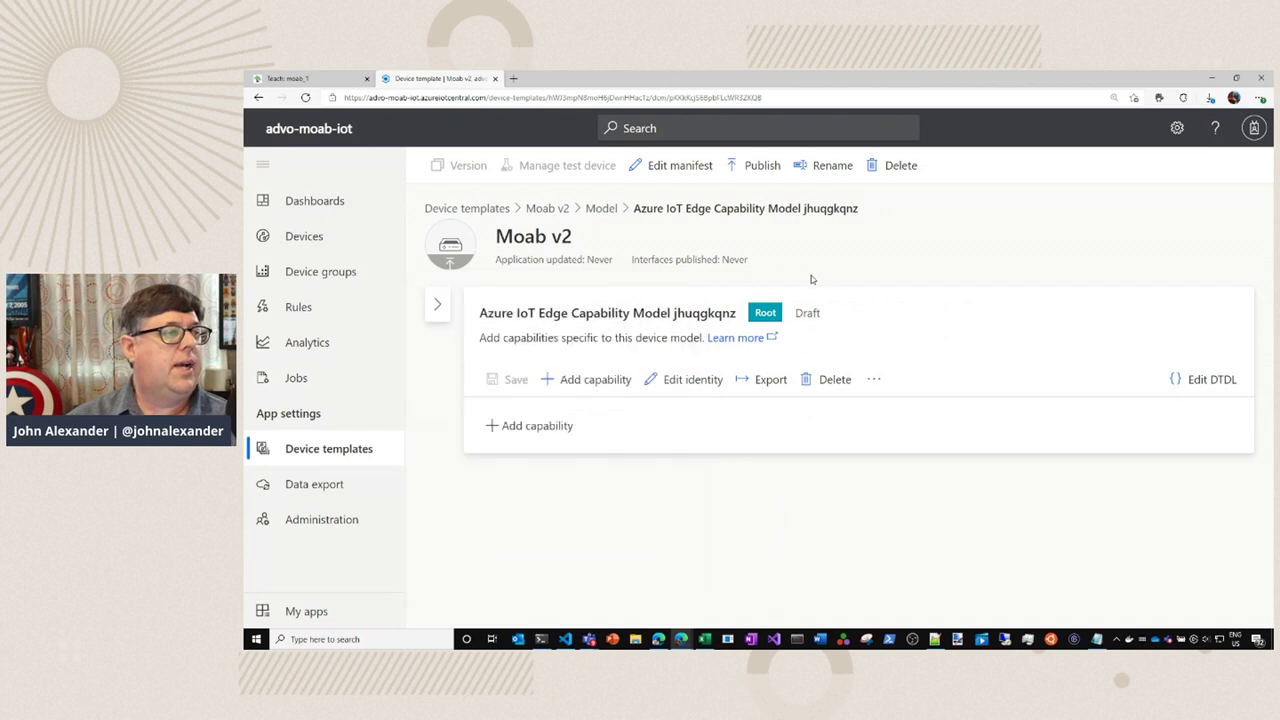
Replace the Moab v2 deployment manifest with deployment.arm32v7.json from the WhatsNew config folder, save it, and publish the template.
click(686, 172)
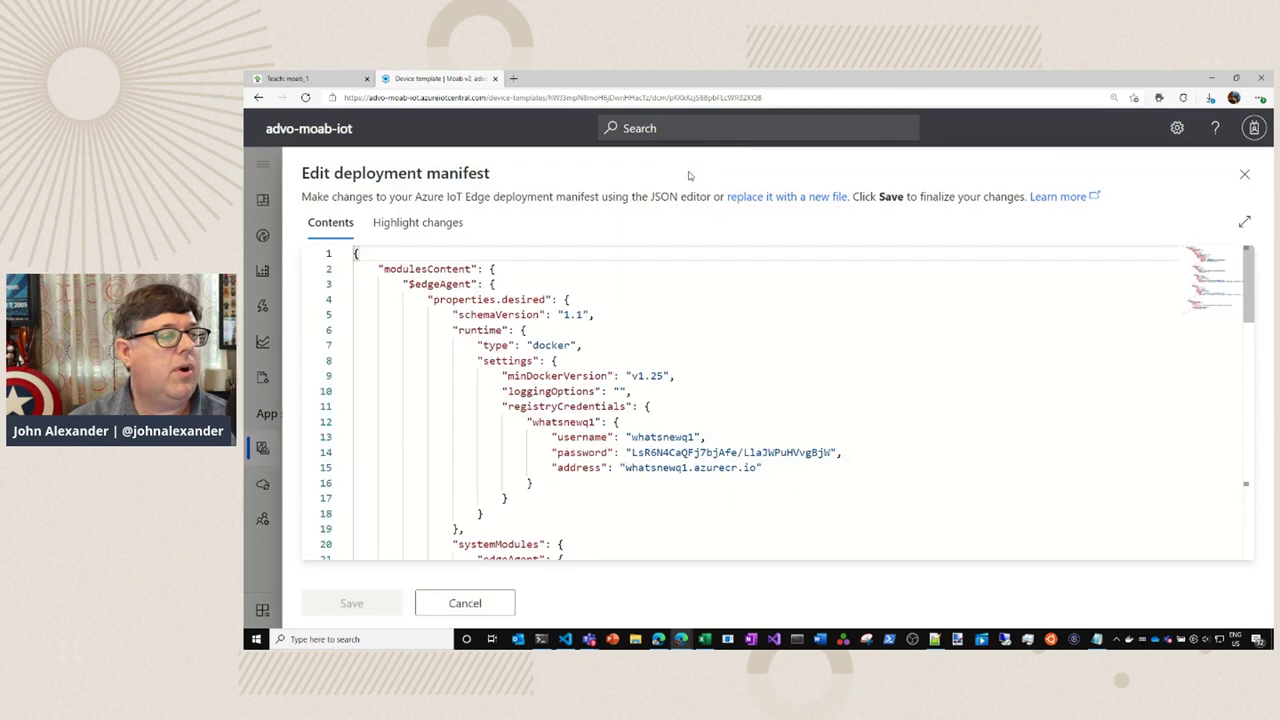
click(766, 197)
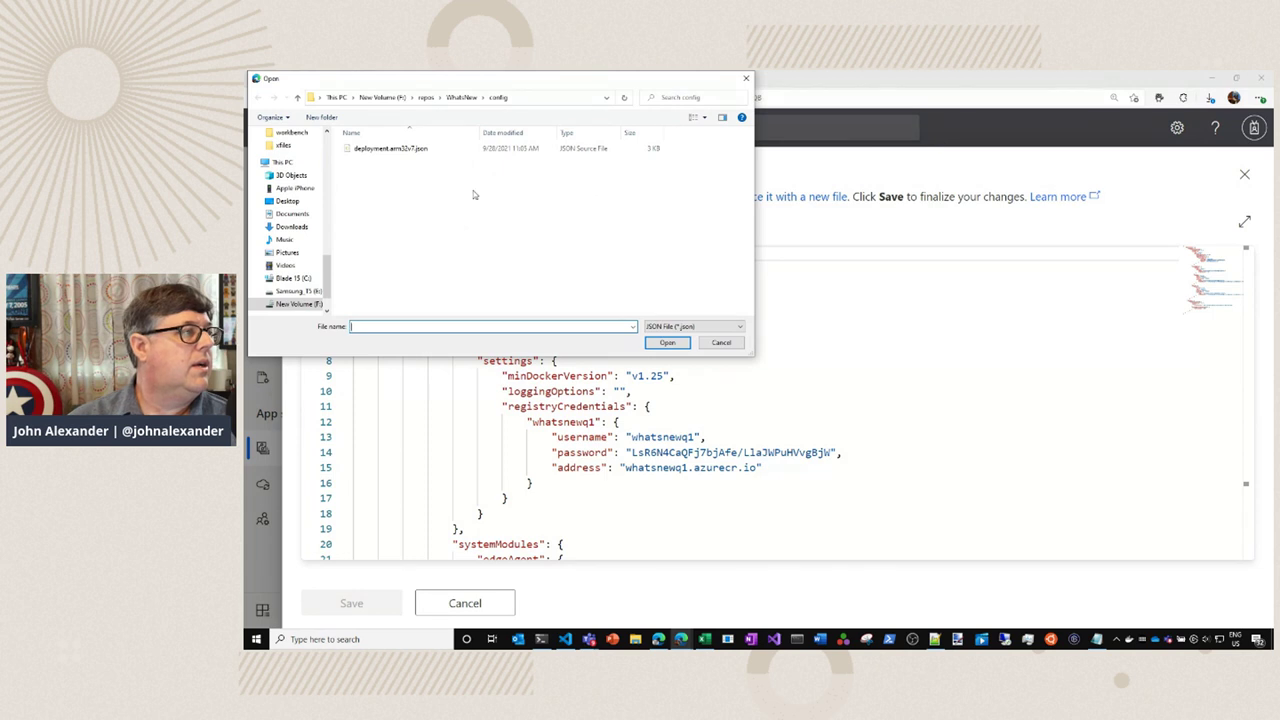
click(393, 150)
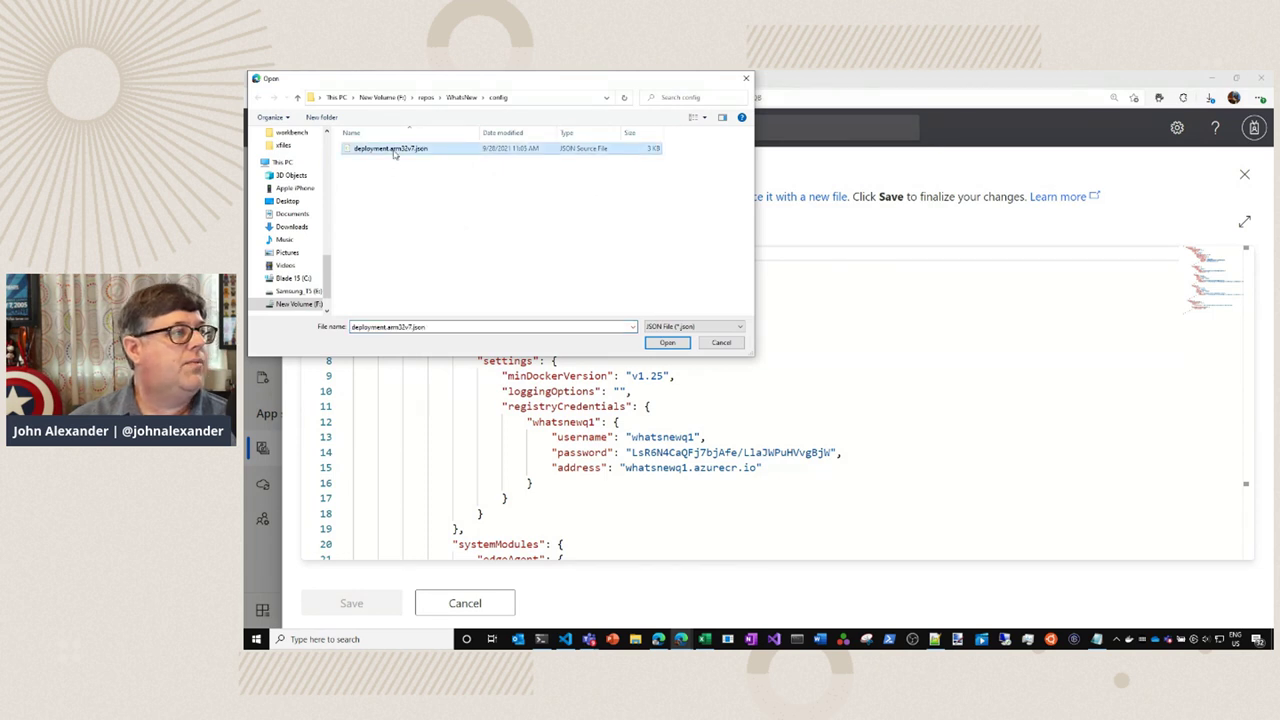
click(660, 344)
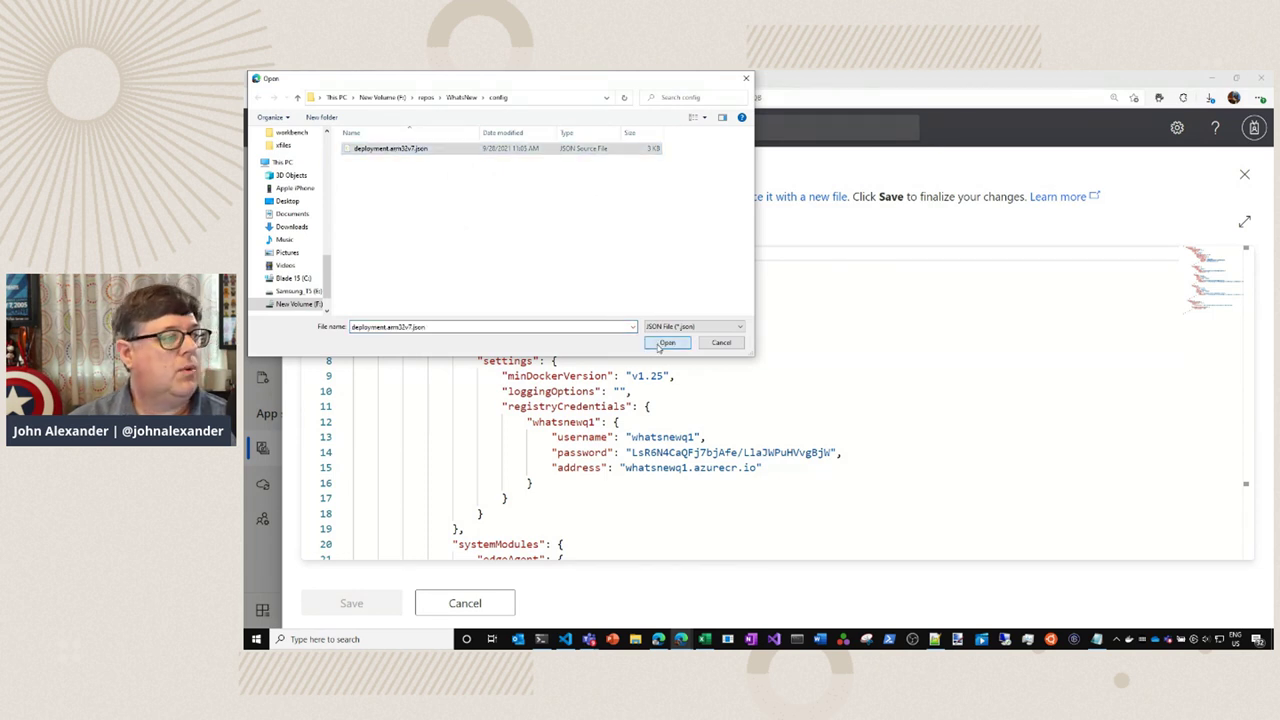
scroll(652, 336, down, 12)
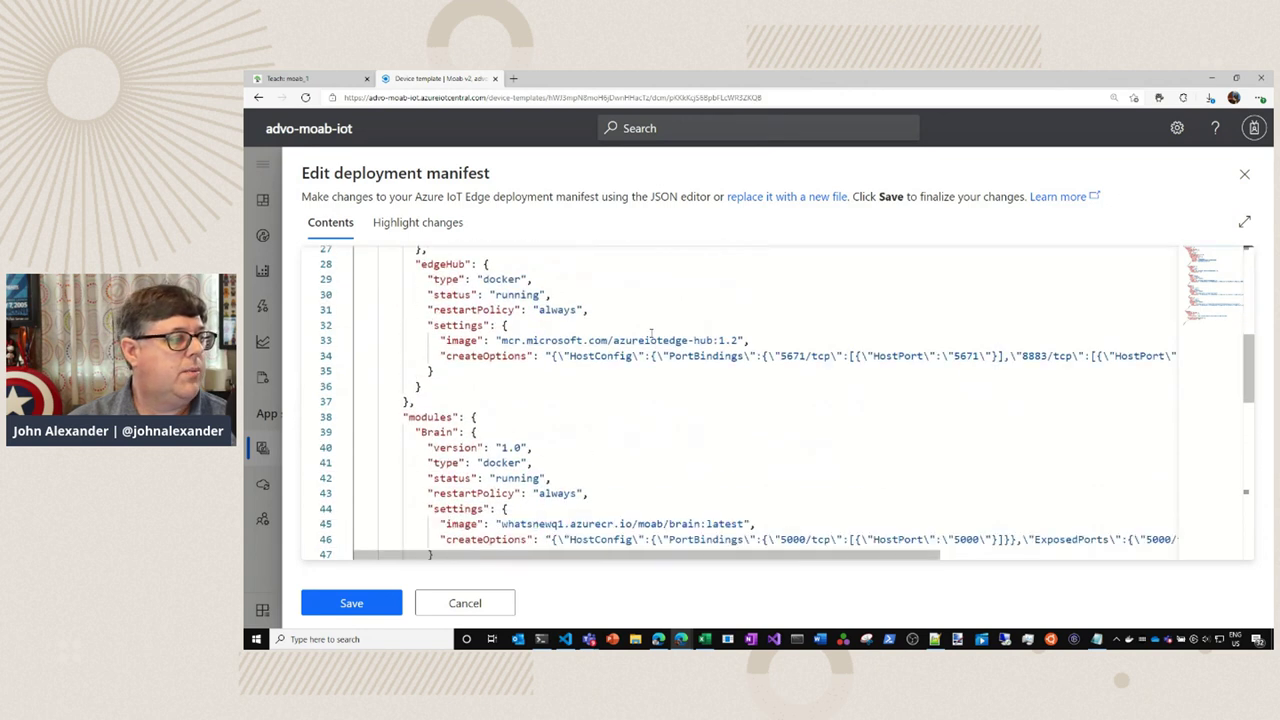
scroll(640, 350, down, 1)
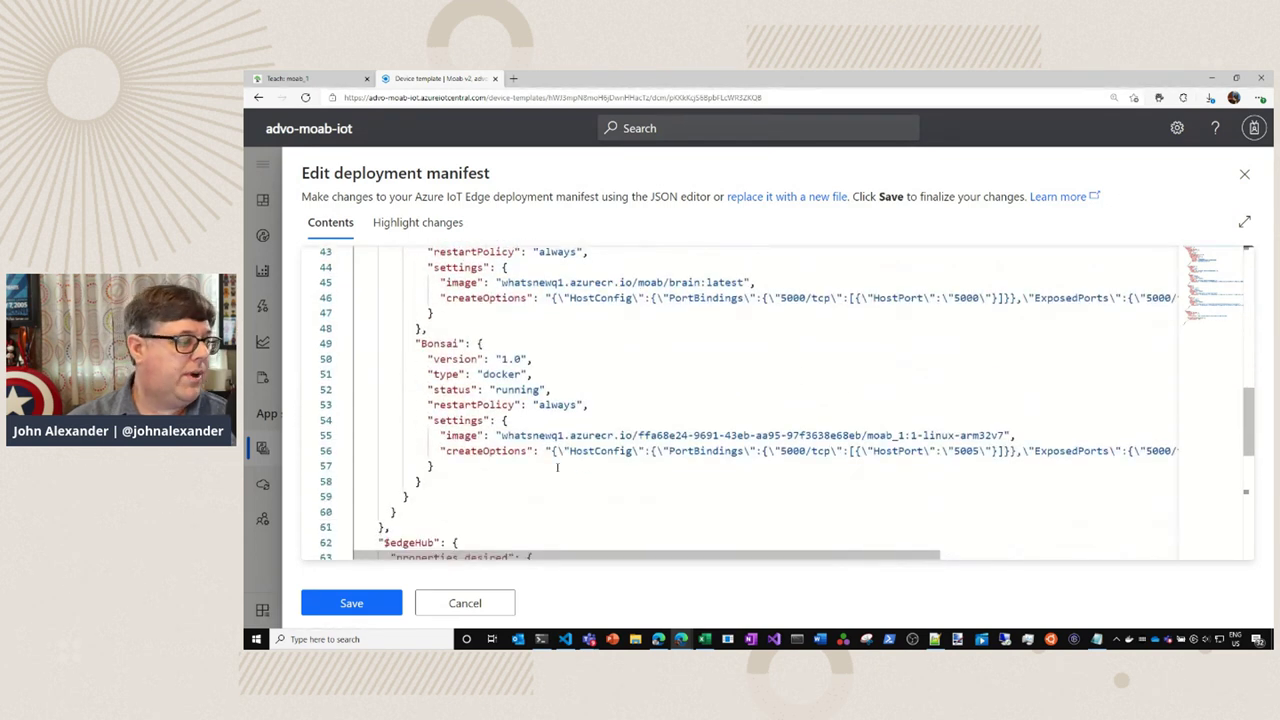
click(345, 605)
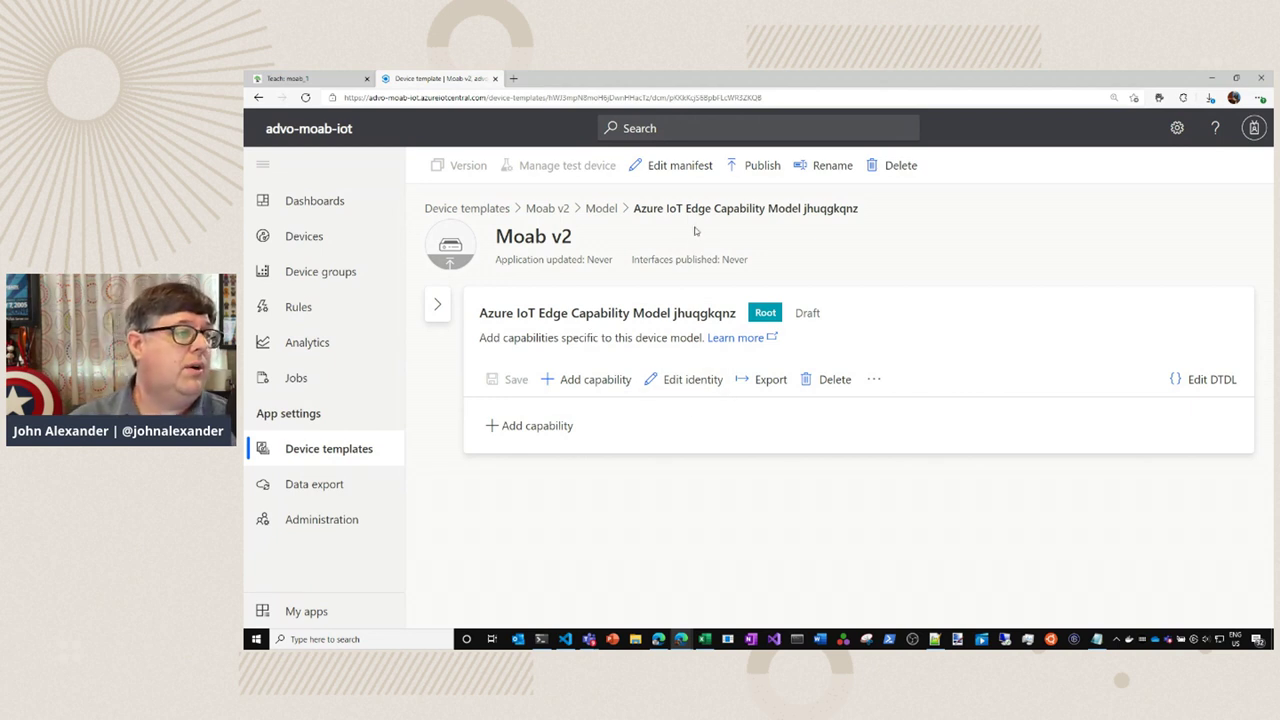
click(764, 167)
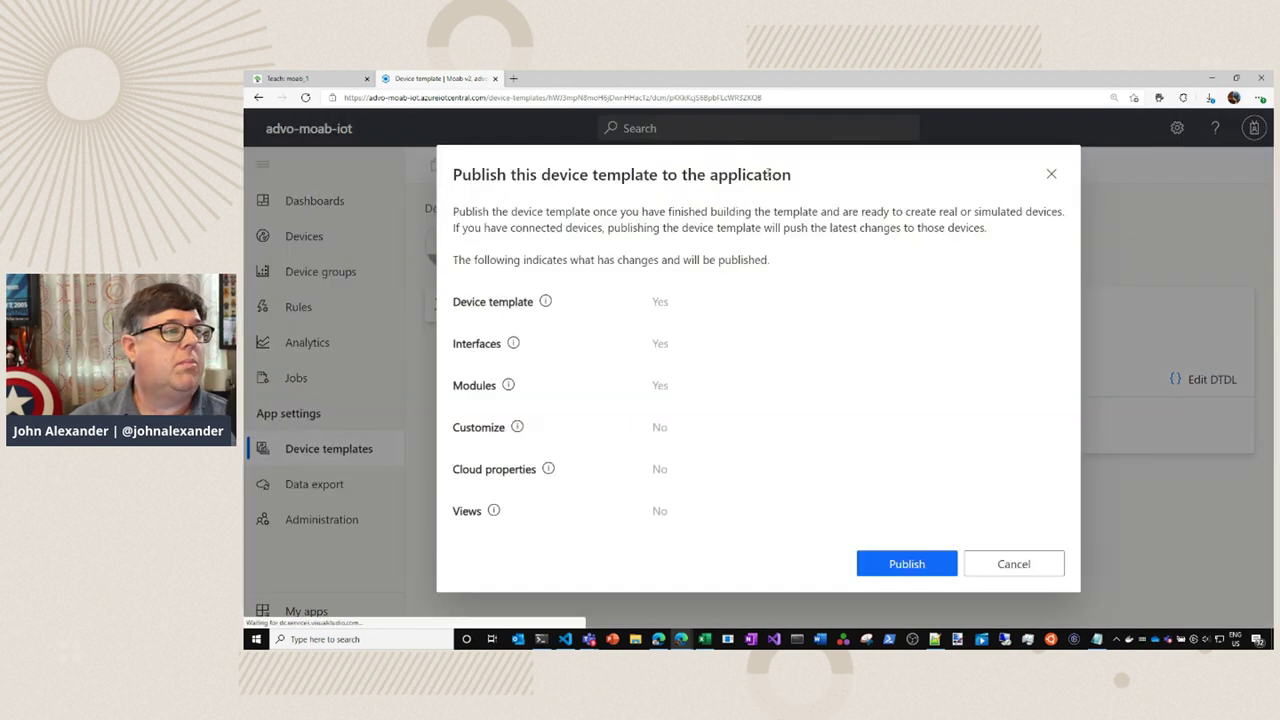
click(906, 563)
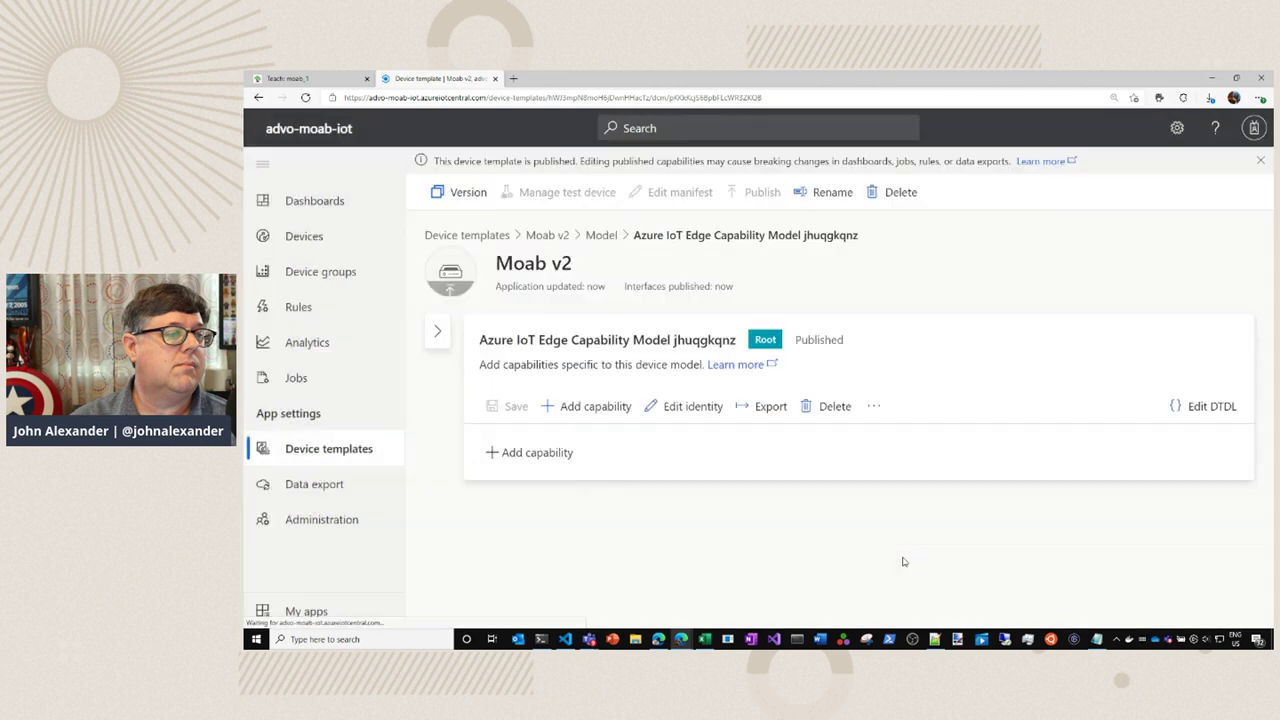
Migrate the Moab device to the Moab v2 device template.
click(318, 246)
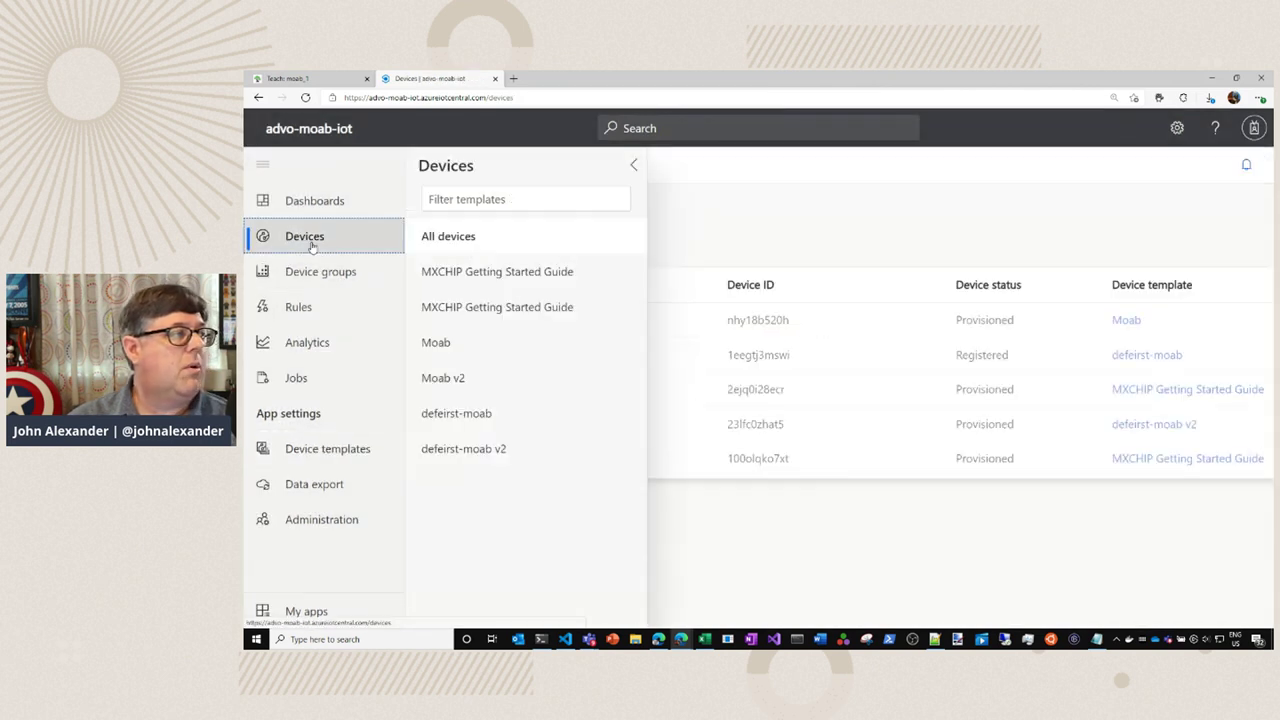
click(743, 240)
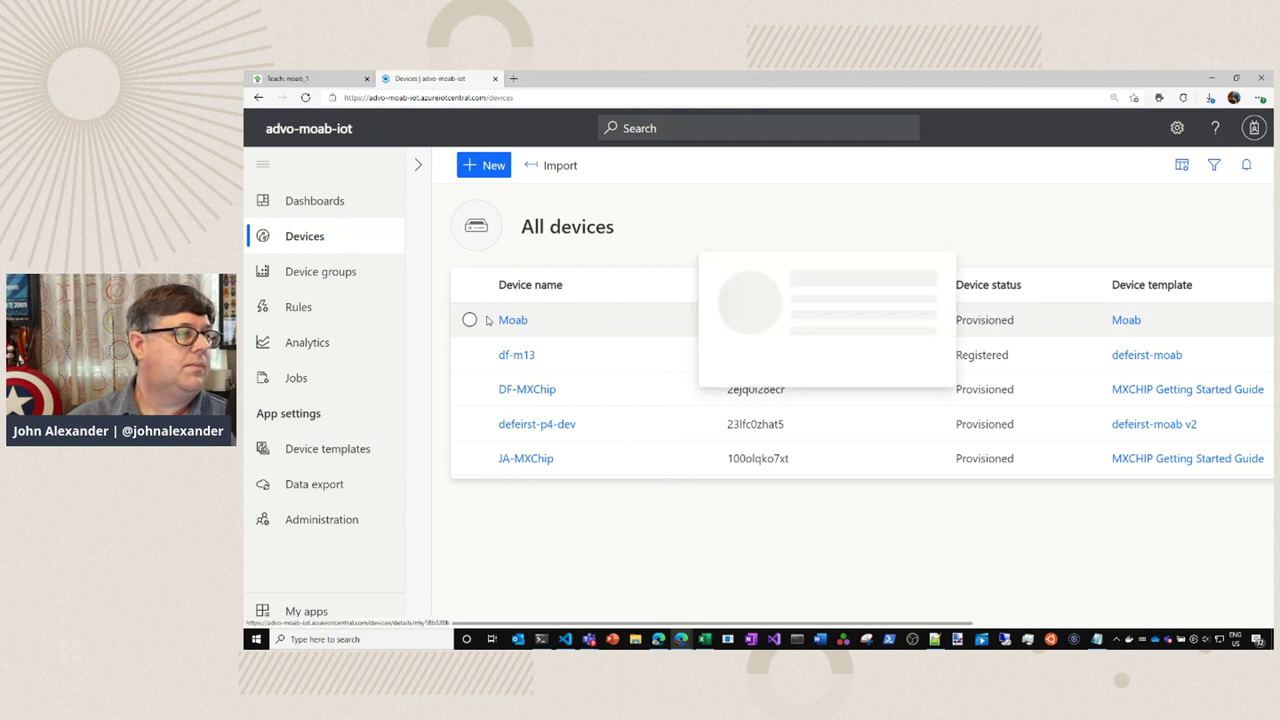
click(470, 321)
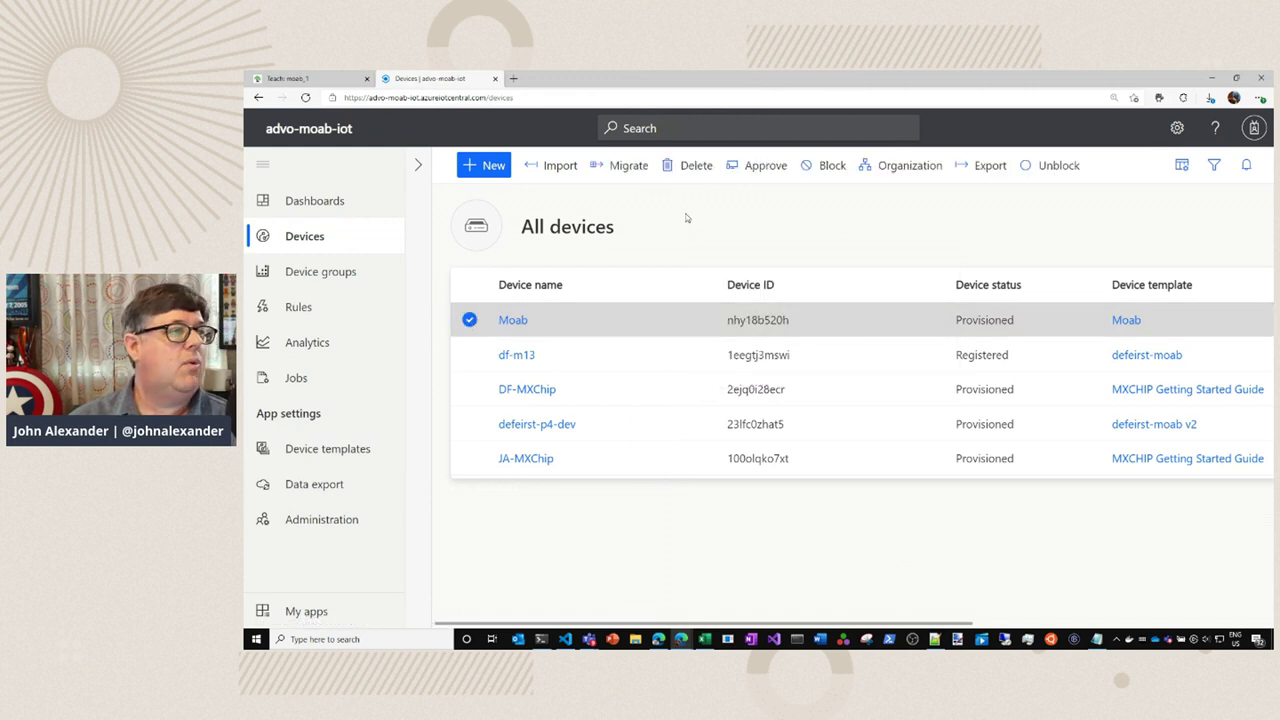
click(626, 165)
click(651, 354)
click(748, 601)
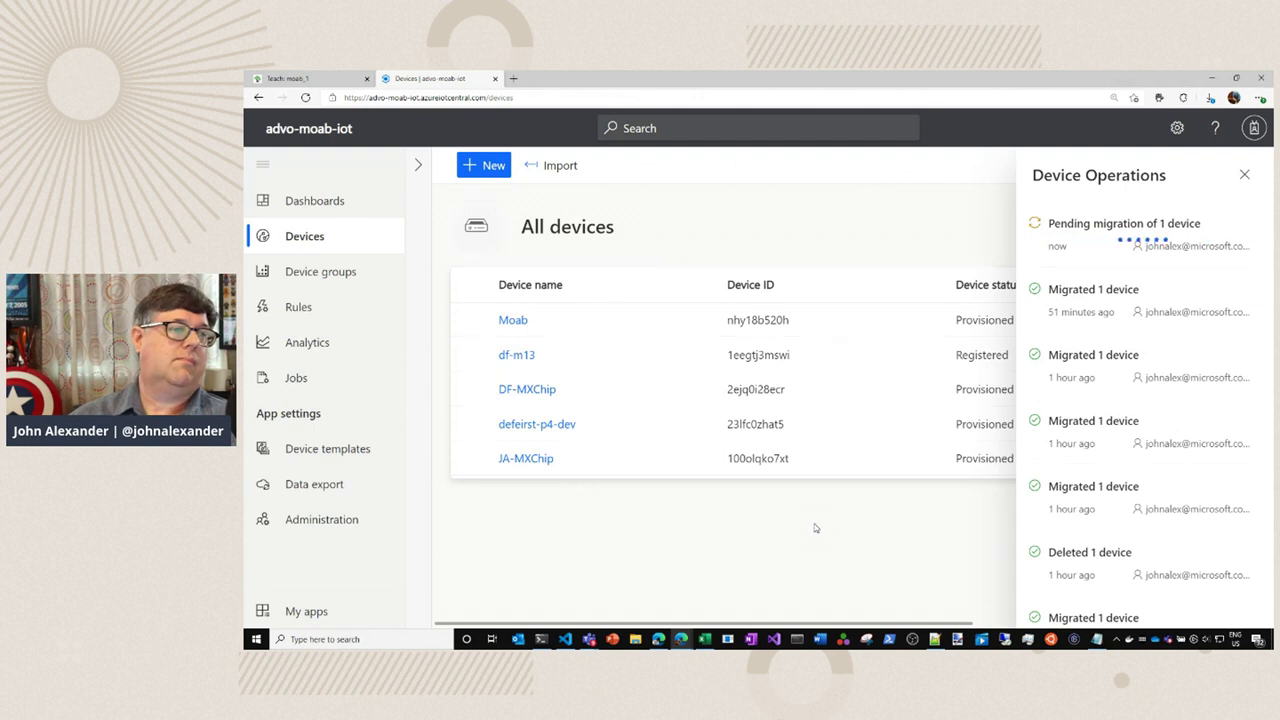
click(855, 269)
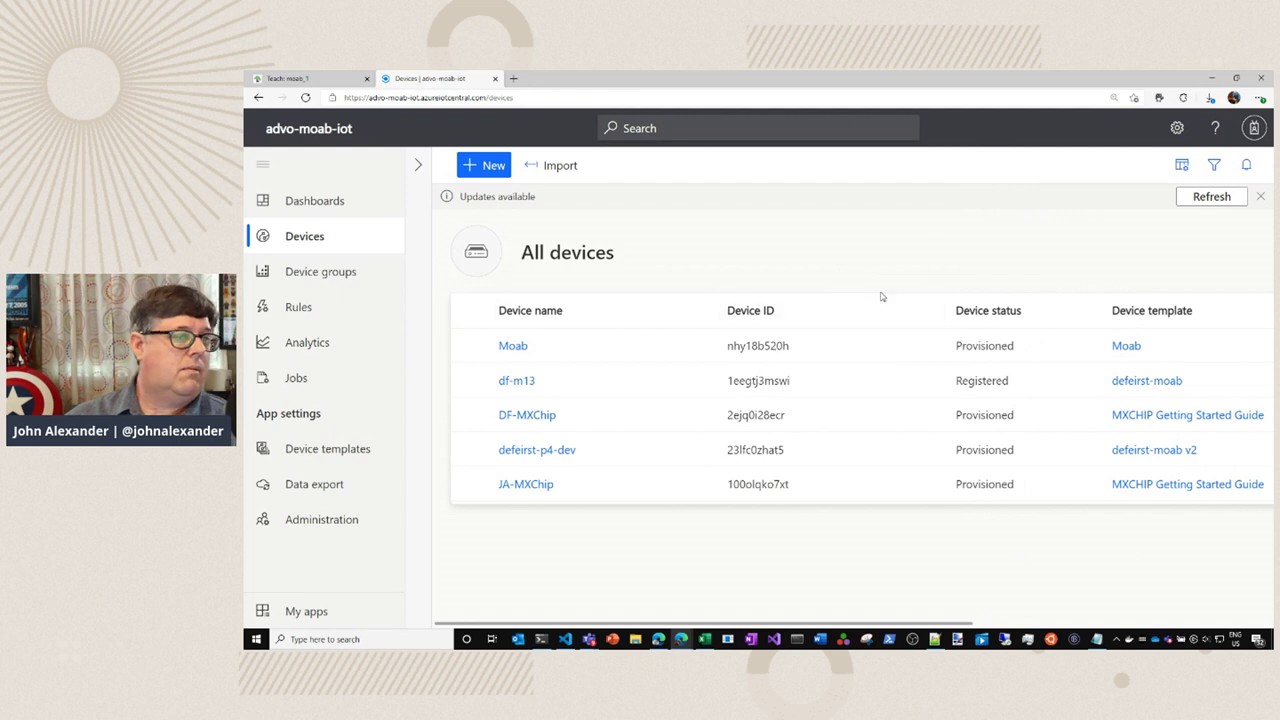
Open the Moab device and examine the running status of its modules.
click(520, 350)
click(520, 350)
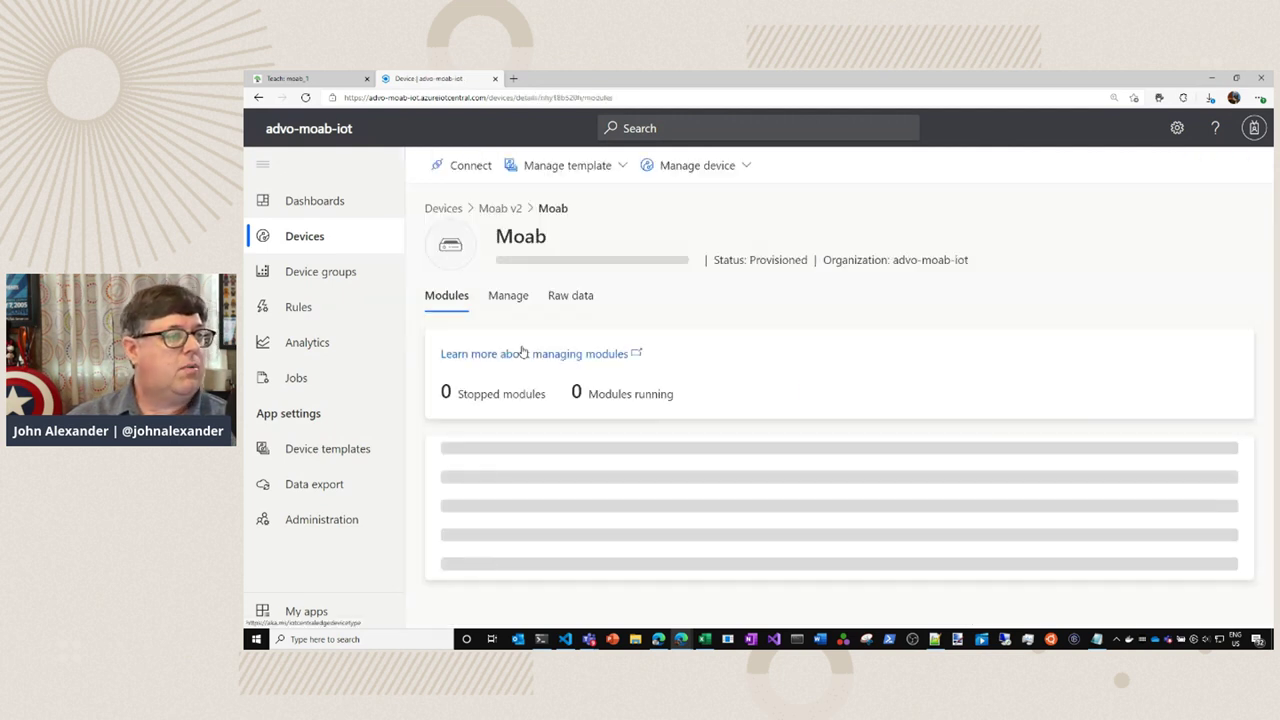
scroll(618, 388, down, 1)
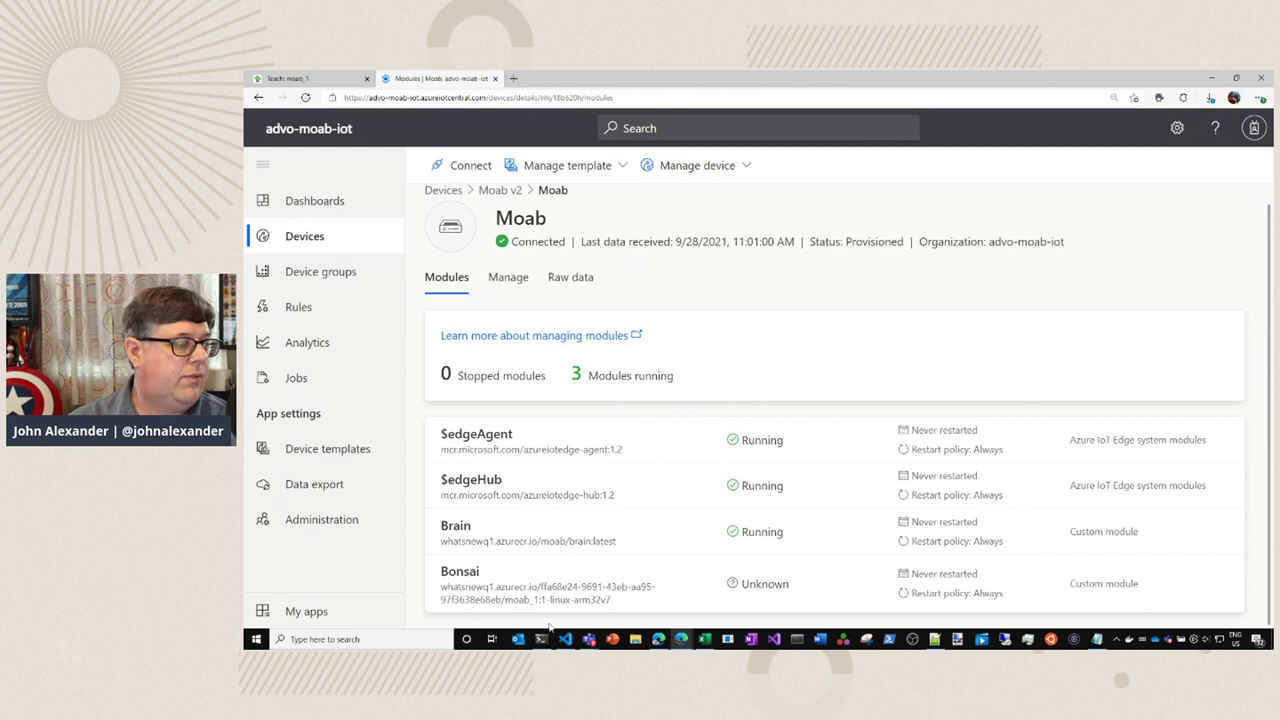
Switch to the Moab device's terminal and list its IoT Edge modules with iotedge list.
mouse_move(543, 643)
click(540, 590)
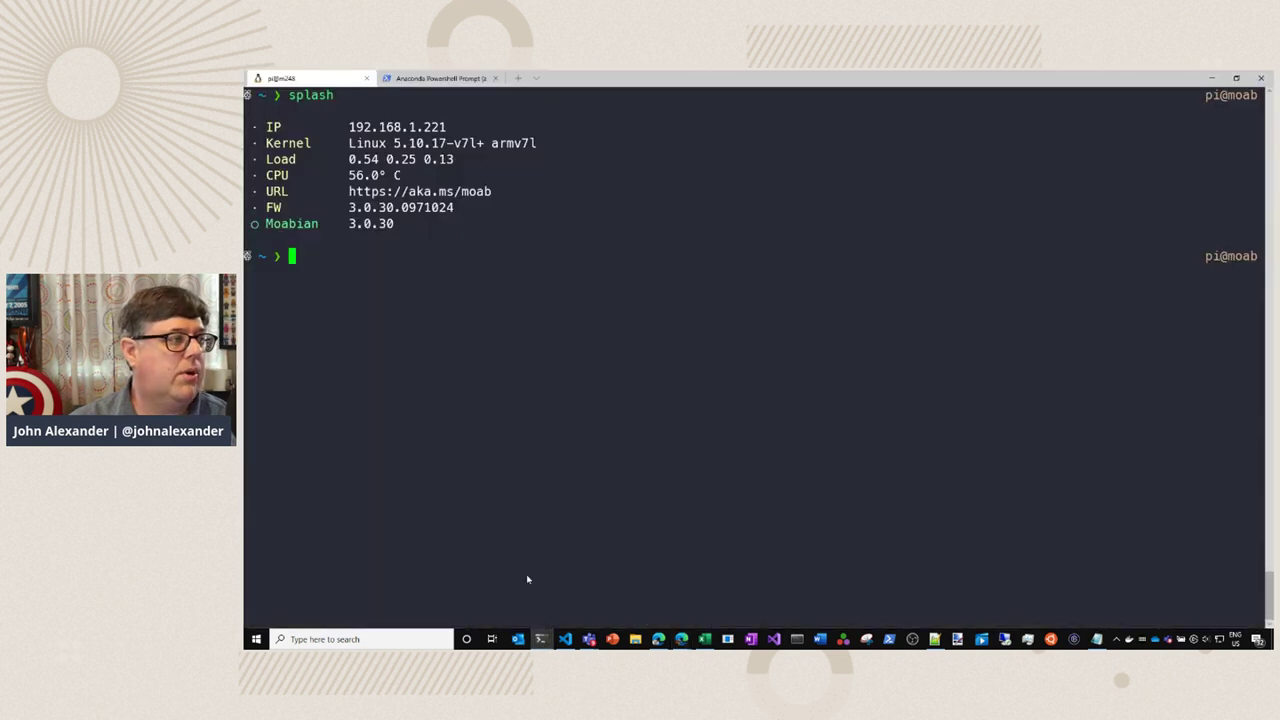
text(iotedge list)
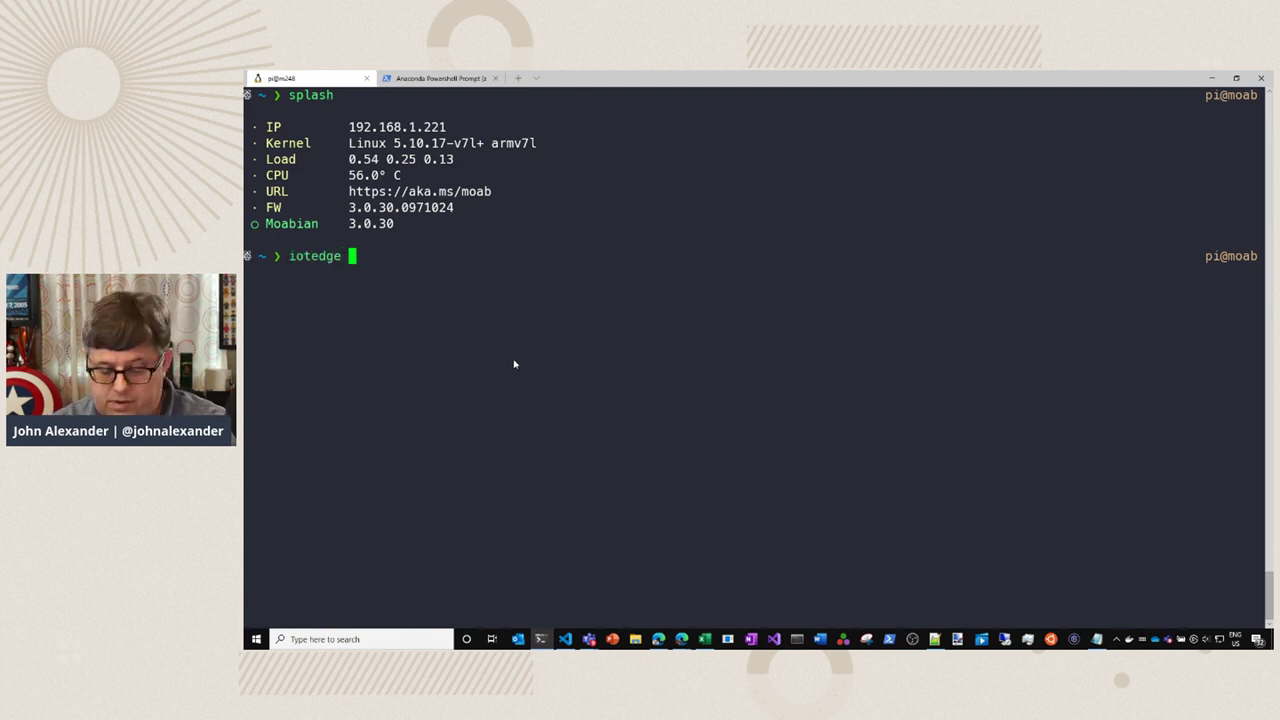
key(Return)
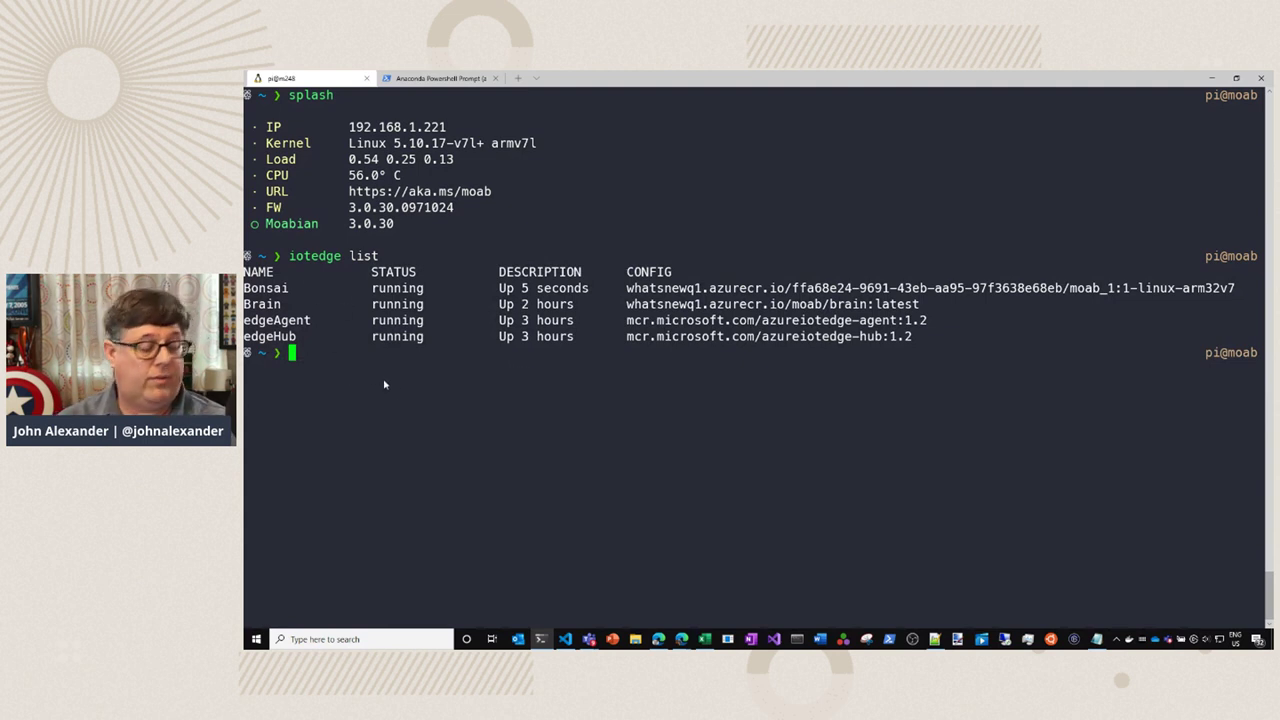
Reset the Moab robot with the bot reset command.
text(b)
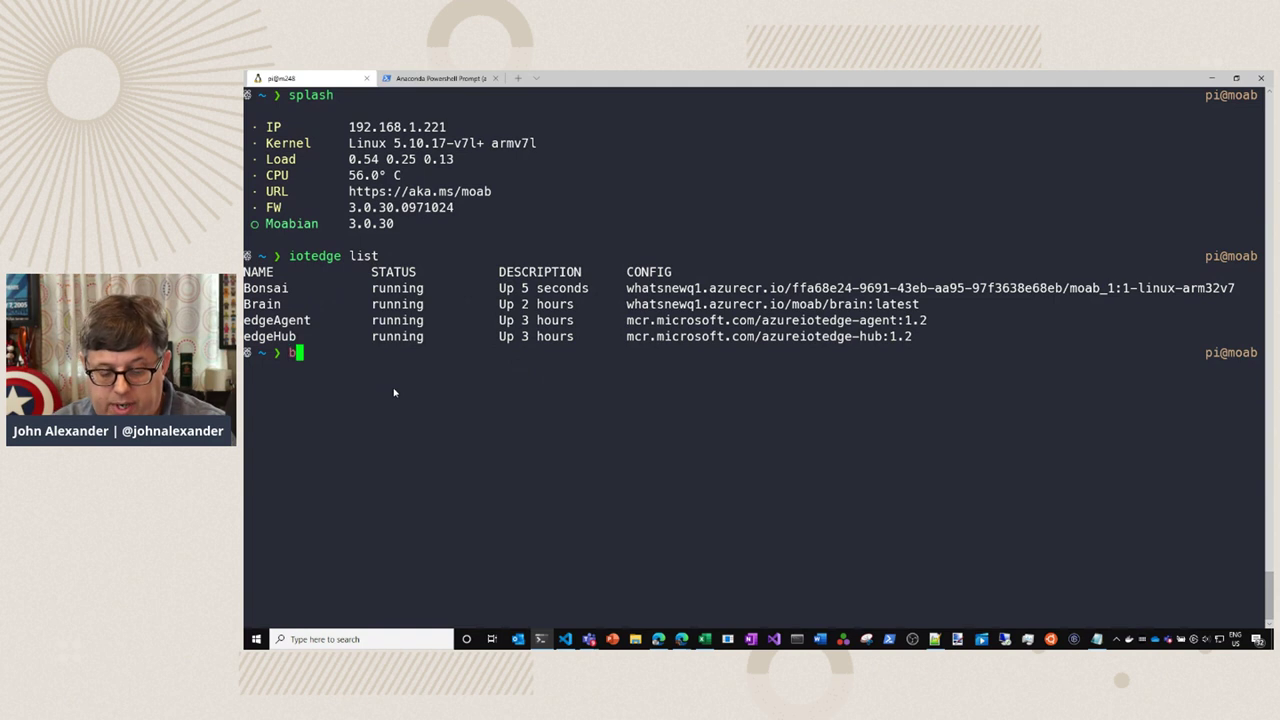
text(ot reset)
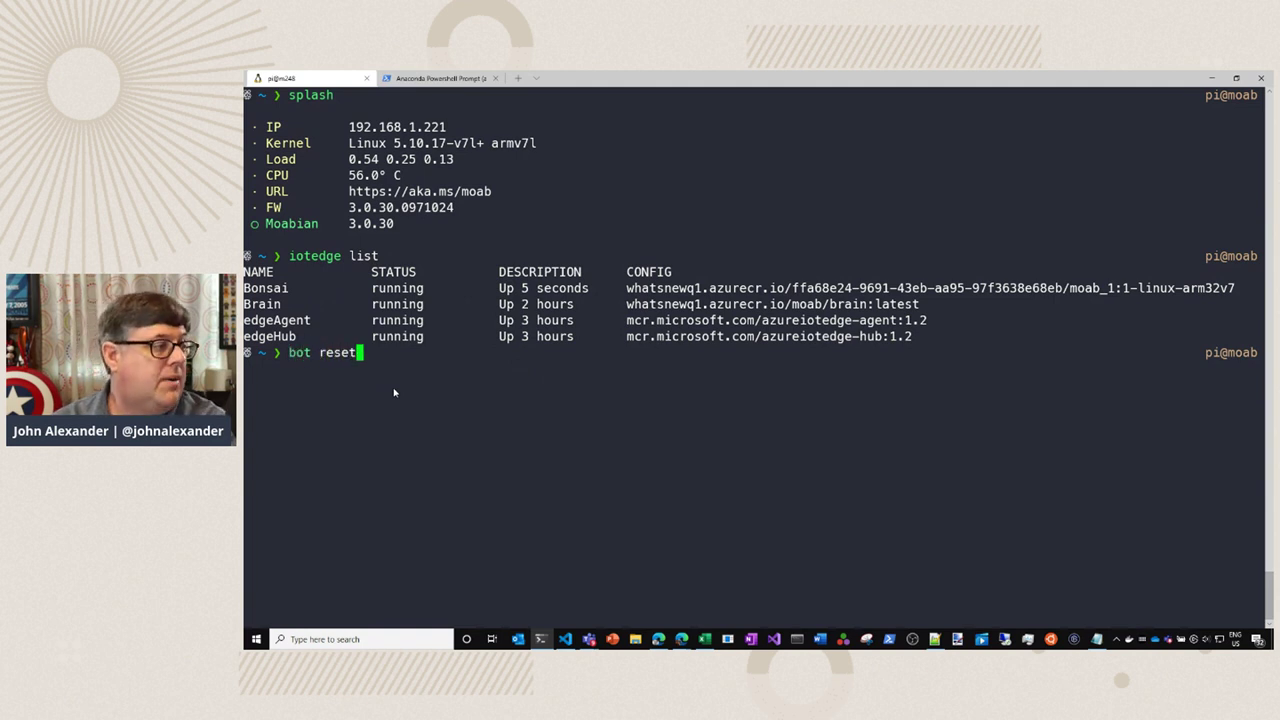
key(Return)
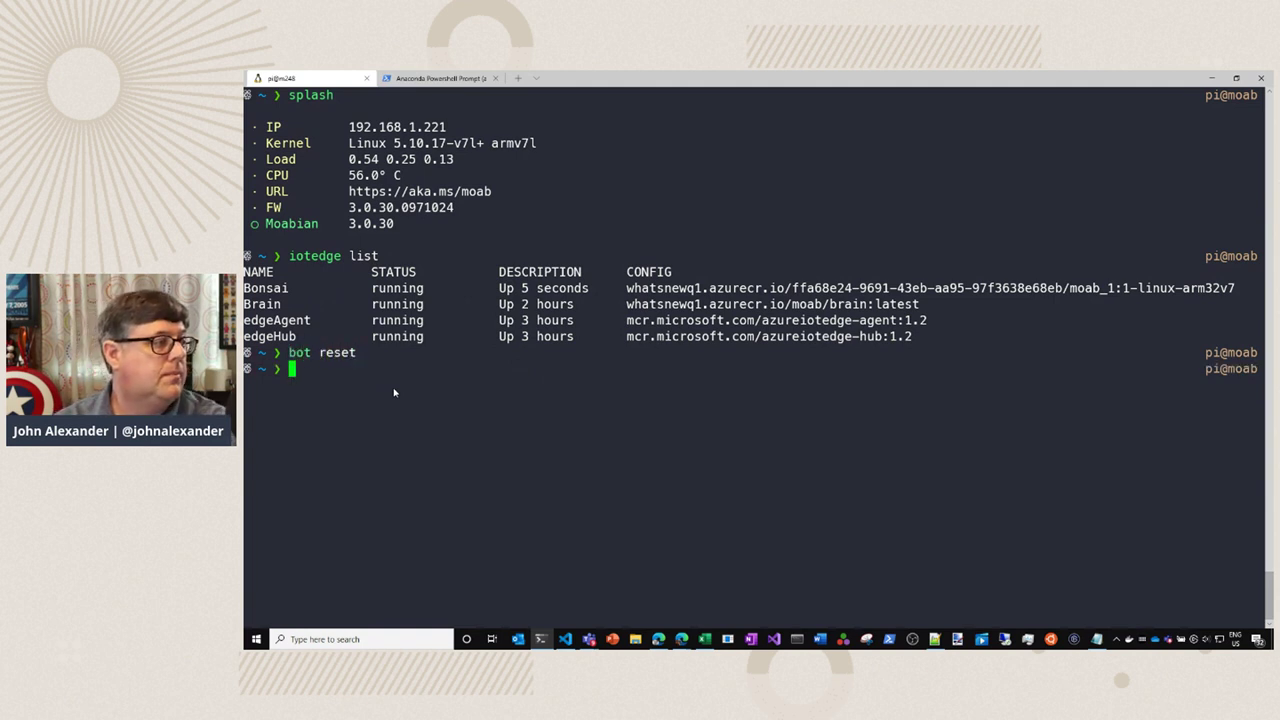
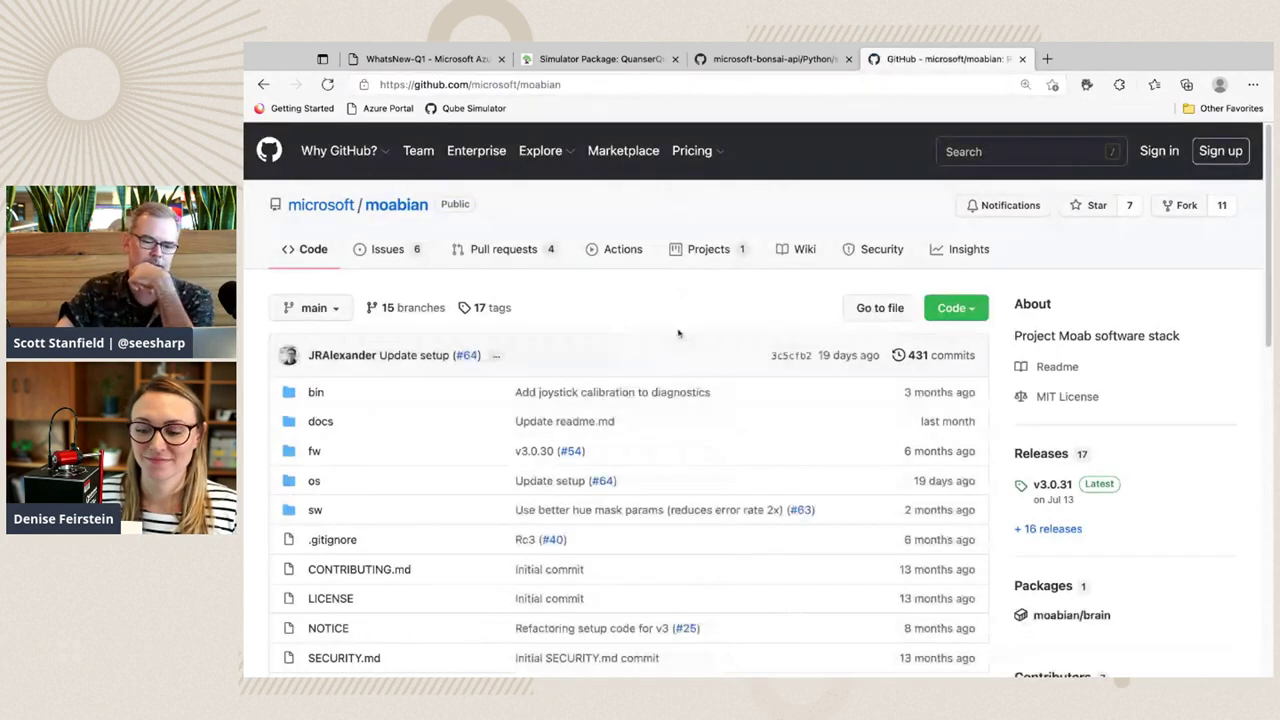
Switch to the microsoft/moabian repository on GitHub and look through its file list and readme.
scroll(430, 435, down, 3)
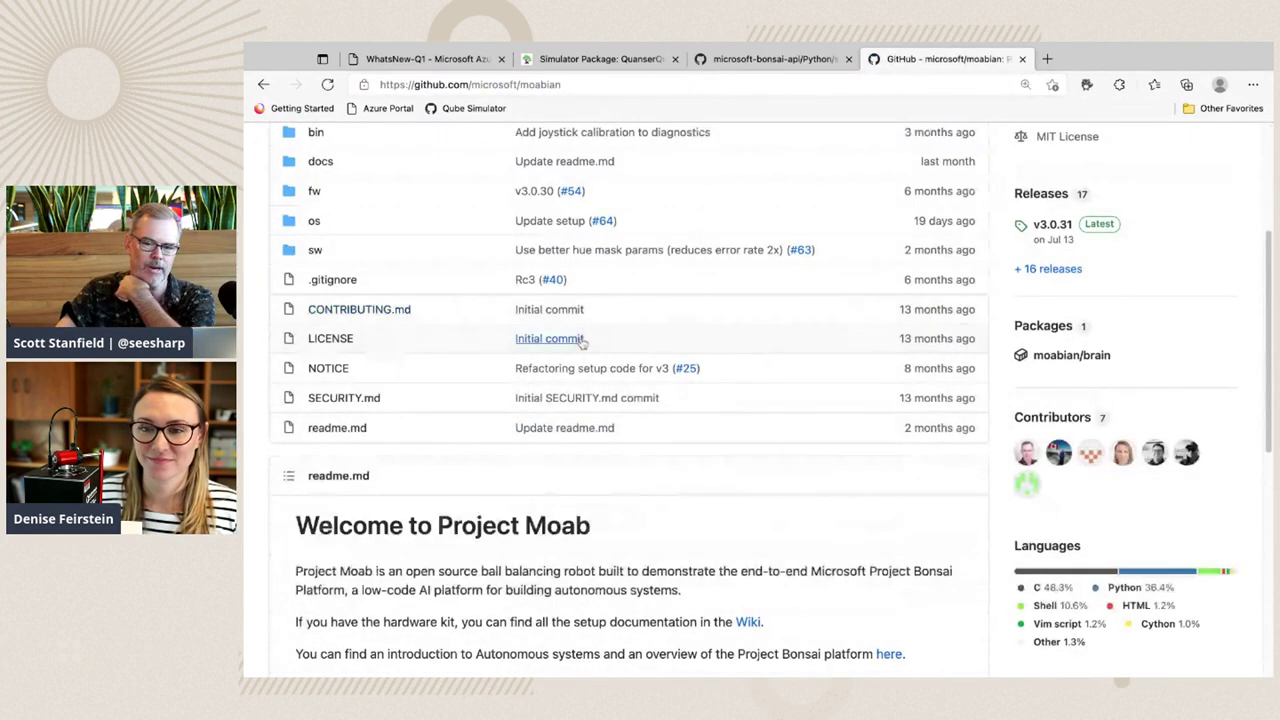
scroll(503, 337, up, 2)
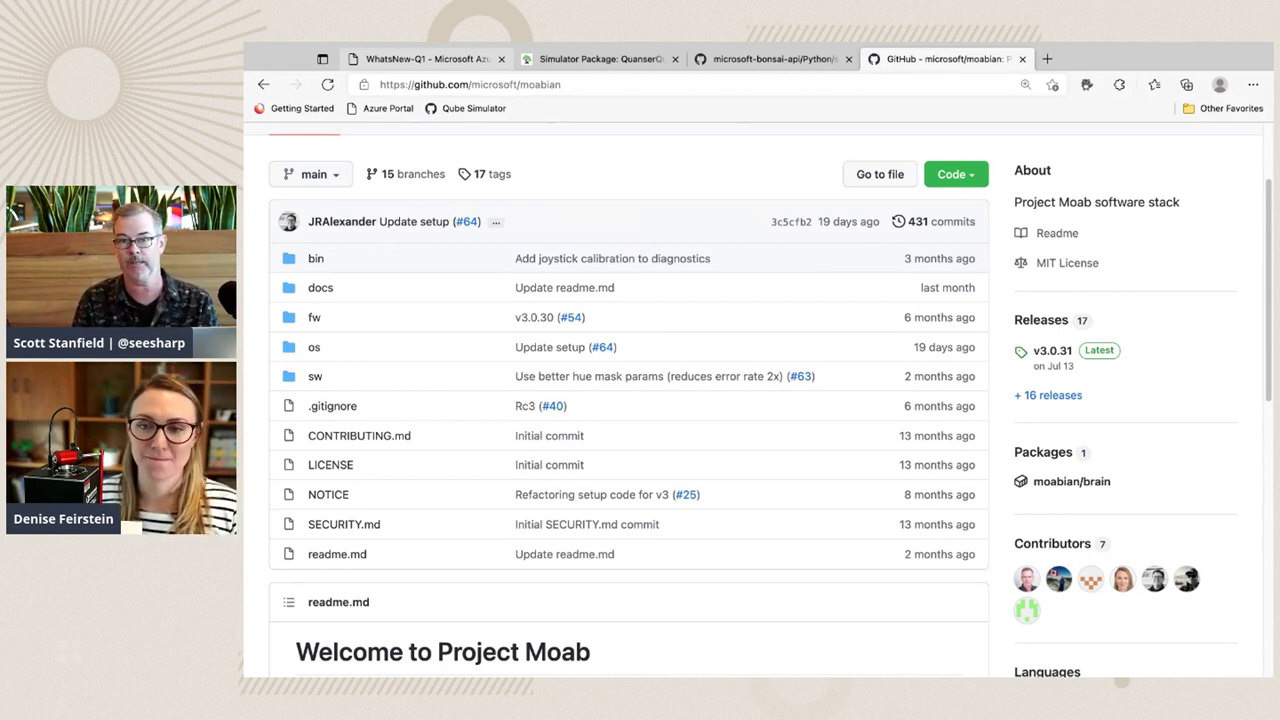
Switch to the Bonsai workspace and view the project choices offered for a new brain, without creating one.
click(600, 58)
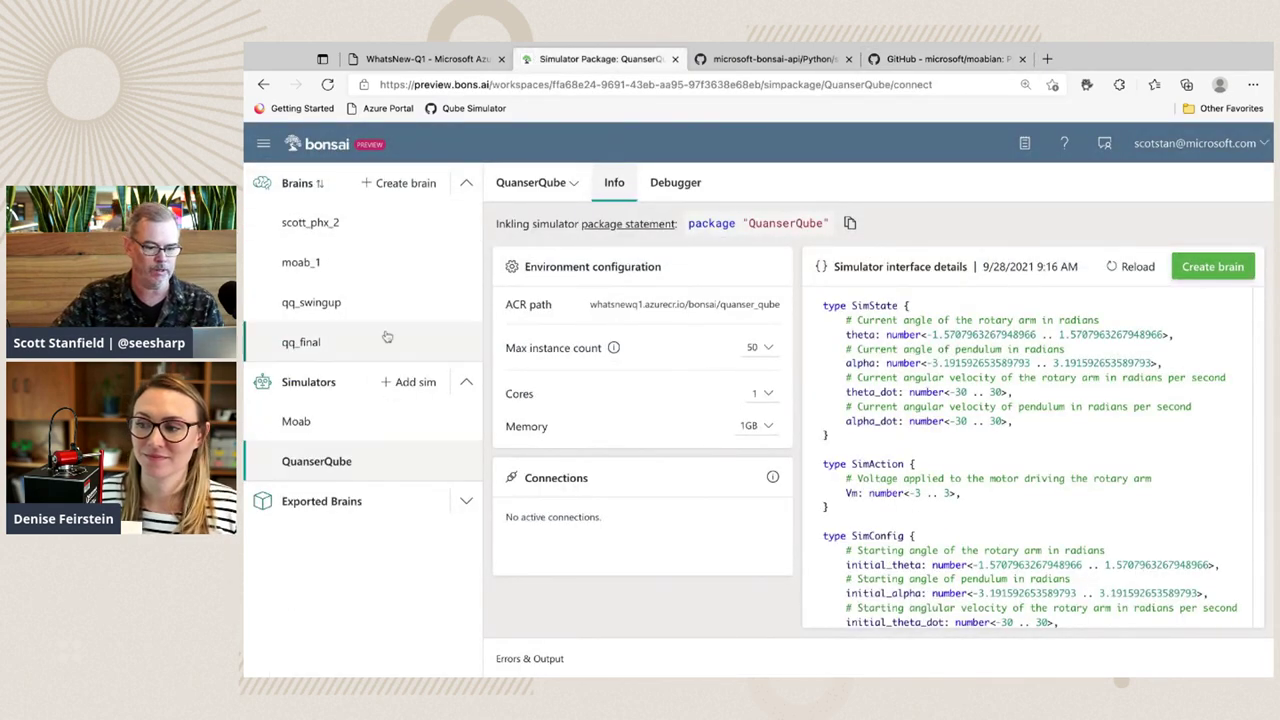
click(405, 183)
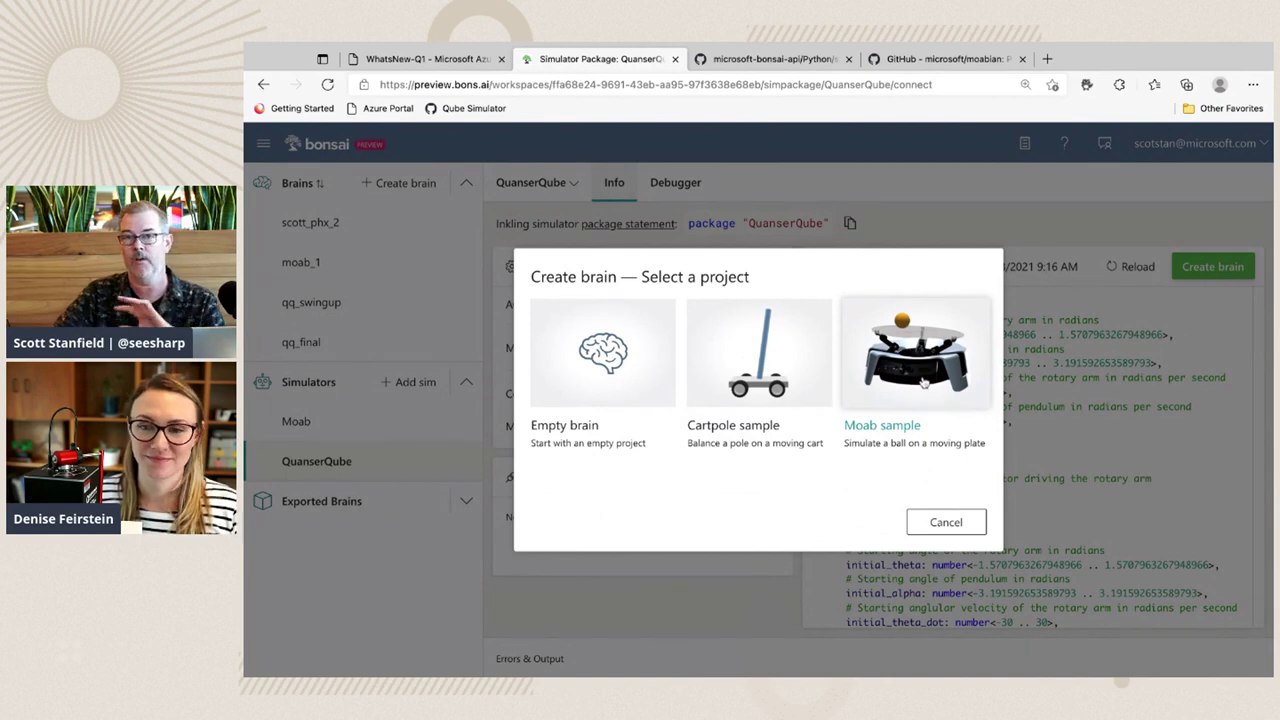
click(930, 525)
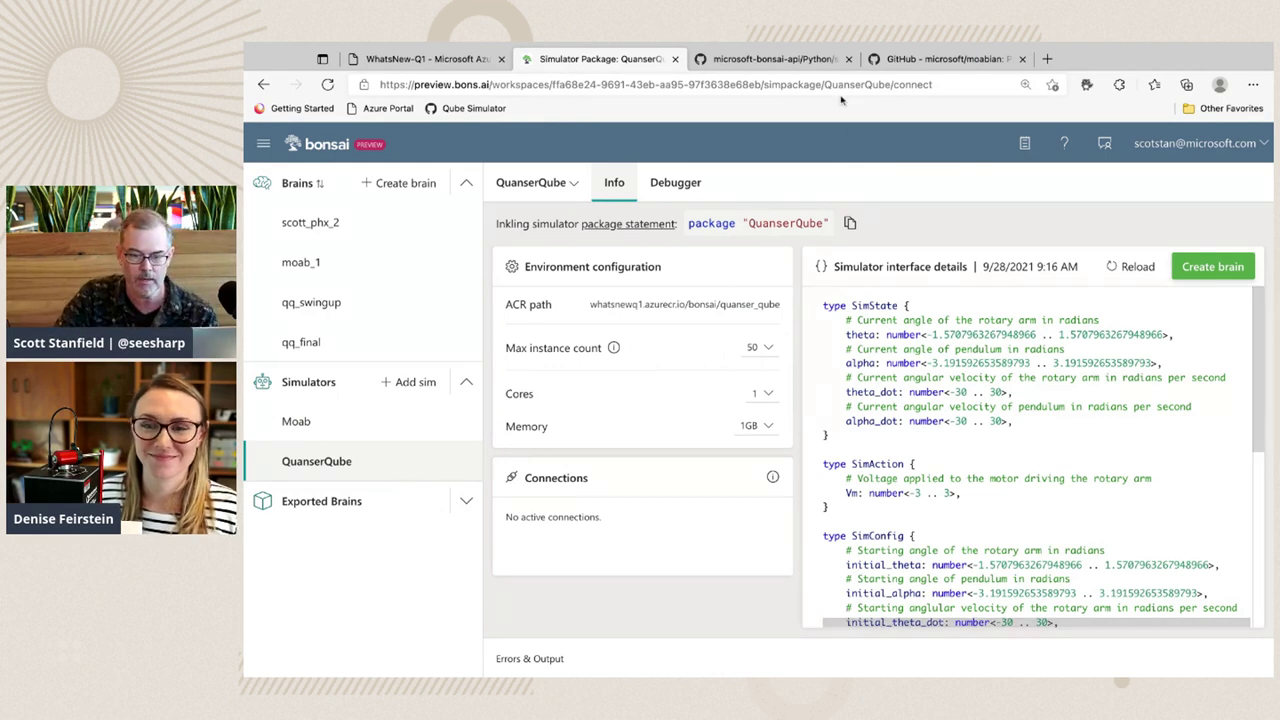
Open interface.json from the quanser-qube sample in the microsoft-bonsai-api repository and enlarge the page text.
click(748, 60)
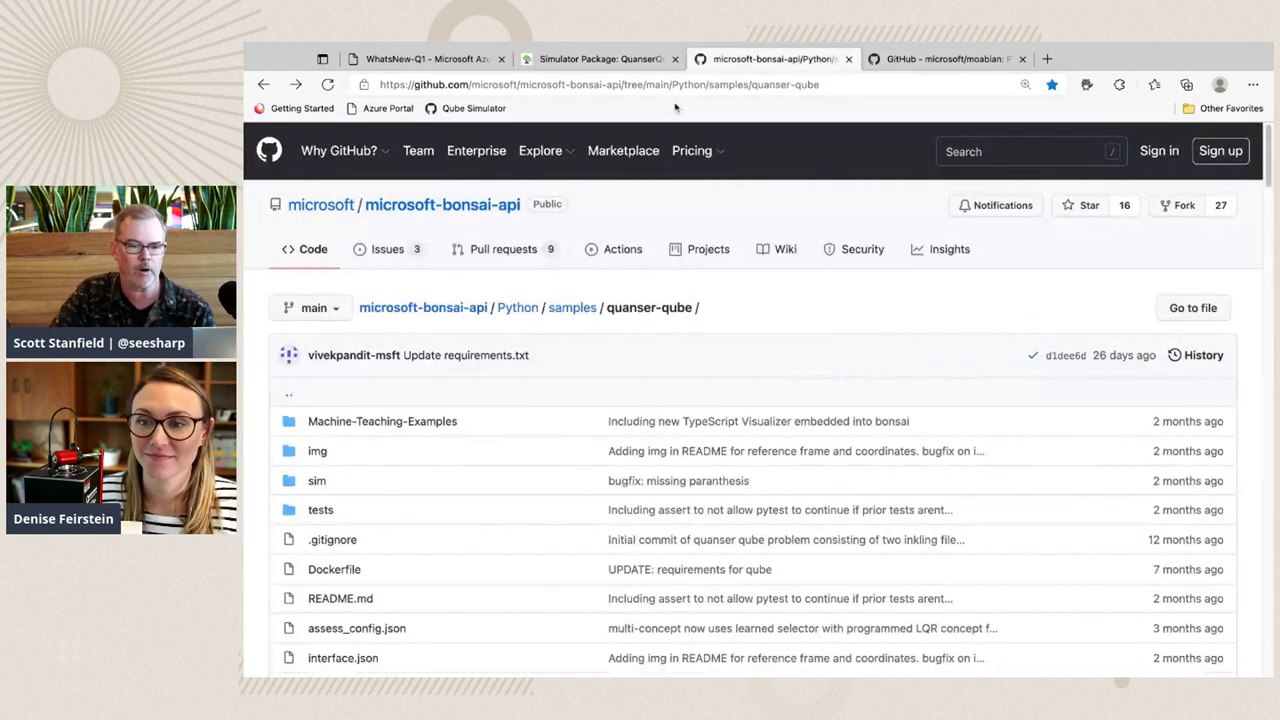
scroll(590, 407, down, 3)
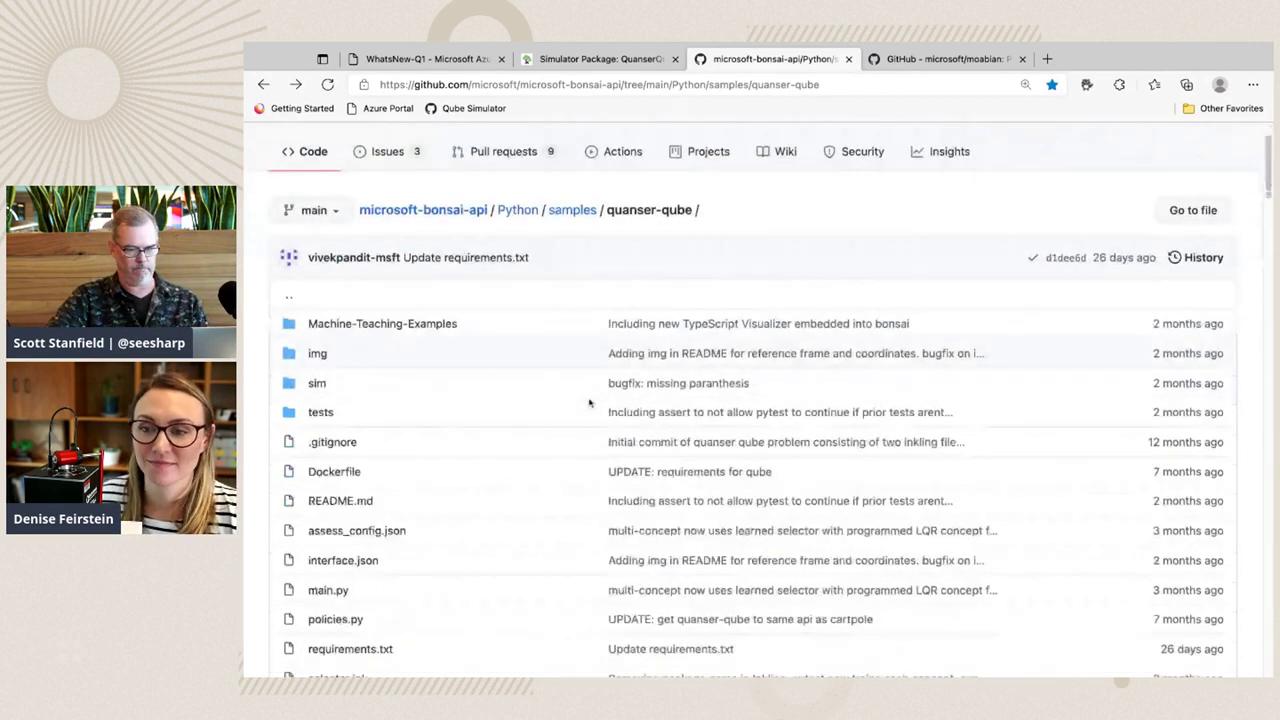
click(340, 534)
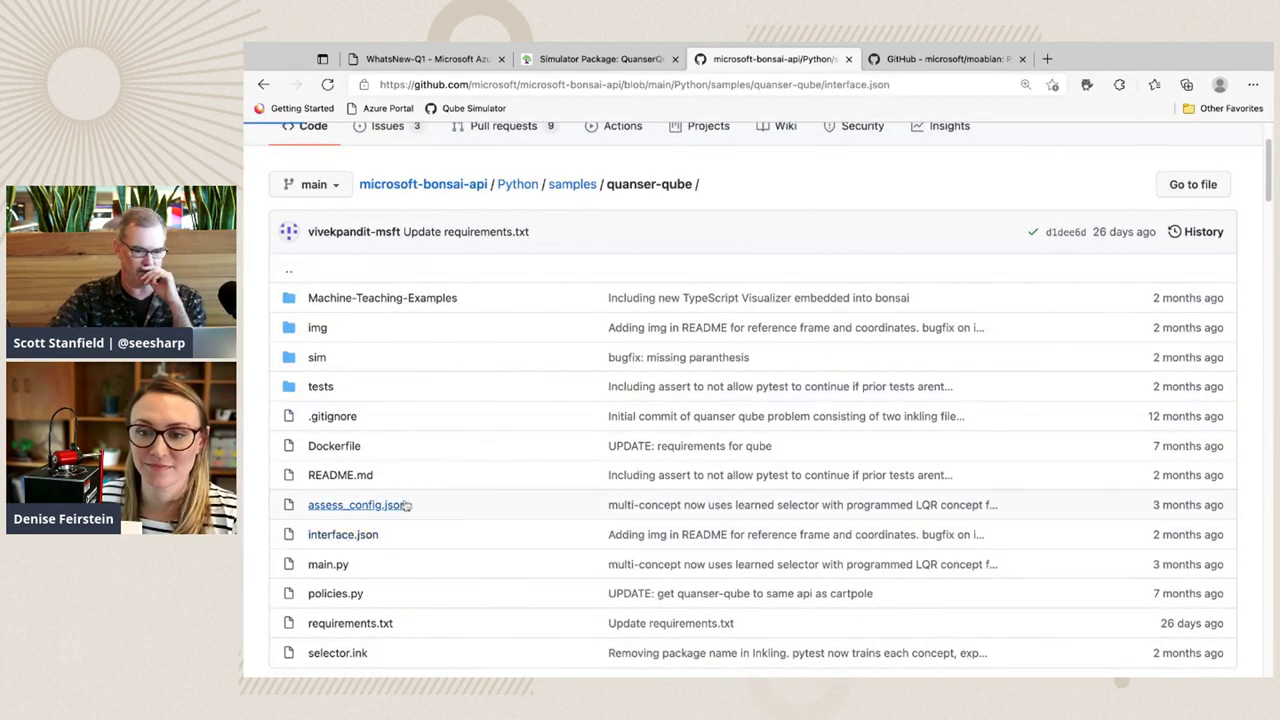
scroll(625, 425, down, 5)
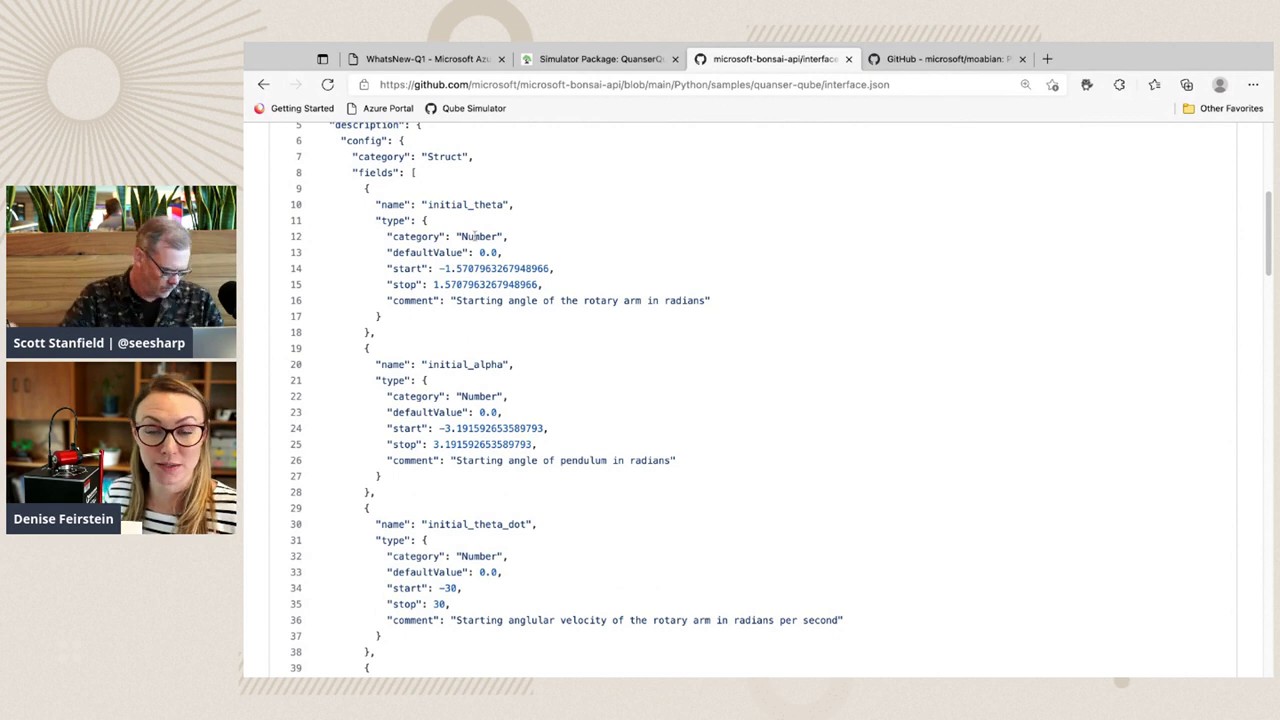
key(ctrl+plus)
key(ctrl+plus)
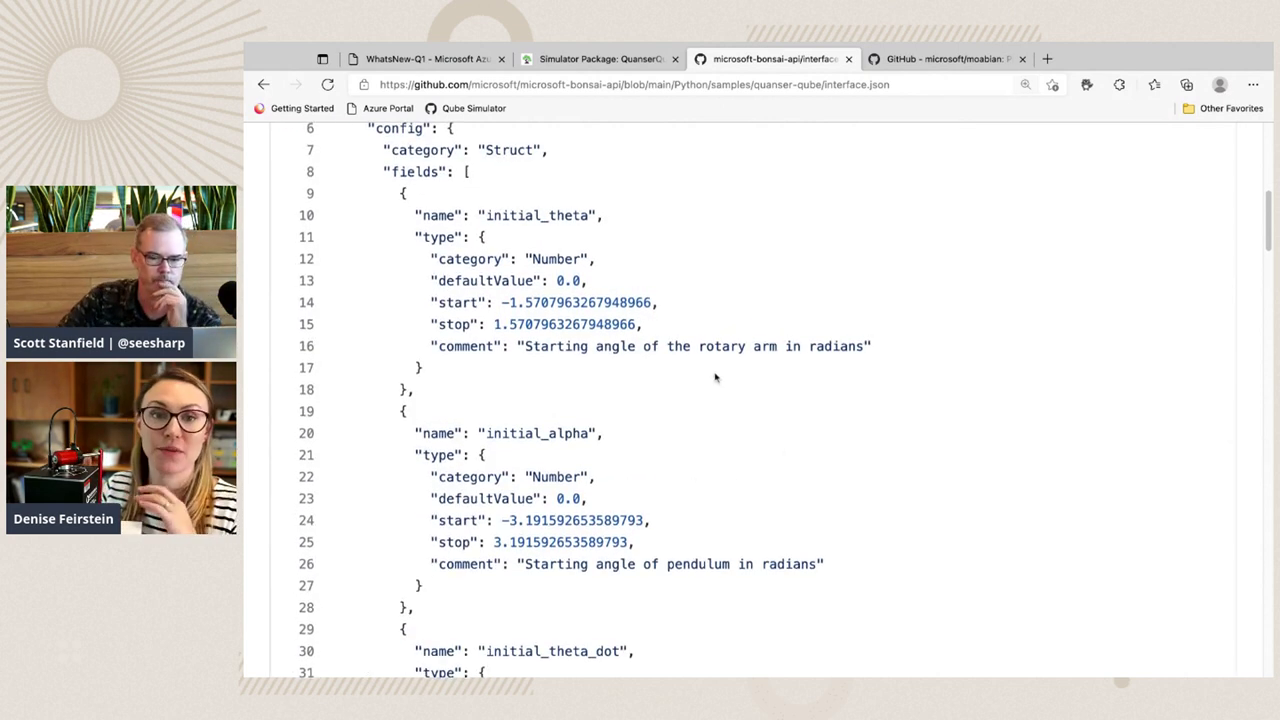
Examine the config fields in interface.json, from initial_theta through the arm and pendulum parameters, and return to the quanser-qube folder.
scroll(697, 371, up, 1)
scroll(697, 374, up, 2)
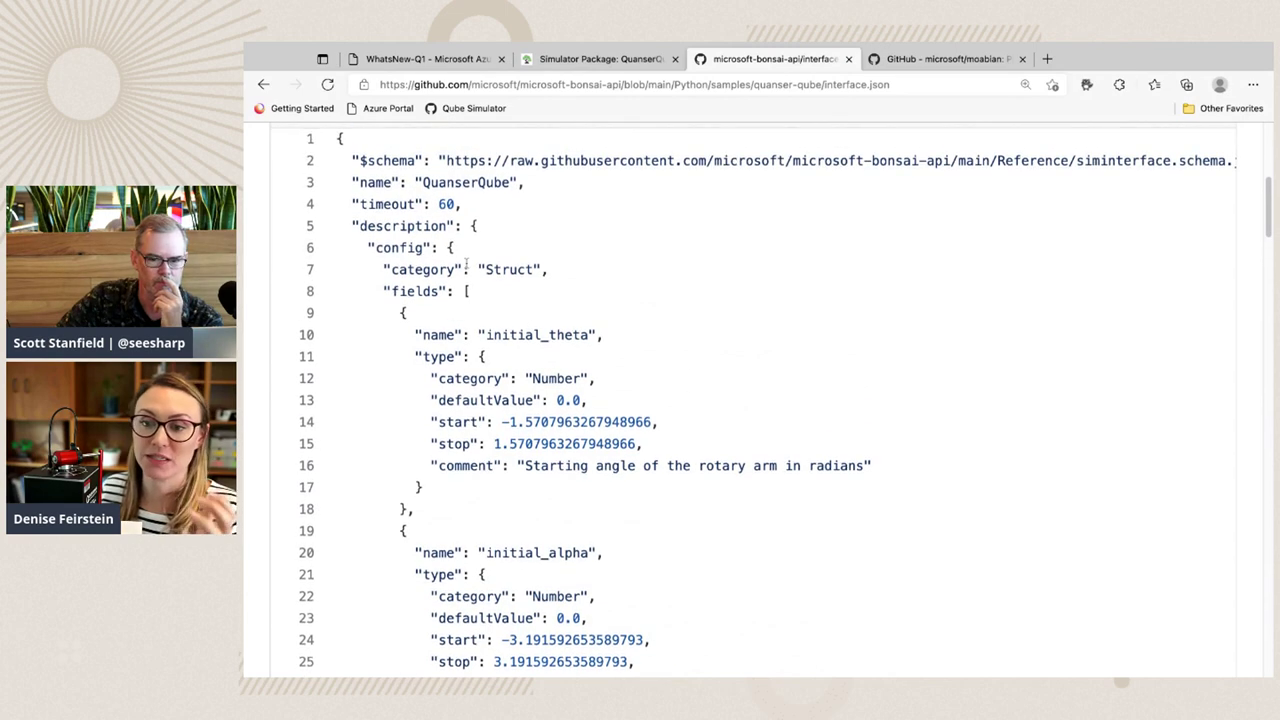
scroll(561, 415, down, 6)
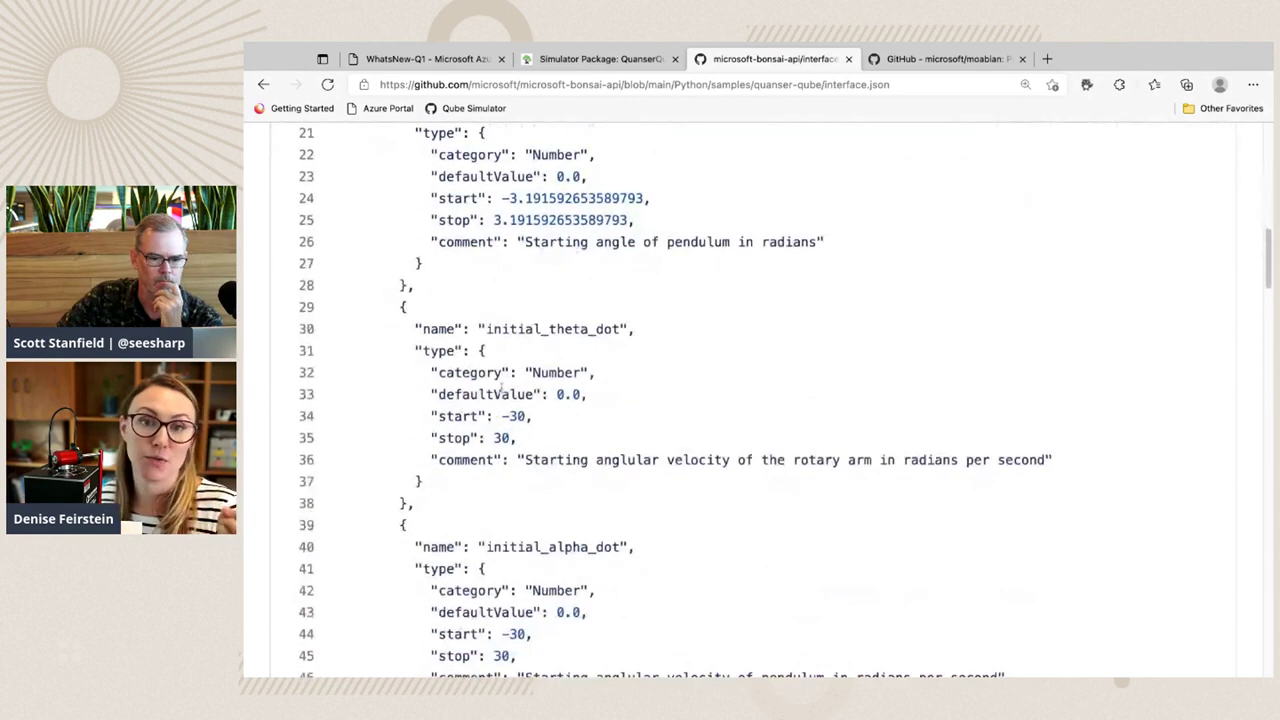
scroll(561, 412, down, 2)
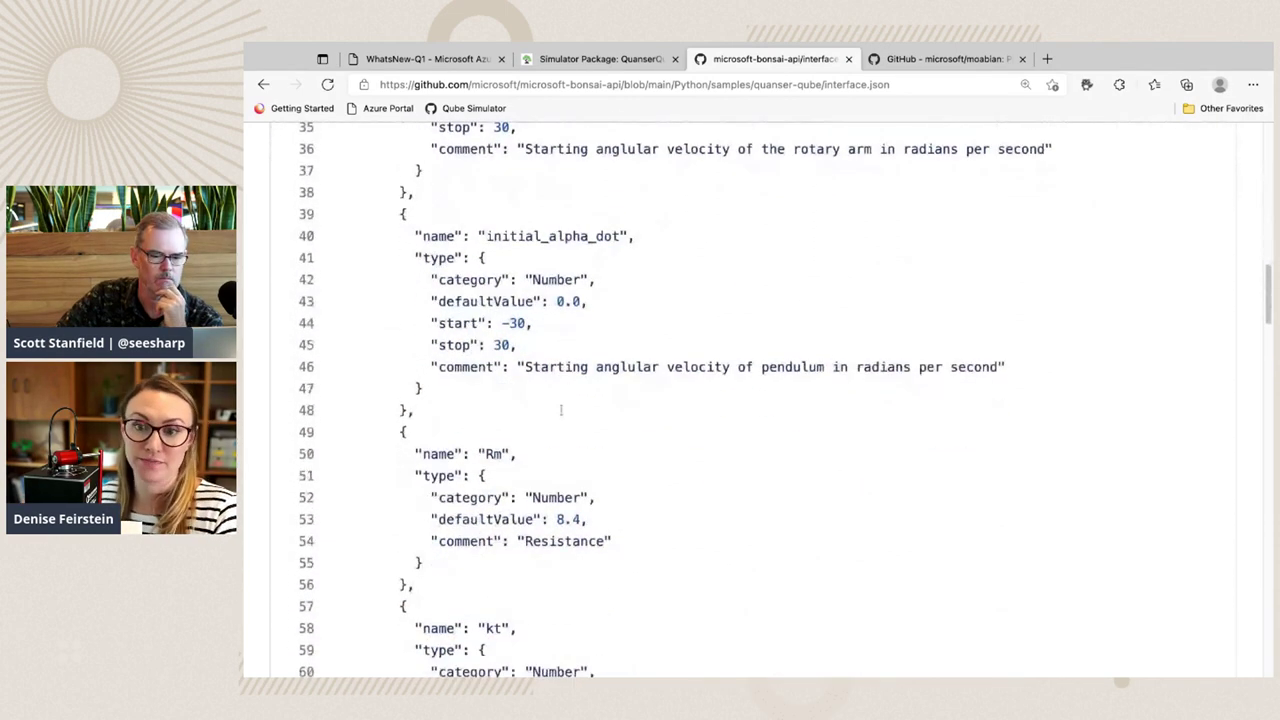
scroll(560, 410, up, 7)
double_click(555, 232)
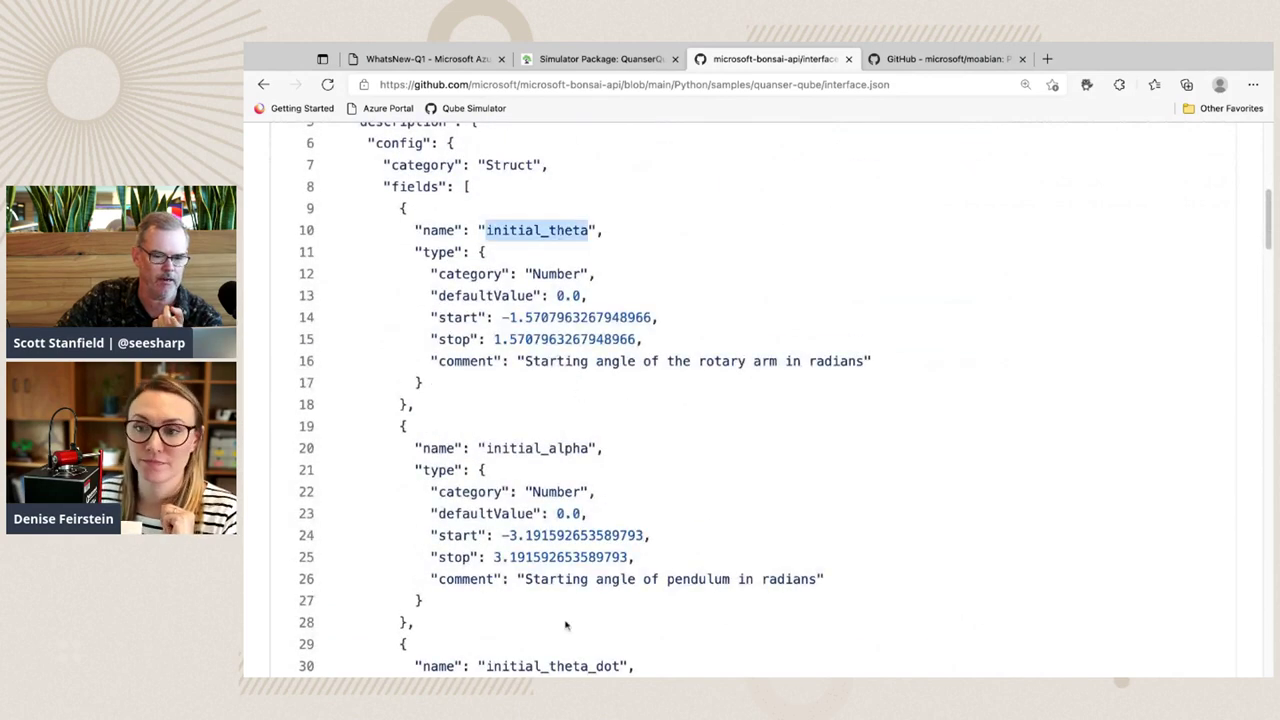
scroll(562, 560, down, 8)
scroll(559, 517, down, 5)
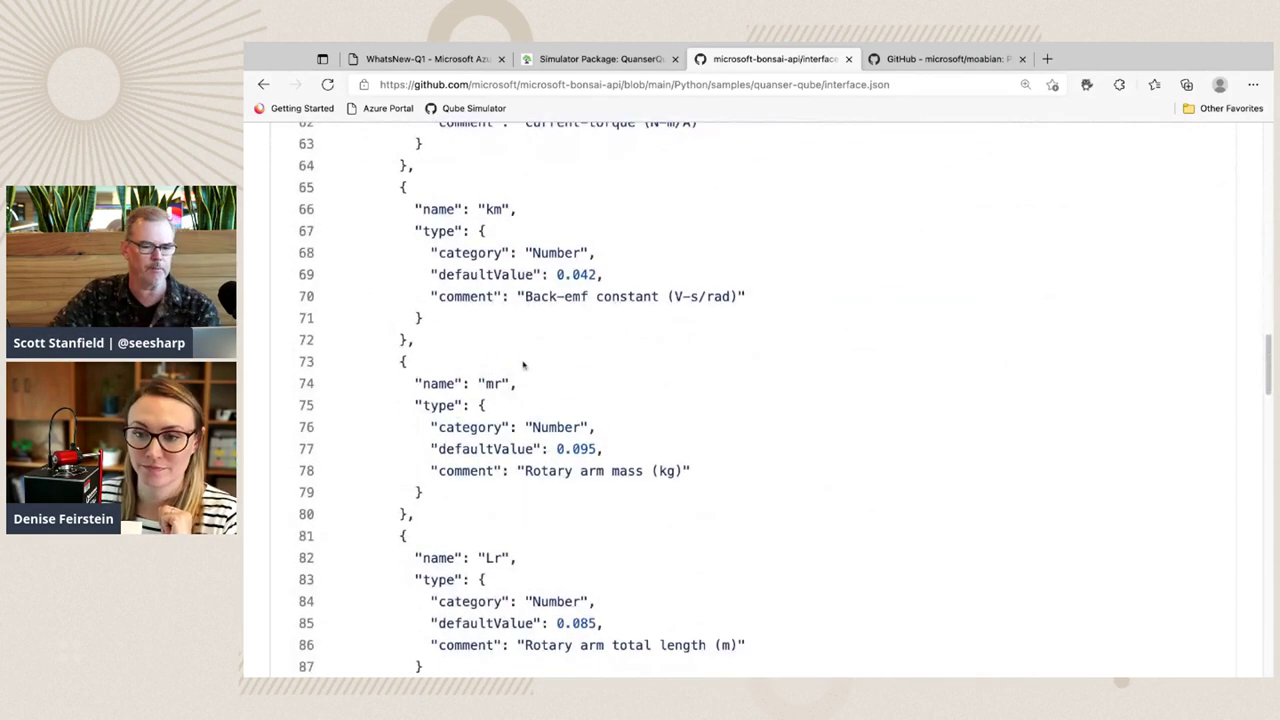
scroll(501, 364, down, 5)
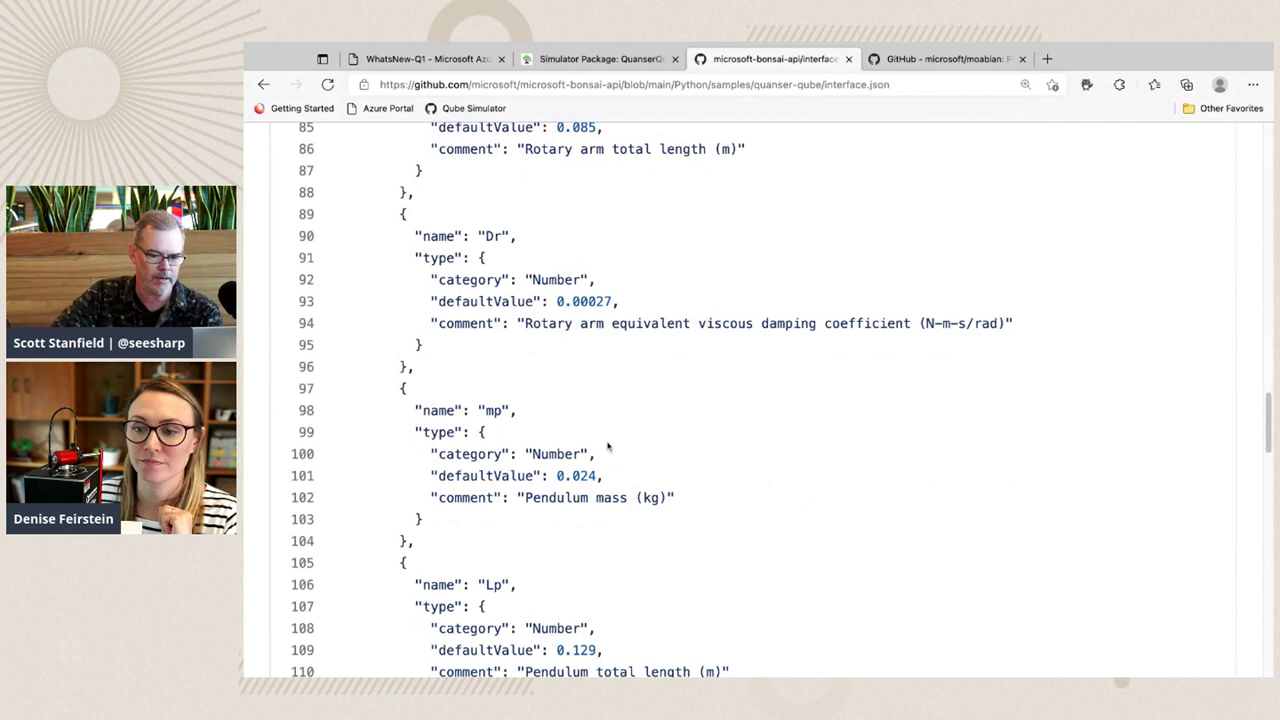
click(266, 83)
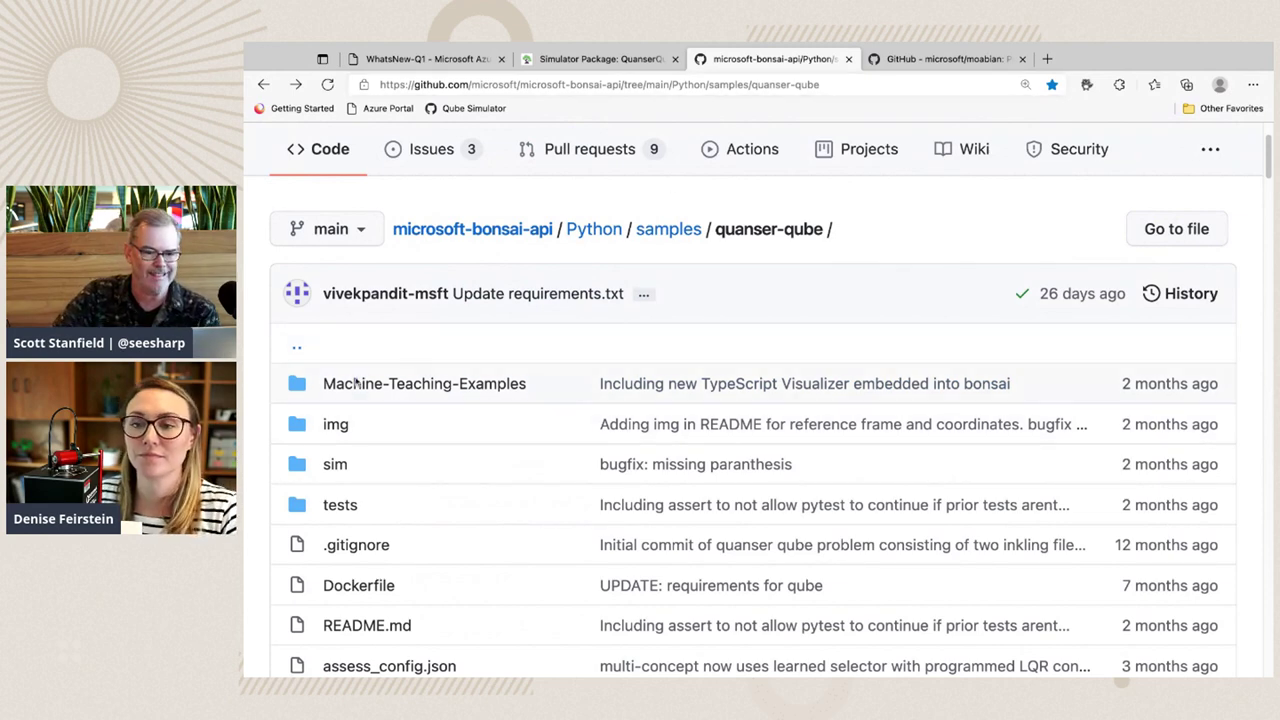
scroll(405, 500, down, 3)
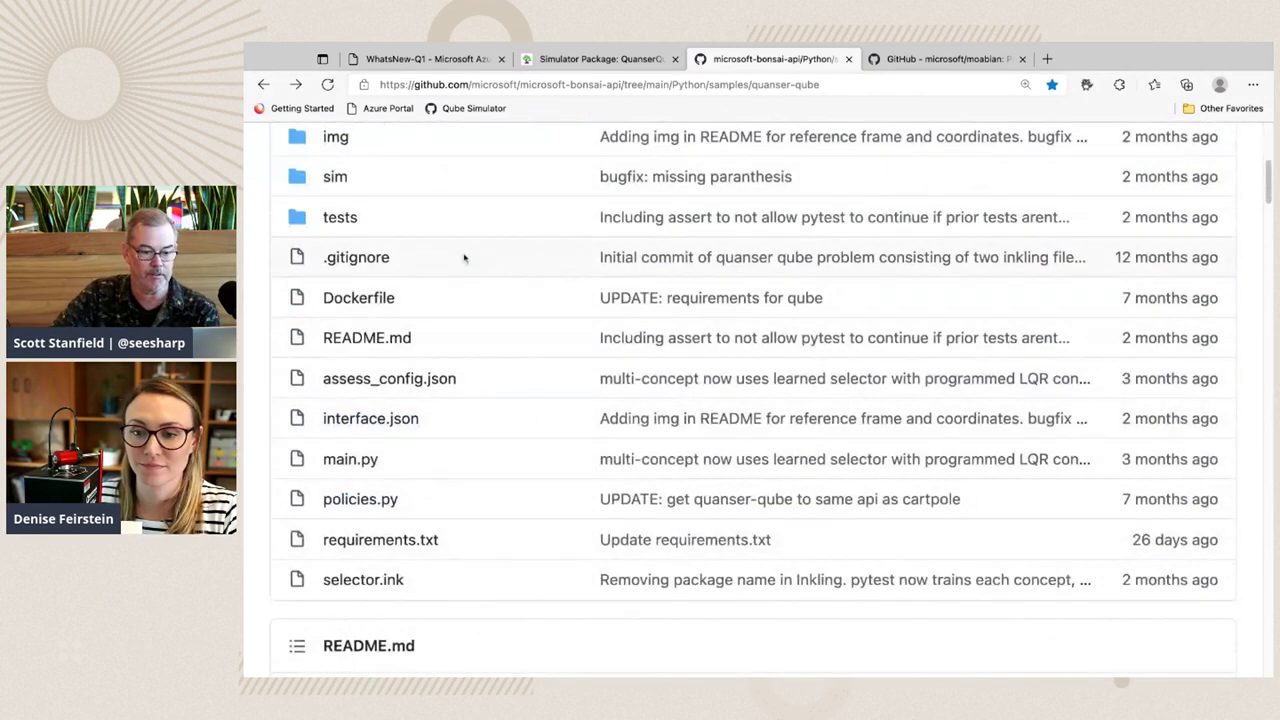
Switch to the Bonsai workspace and view the package details form for adding an Other simulator, without creating one.
click(638, 63)
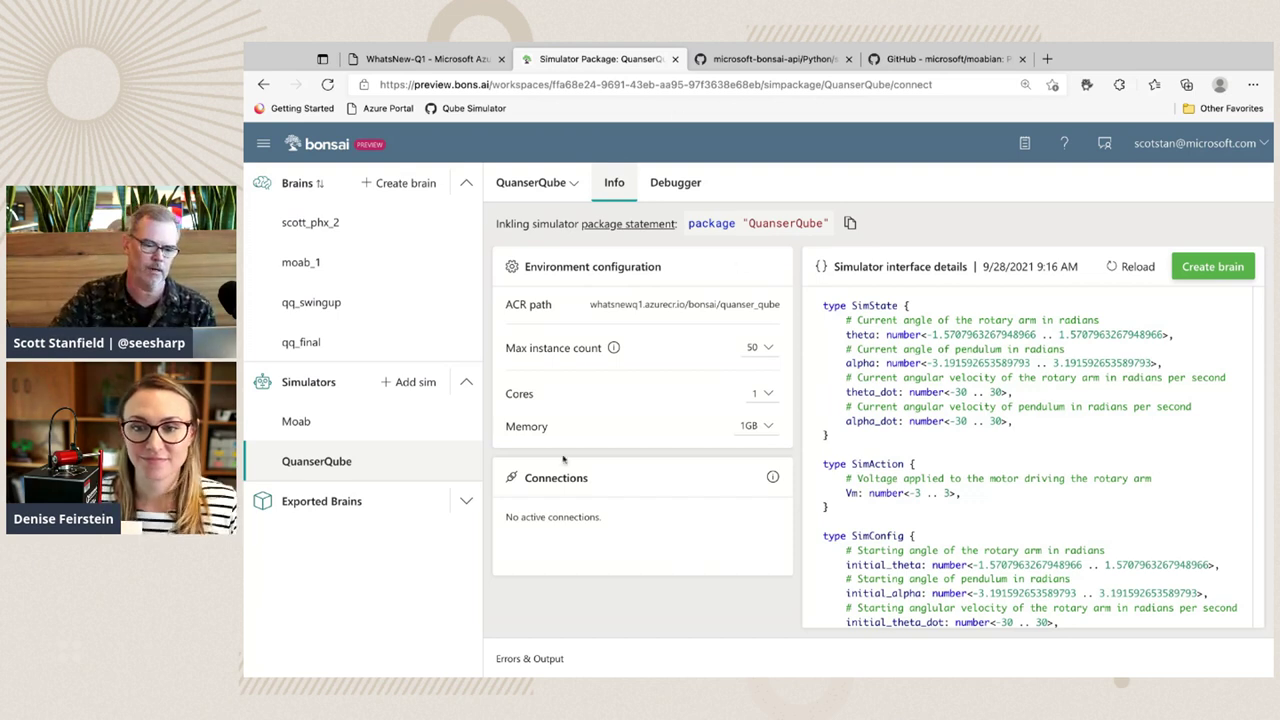
click(410, 382)
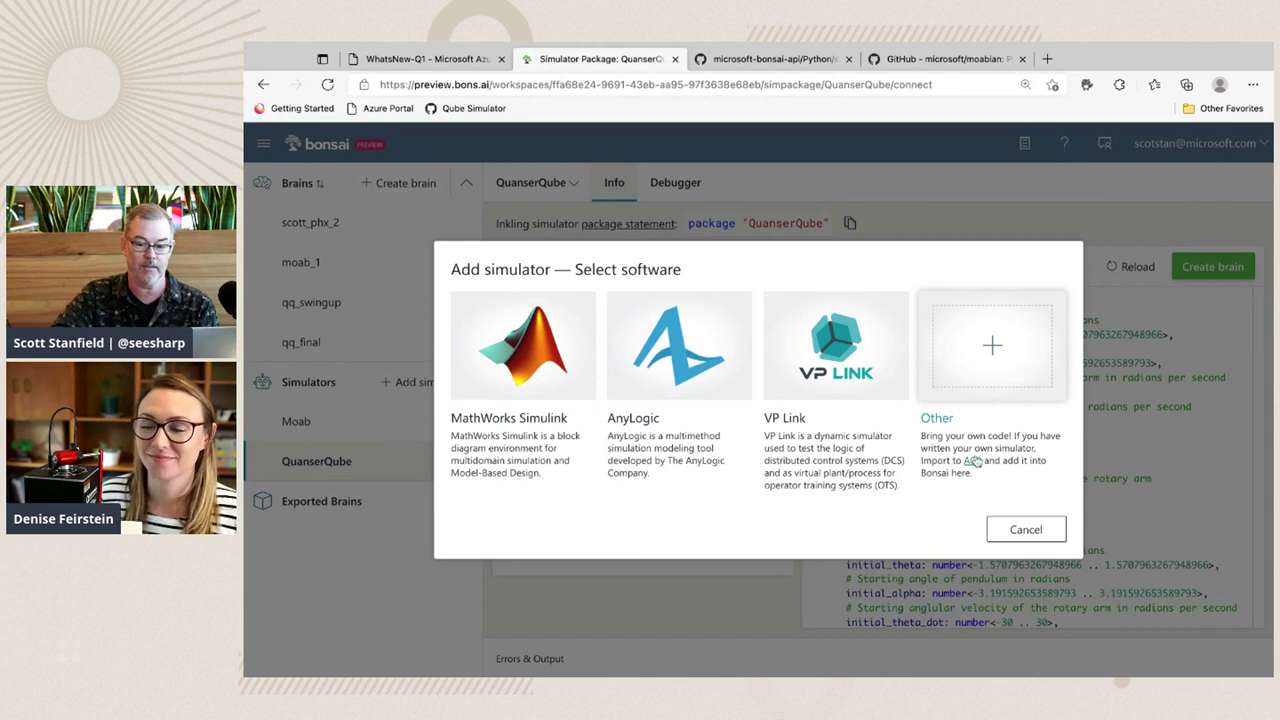
click(993, 352)
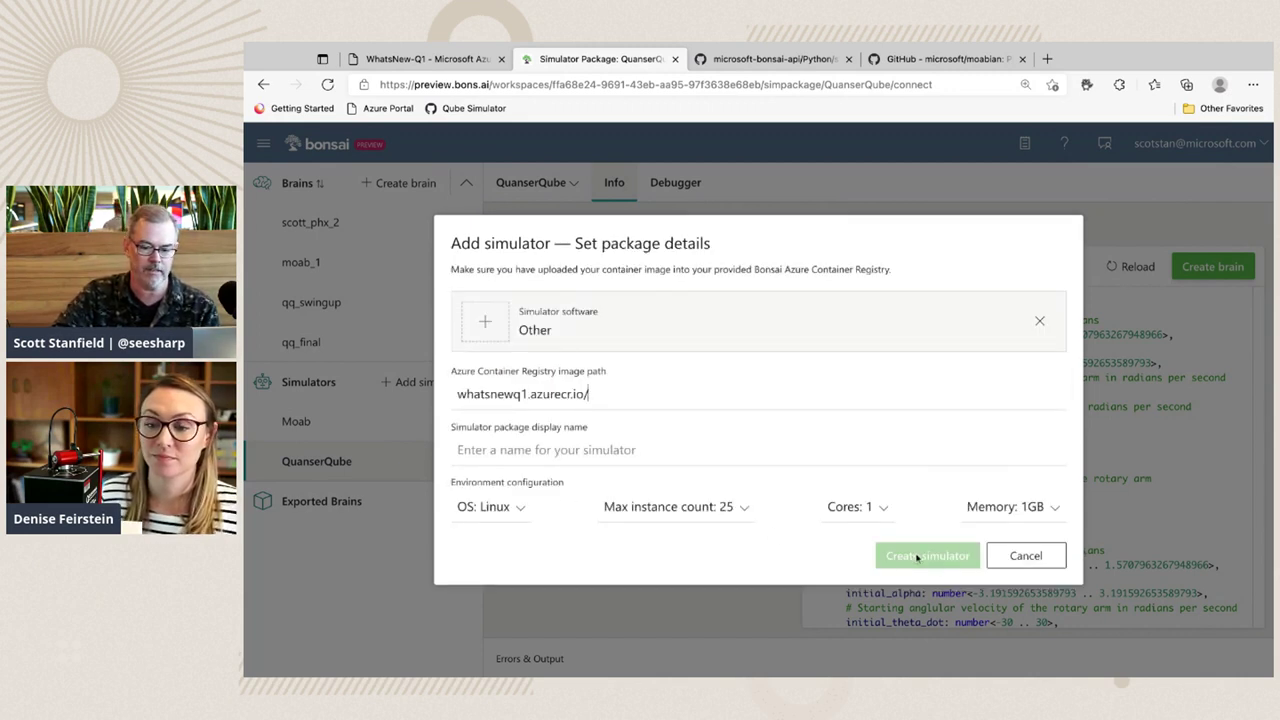
click(1010, 566)
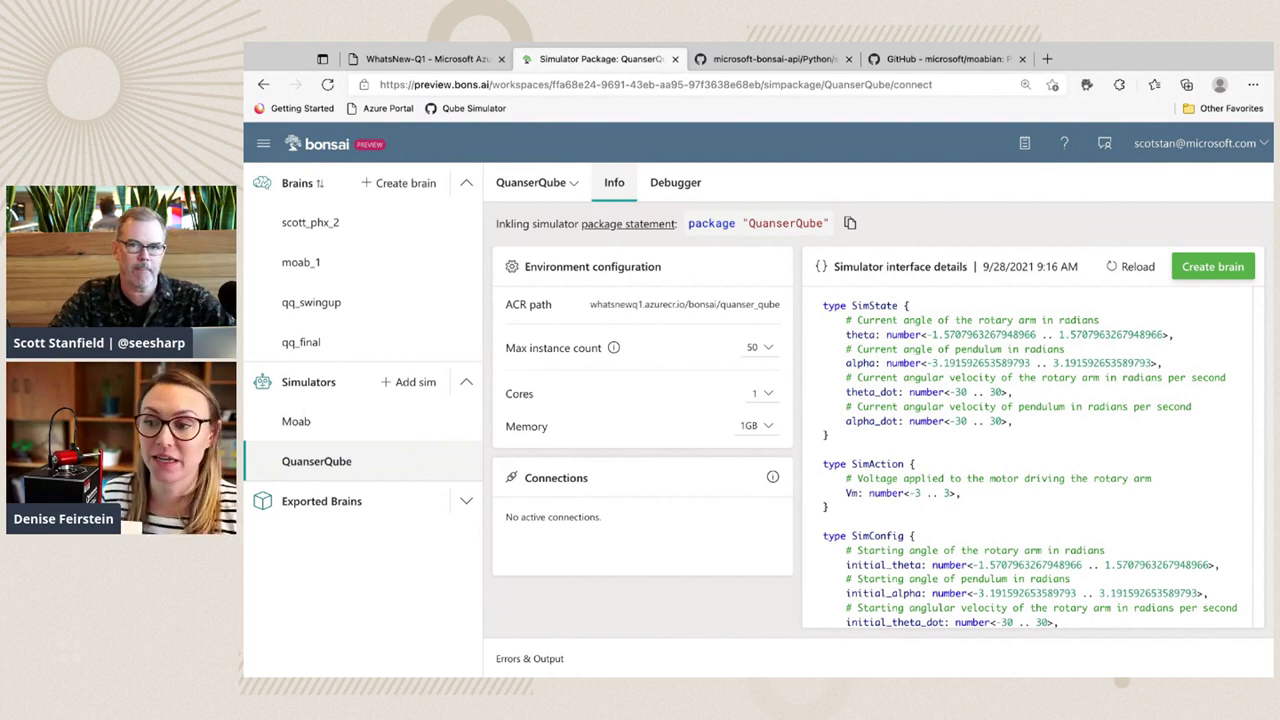
Search the web for "quanser qube" in a separate tab, look at the results, and close that tab.
click(1052, 60)
text(quan)
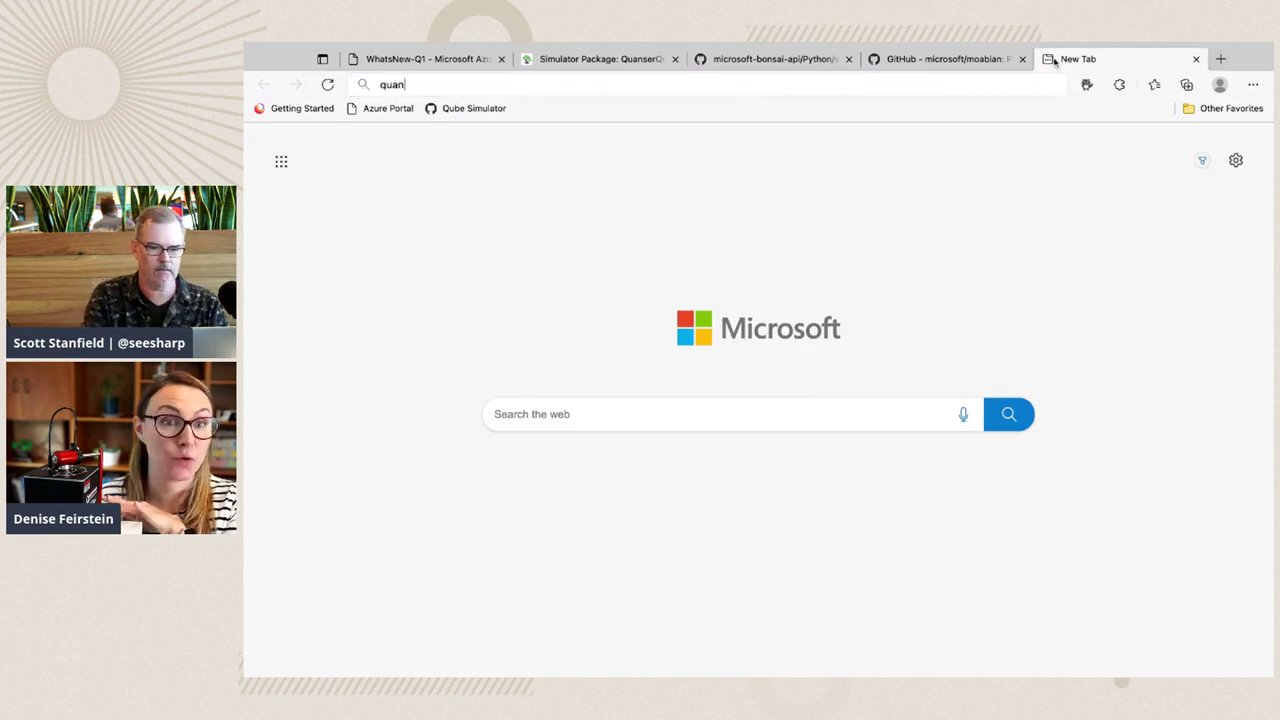
text(ser qube)
key(Return)
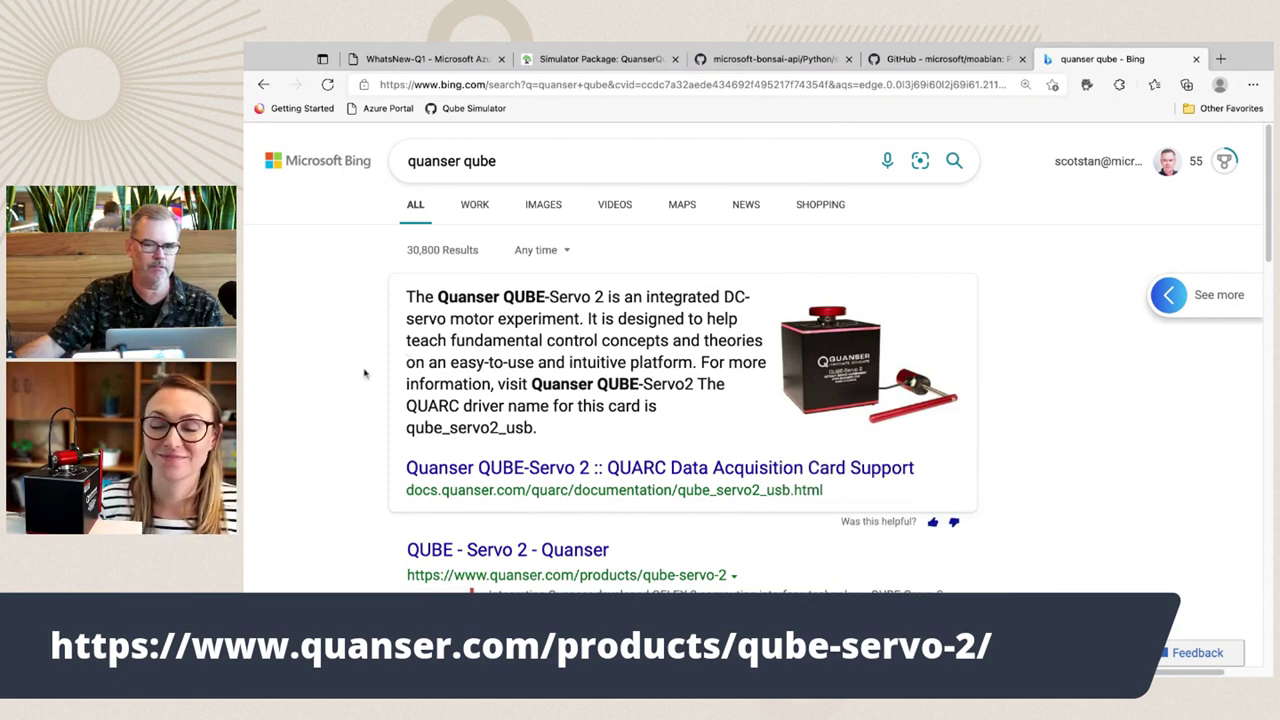
key(ctrl+w)
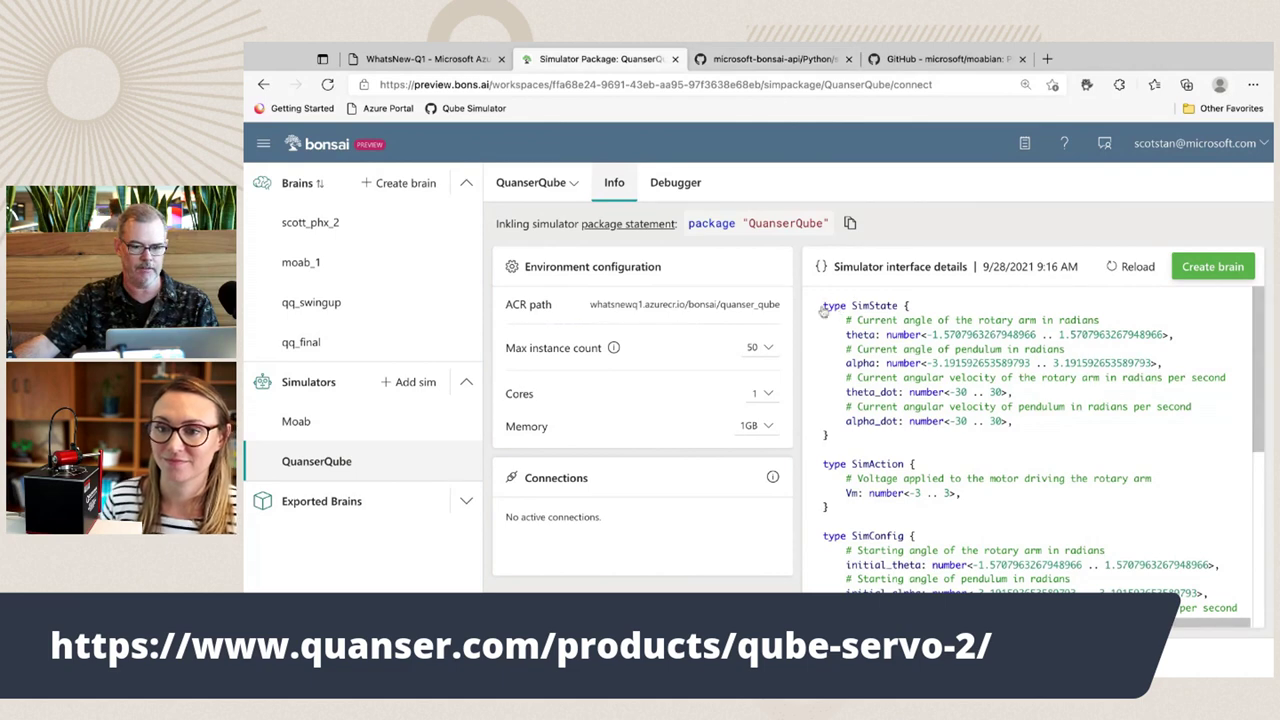
Examine the QuanserQube simulator interface, highlighting theta in SimState and the Vm voltage line in SimAction.
scroll(904, 463, down, 4)
scroll(904, 463, up, 4)
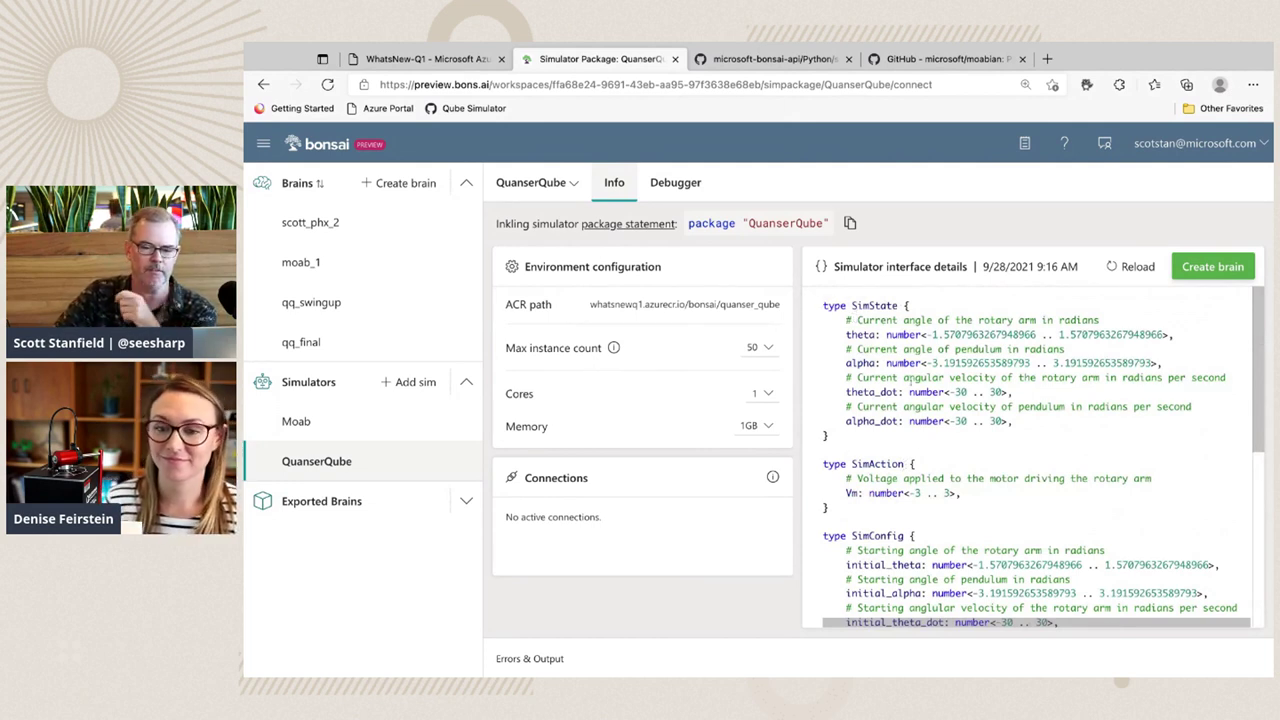
double_click(862, 334)
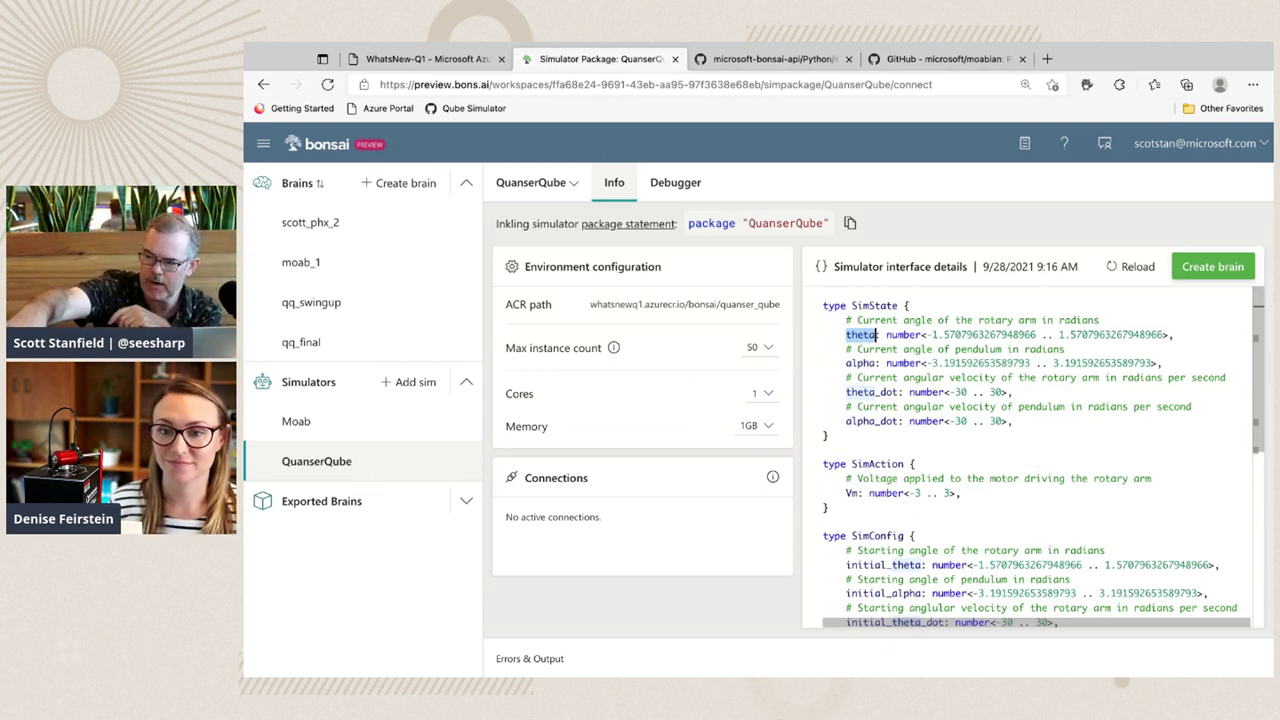
click(1040, 470)
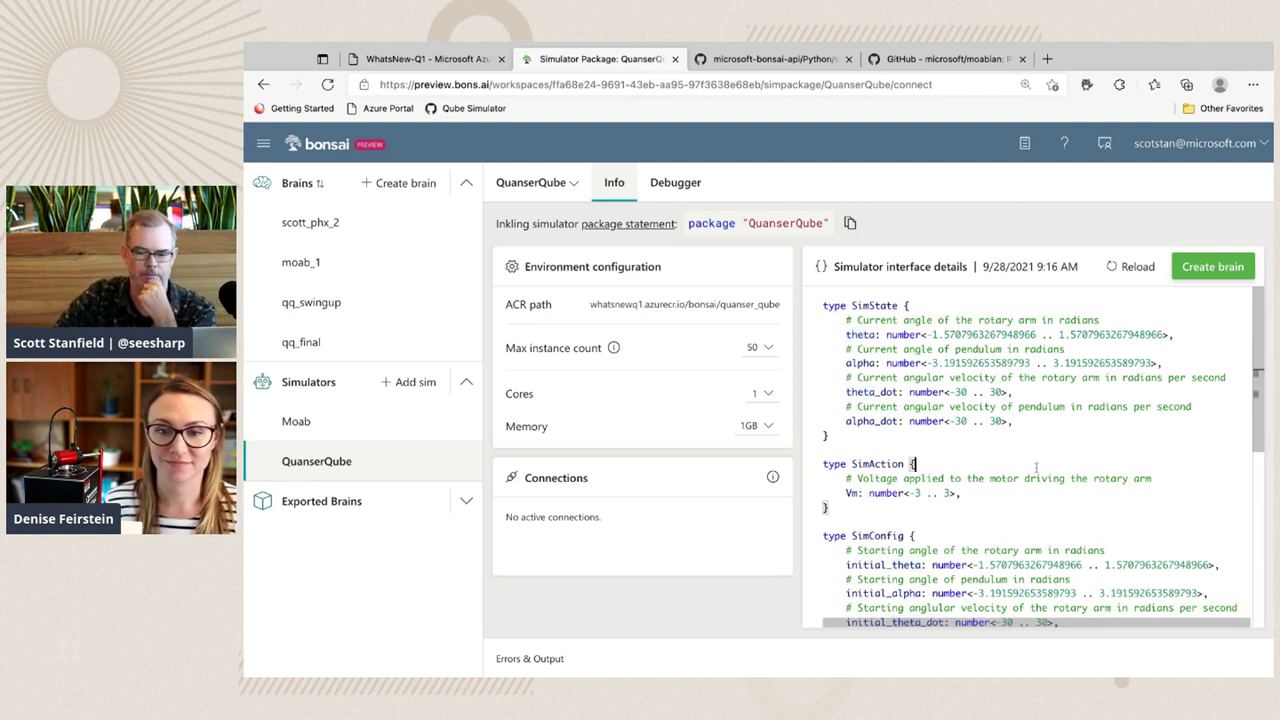
drag(964, 494, 835, 493)
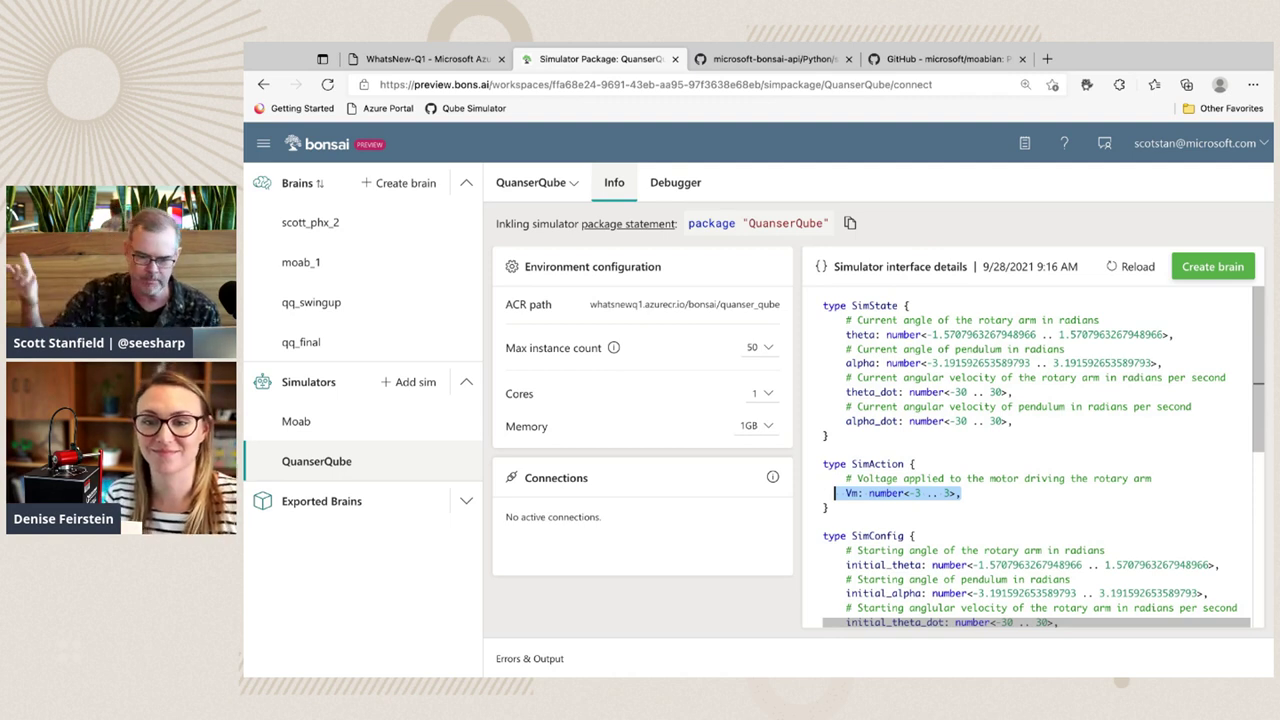
click(913, 478)
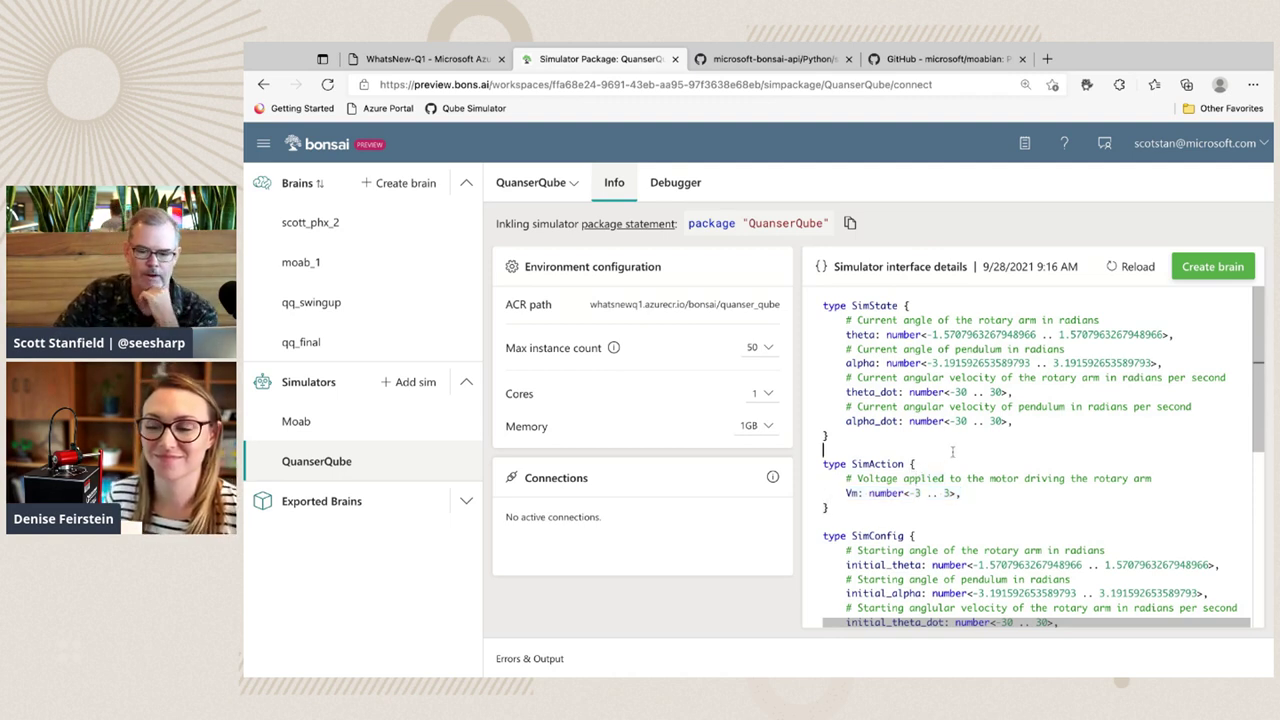
Create a brain named scott_qq from the QuanserQube simulator.
click(1205, 267)
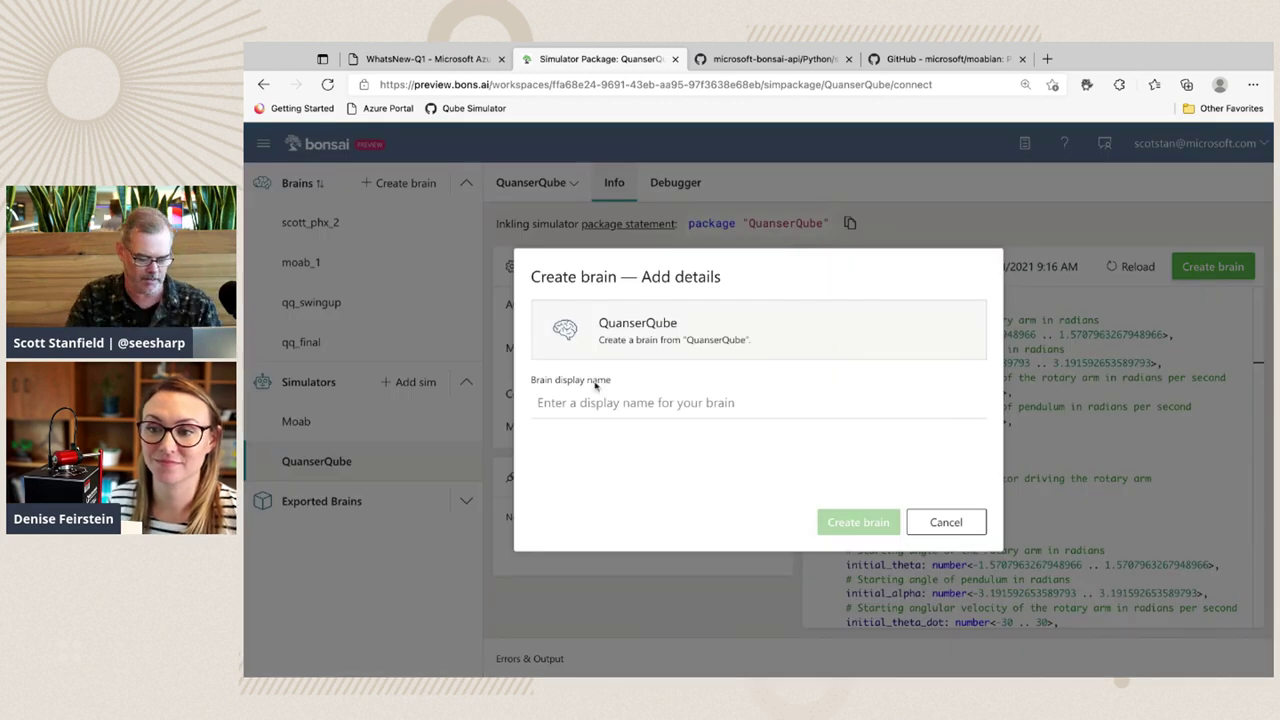
text(scott)
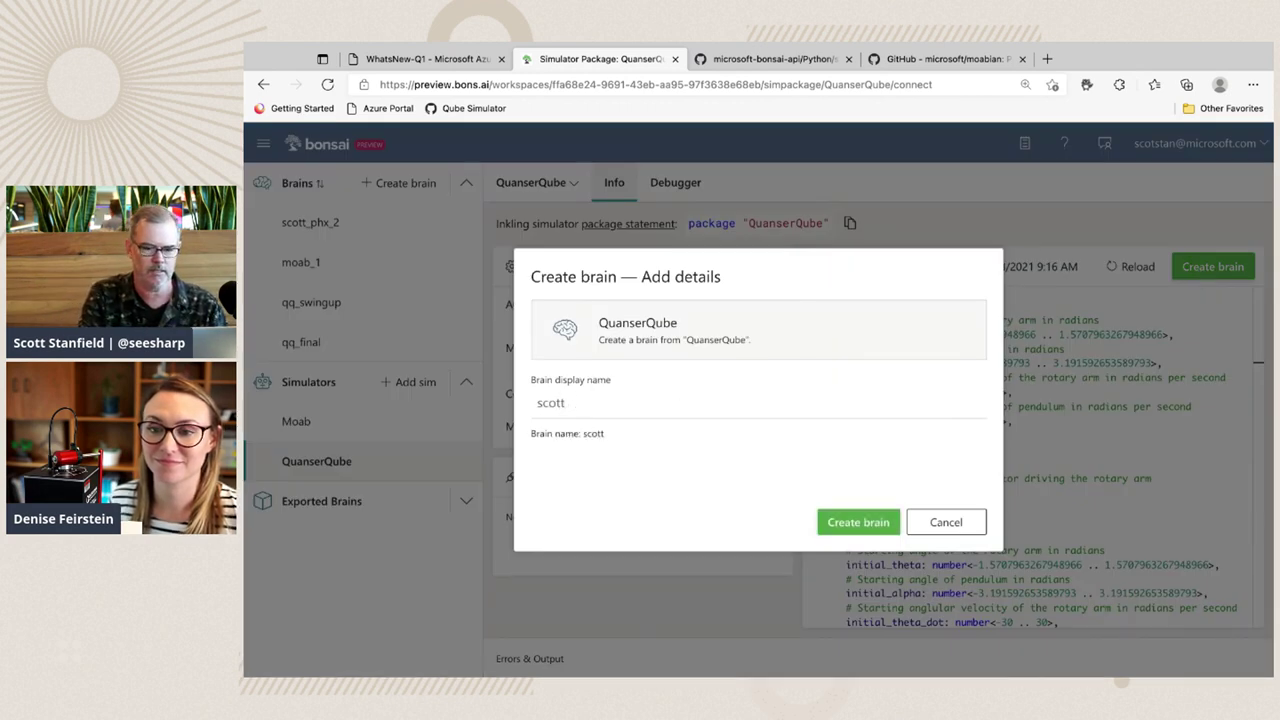
text(_+_qq)
key(Return)
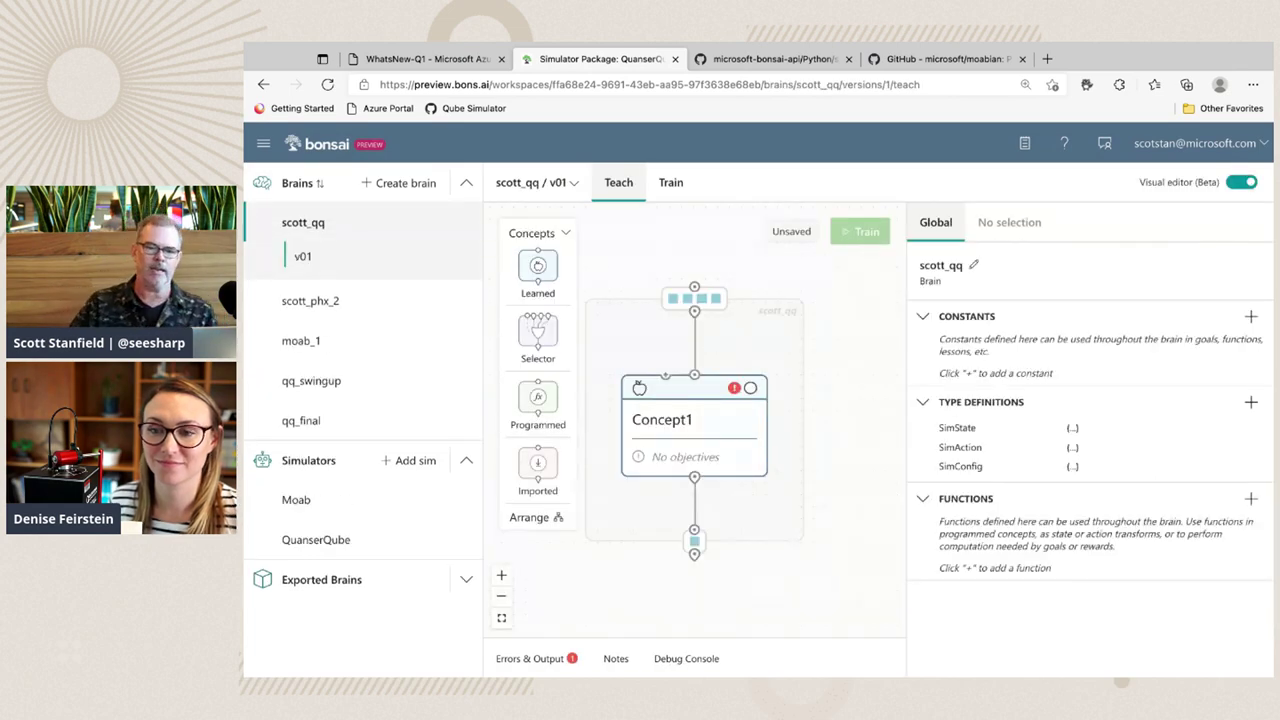
Collapse the workspace navigation and examine the brain graph's SimState input and the Concept1 output type.
click(274, 142)
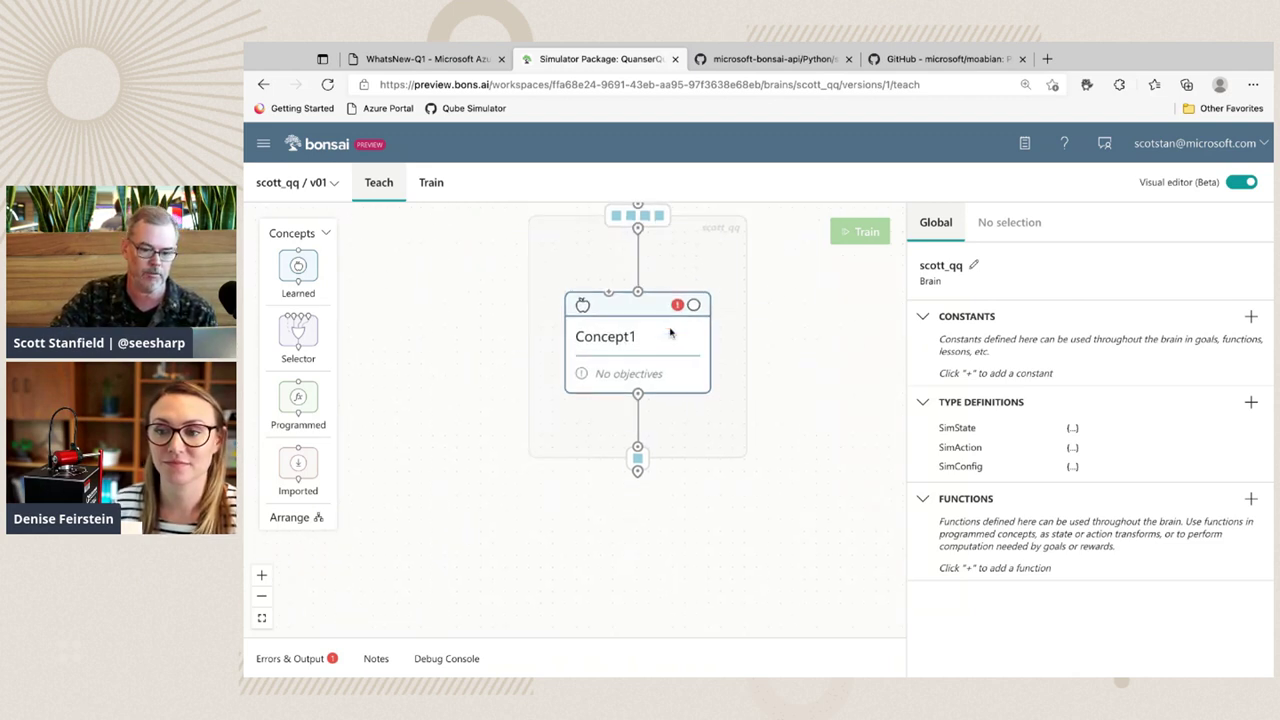
click(630, 307)
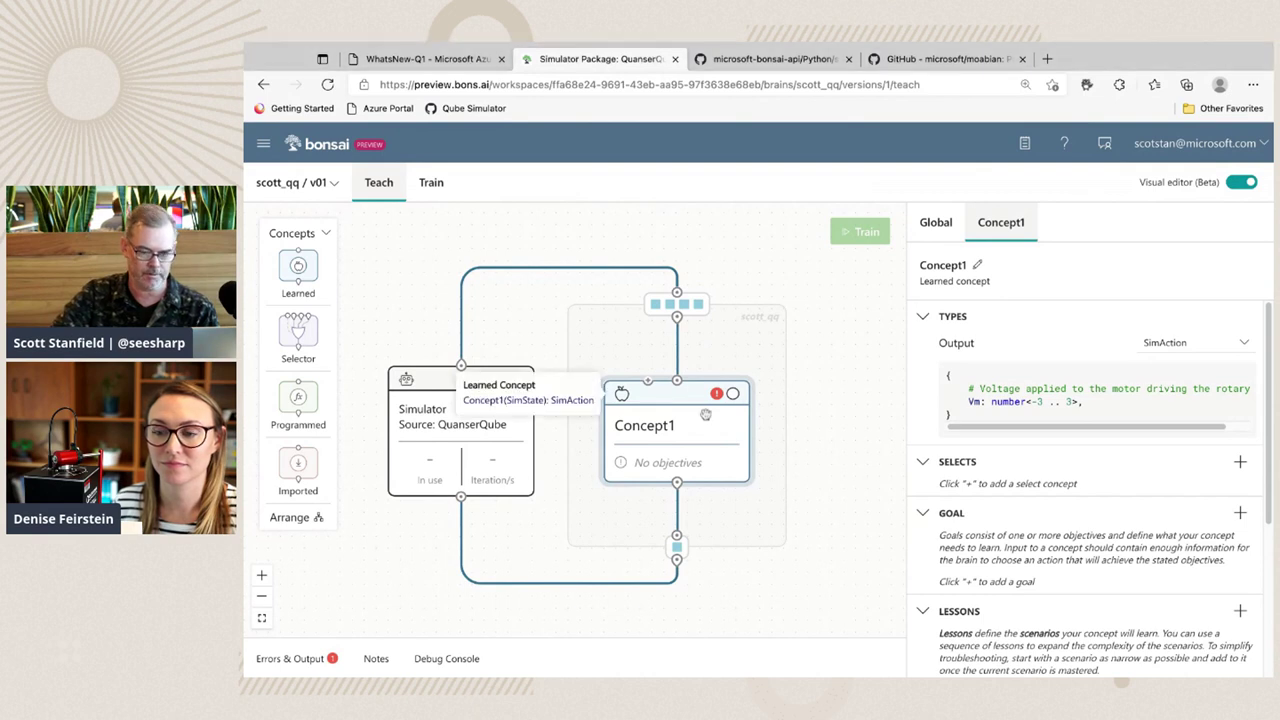
drag(680, 394, 693, 399)
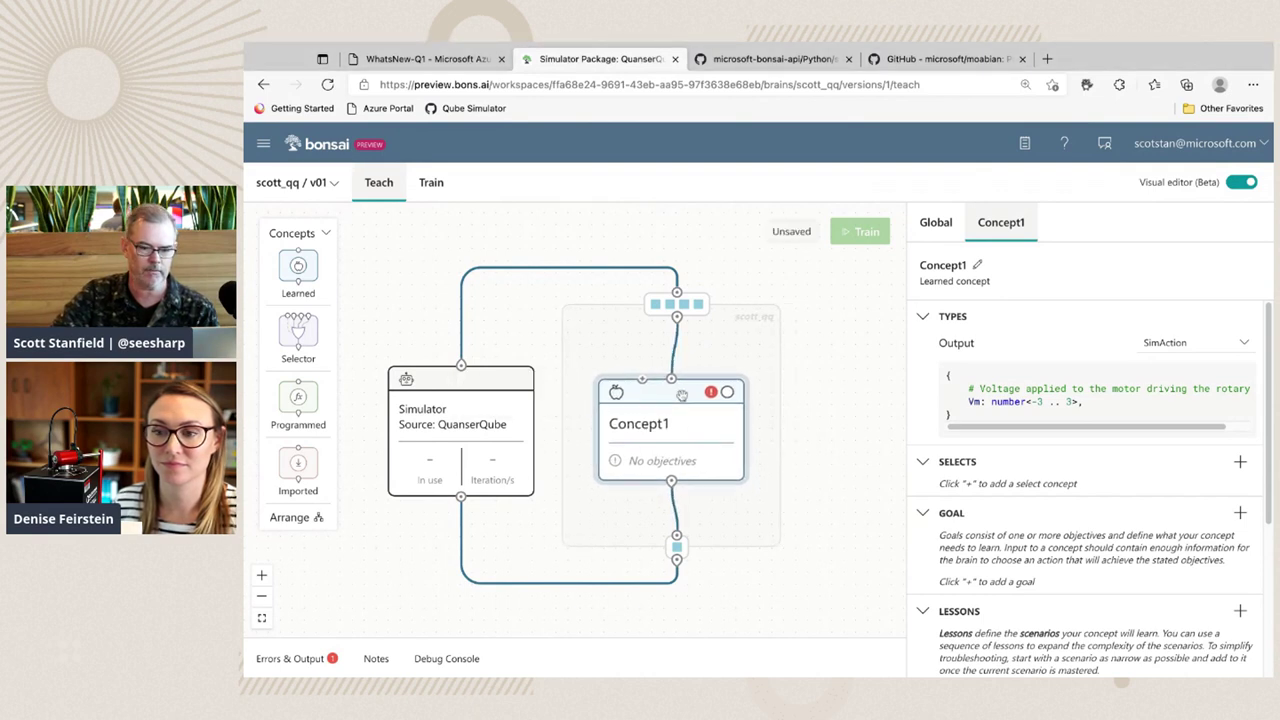
click(670, 305)
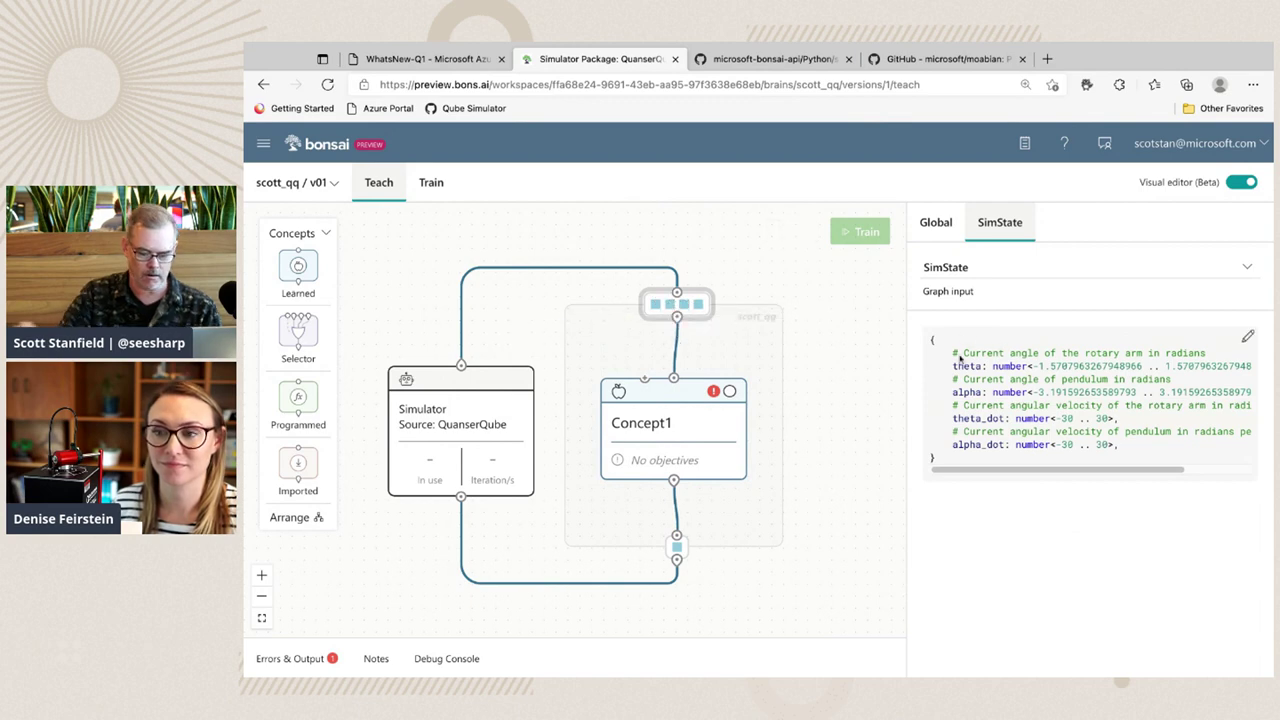
key(ctrl+plus)
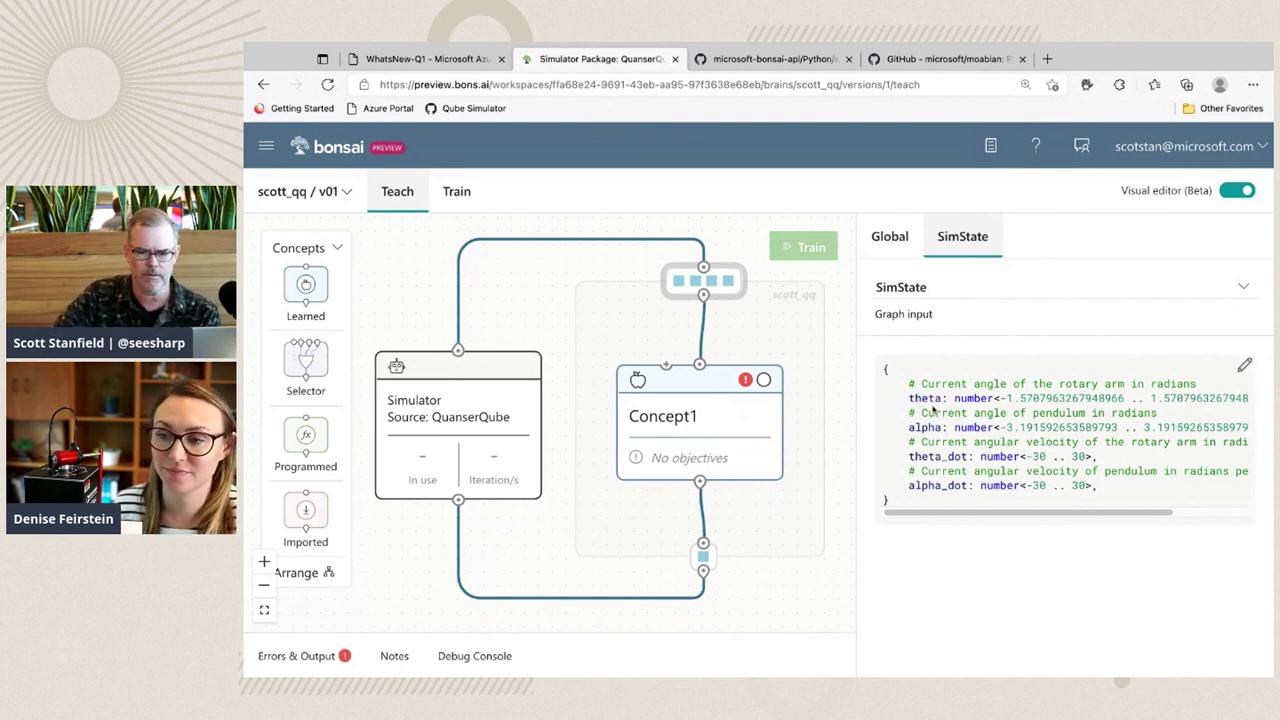
drag(692, 382, 706, 385)
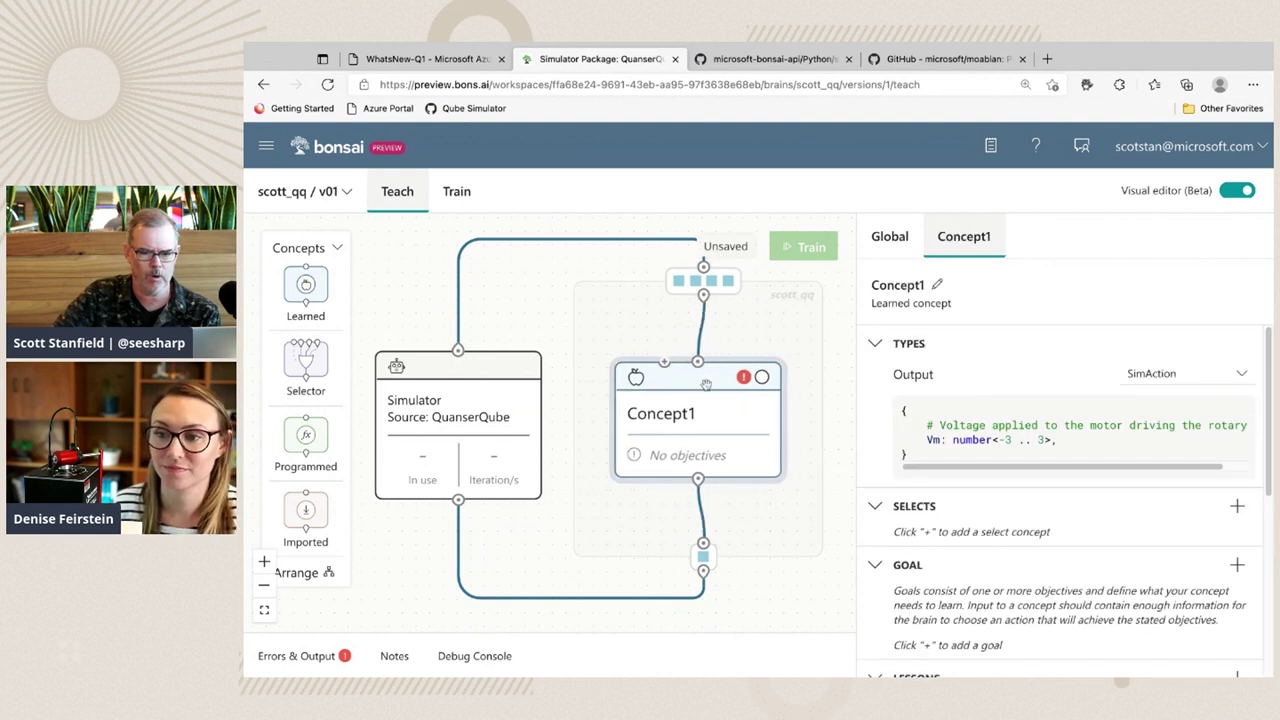
click(724, 281)
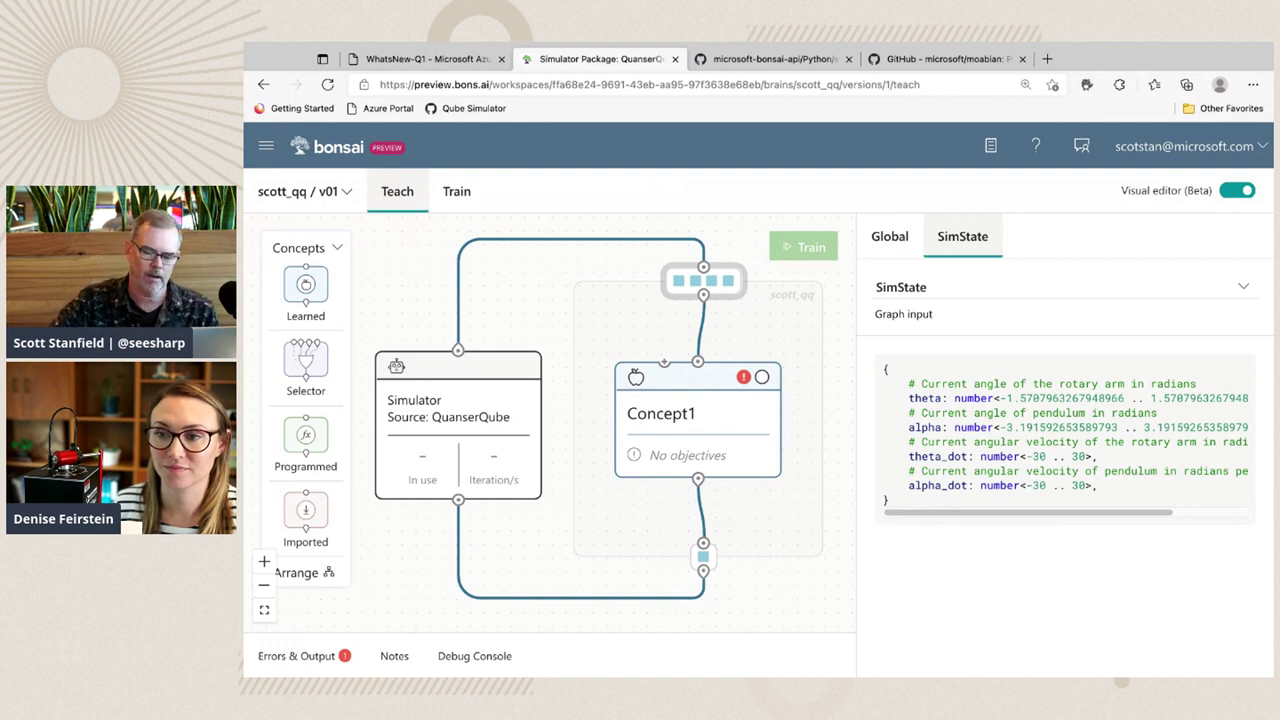
Rename the learned concept Concept1 as SwingUp.
click(689, 391)
click(932, 285)
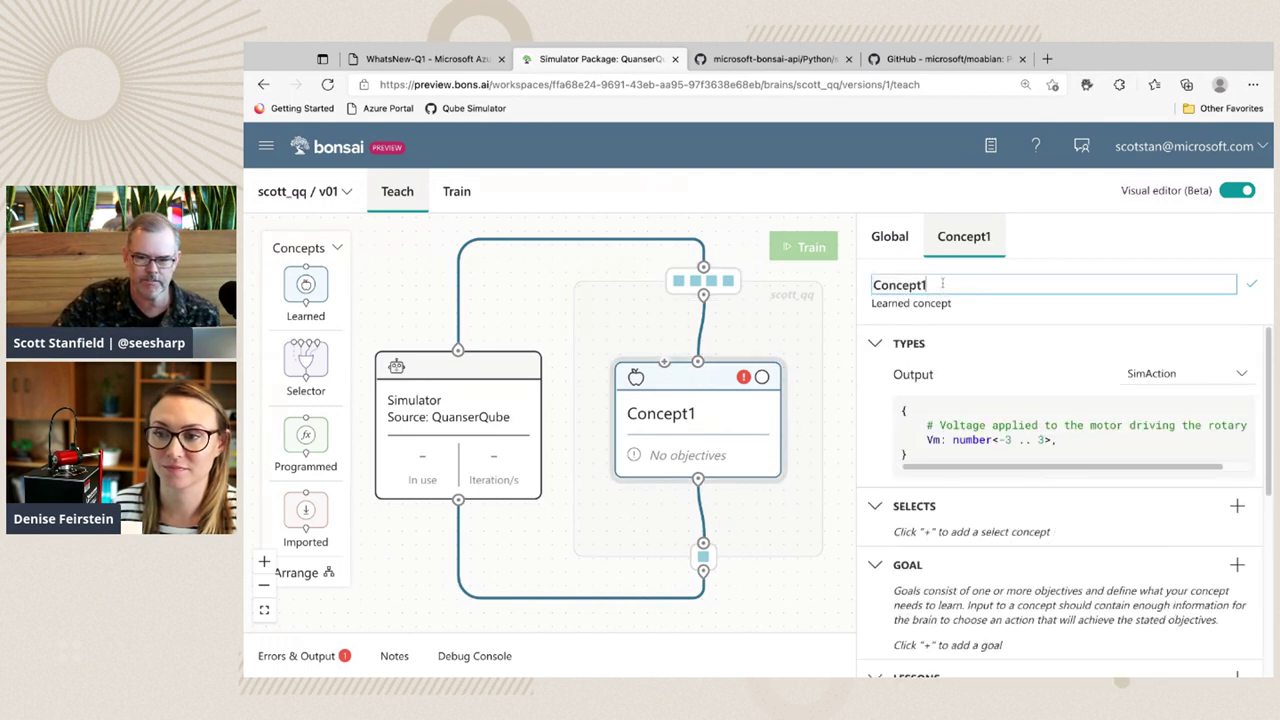
double_click(942, 284)
text(Swin)
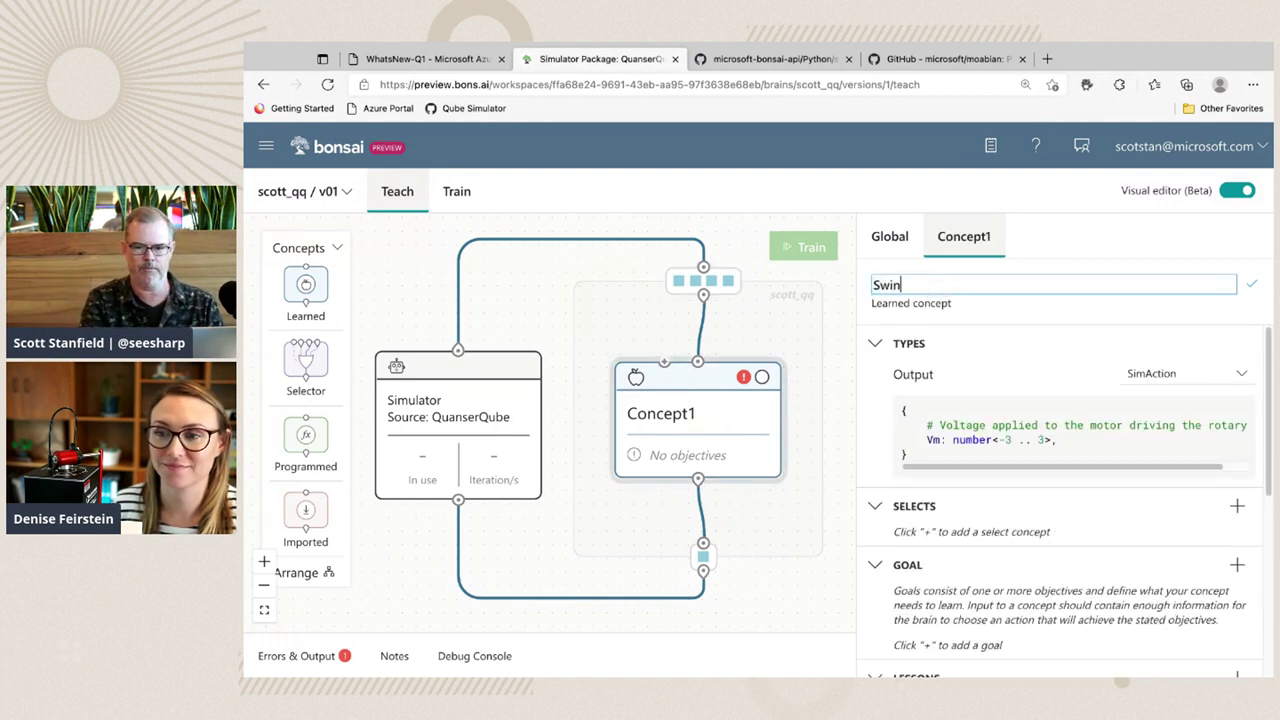
text(gUp)
key(Return)
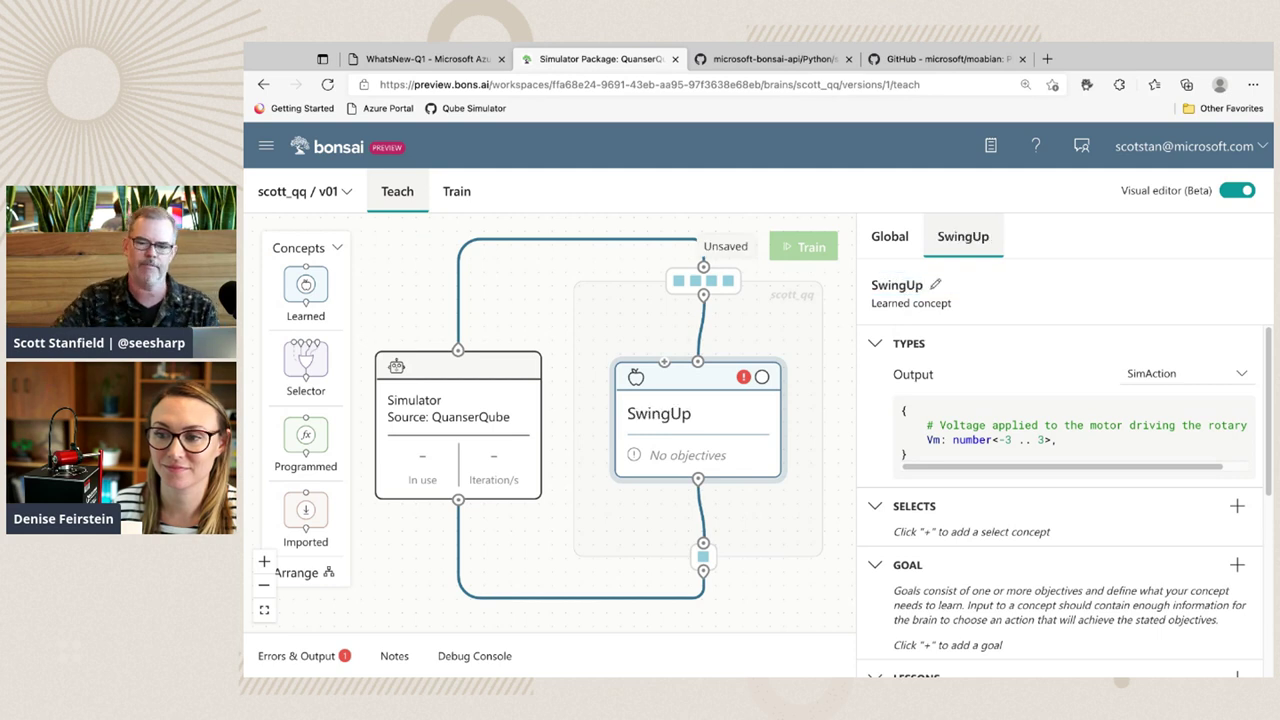
Add a global constant named theta_rotation_threshold with the value 90.
click(887, 234)
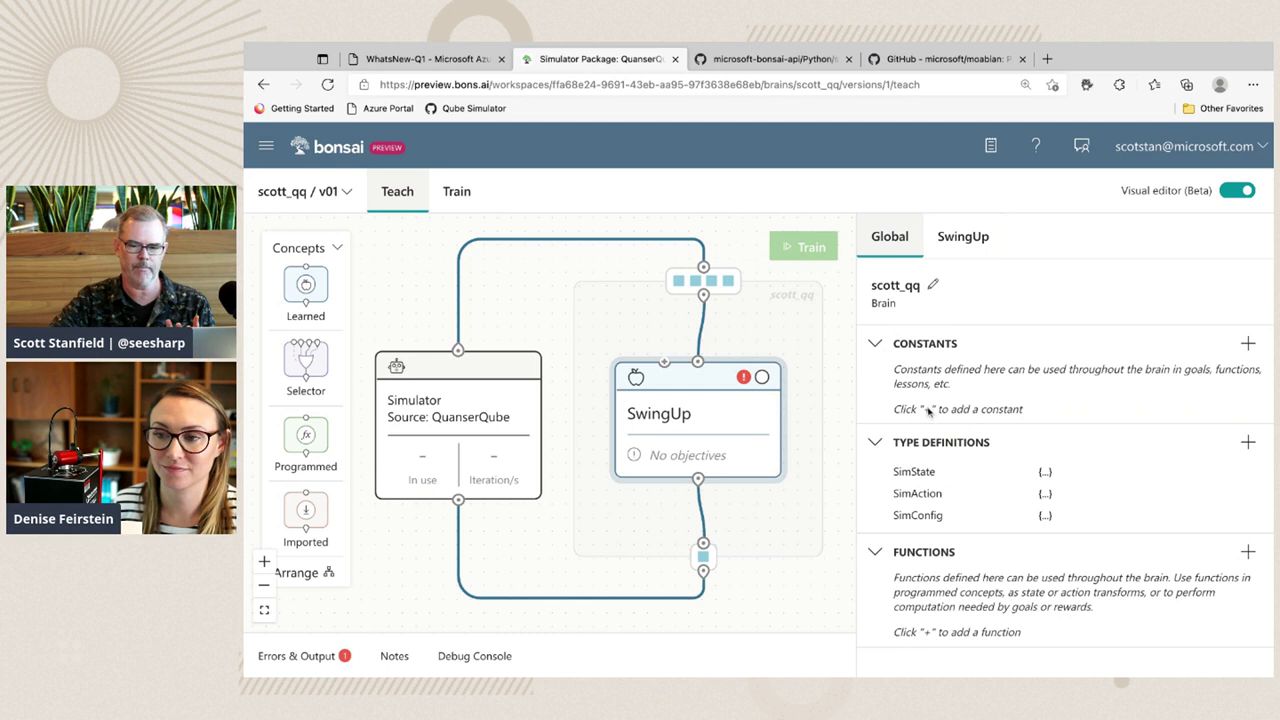
click(1248, 343)
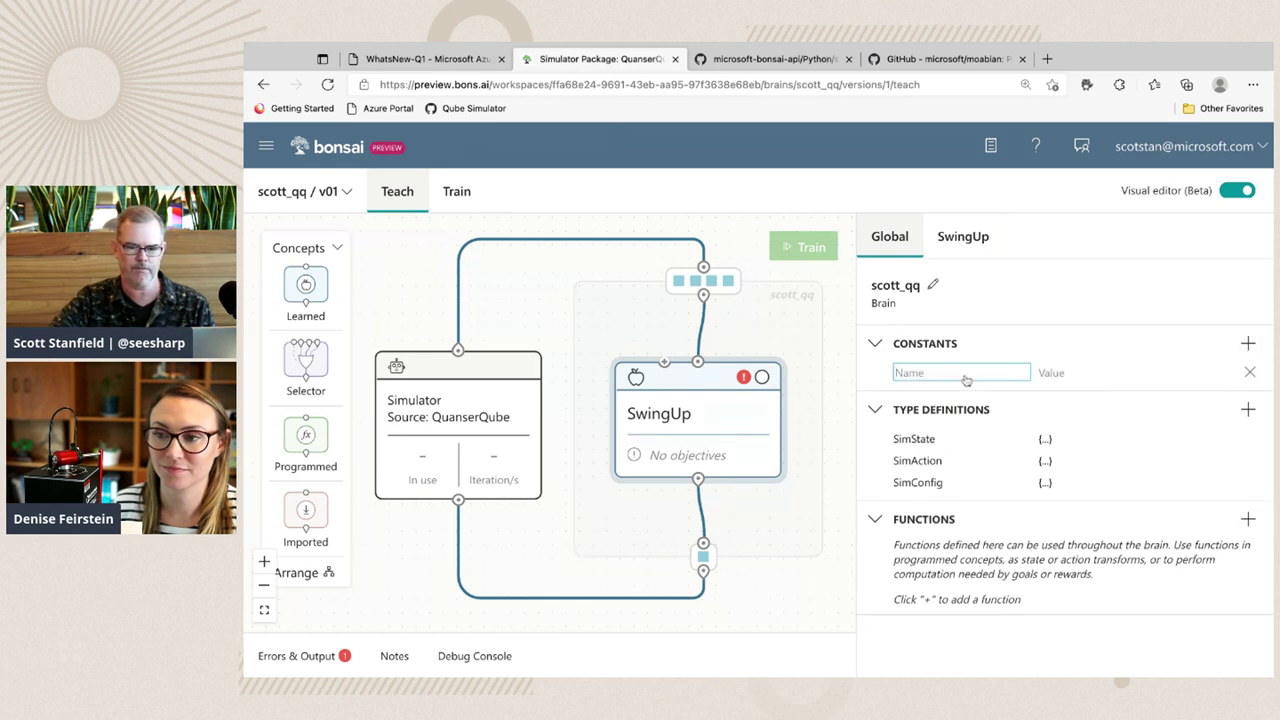
text(state)
key(BackSpace)
key(BackSpace)
key(BackSpace)
key(BackSpace)
key(BackSpace)
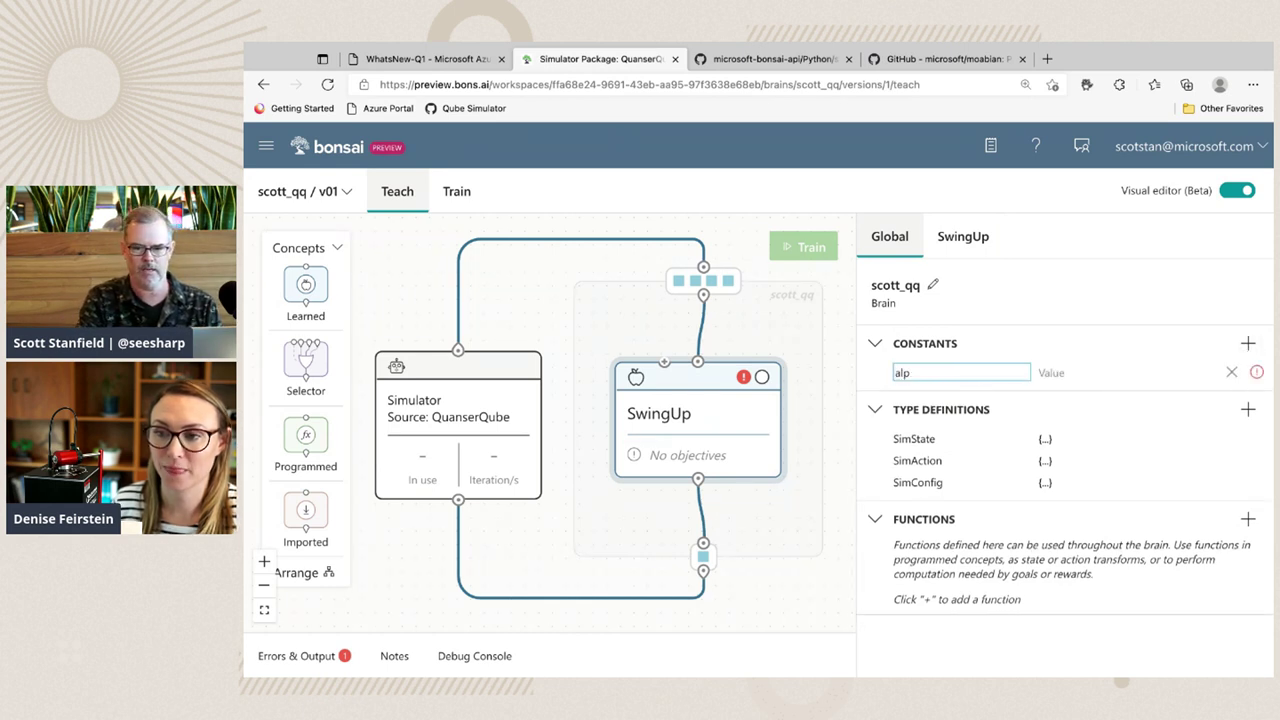
text(theta)
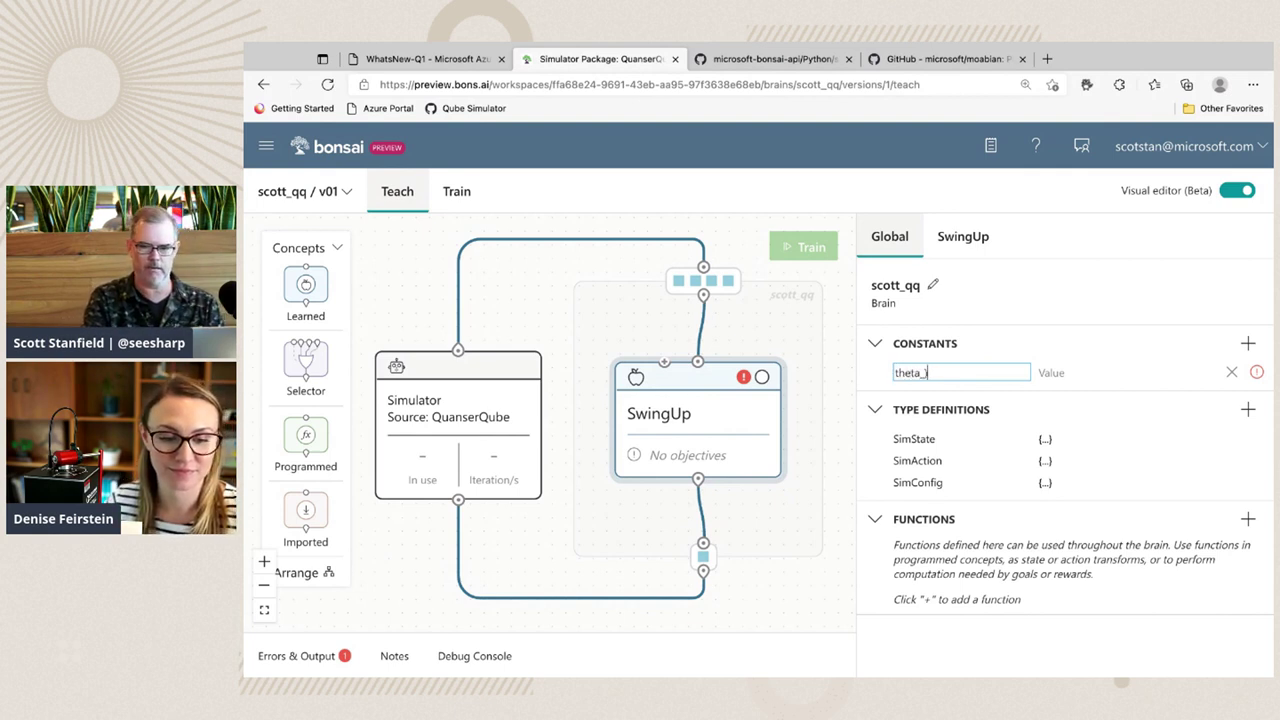
text(_rotation).)
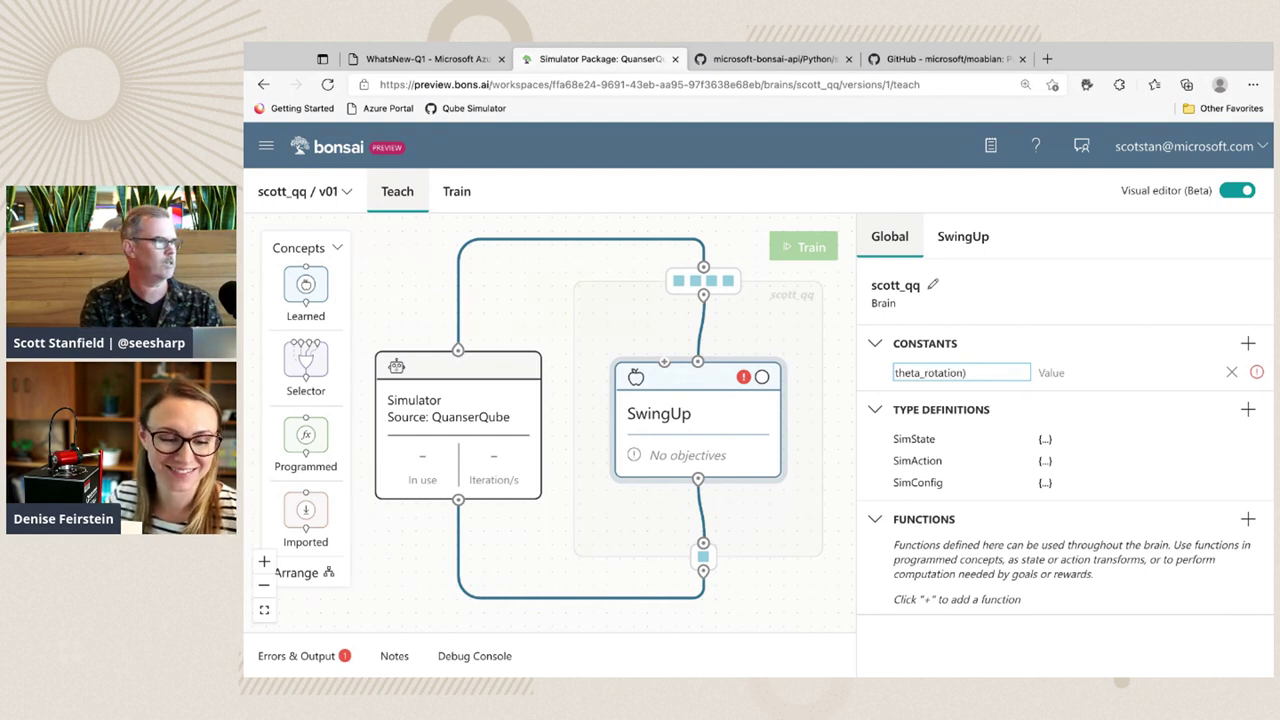
text(threshold)
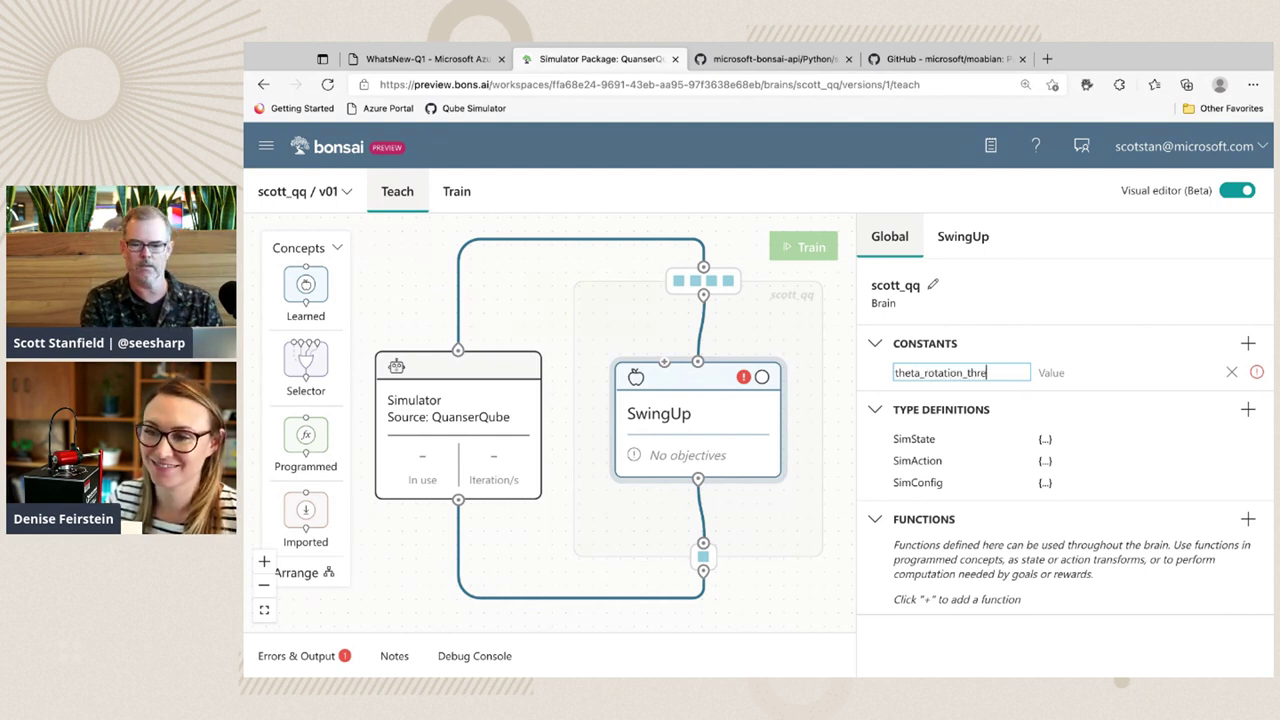
key(Tab)
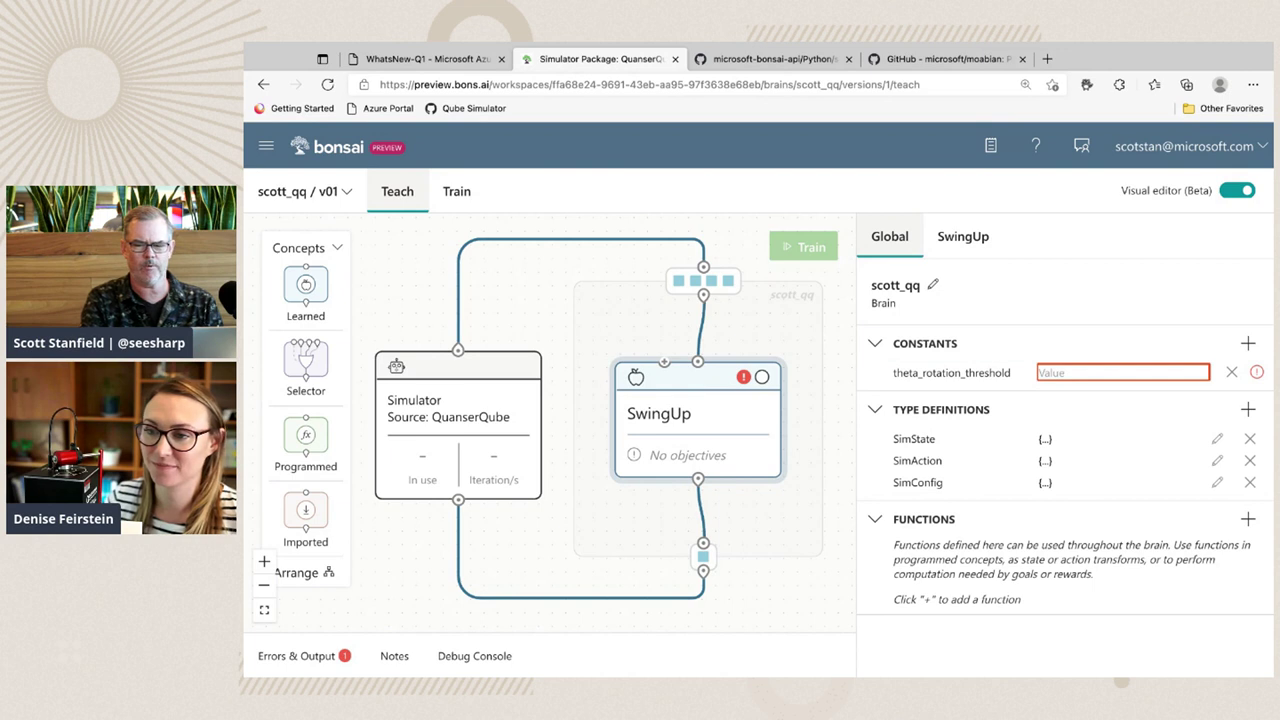
click(1101, 373)
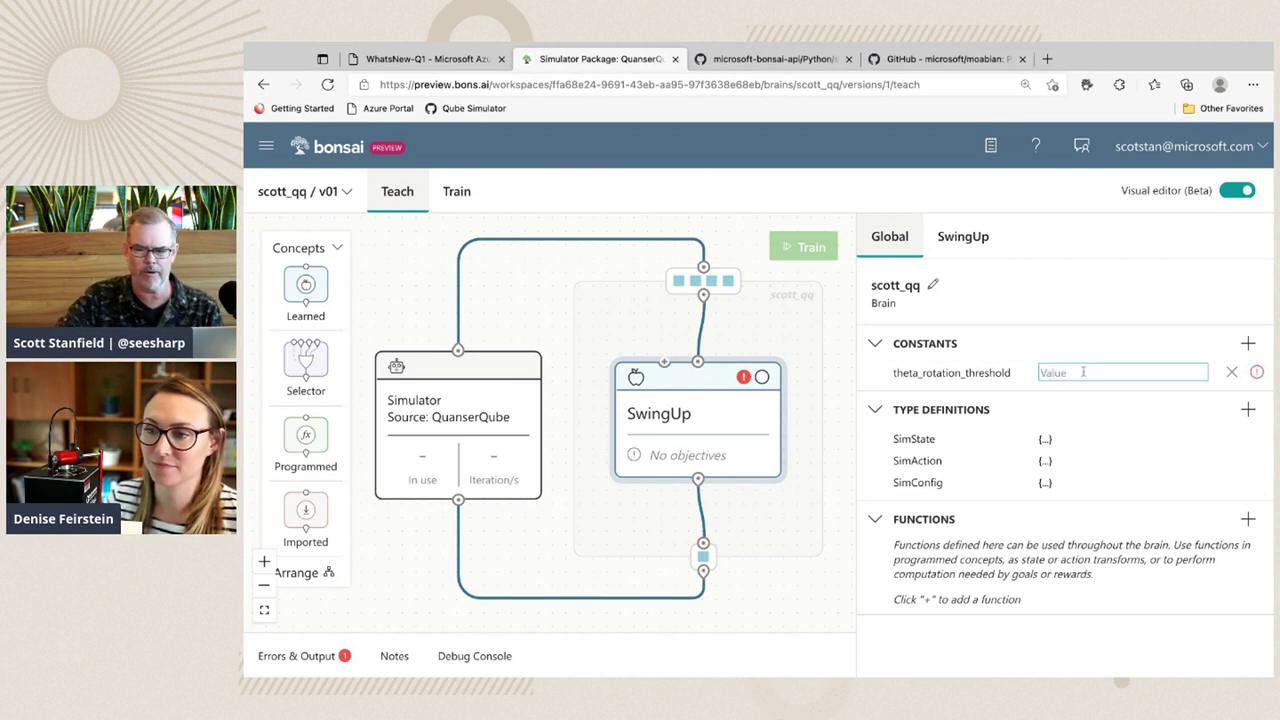
text(90)
key(Return)
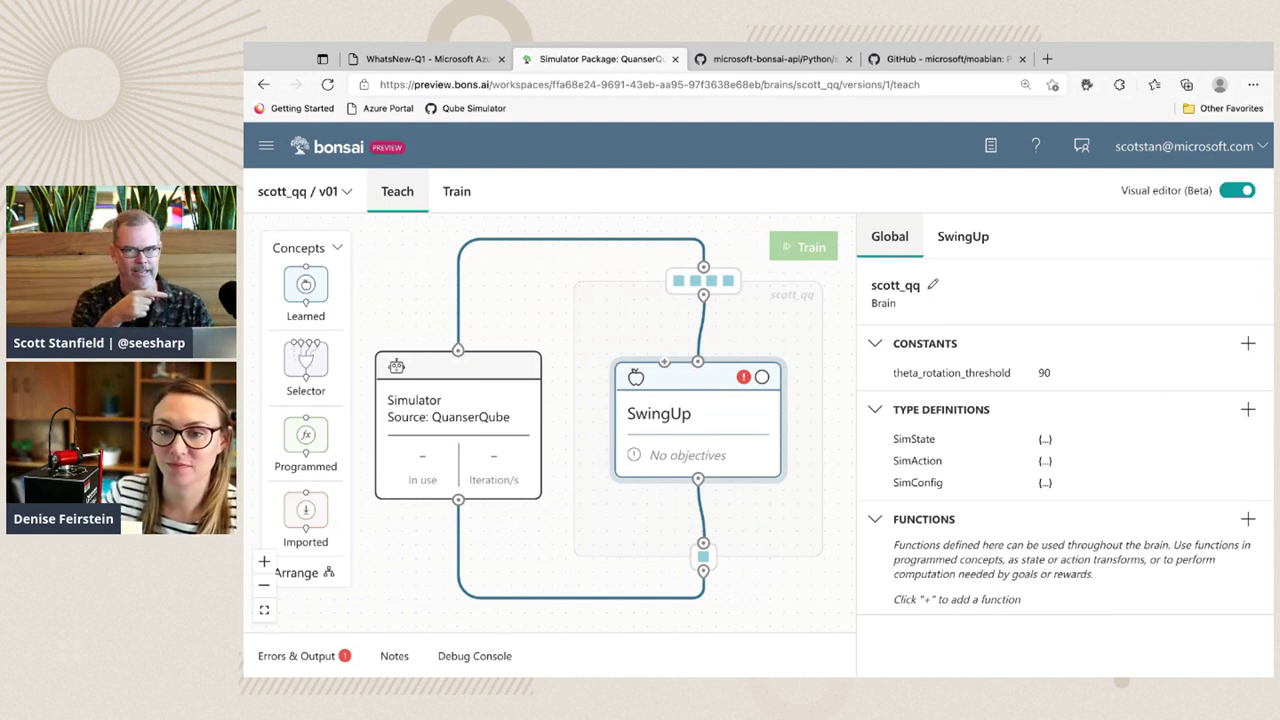
Add a second global constant named alpha_balance_threshold with the value 12, keeping the constants list expanded.
click(1248, 343)
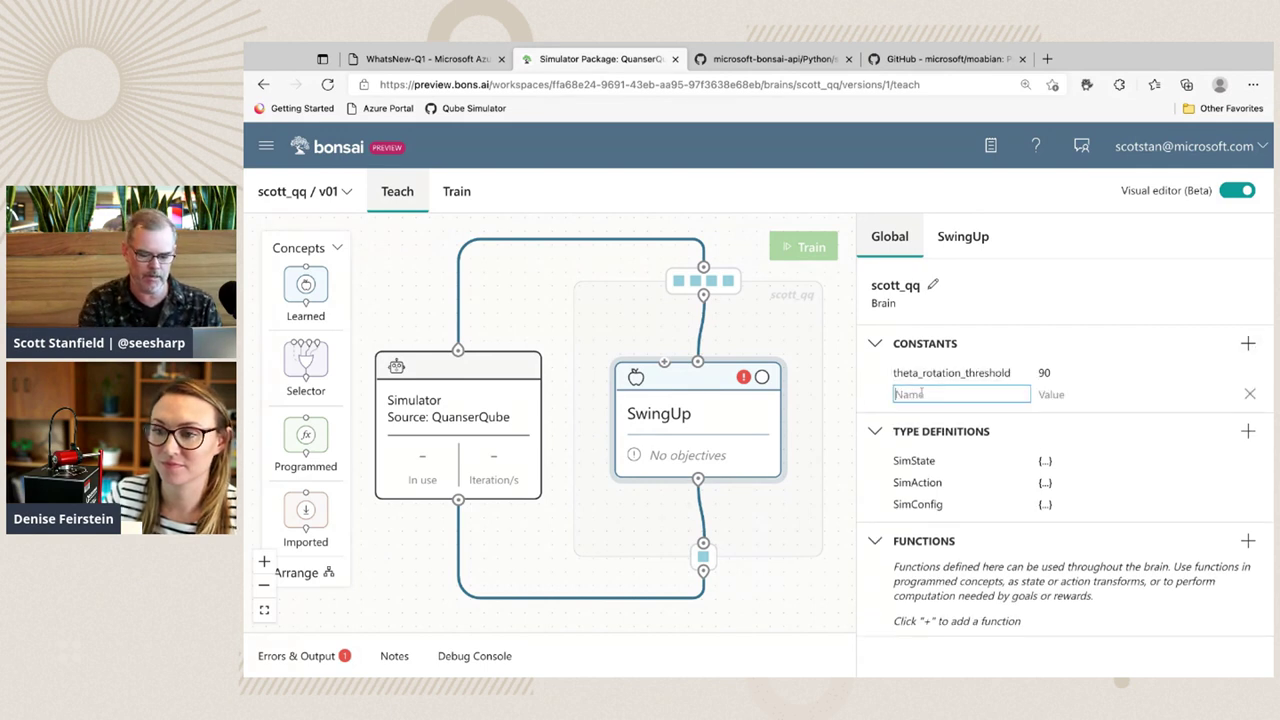
text(alpha)
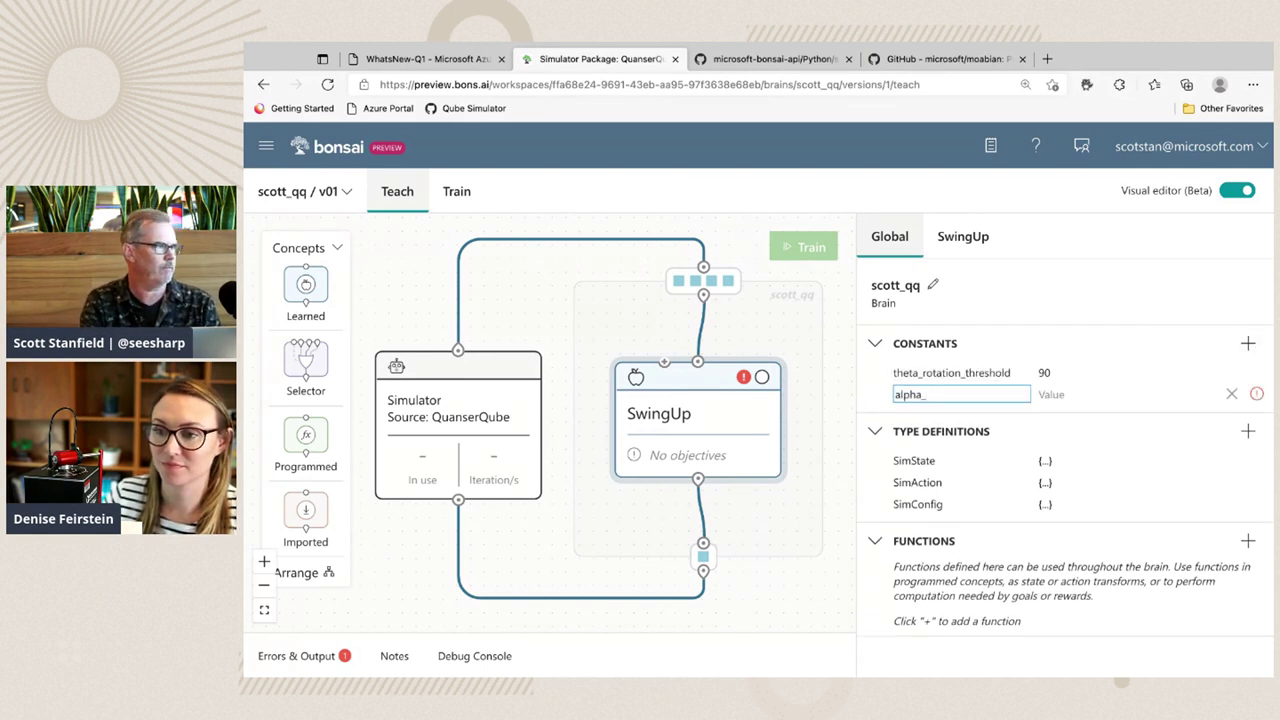
text(_balance_threshold)
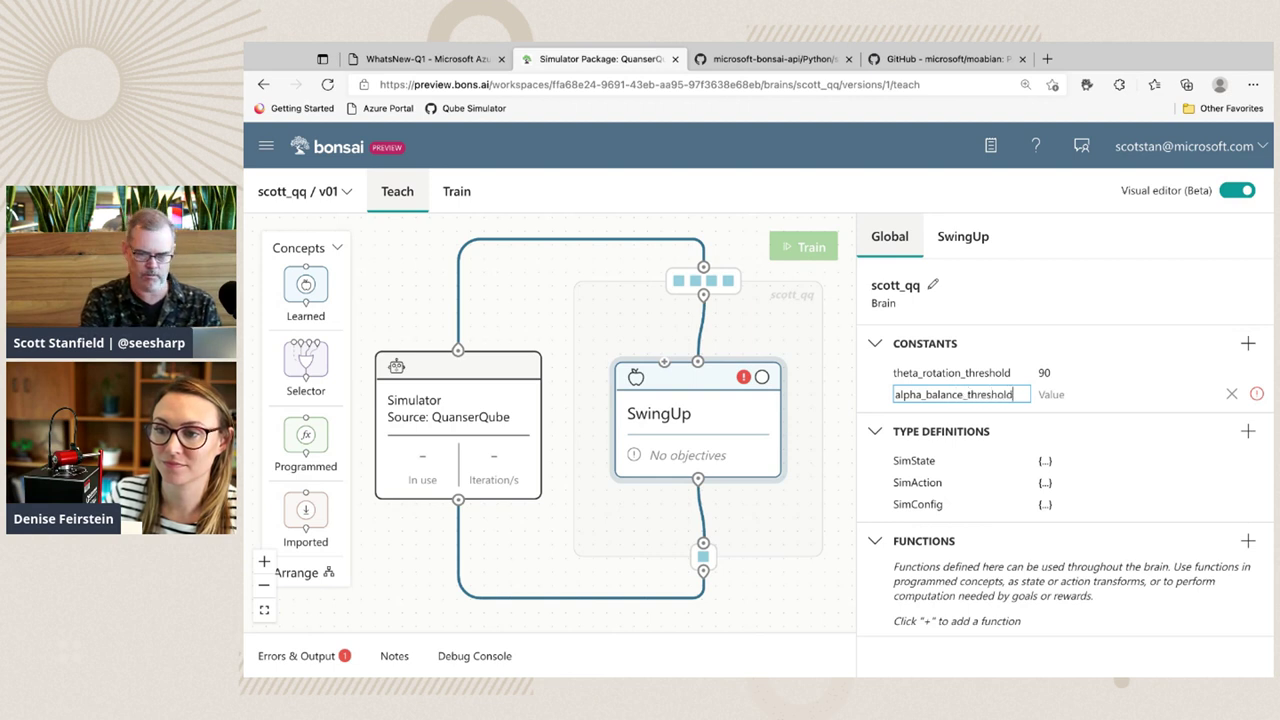
key(Tab)
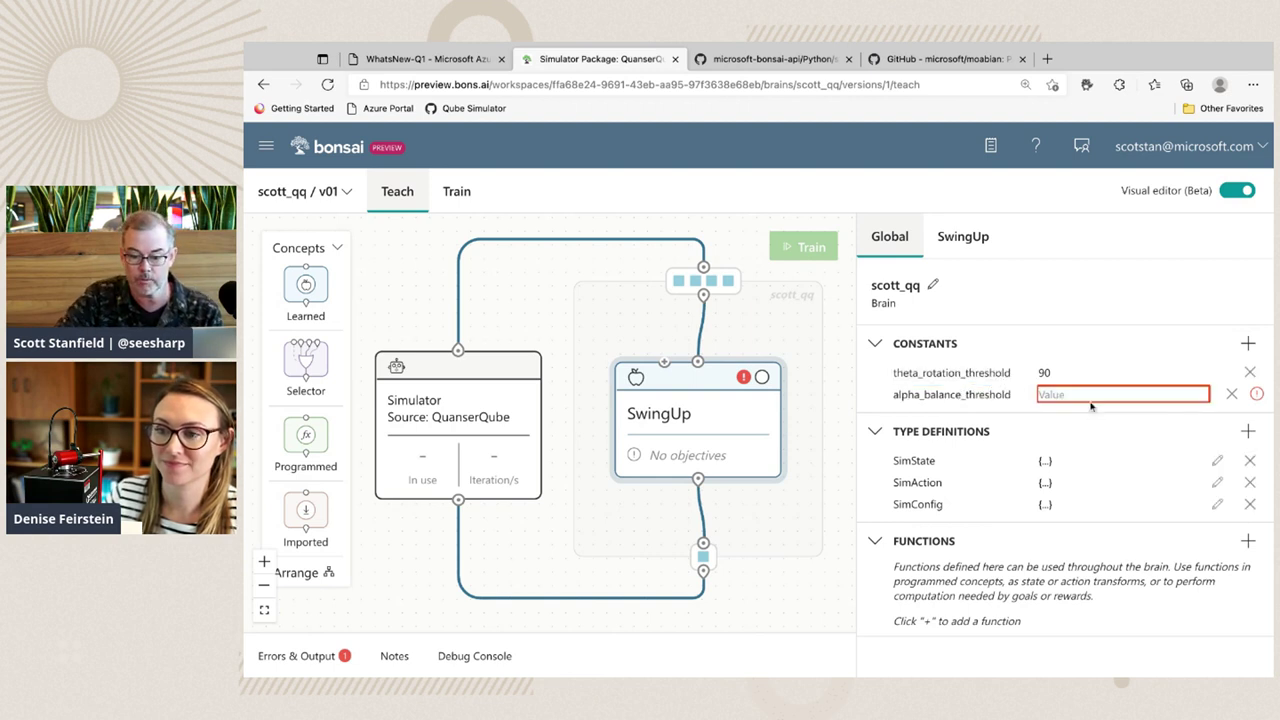
text(12)
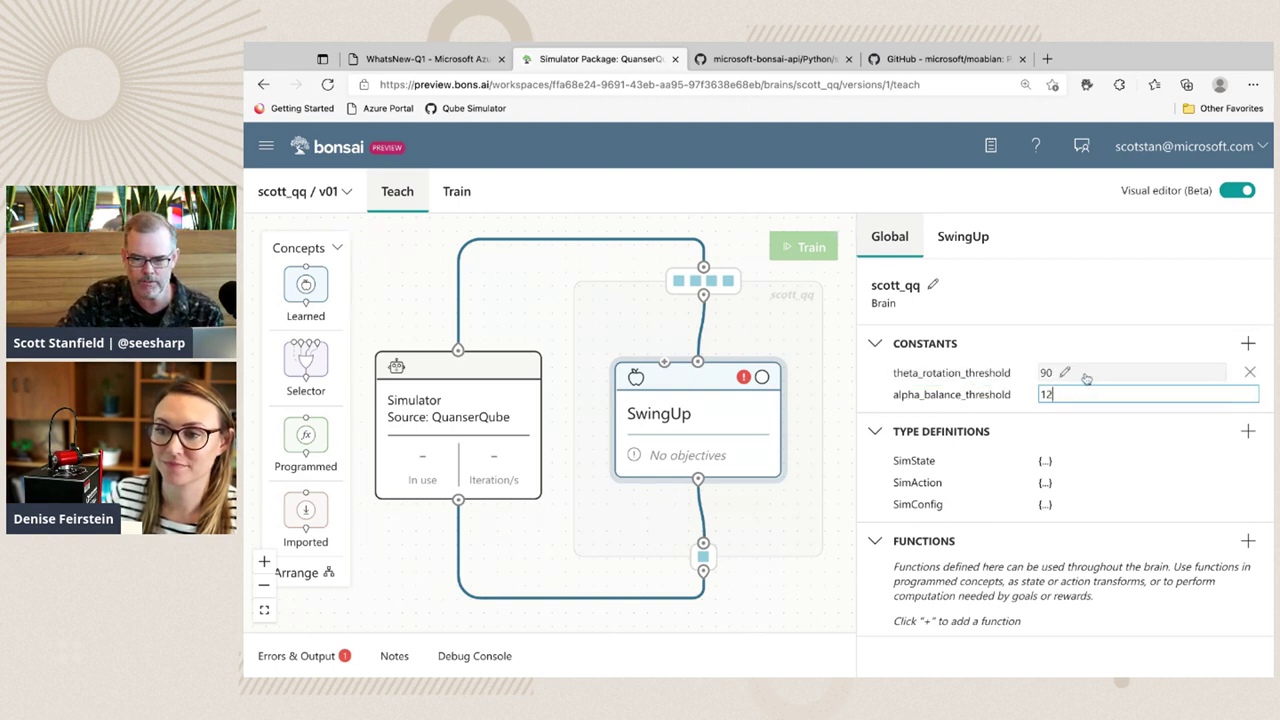
click(1070, 343)
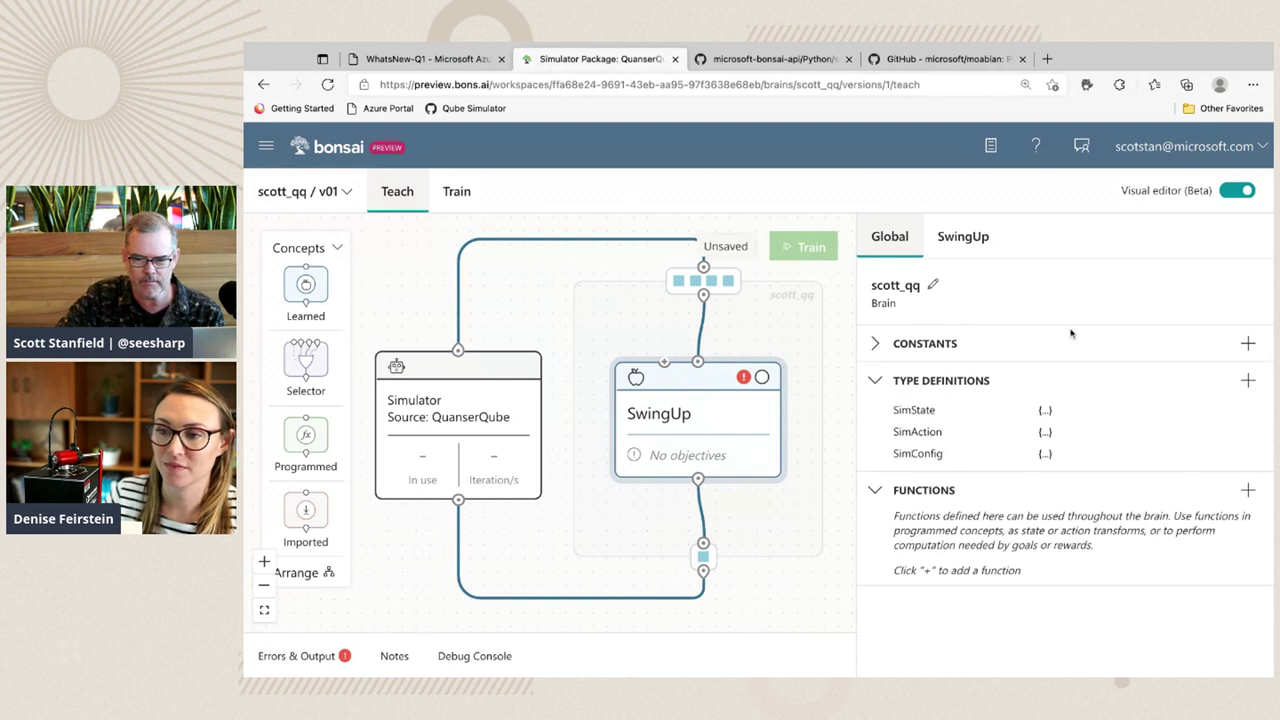
click(876, 343)
click(1045, 394)
click(1047, 421)
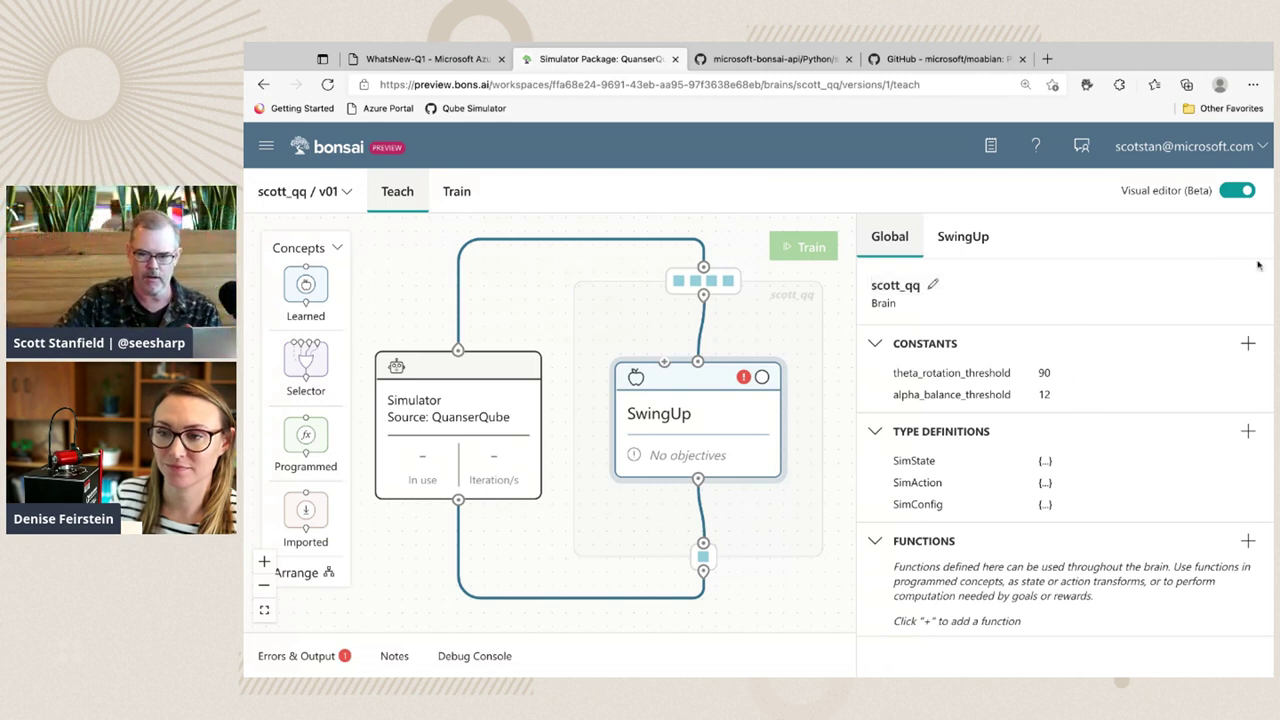
Add a third global constant named SimulatorVisualizer with the value "/qubeviz/".
click(1248, 343)
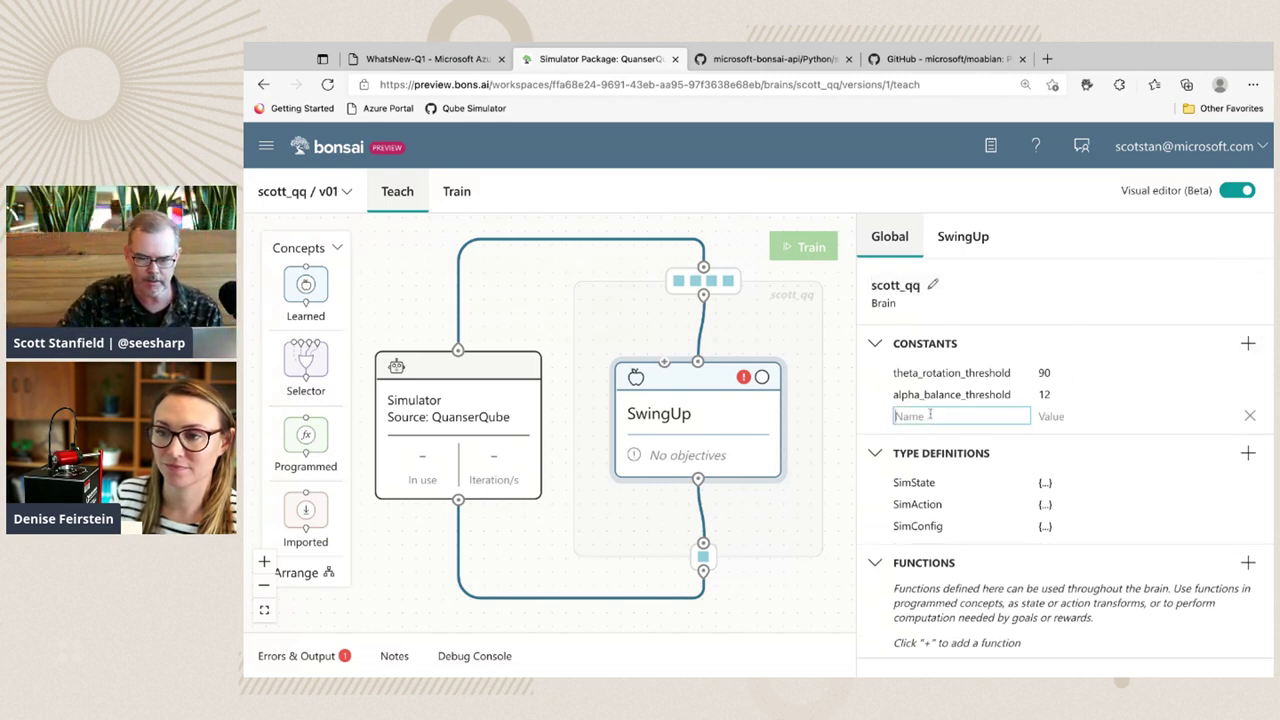
text(SimulatorZ)
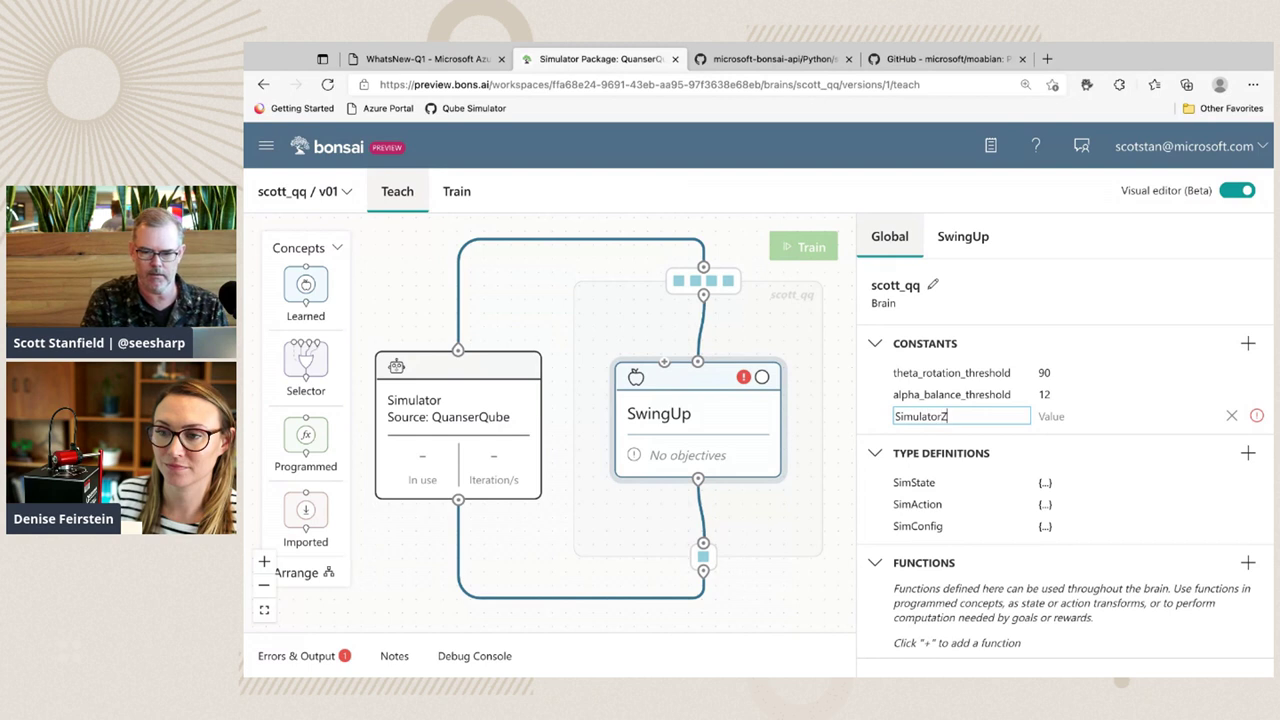
text(isualizer)
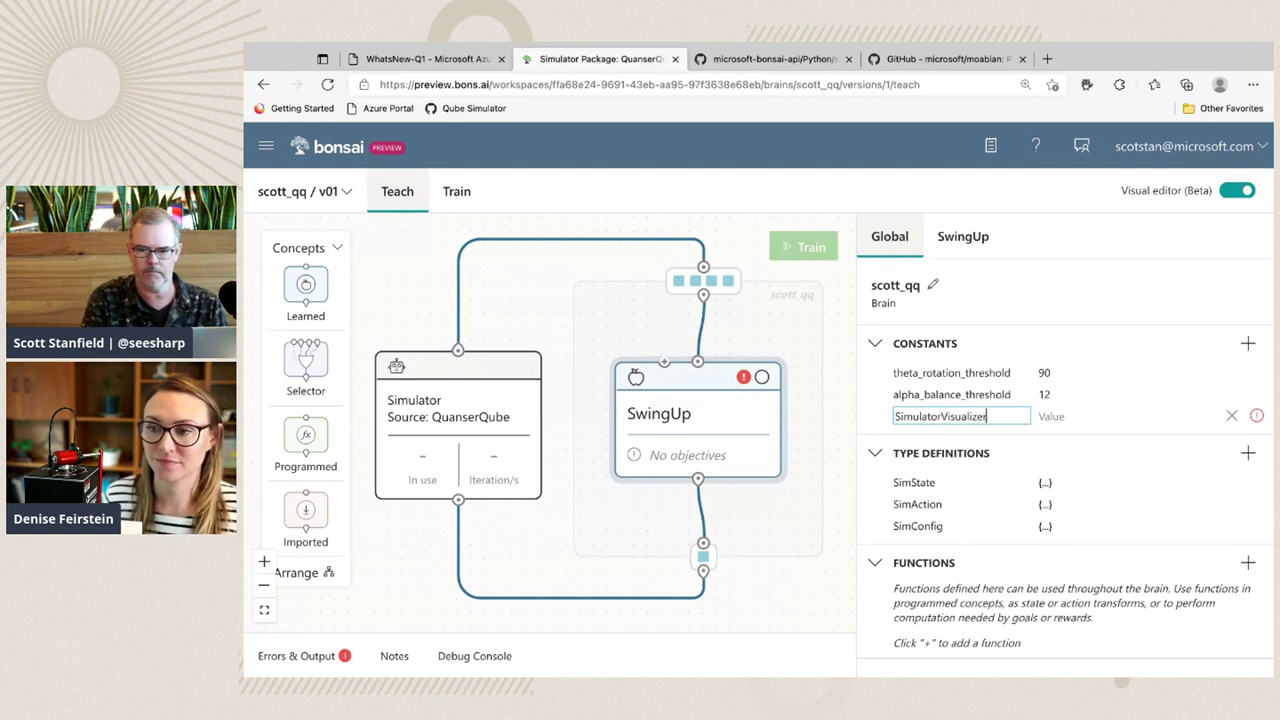
key(Tab)
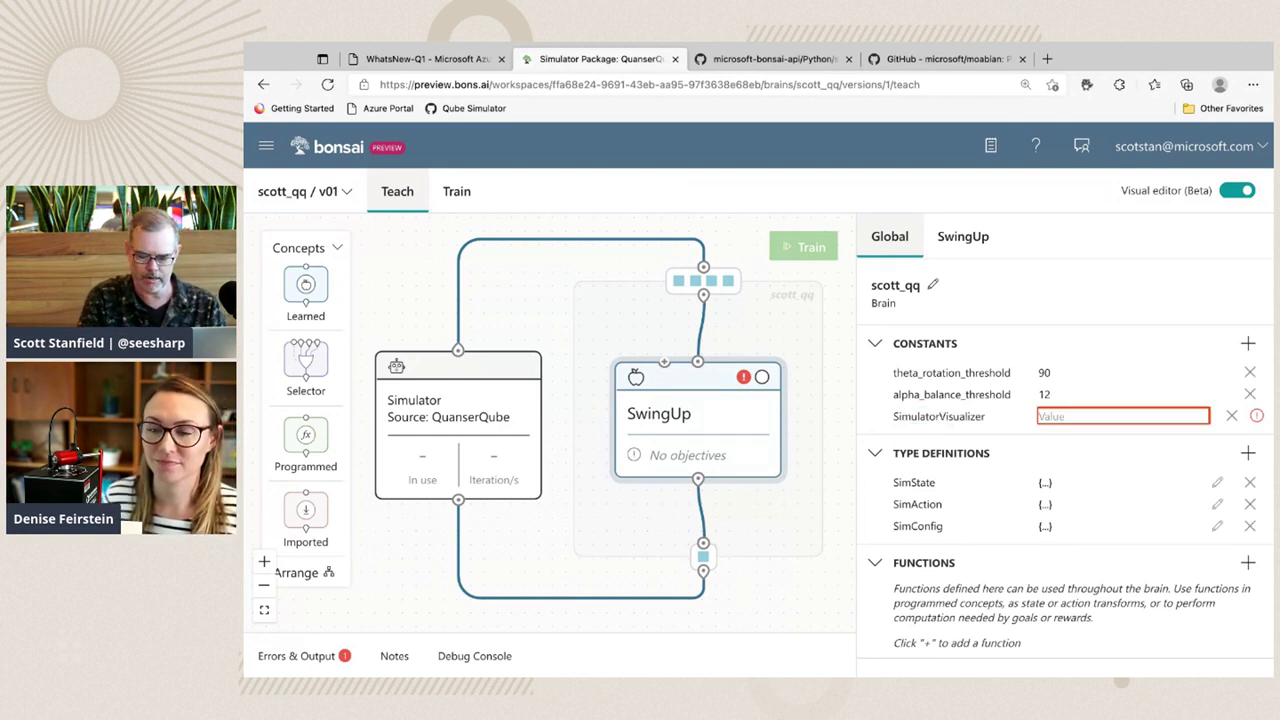
click(1056, 416)
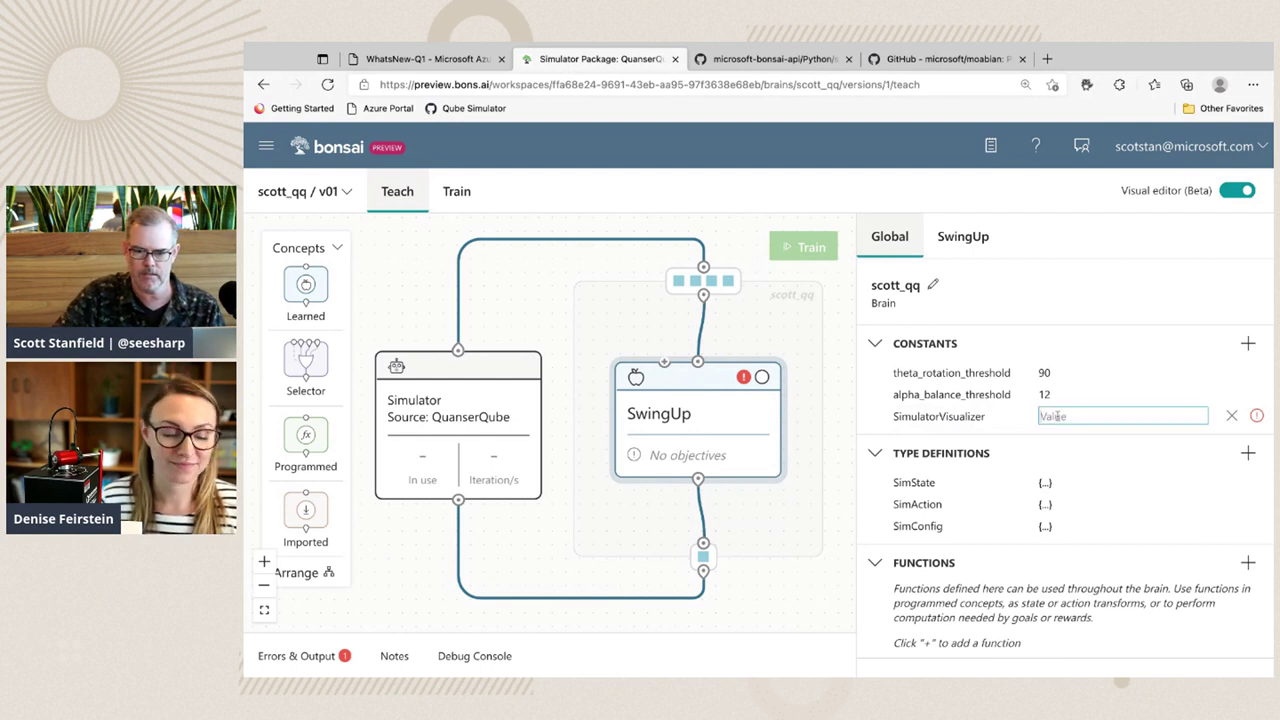
text("/qub)
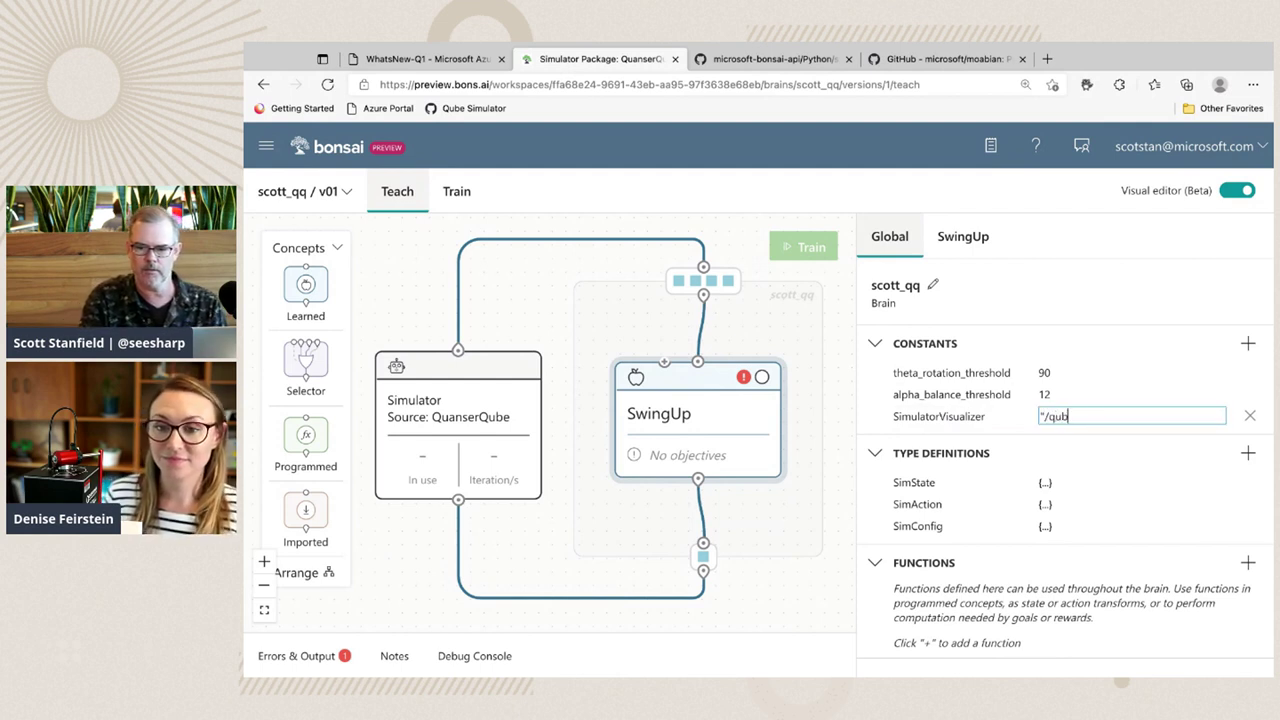
text(eviz/")
key(Return)
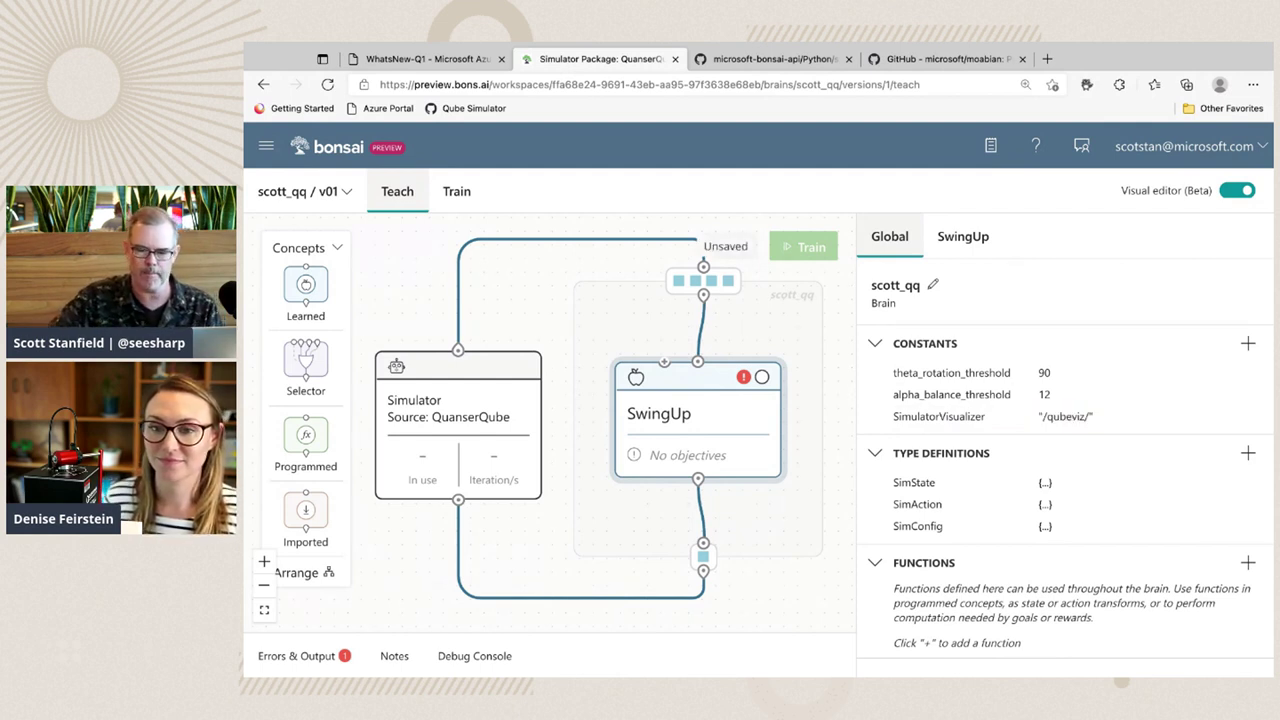
Collapse the constants list and examine the theta and alpha ranges in the SimState type definition.
click(886, 349)
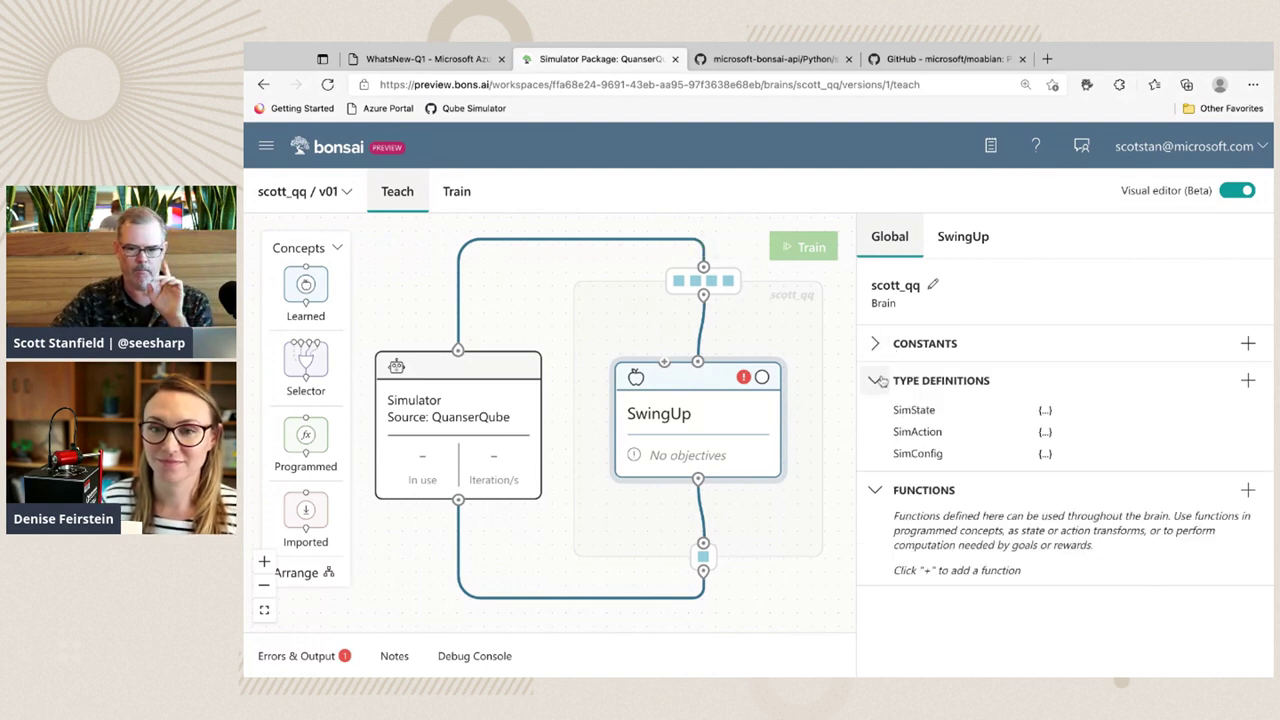
mouse_move(932, 410)
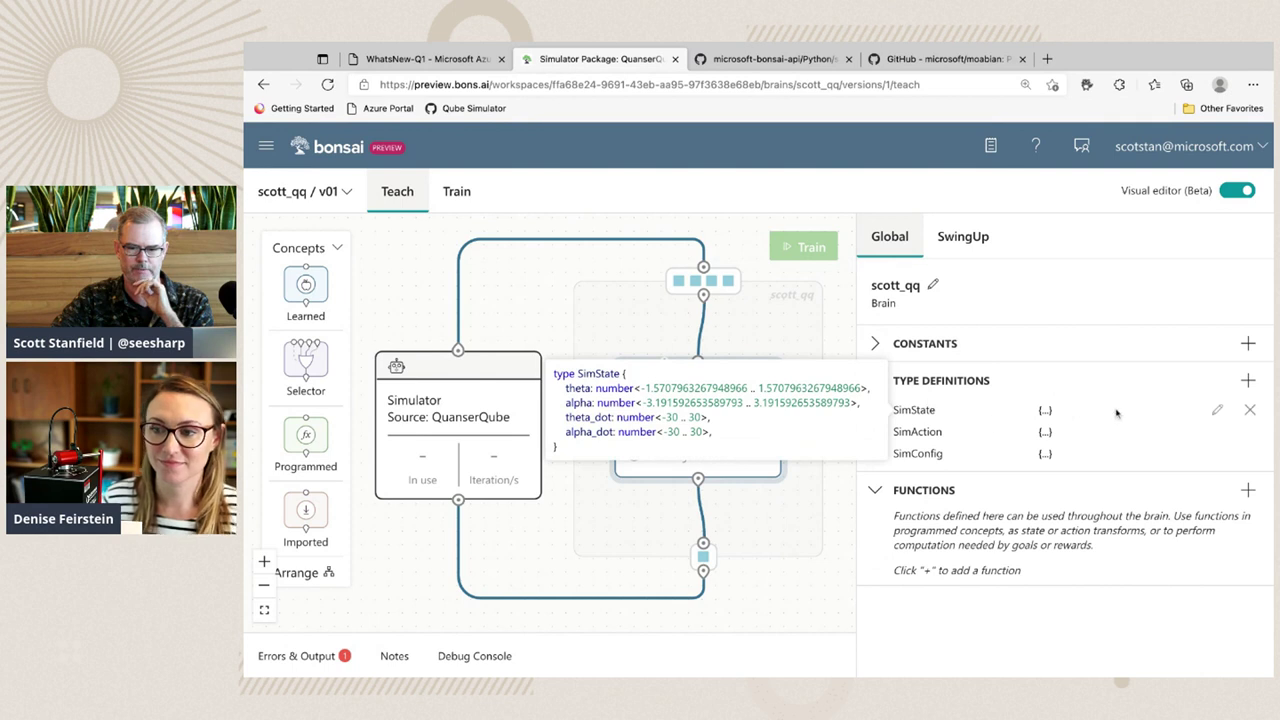
click(1219, 411)
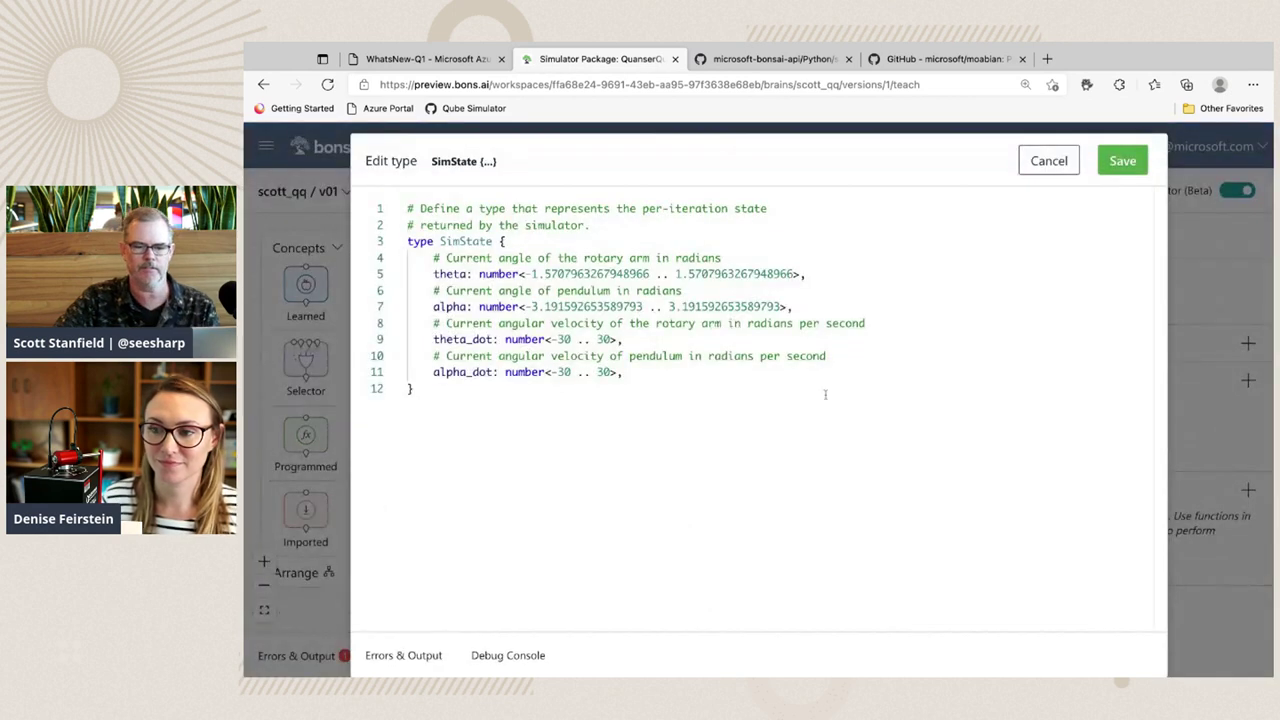
click(514, 414)
key(shift+Up)
key(shift+Up)
key(shift+Up)
key(shift+Up)
key(shift+Up)
key(shift+Up)
key(shift+Up)
key(shift+Up)
key(shift+Up)
key(shift+Up)
key(shift+Down)
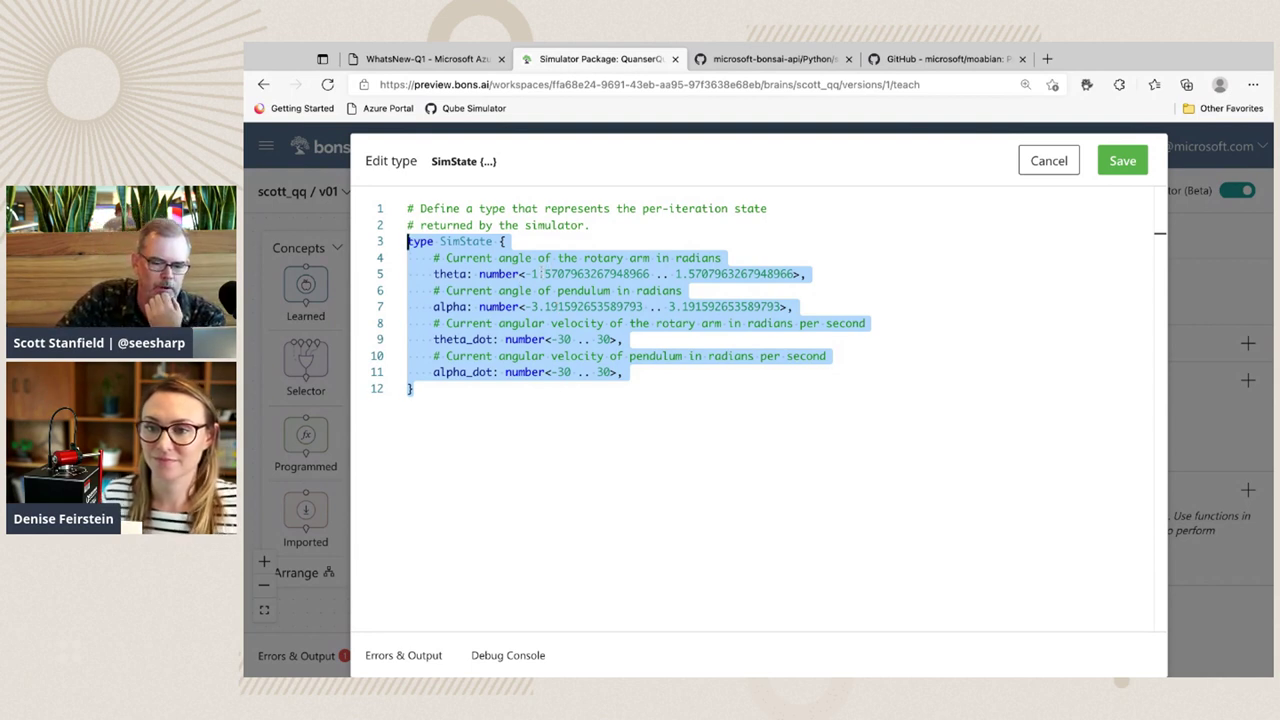
click(610, 273)
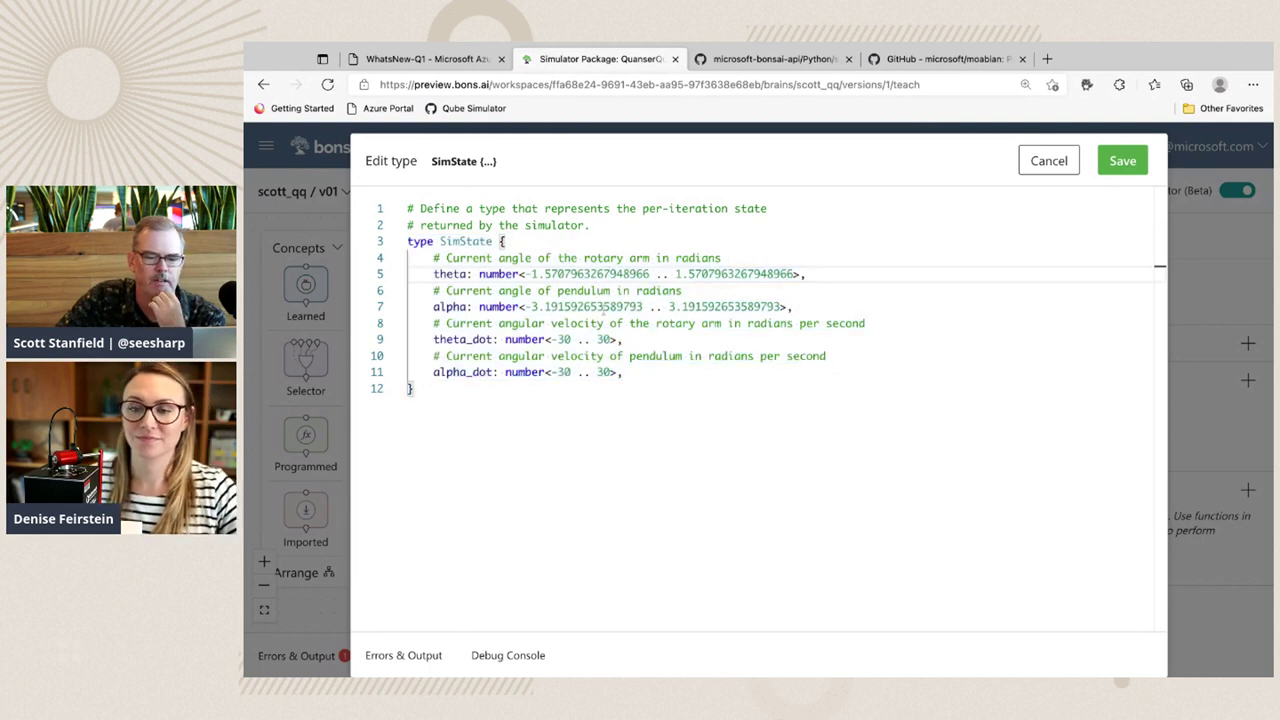
drag(532, 306, 558, 306)
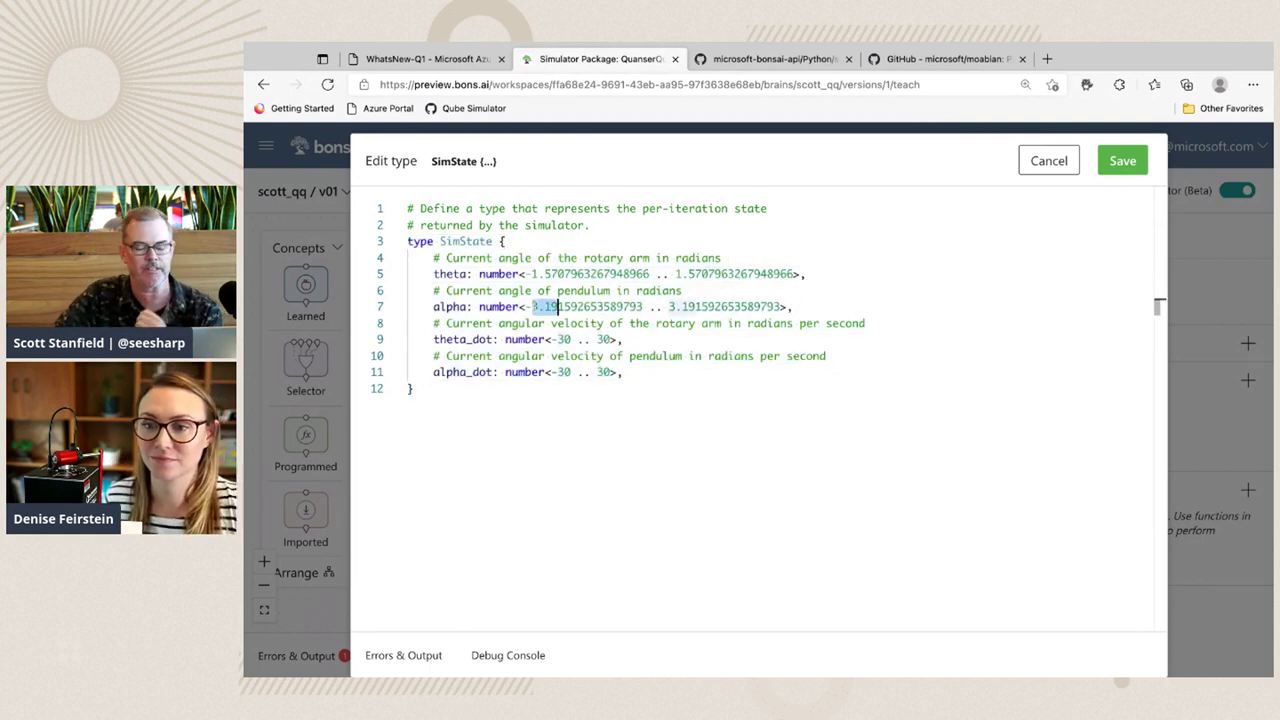
Copy the SimState definition, leave its editor without saving, and paste it over the template of a new type definition.
drag(515, 426, 405, 232)
key(ctrl+c)
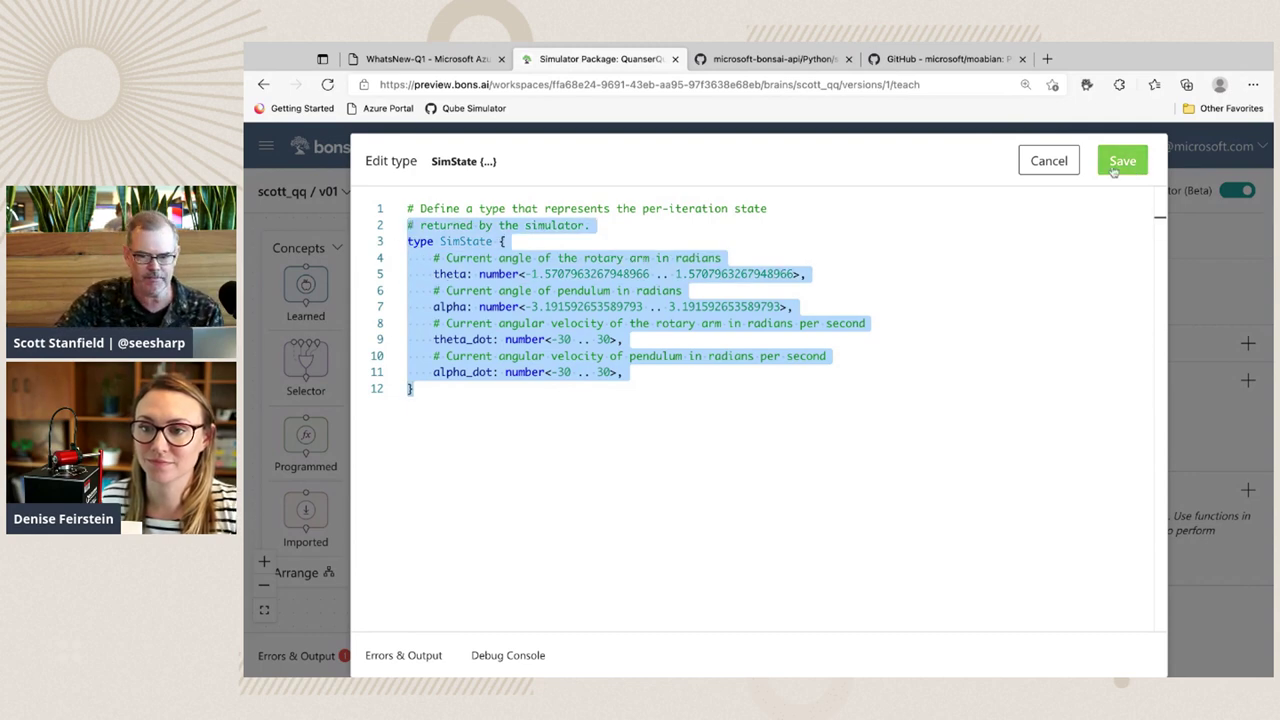
click(1049, 160)
click(1248, 381)
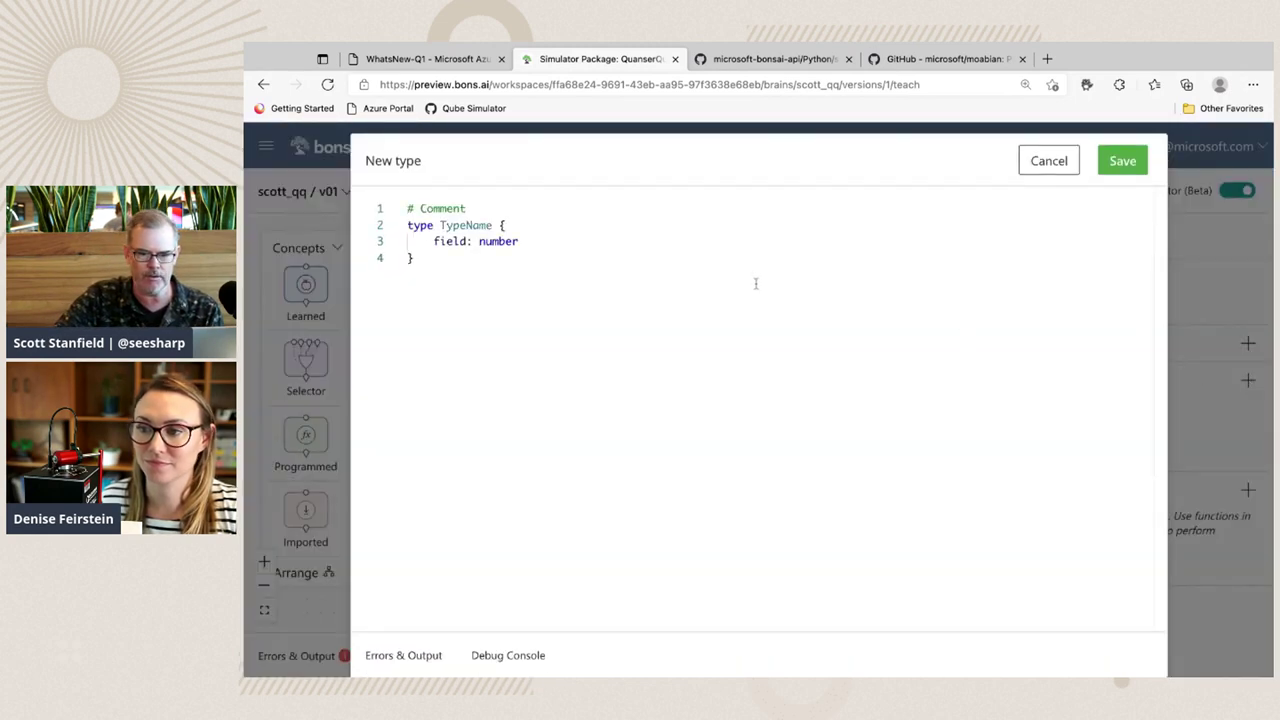
key(ctrl+a)
key(ctrl+v)
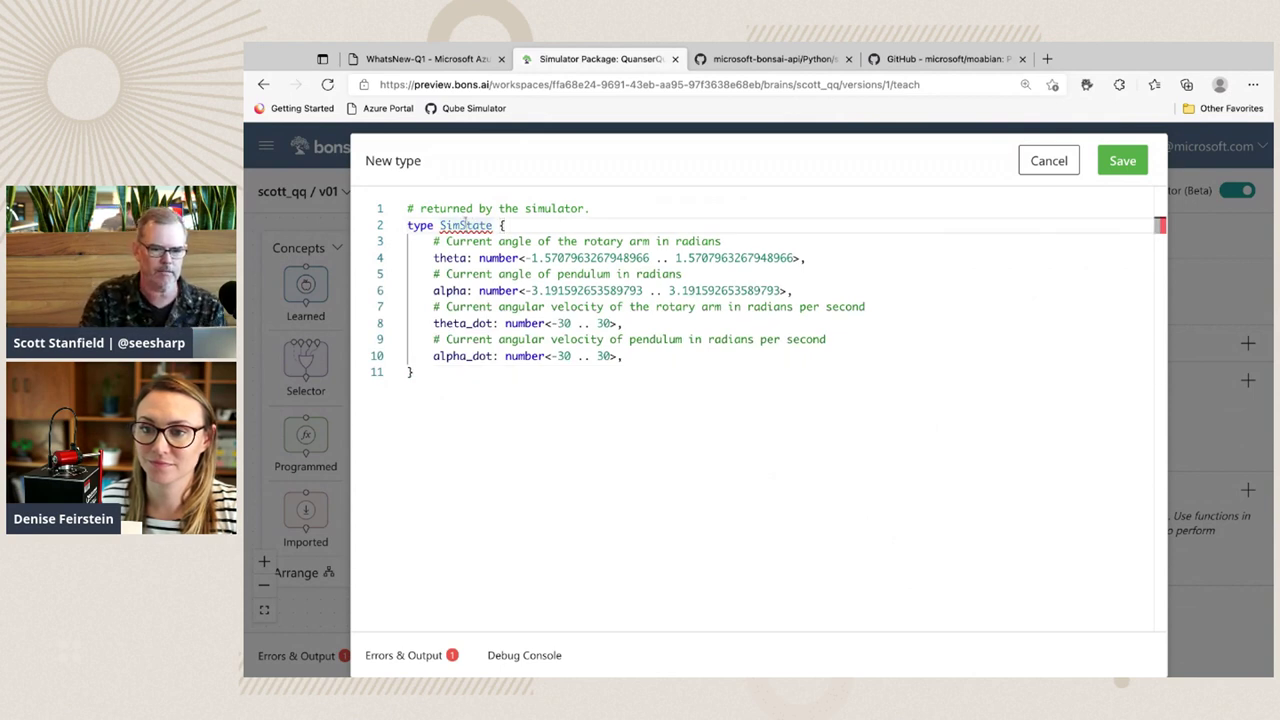
Rename the pasted type from SimState to ObservableState.
click(464, 224)
key(BackSpace)
key(BackSpace)
key(BackSpace)
key(BackSpace)
text(Observabl)
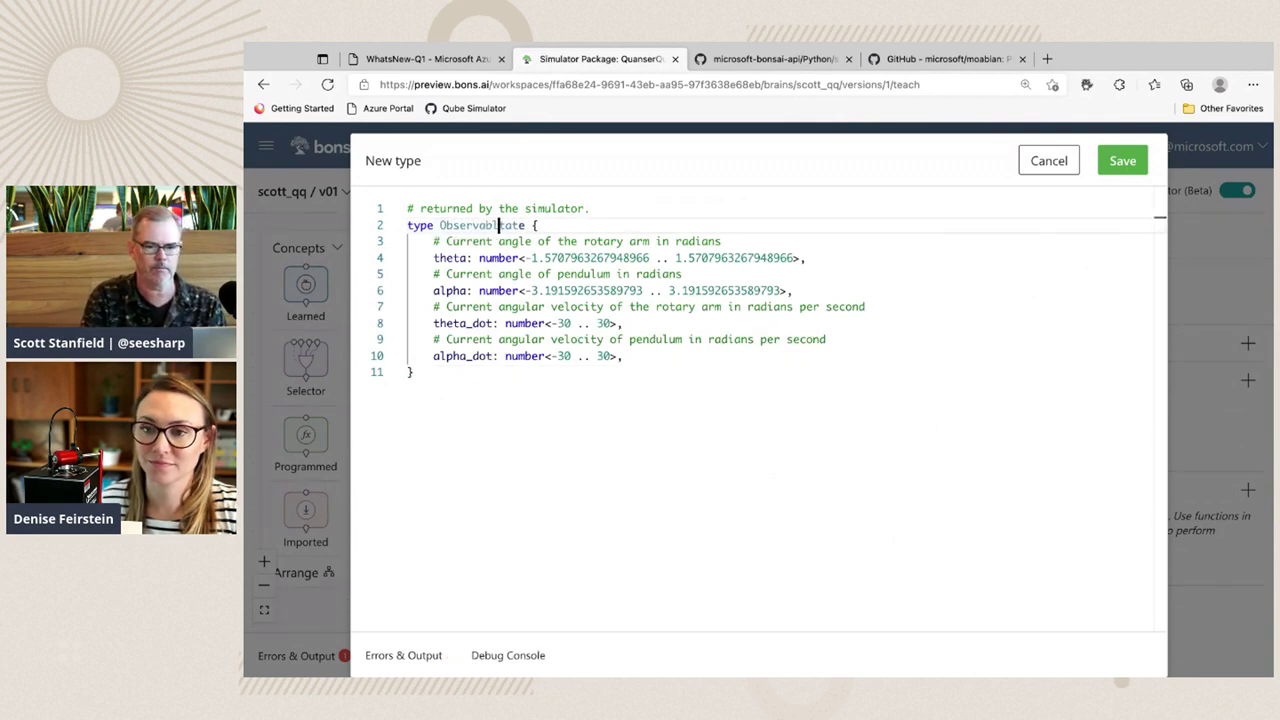
text(eS)
Remove the value ranges from the theta and alpha fields of ObservableState, leaving both as plain number.
click(577, 273)
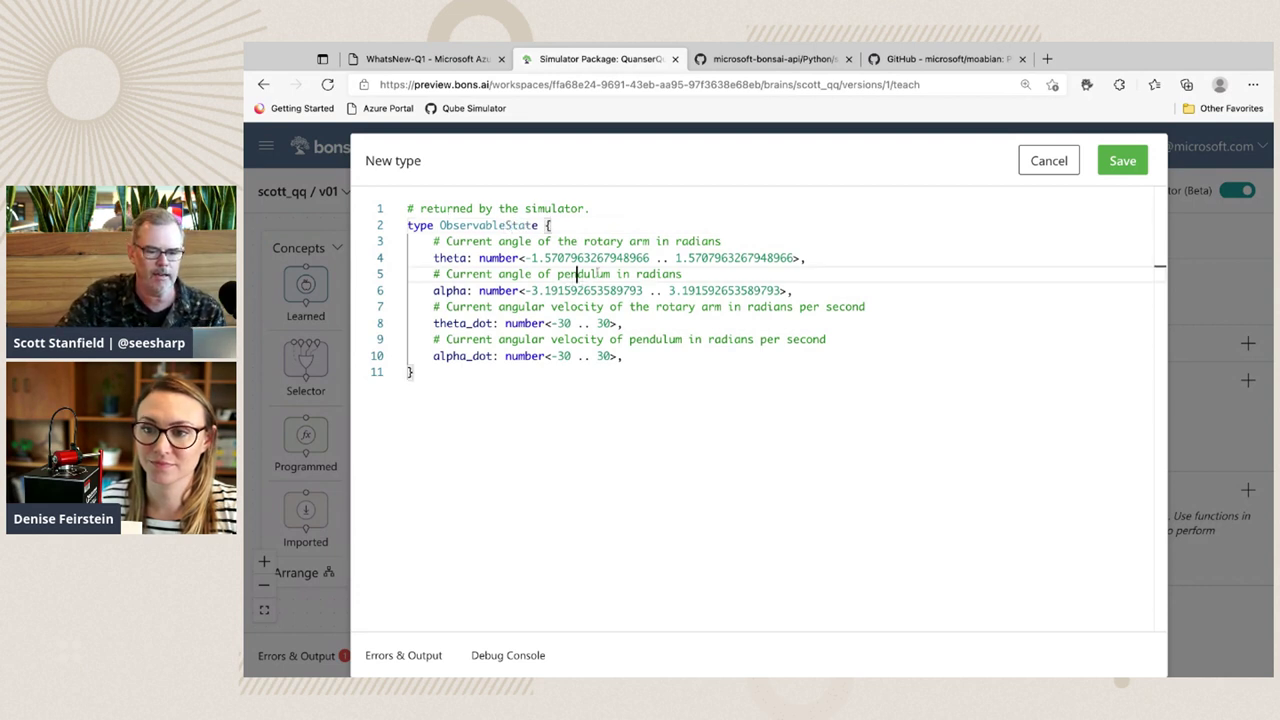
drag(516, 257, 791, 259)
key(BackSpace)
click(604, 339)
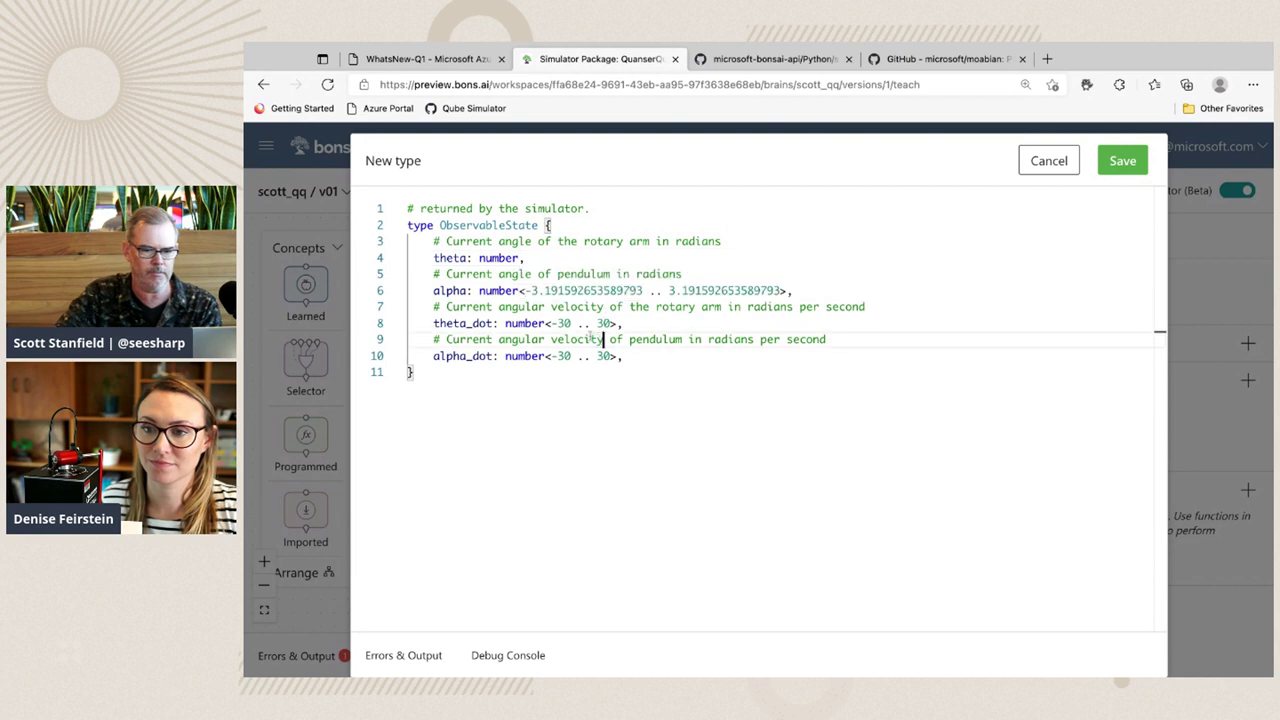
drag(519, 290, 789, 290)
key(BackSpace)
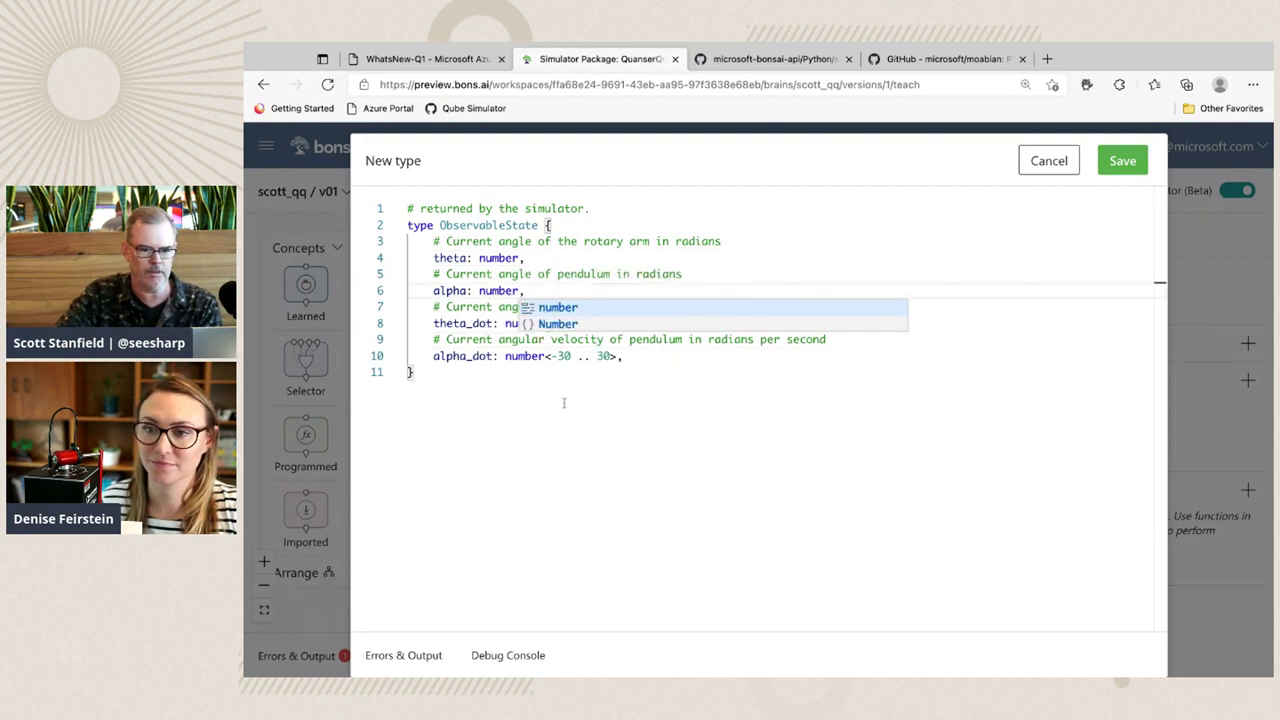
Remove the value ranges from the theta_dot and alpha_dot fields, leaving both as plain number, and save the new ObservableState type.
click(564, 402)
drag(547, 323, 618, 323)
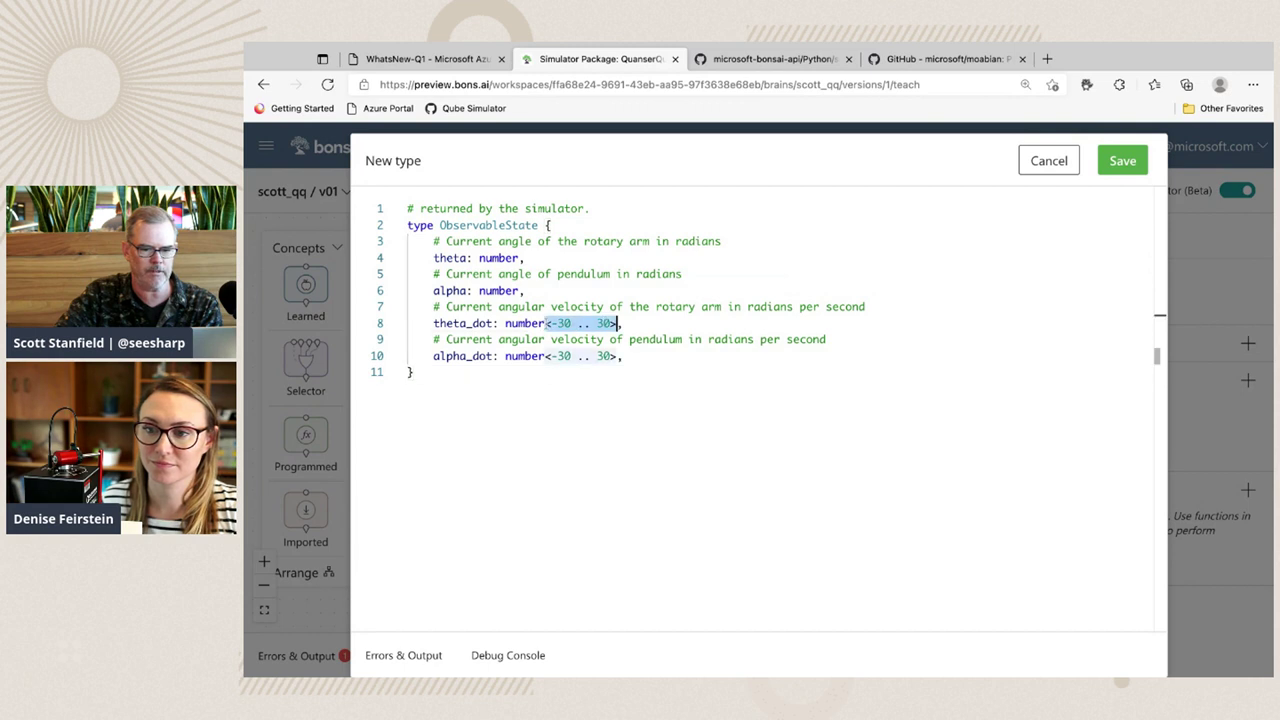
key(BackSpace)
click(545, 387)
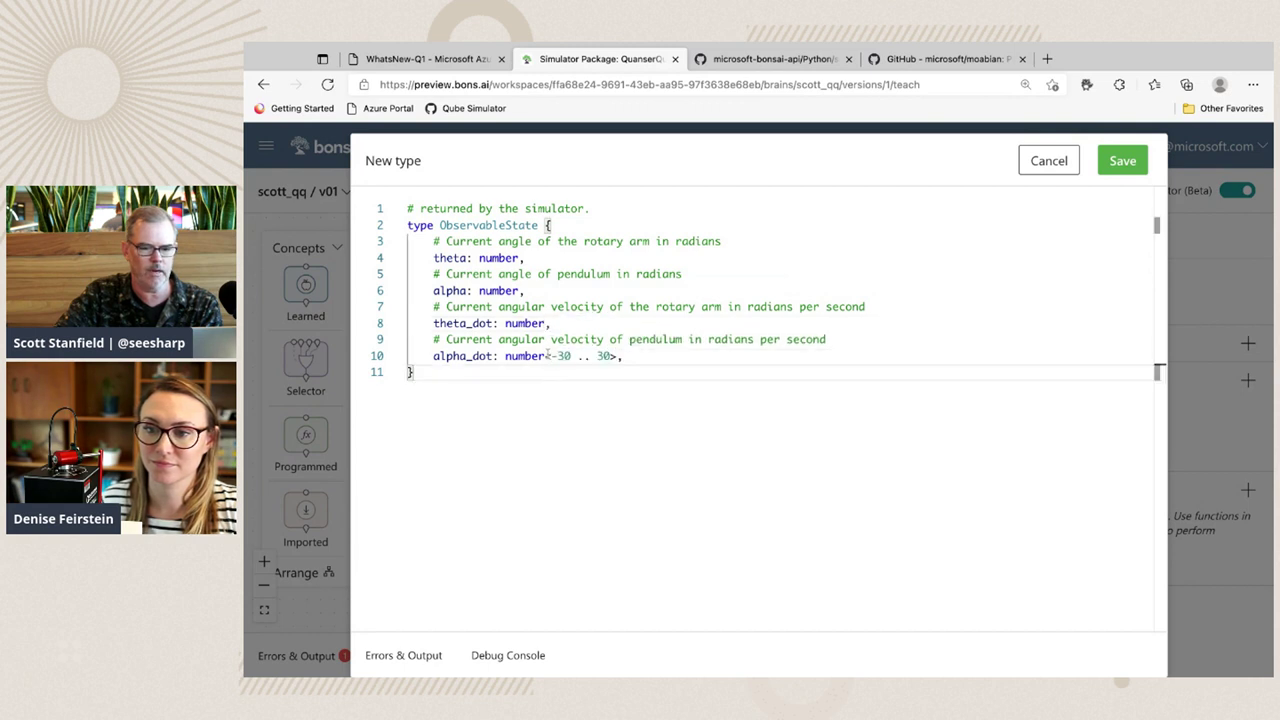
drag(547, 355, 618, 355)
key(BackSpace)
click(567, 418)
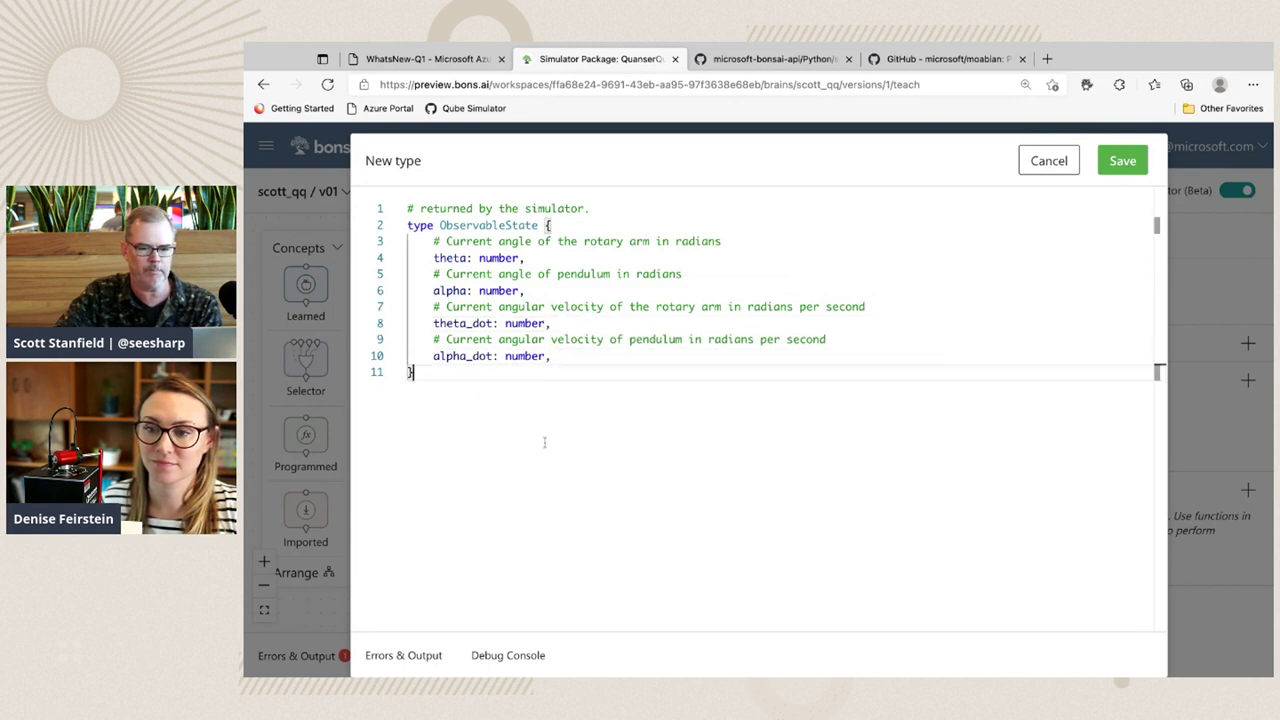
click(587, 359)
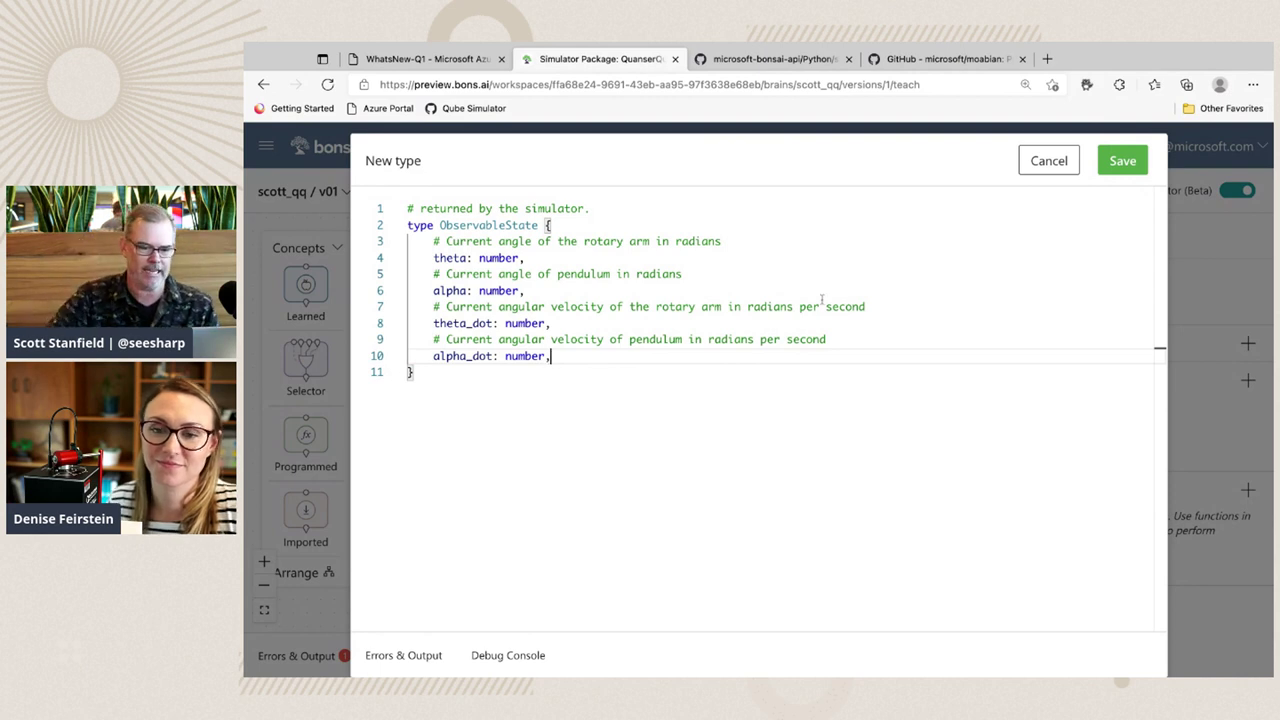
click(1120, 163)
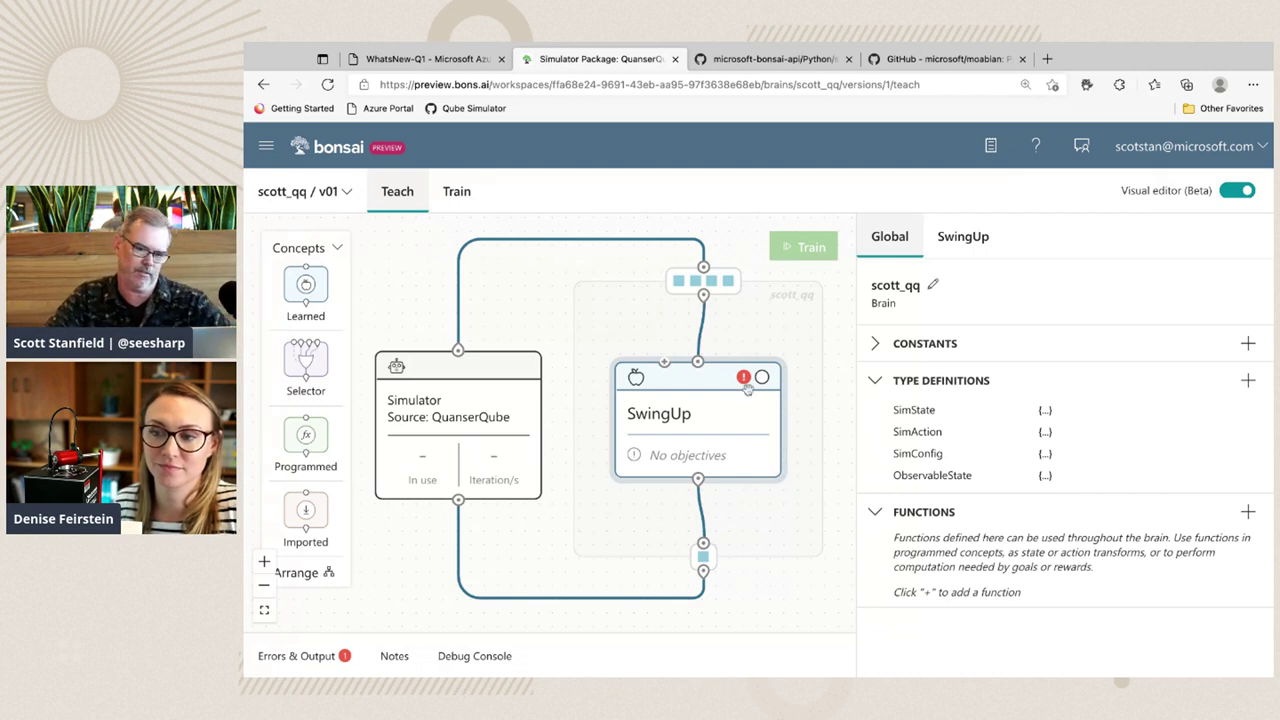
Keep SimAction as SwingUp's output type and set the brain's graph input type to ObservableState.
click(717, 375)
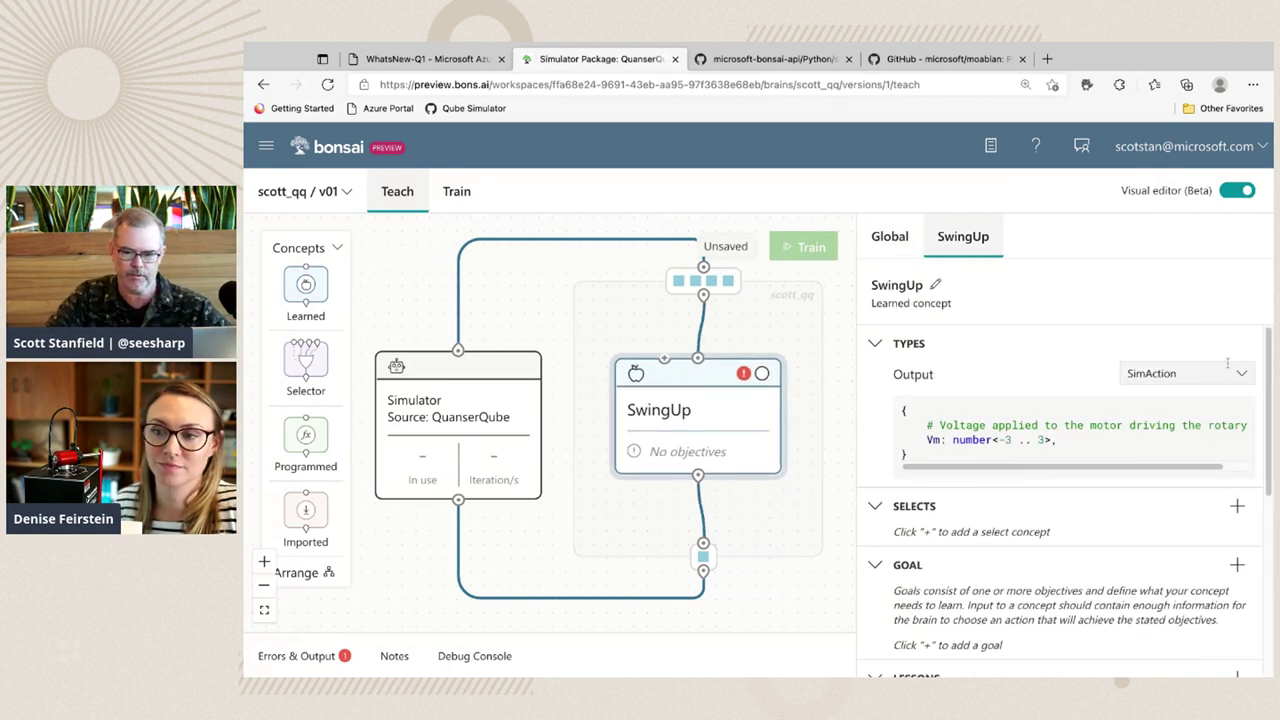
click(1185, 373)
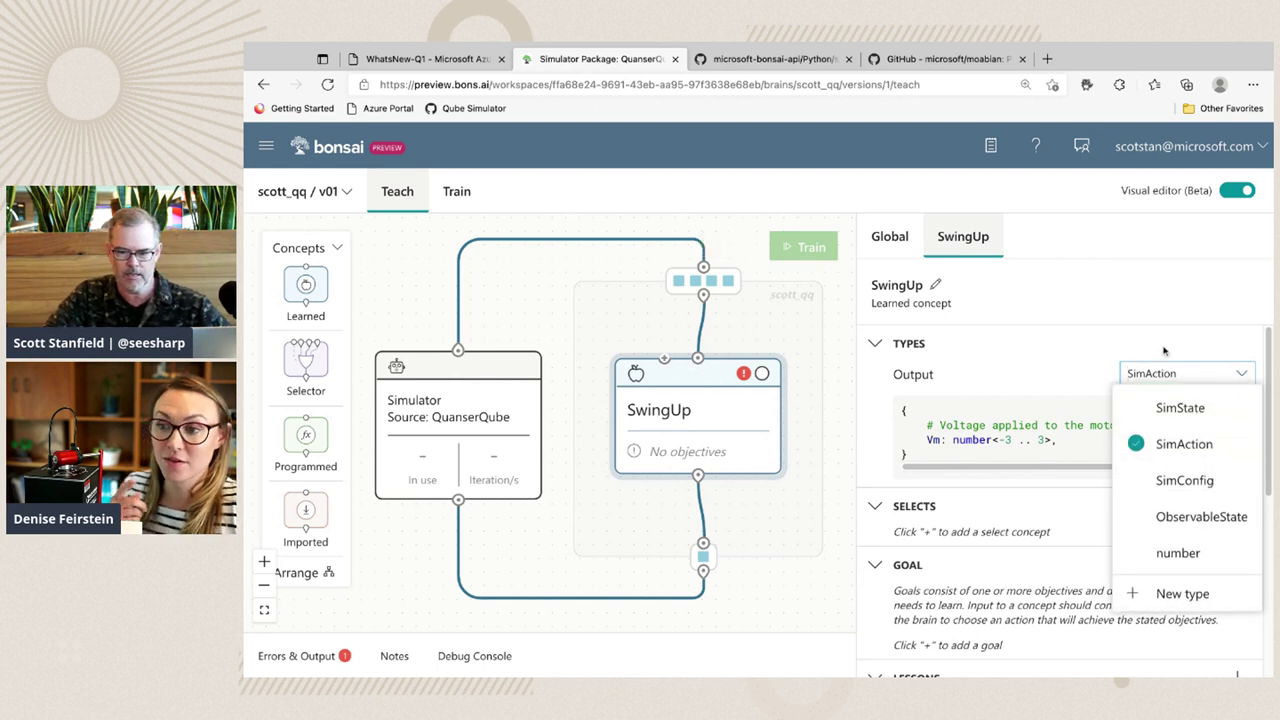
click(1184, 444)
click(728, 273)
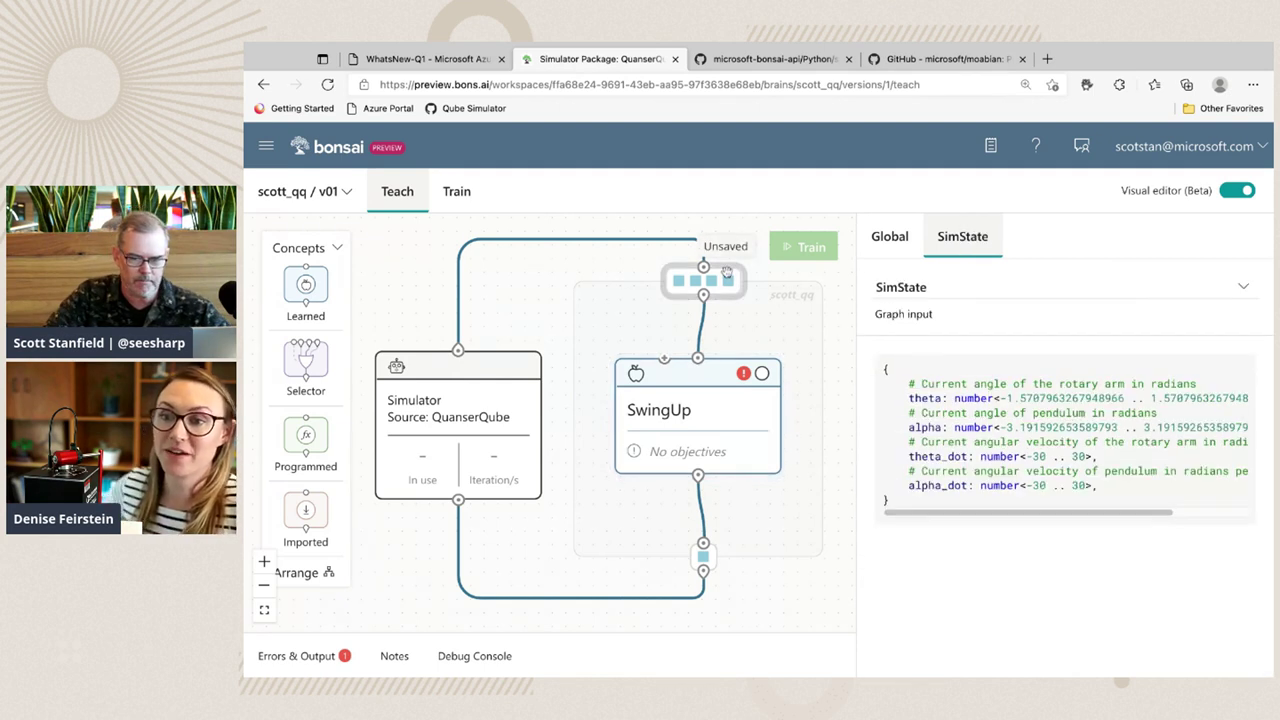
click(1172, 290)
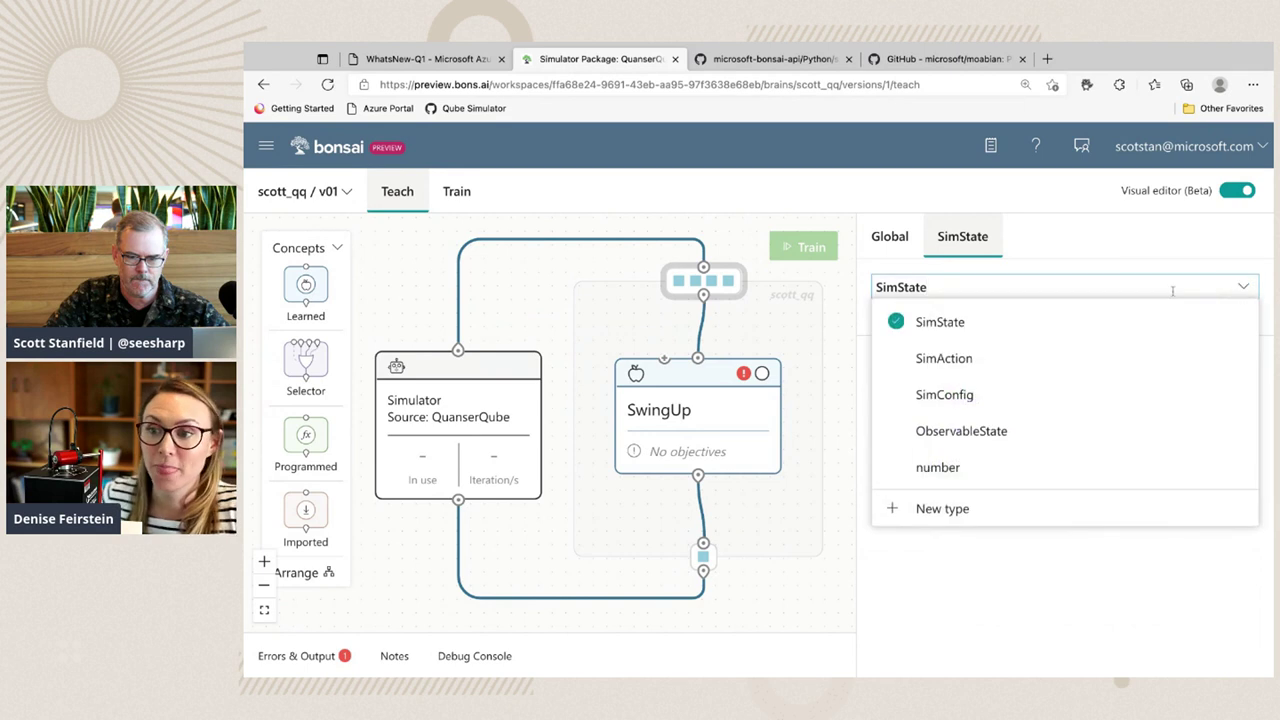
click(900, 432)
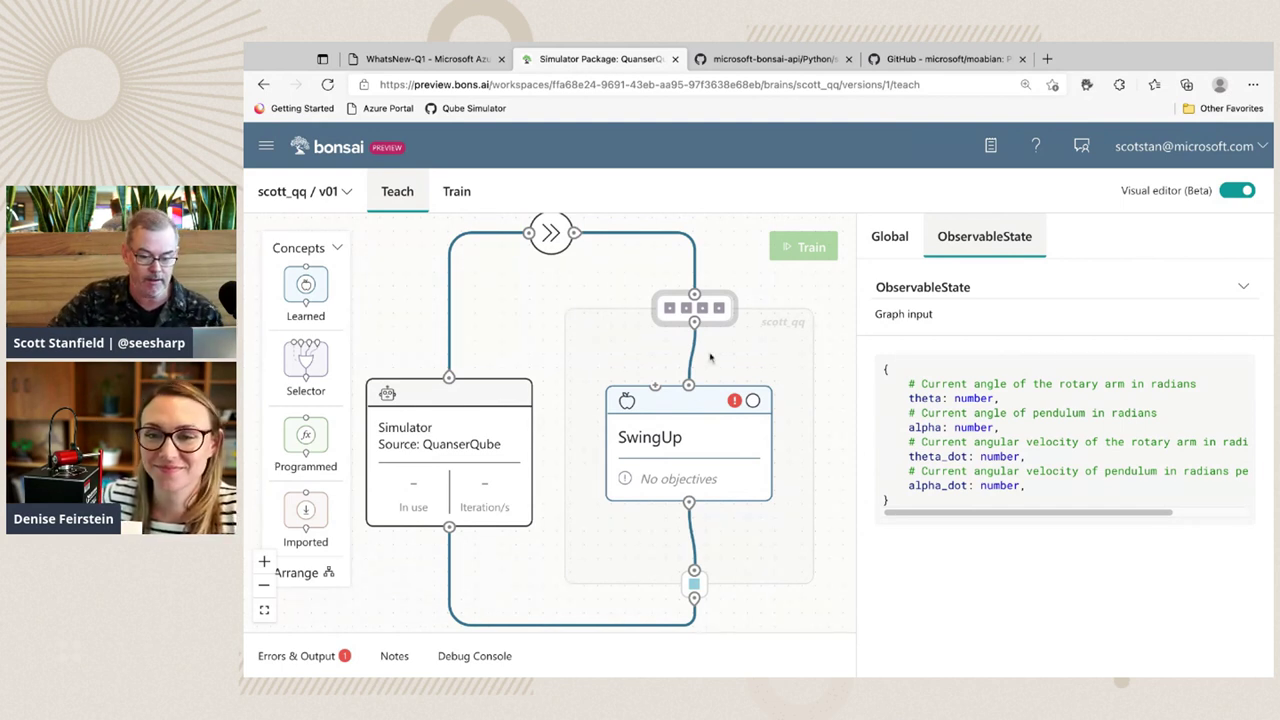
Select the SwingUp concept, nudge it slightly upward in the graph, and collapse its Types and Selects sections.
click(692, 397)
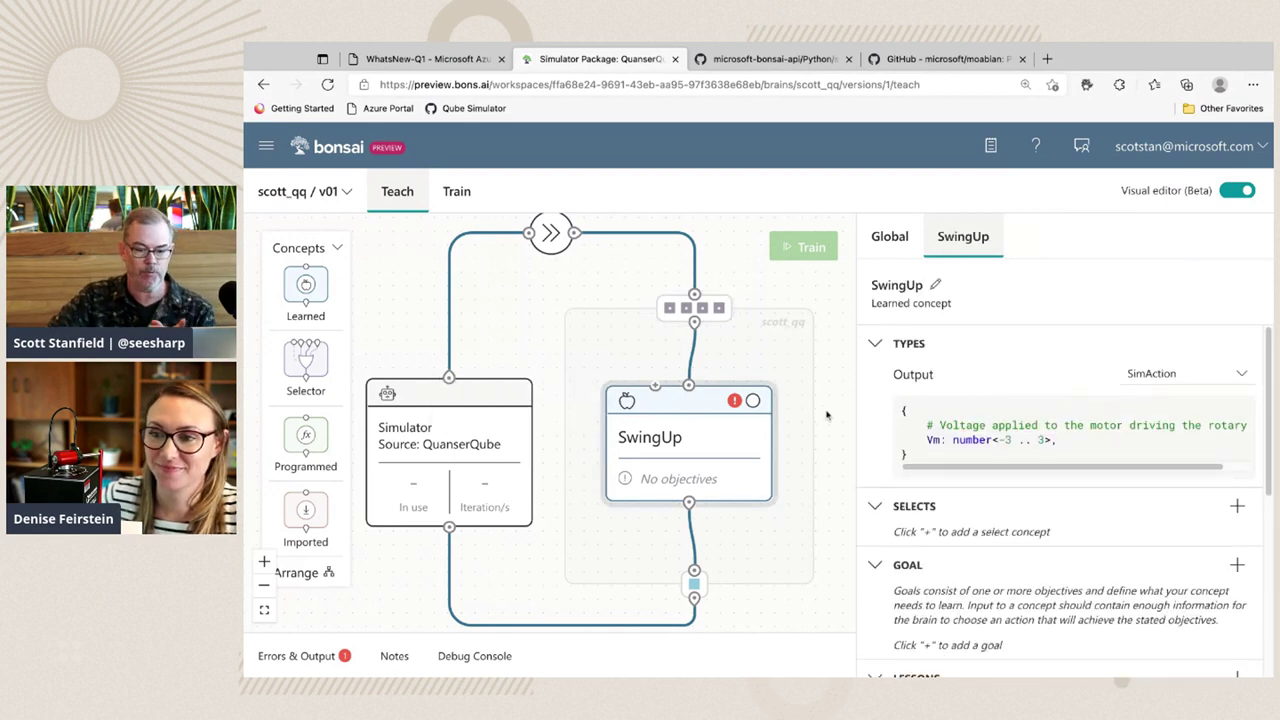
scroll(710, 390, down, 1)
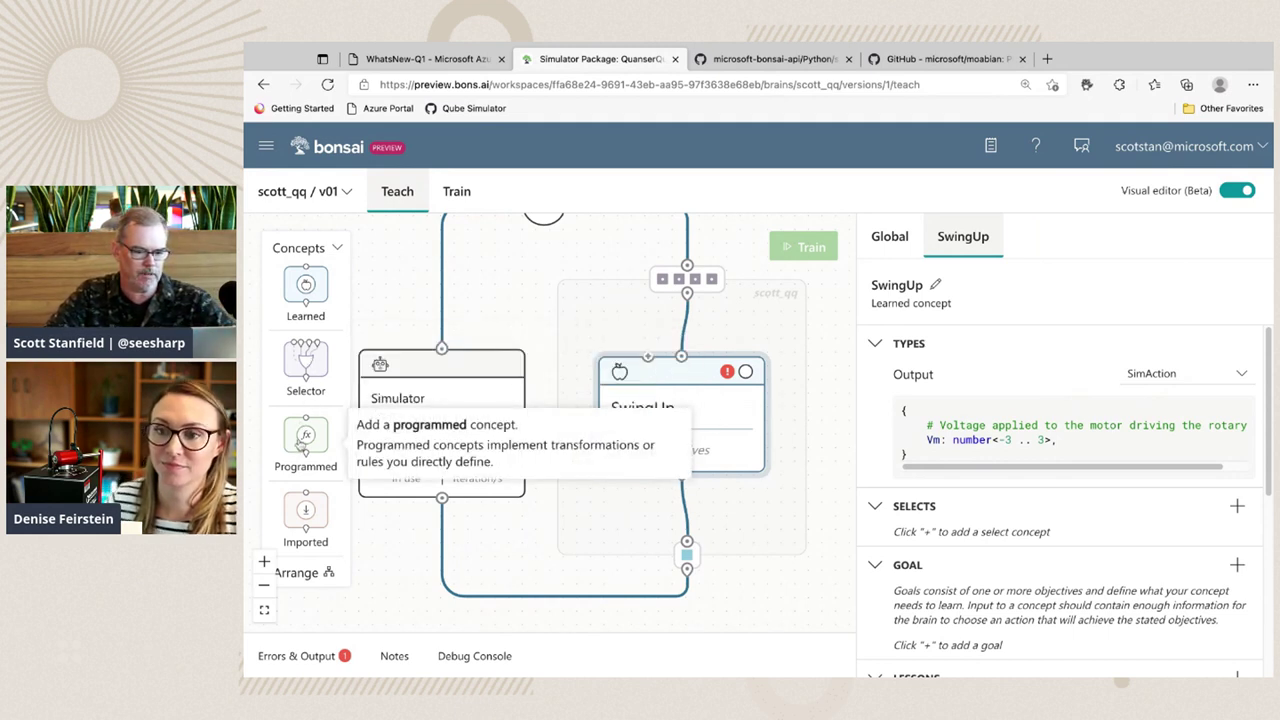
drag(697, 371, 697, 364)
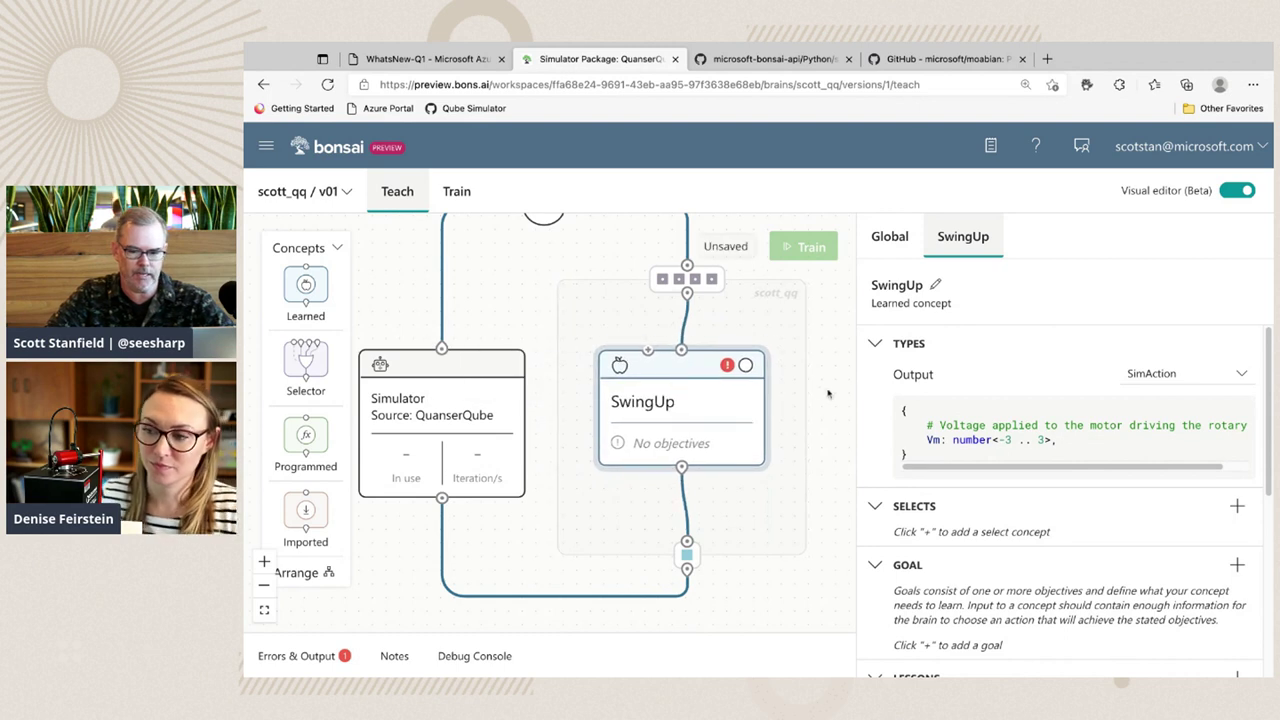
click(875, 345)
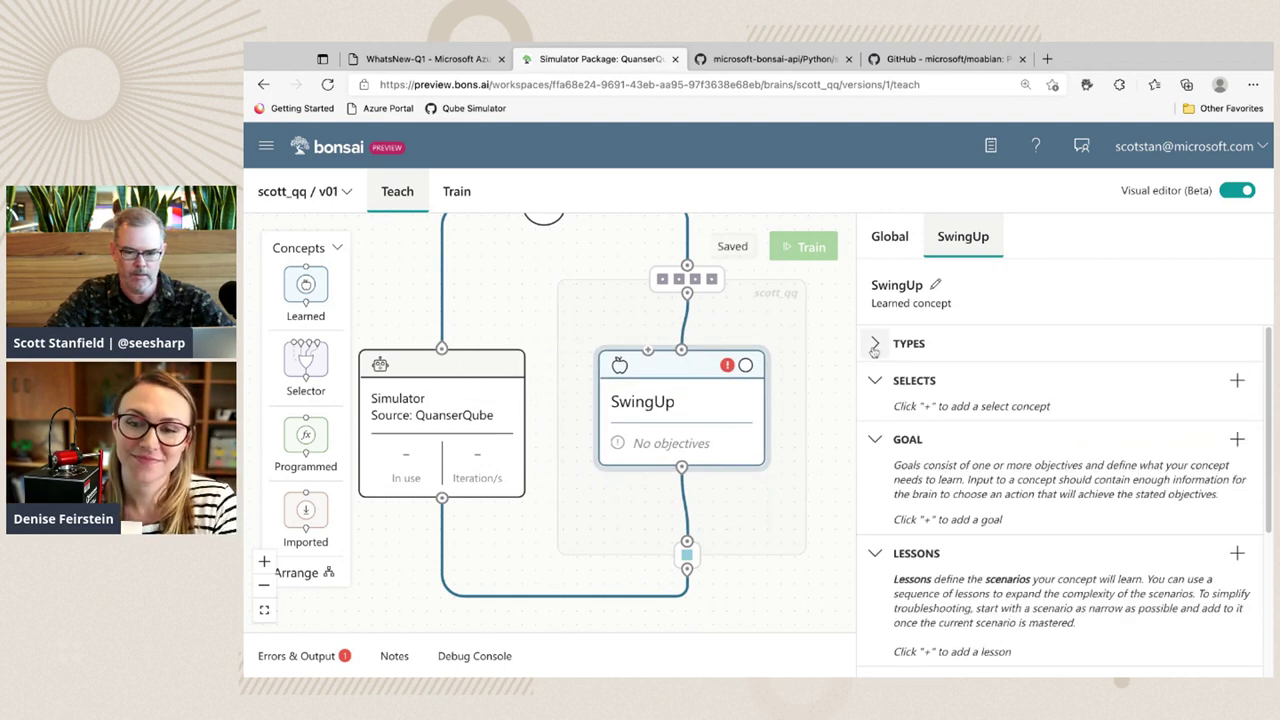
click(874, 380)
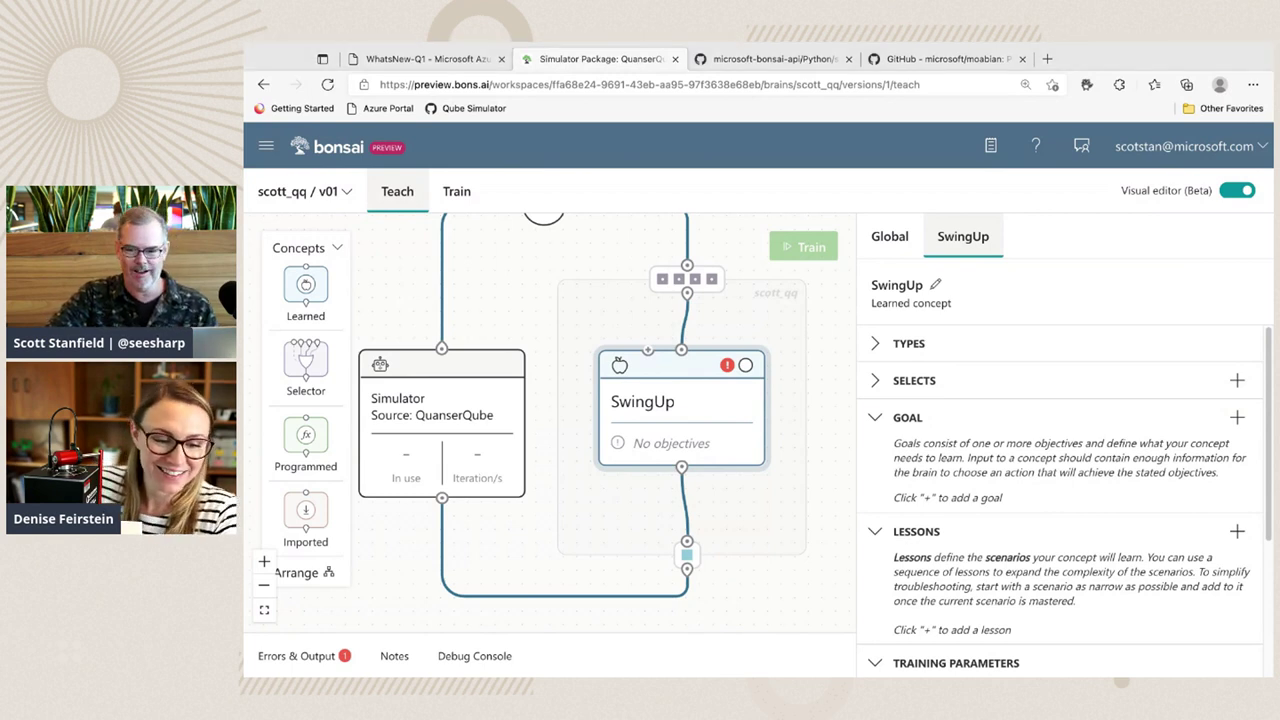
Start a new goal for SwingUp and insert the avoid objective template inside its braces.
click(1237, 417)
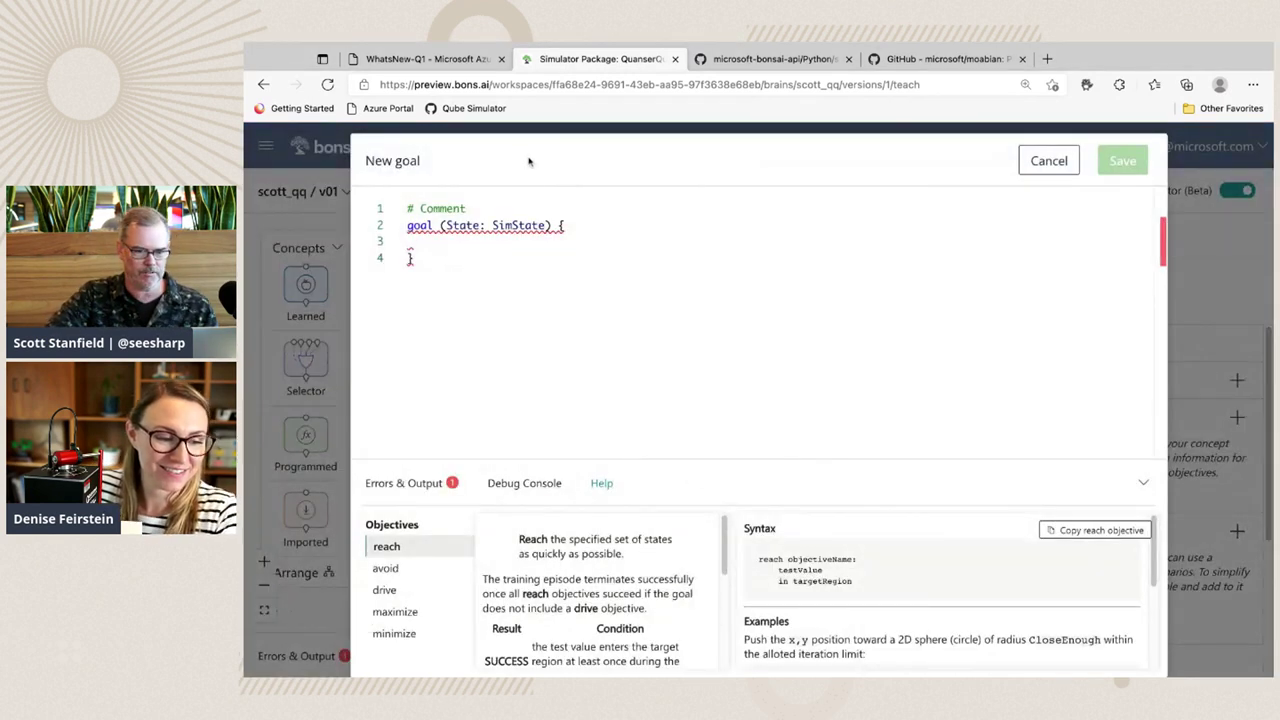
click(419, 242)
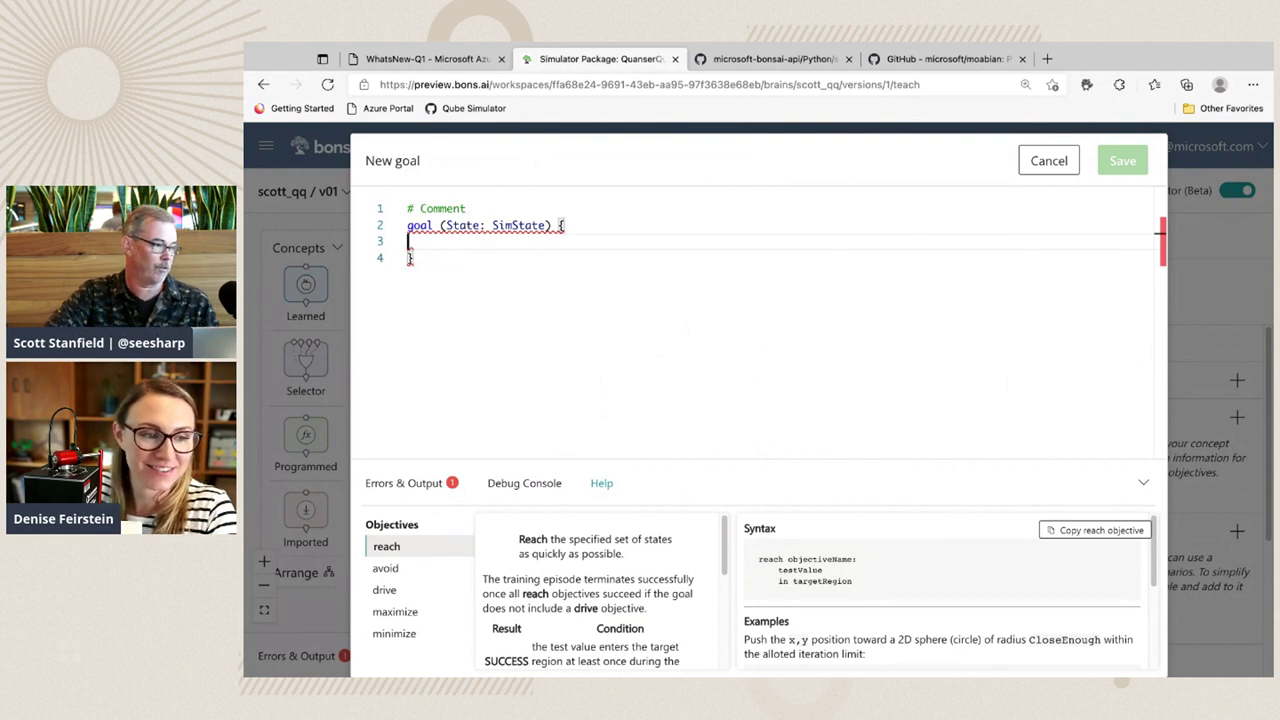
click(400, 568)
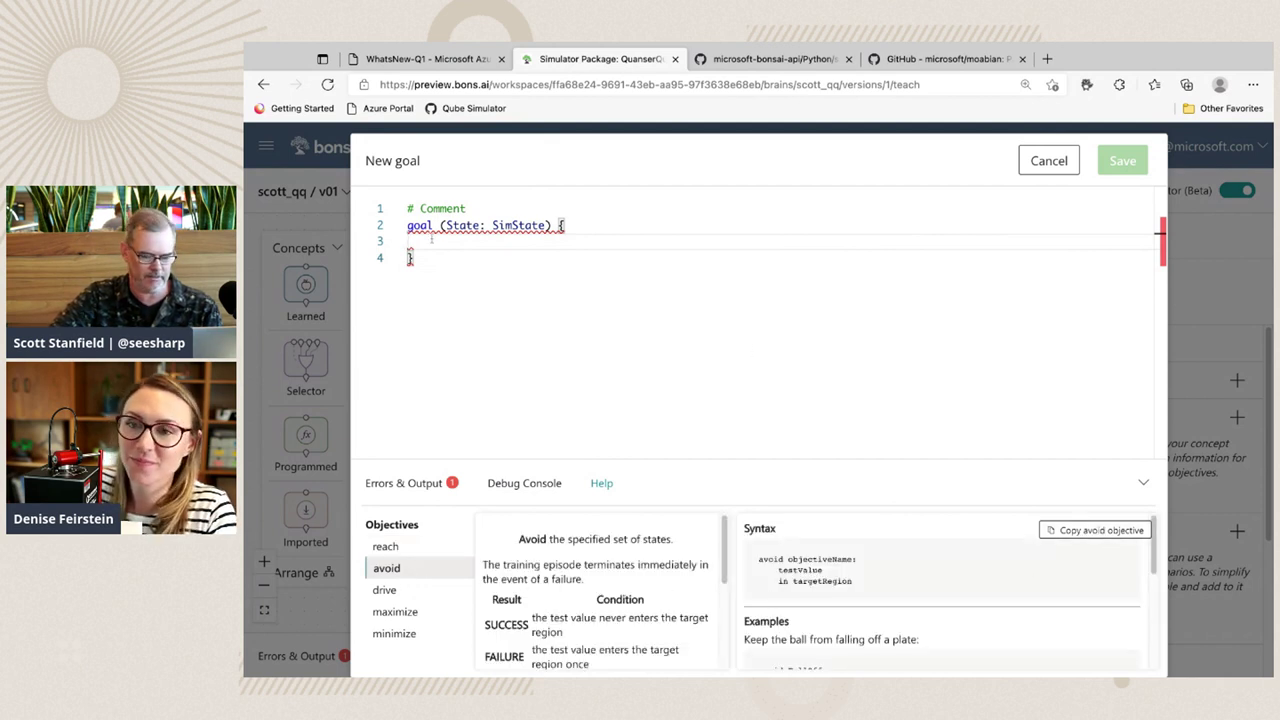
text(avoid objectiveName:     testValue     in targetRegion)
key(Return)
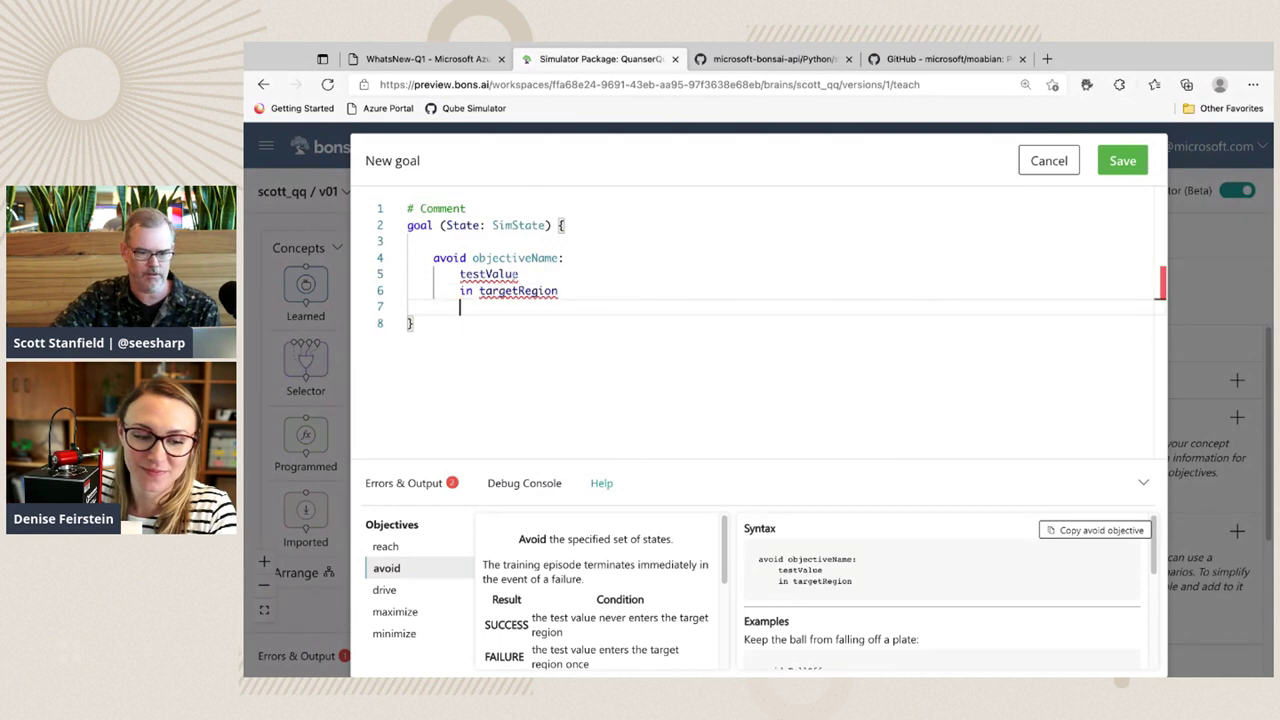
key(Down)
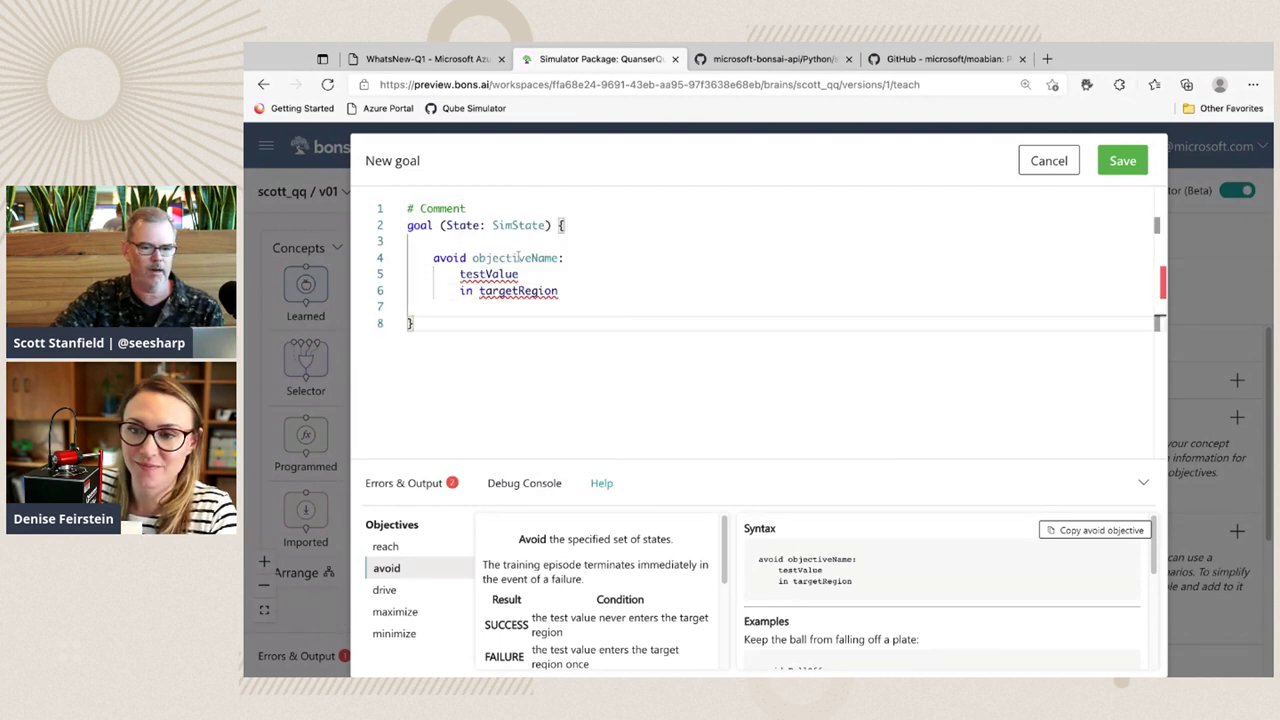
Replace the avoid objective's placeholder name with 'Hit Motor Limit' in single quotes.
double_click(518, 257)
key(BackSpace)
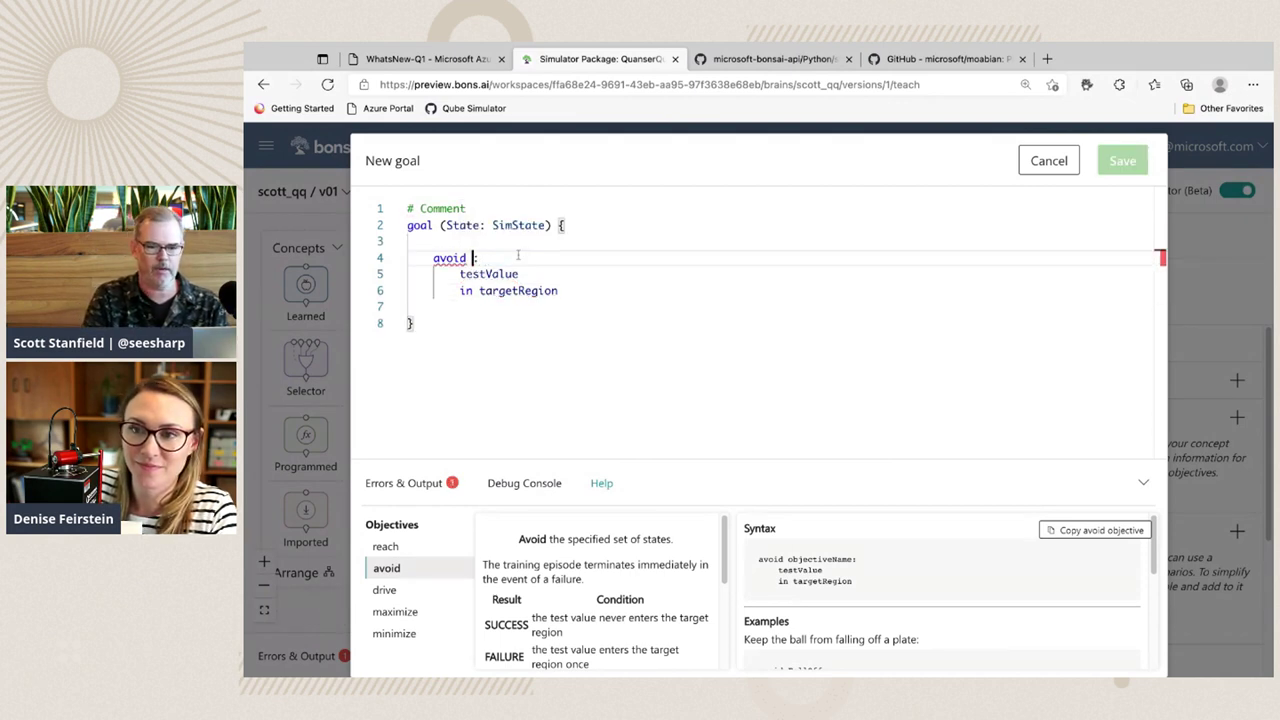
text('Hit Motor )
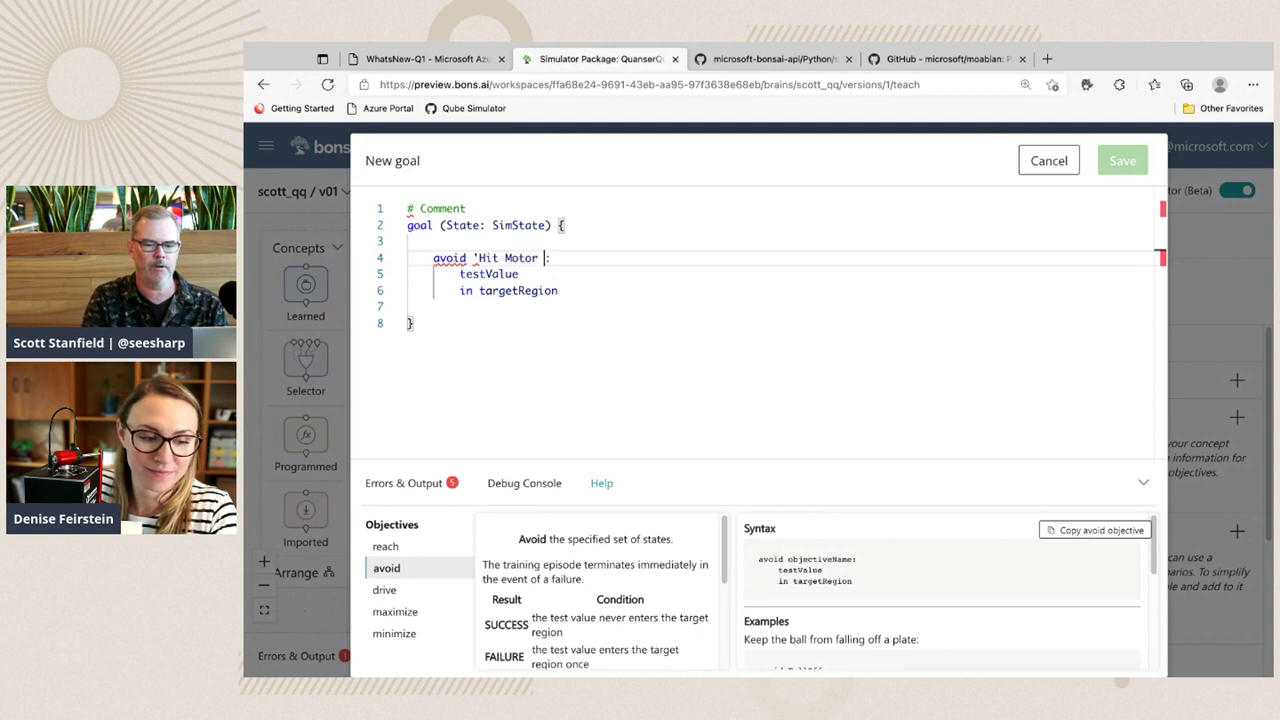
text(Limit')
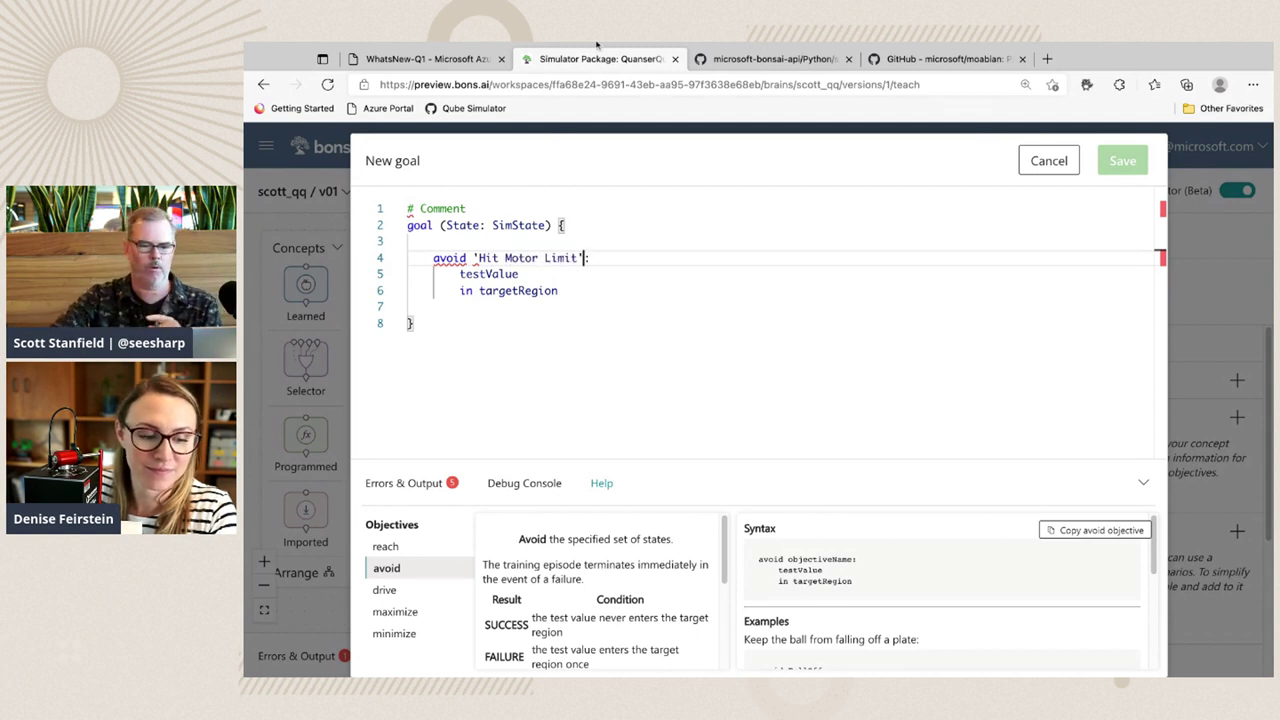
Set the avoid objective's test value to Math.Abs(State.theta).
double_click(488, 273)
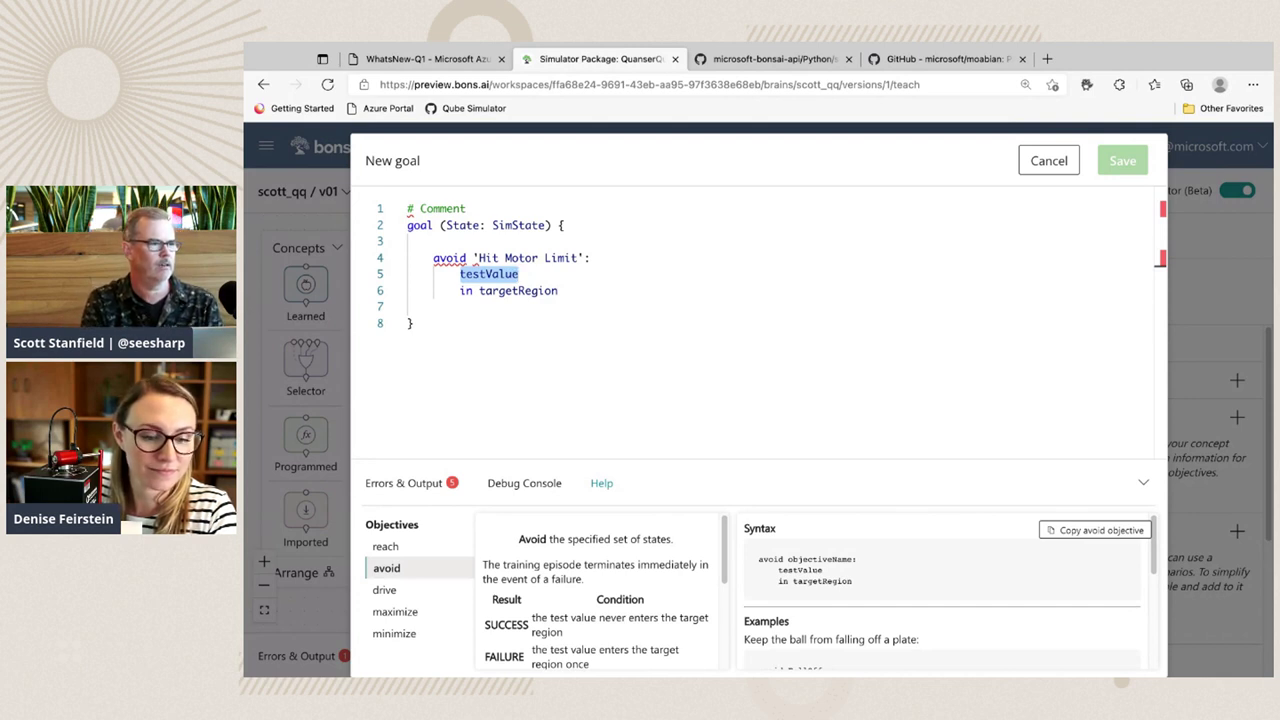
text(Math.Ab)
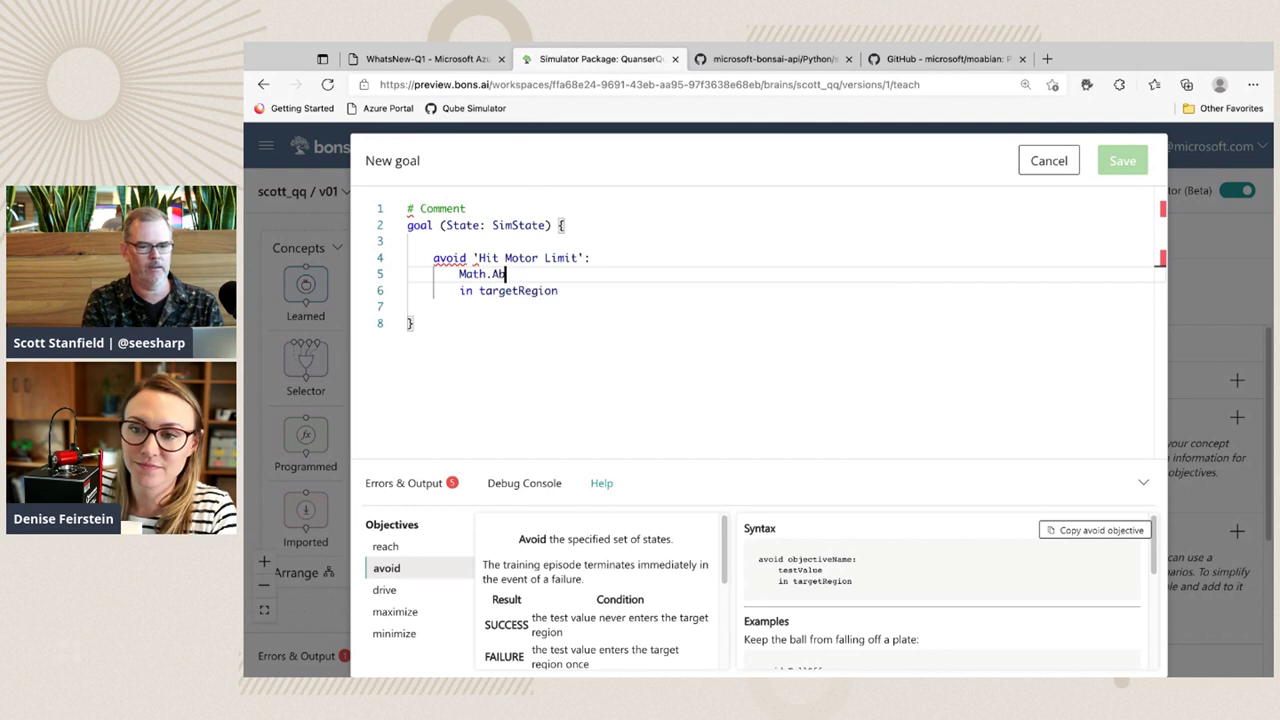
text(s()
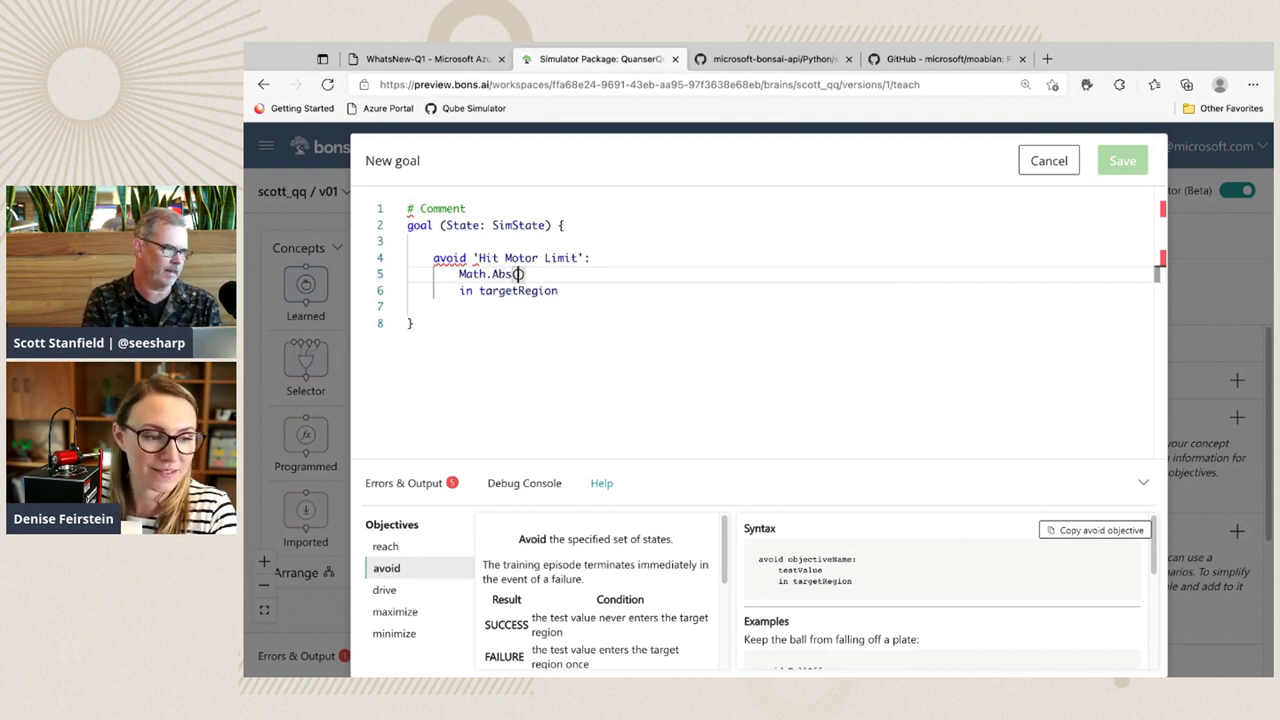
text(State.)
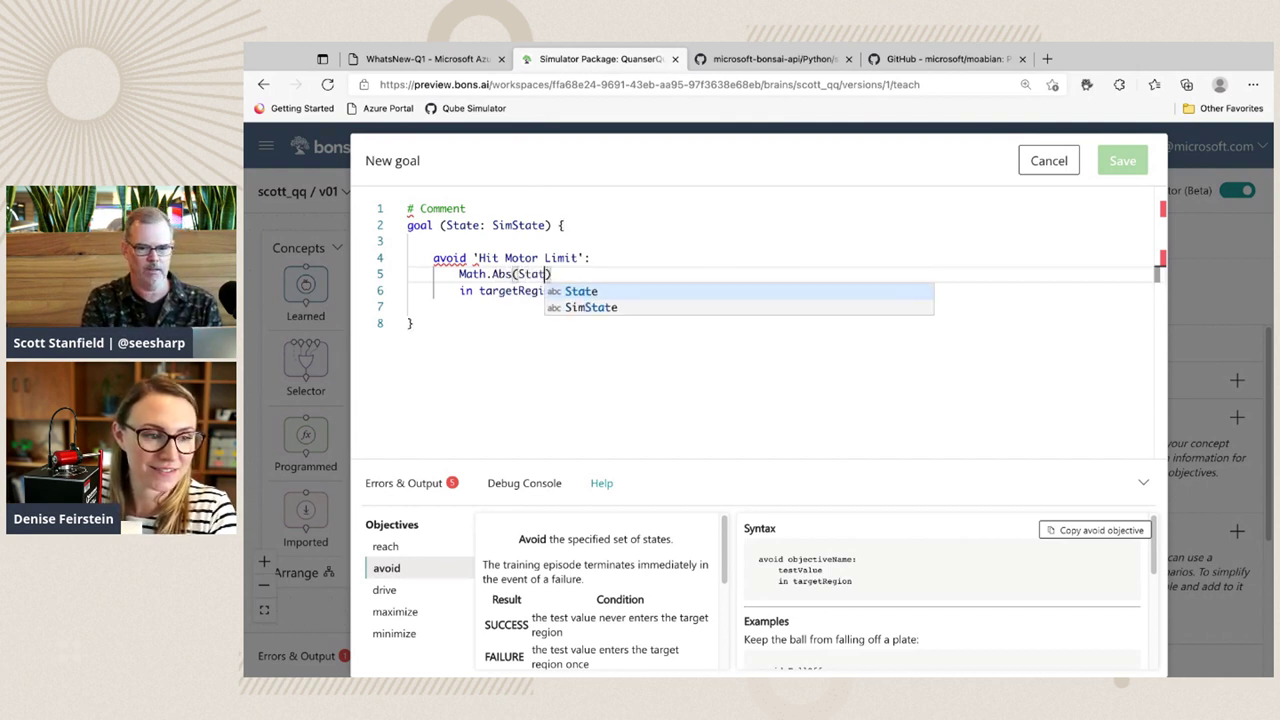
text(theta)
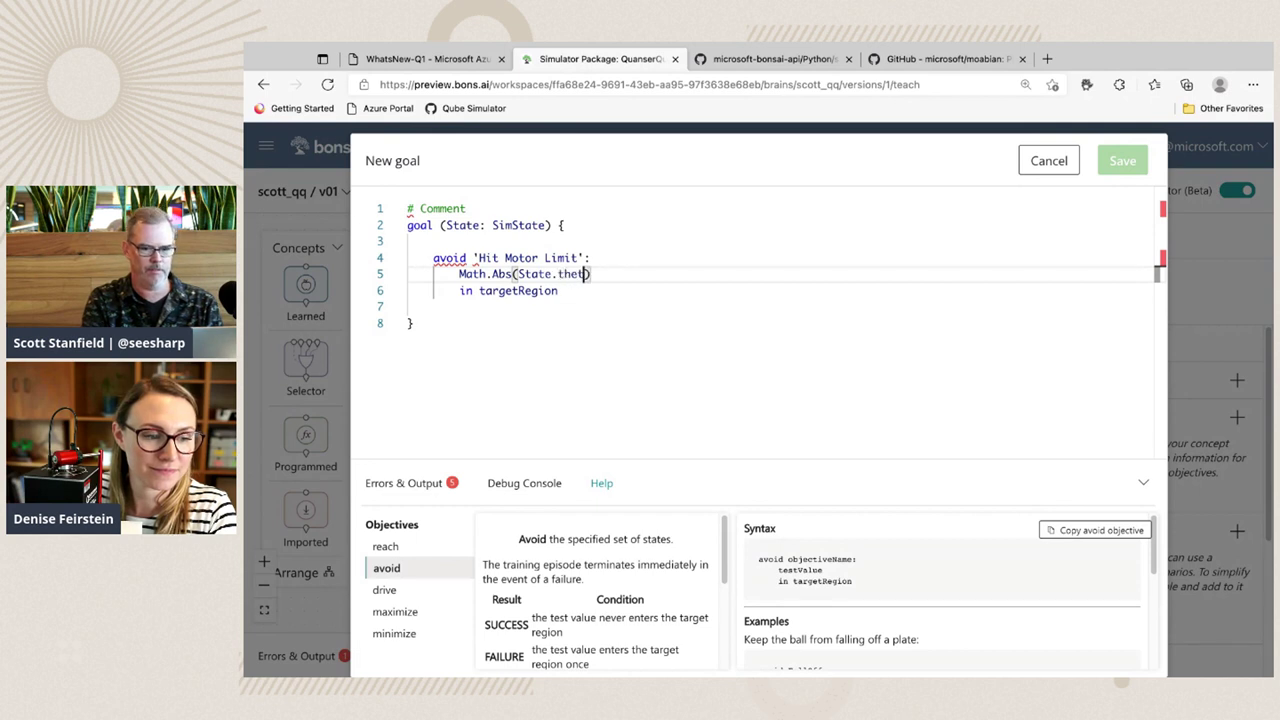
Replace the avoid objective's target region with Goal.RangeAbove(DegreesToRadians(theta_rotation_threshold)).
double_click(518, 290)
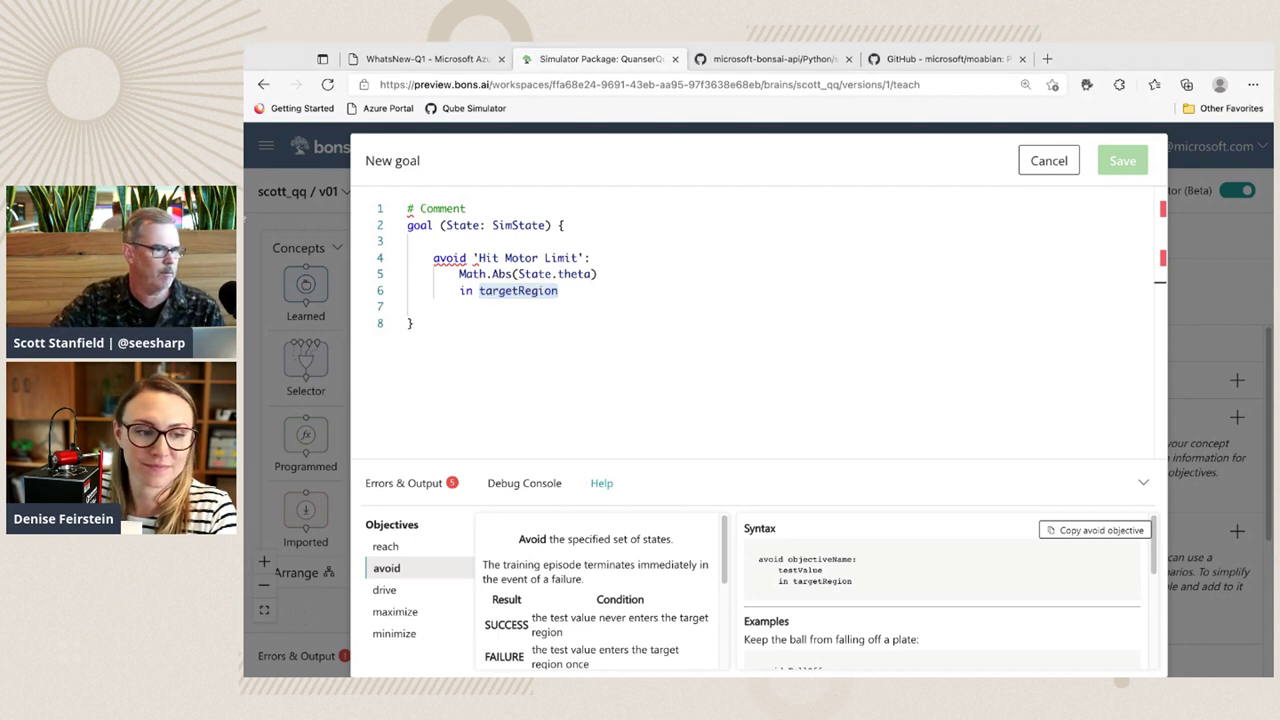
key(alt+Tab)
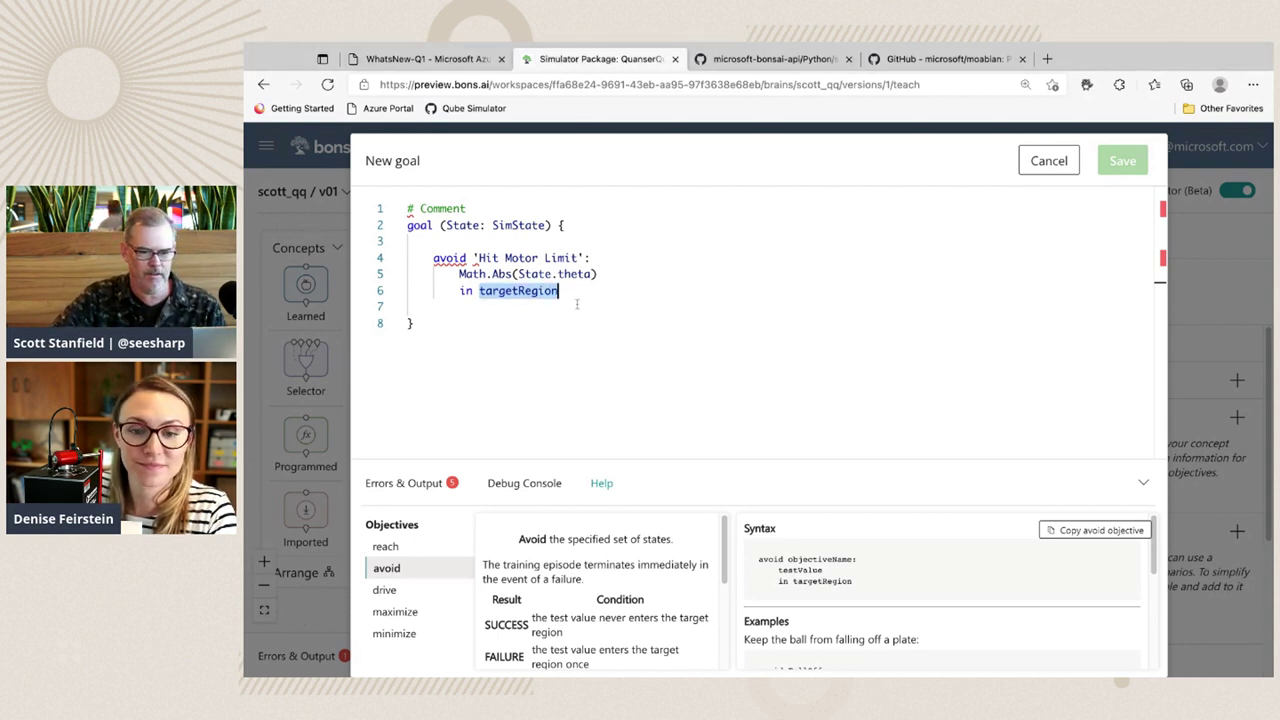
text(Goal.RangeAbove(DegreesToRadians(theta_rotation_threshold)))
click(855, 331)
click(897, 291)
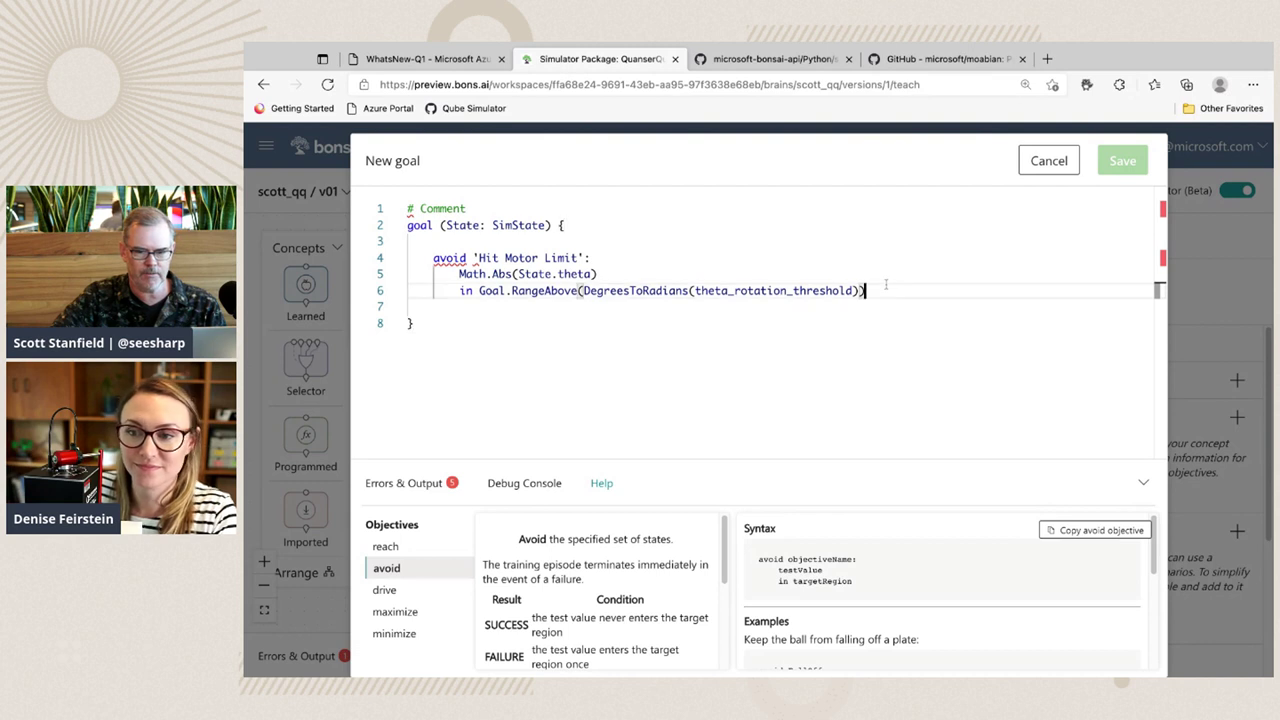
key(shift+Up)
key(shift+Up)
key(shift+Up)
click(873, 280)
click(892, 290)
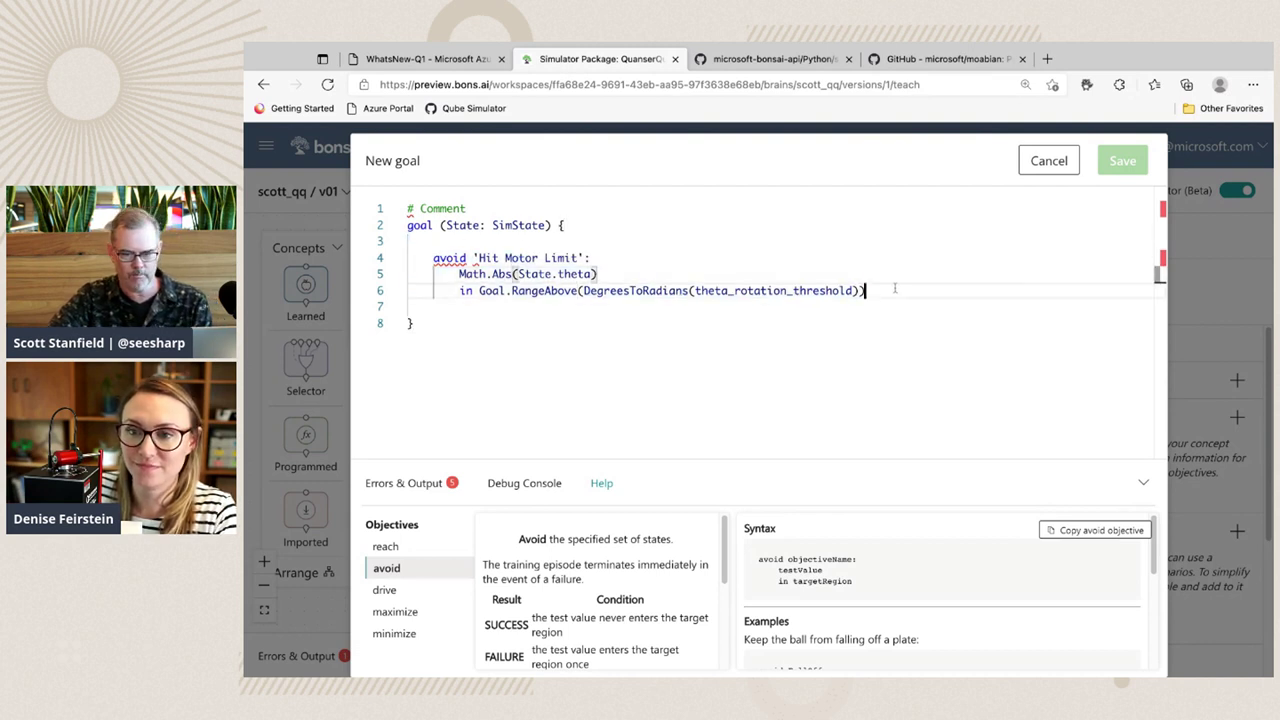
Add a reach objective Swing for Math.Abs(State.alpha) in Goal.RangeBelow(DegreesToRadians(alpha_balance_threshold)), indented level with the avoid objective.
key(Return)
key(Return)
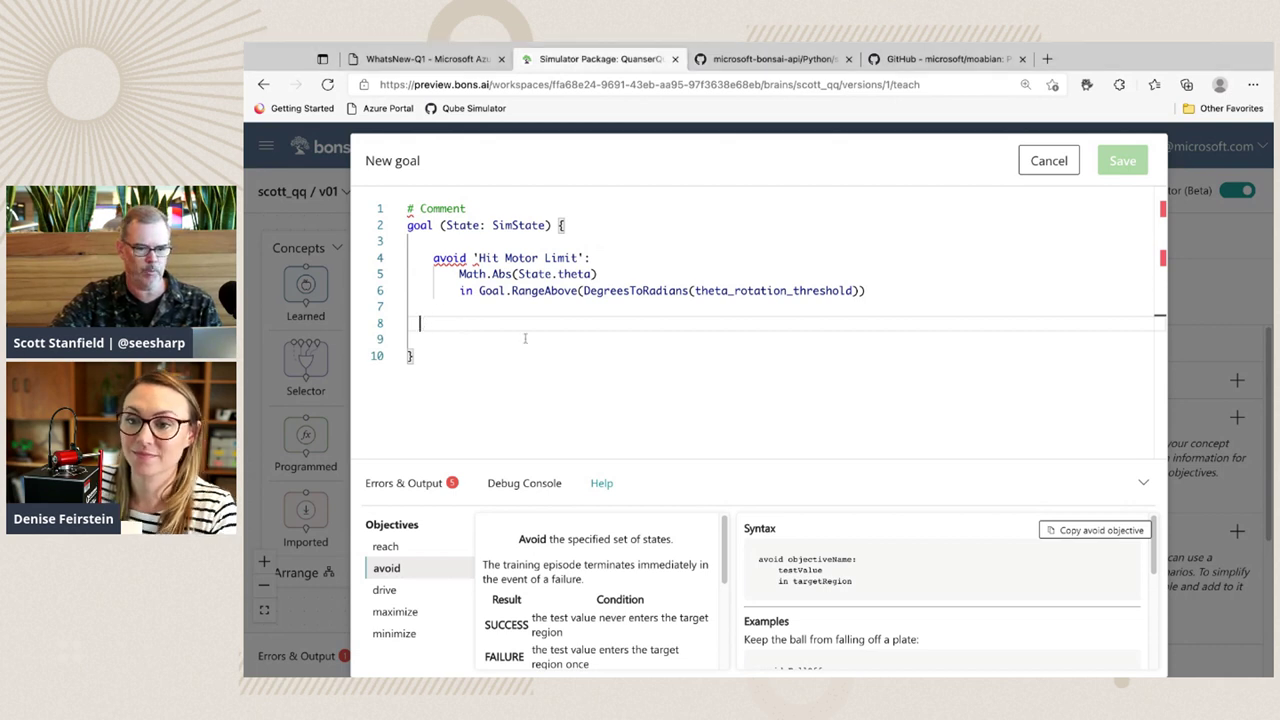
text(reach Swing:         Math.Abs(State.alpha)         in Goal.RangeBelow(DegreesToRadians(alpha_balance_threshold)))
key(Up)
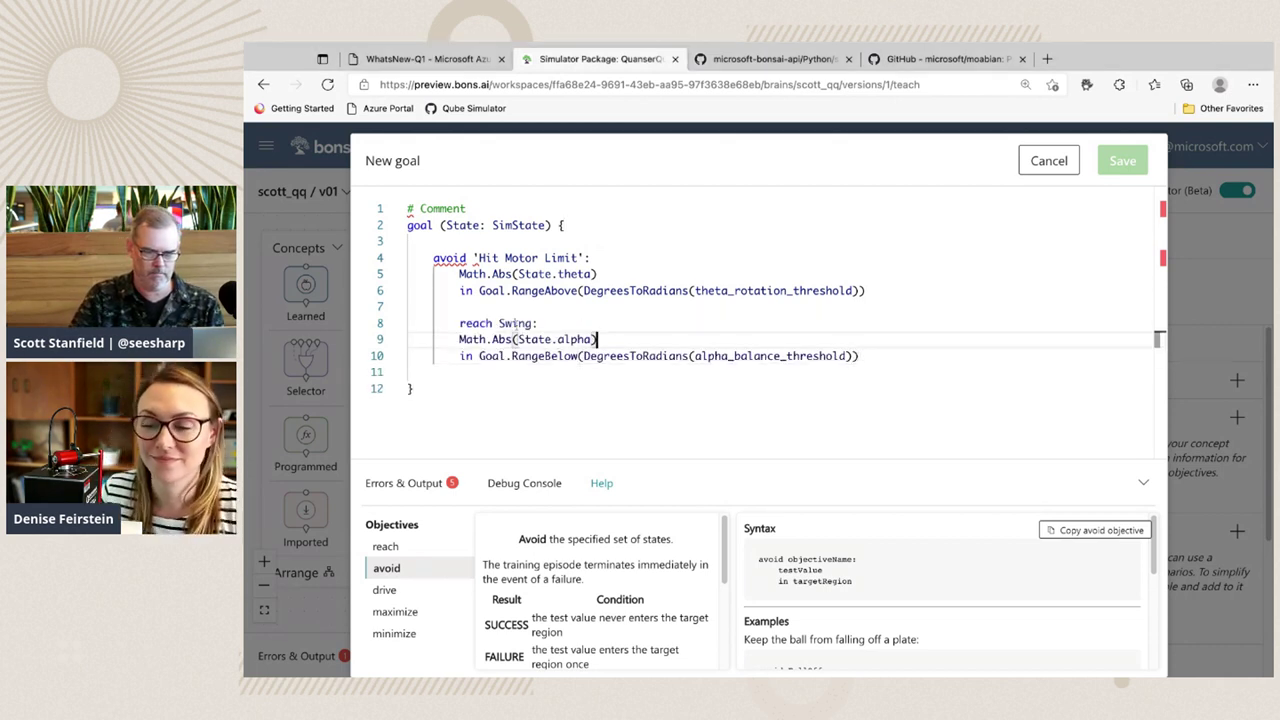
key(Up)
key(Left)
key(Left)
key(Left)
key(Left)
key(Left)
key(Left)
key(Left)
key(Left)
key(Left)
key(Left)
key(Left)
key(Left)
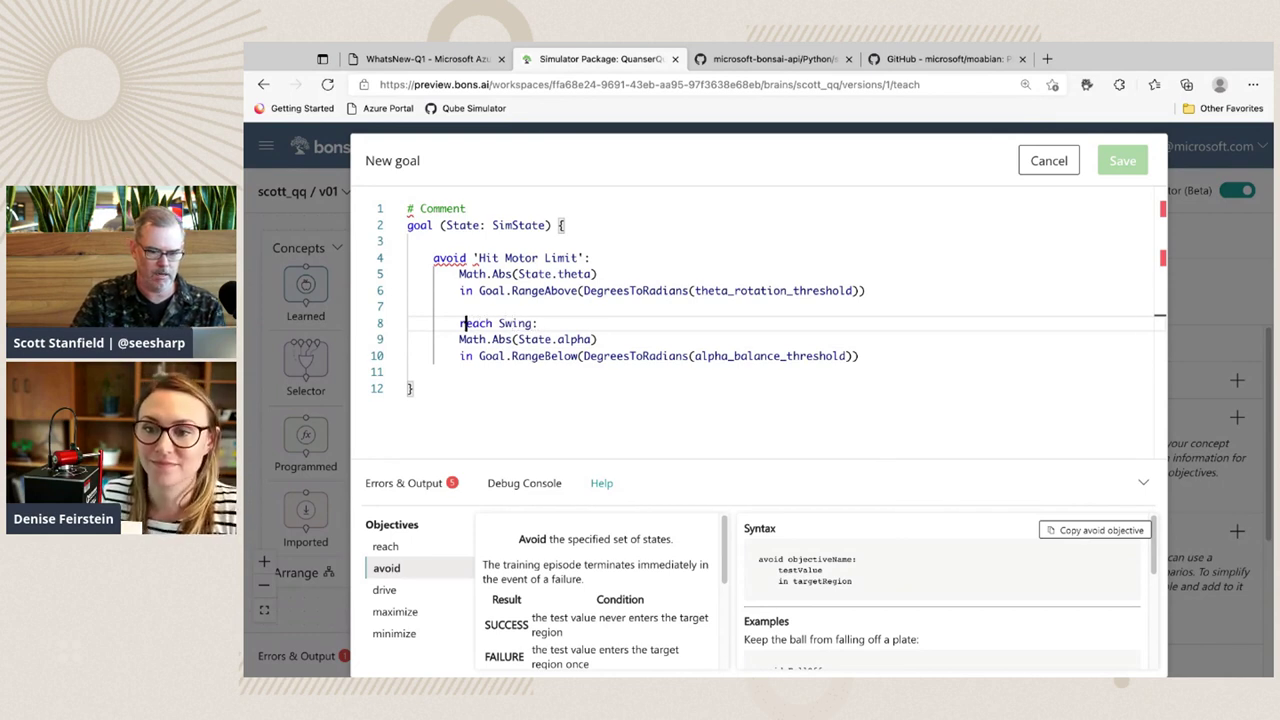
key(BackSpace)
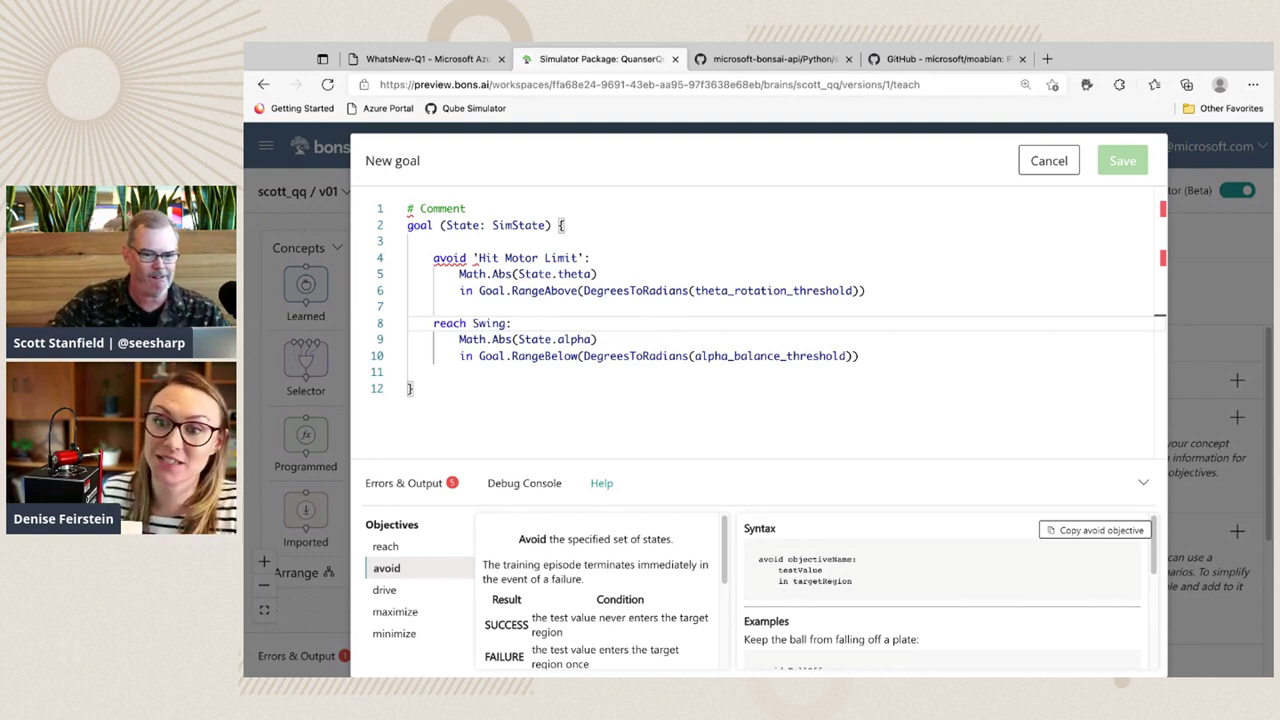
Change the goal's State parameter type to ObservableState.
click(493, 225)
click(524, 257)
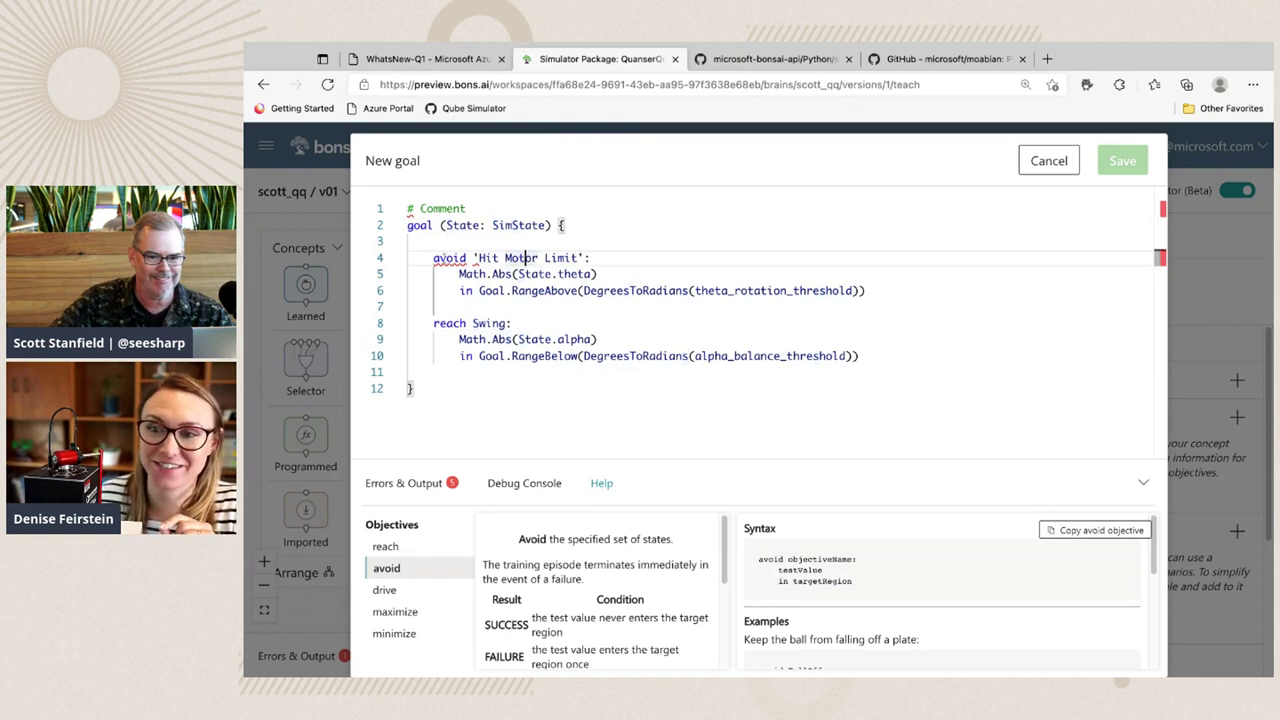
click(459, 274)
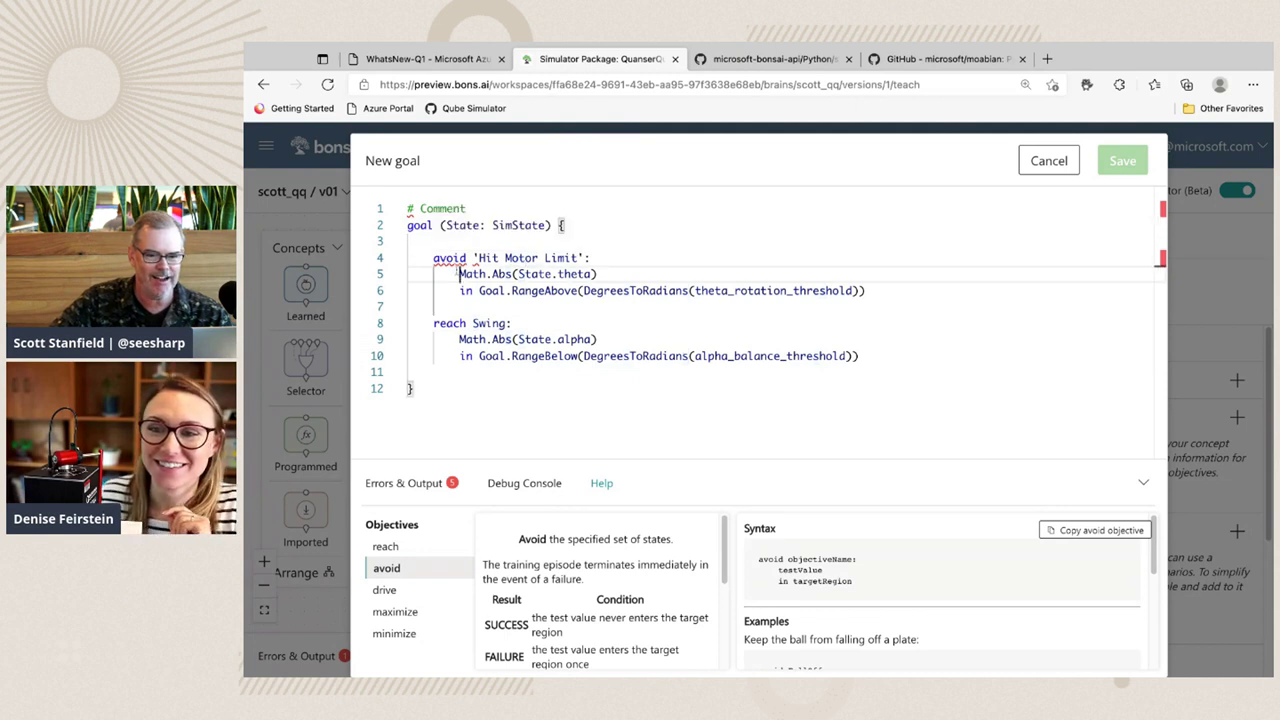
double_click(508, 225)
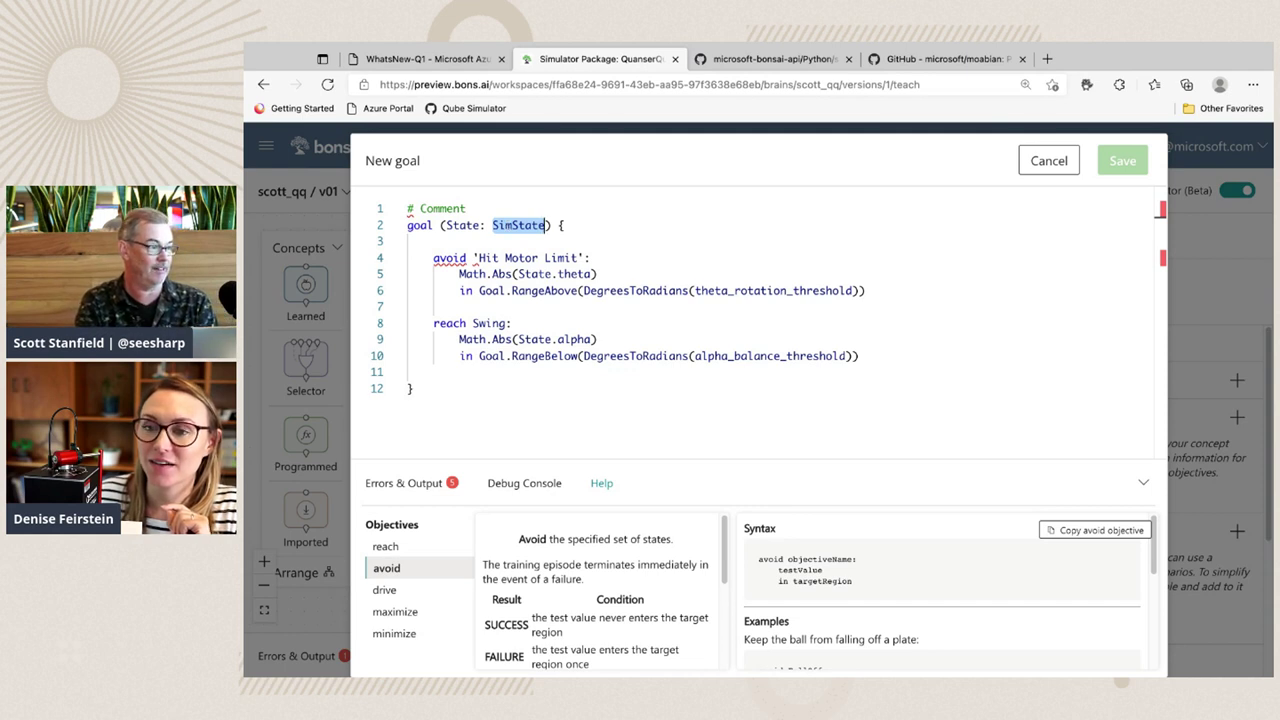
text(Q)
text(bservableStaat)
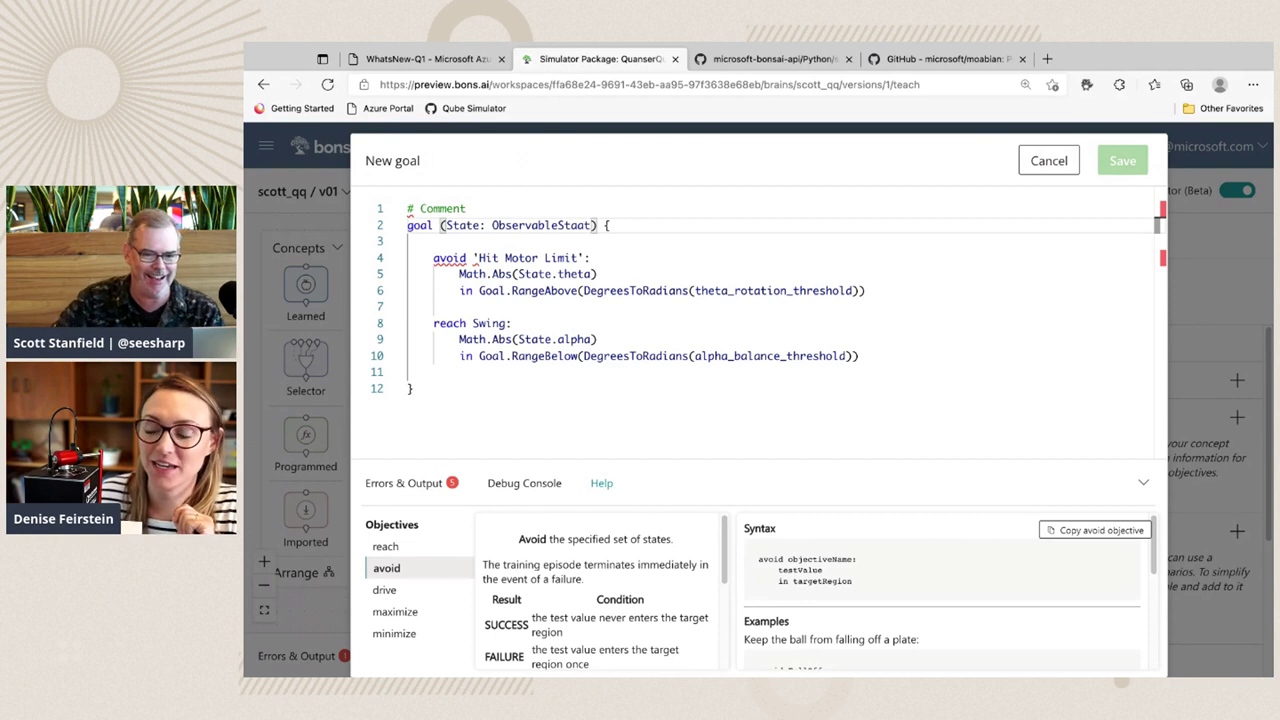
key(BackSpace)
key(BackSpace)
text(te)
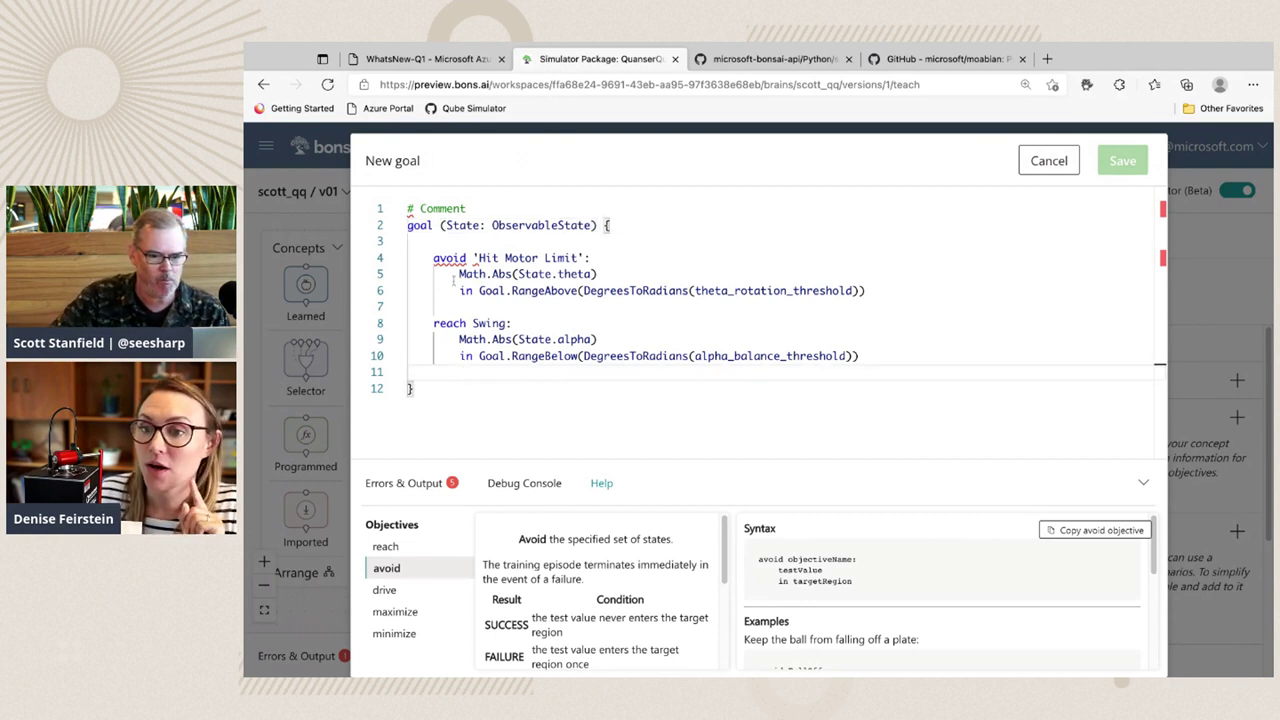
Select the whole goal code and the DegreesToRadians function name in the avoid objective, and close the new goal without saving.
mouse_move(446, 260)
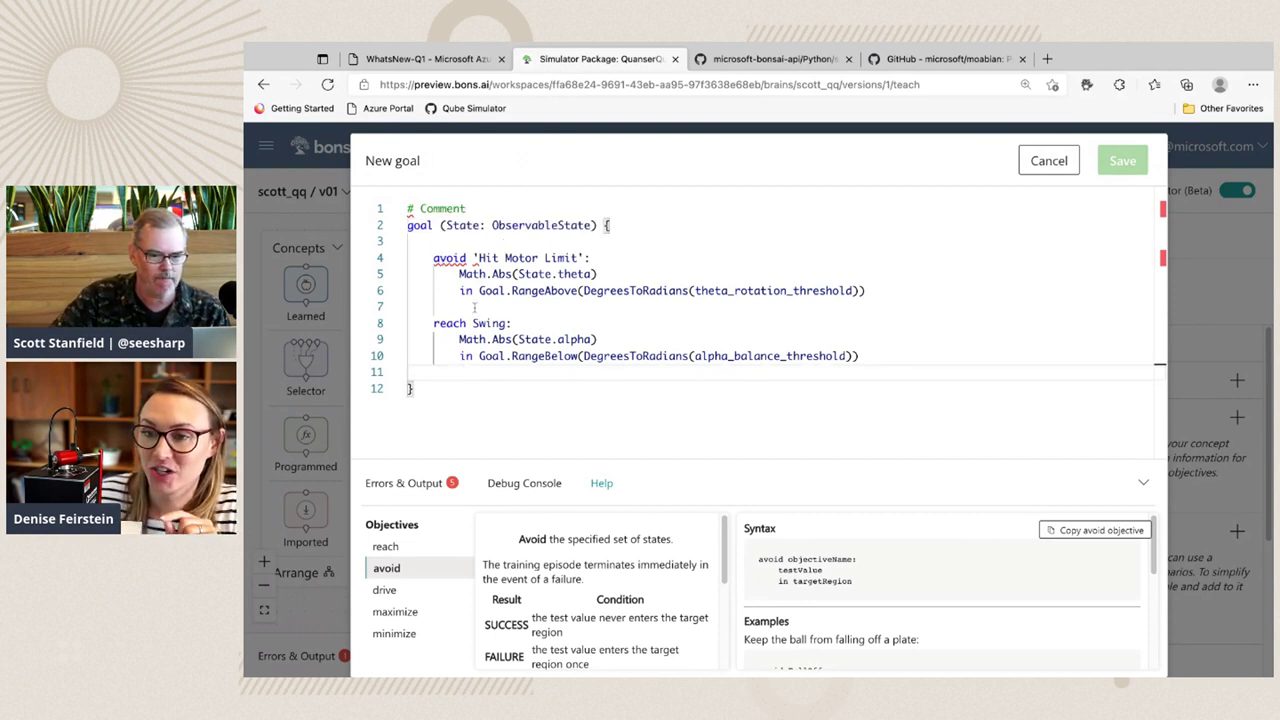
click(513, 305)
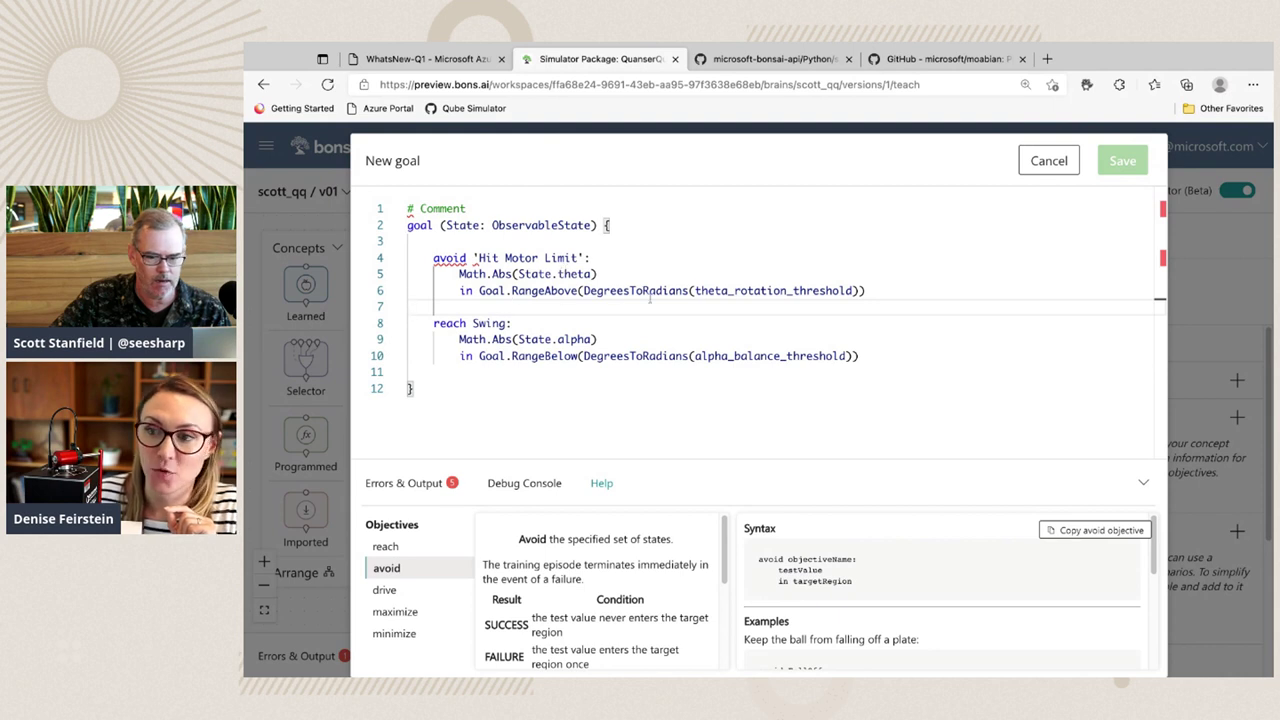
click(905, 258)
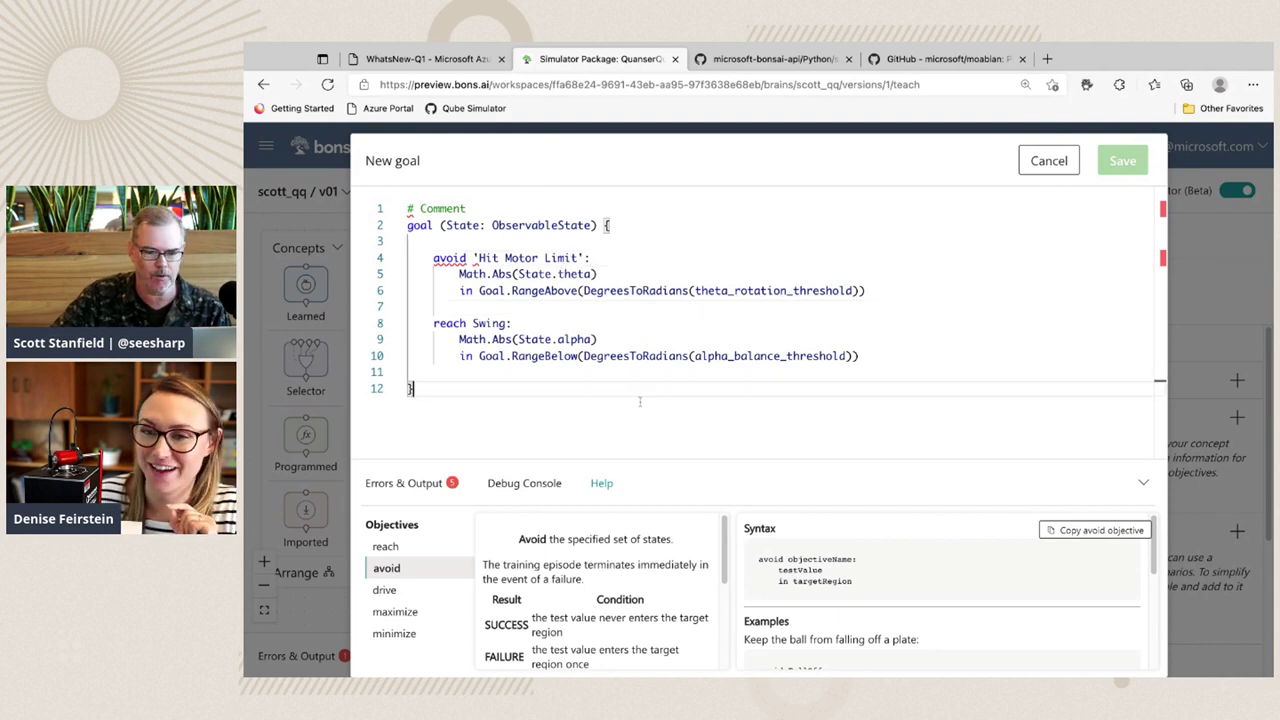
key(ctrl+a)
click(877, 234)
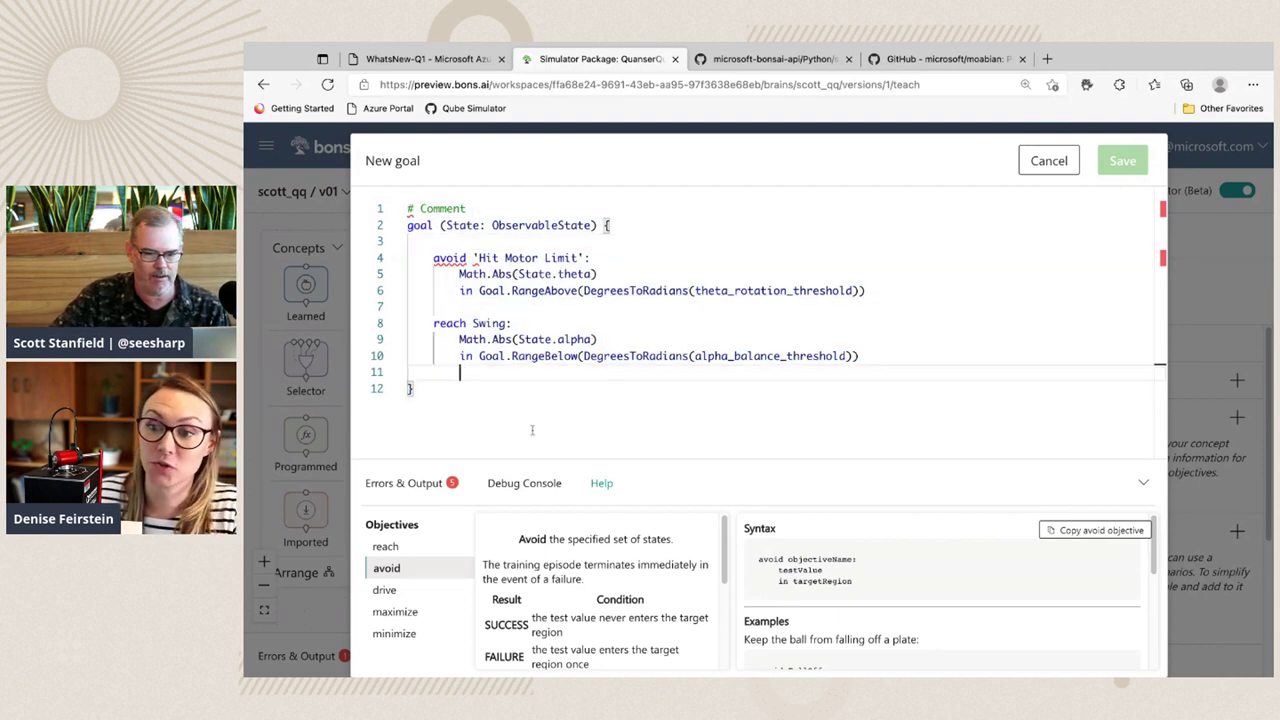
drag(920, 395, 407, 208)
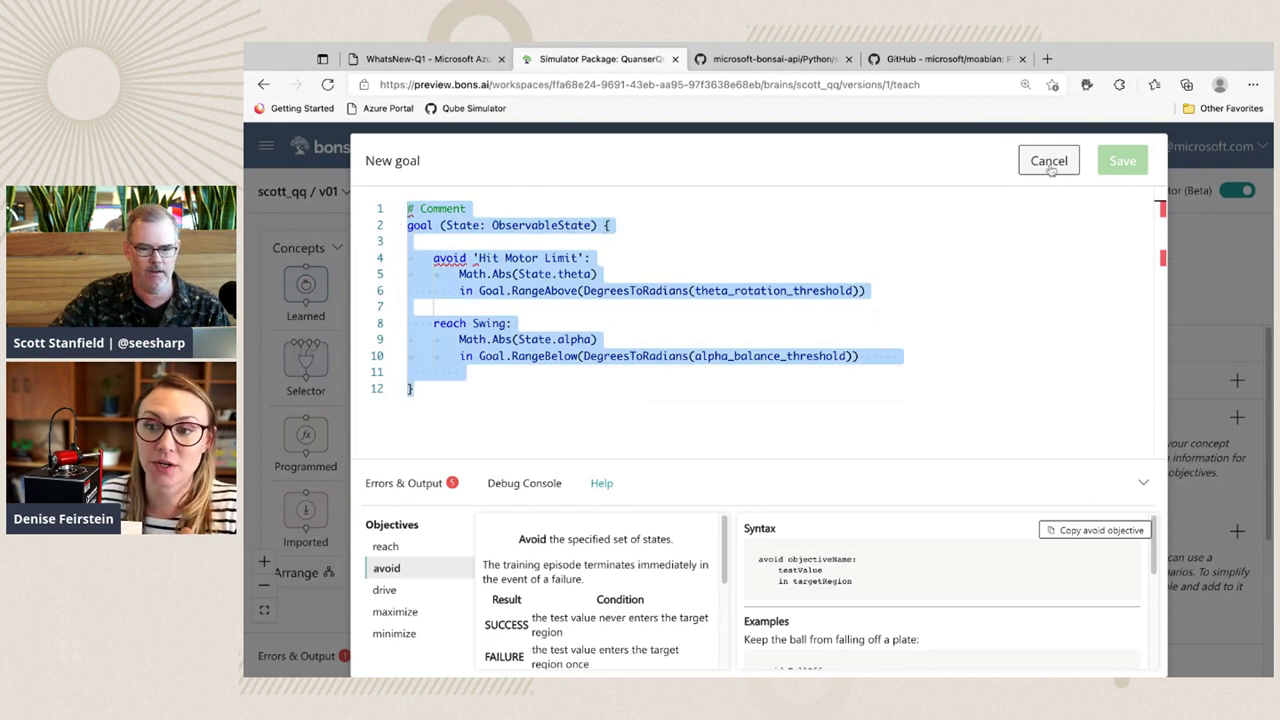
double_click(628, 291)
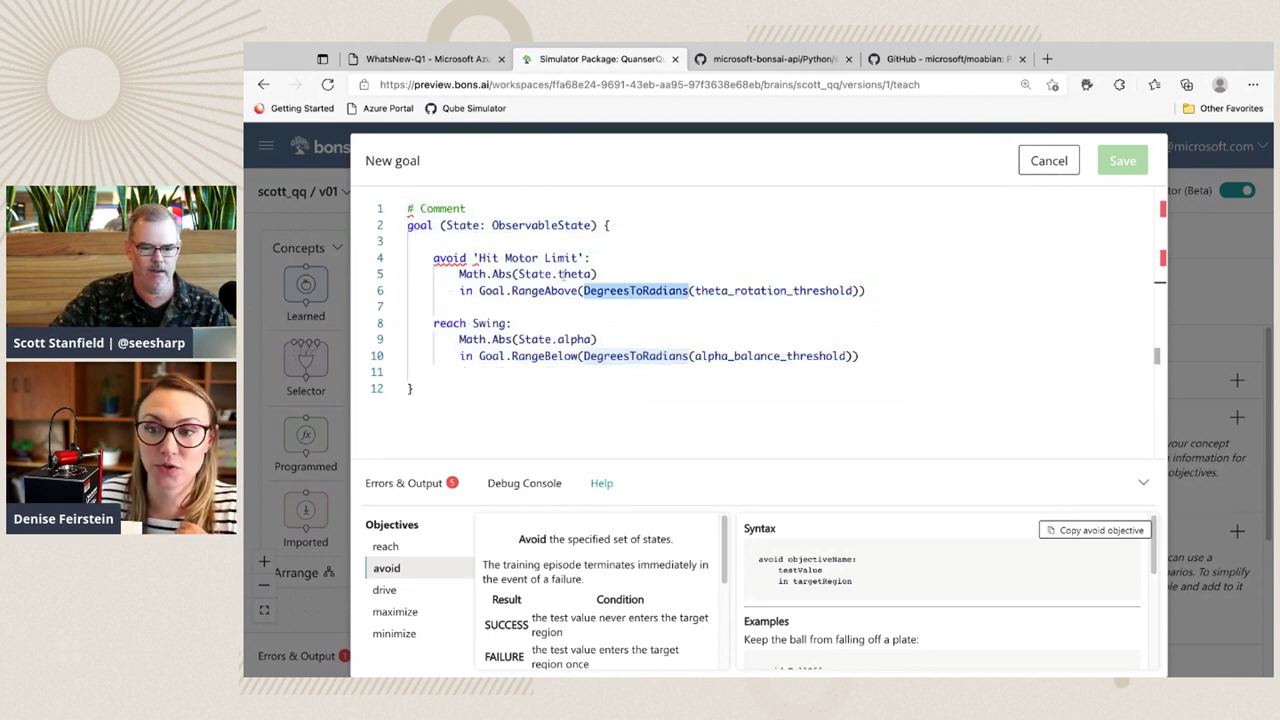
click(1052, 161)
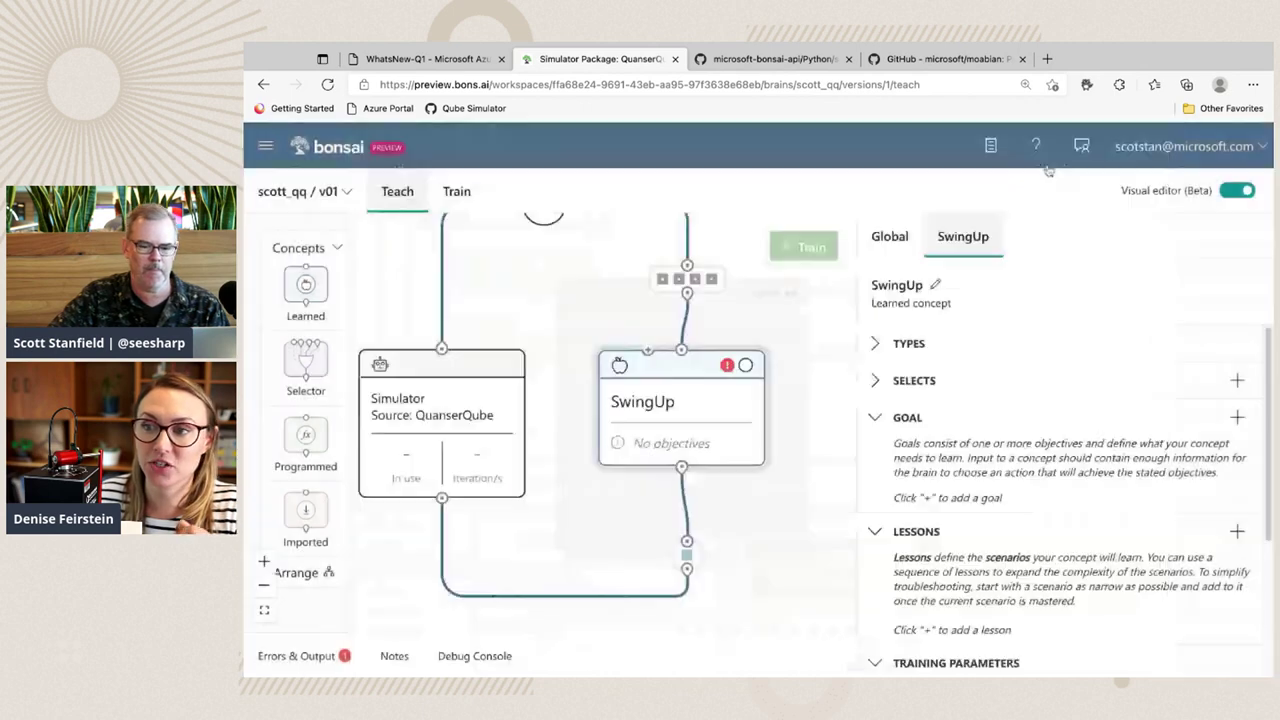
Collapse SwingUp's Goal, Lessons and Training Parameters sections and show the brain's global definitions.
click(875, 417)
click(875, 455)
click(875, 490)
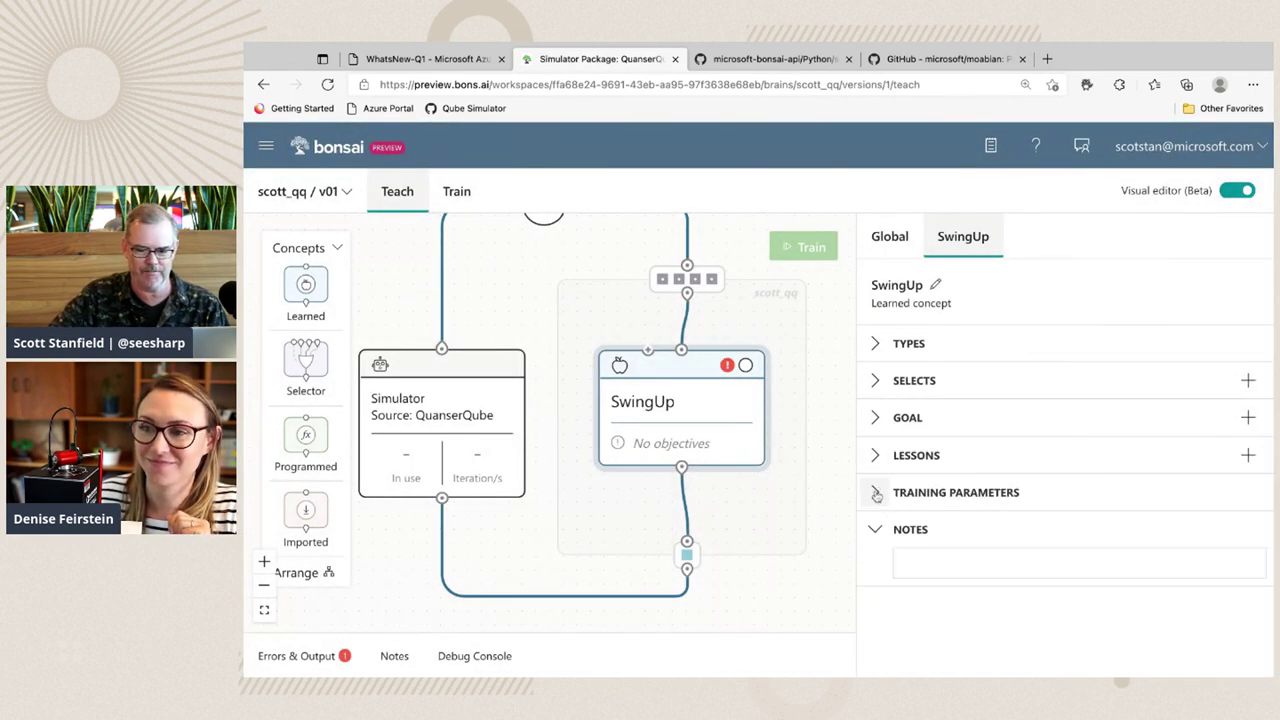
click(890, 238)
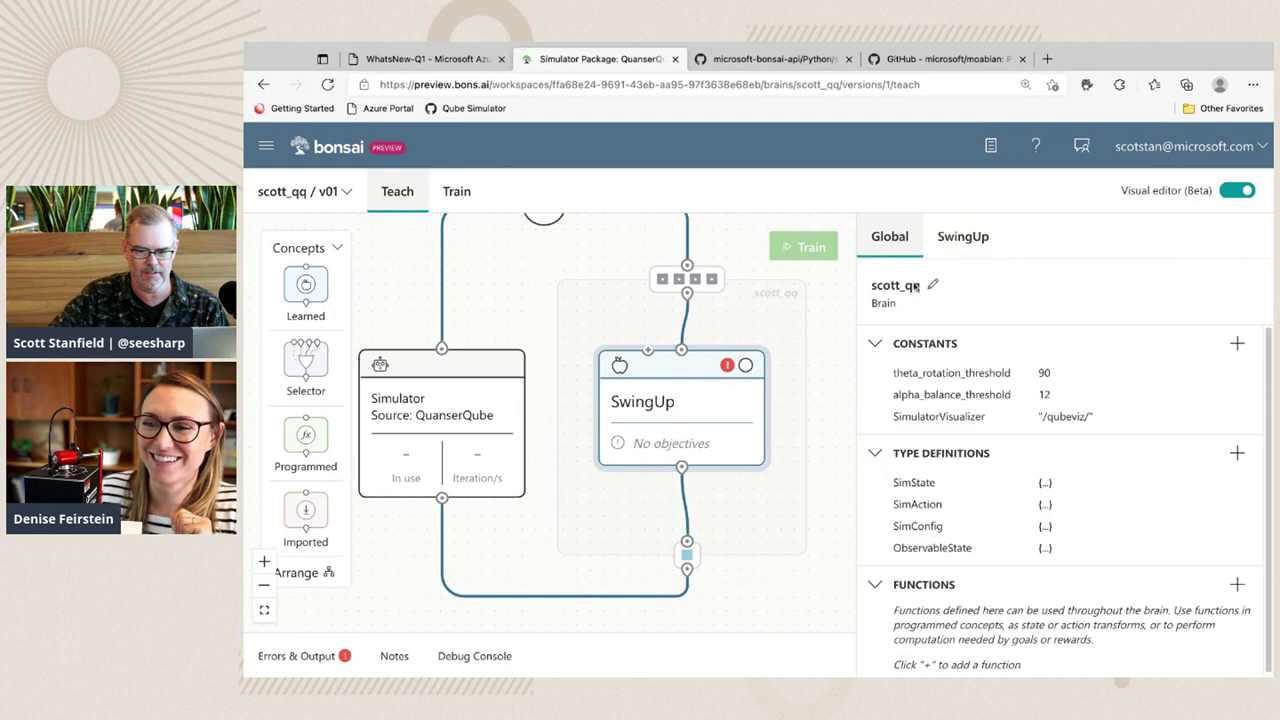
Add a global function DegreesToRadians(Degrees: number): number that returns Degrees * Math.Pi / 180, and save it.
click(875, 453)
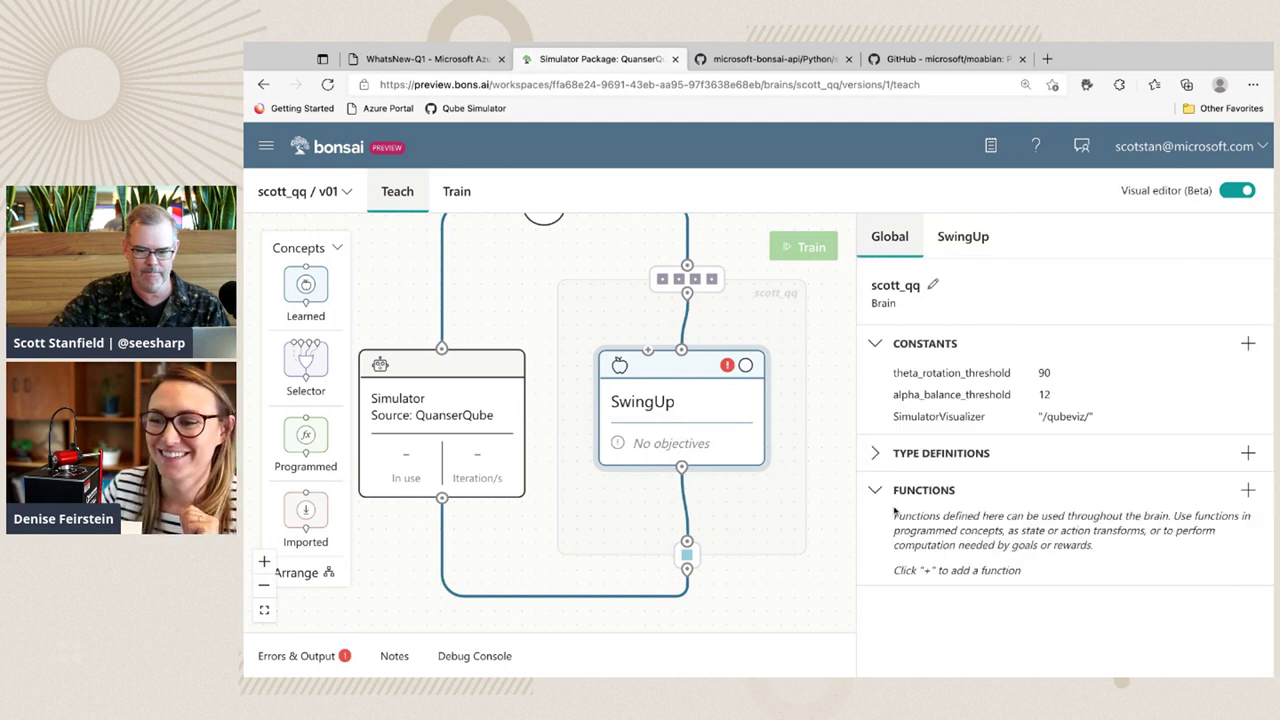
click(1248, 491)
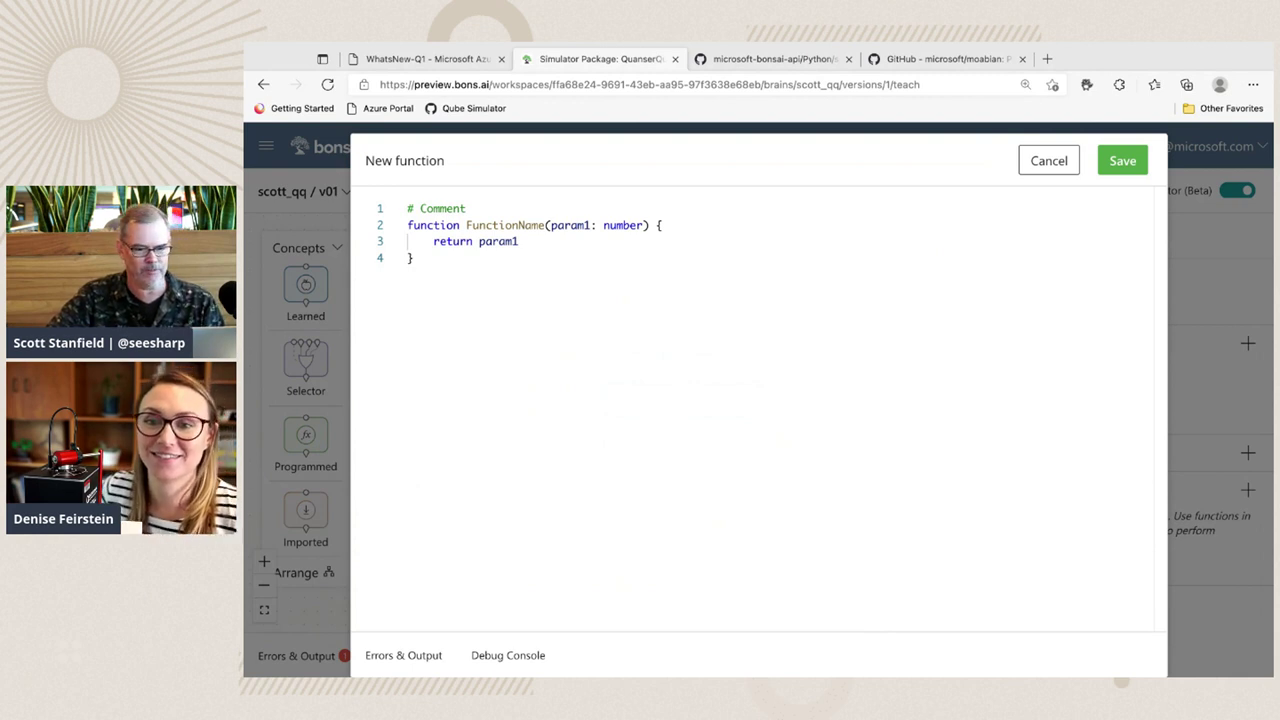
key(ctrl+a)
text(function DegreesToRadians(Degrees: number): number {     return Degrees * Math.Pi / 180 })
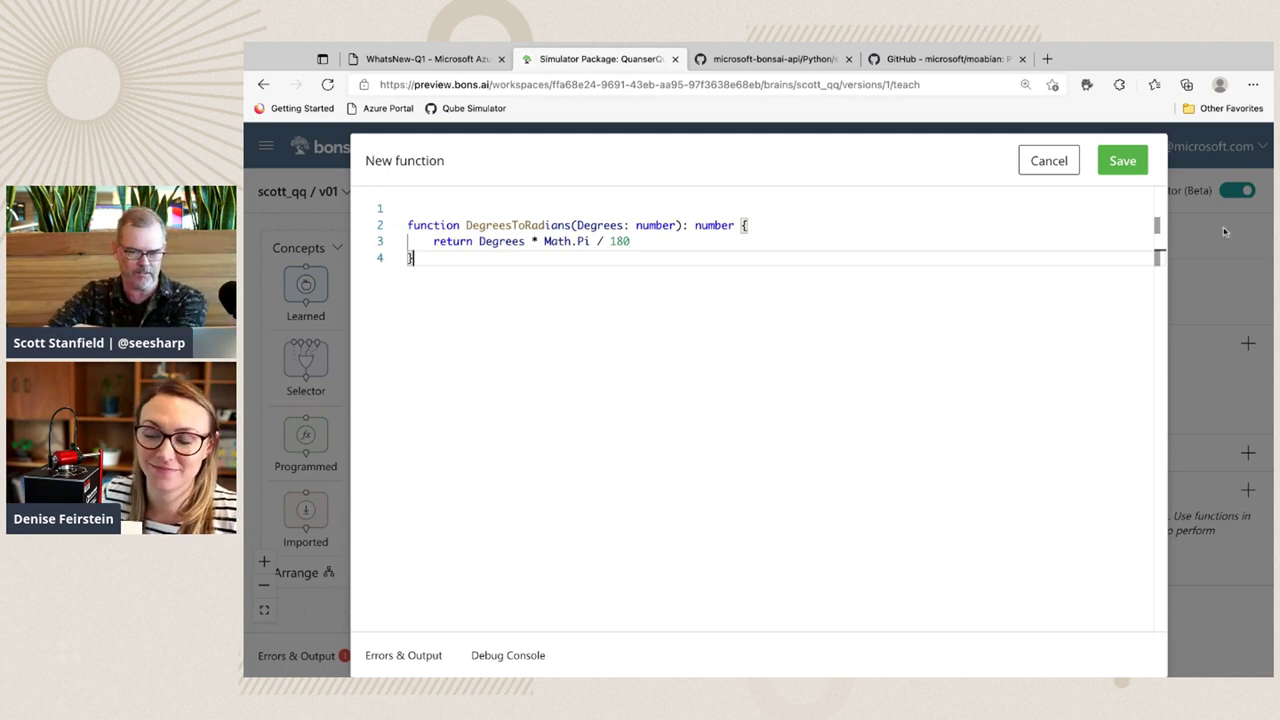
click(1124, 162)
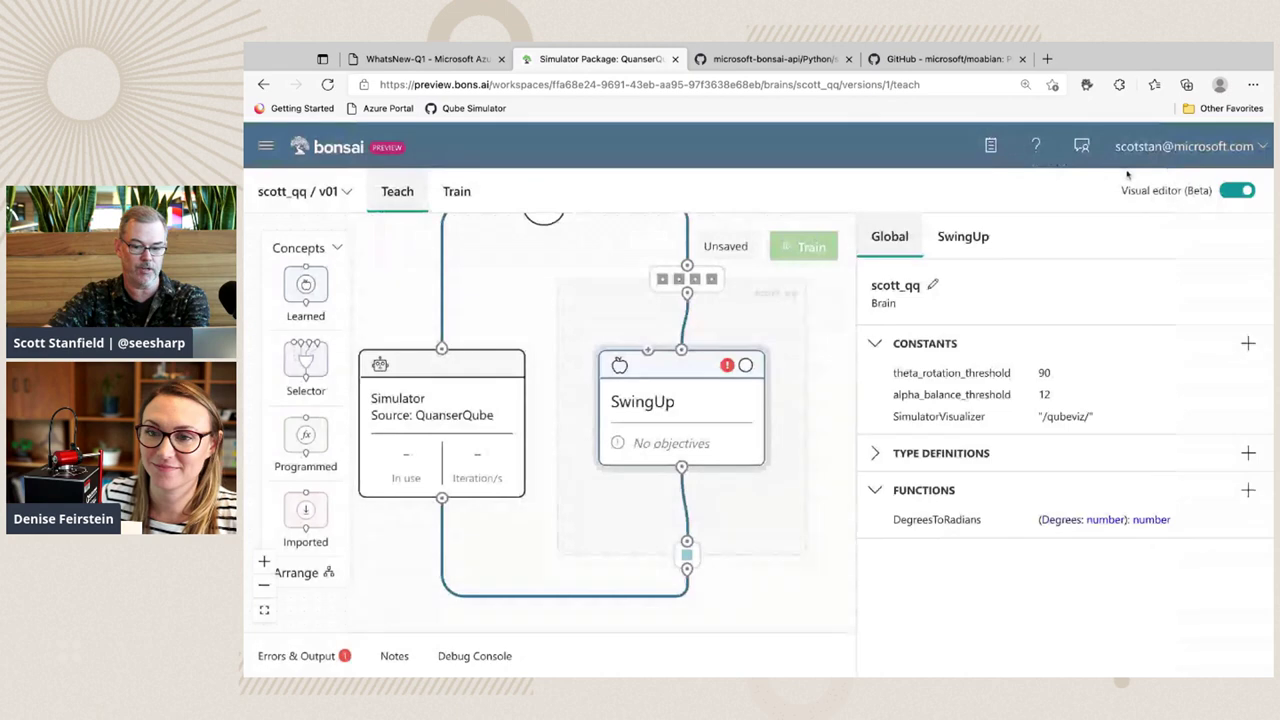
Create a SwingUp goal with reach Swing below alpha_balance_threshold for alpha and avoid `Hit Motor Limit` above theta_rotation_threshold for theta, using Math.Abs and DegreesToRadians.
click(876, 344)
click(694, 365)
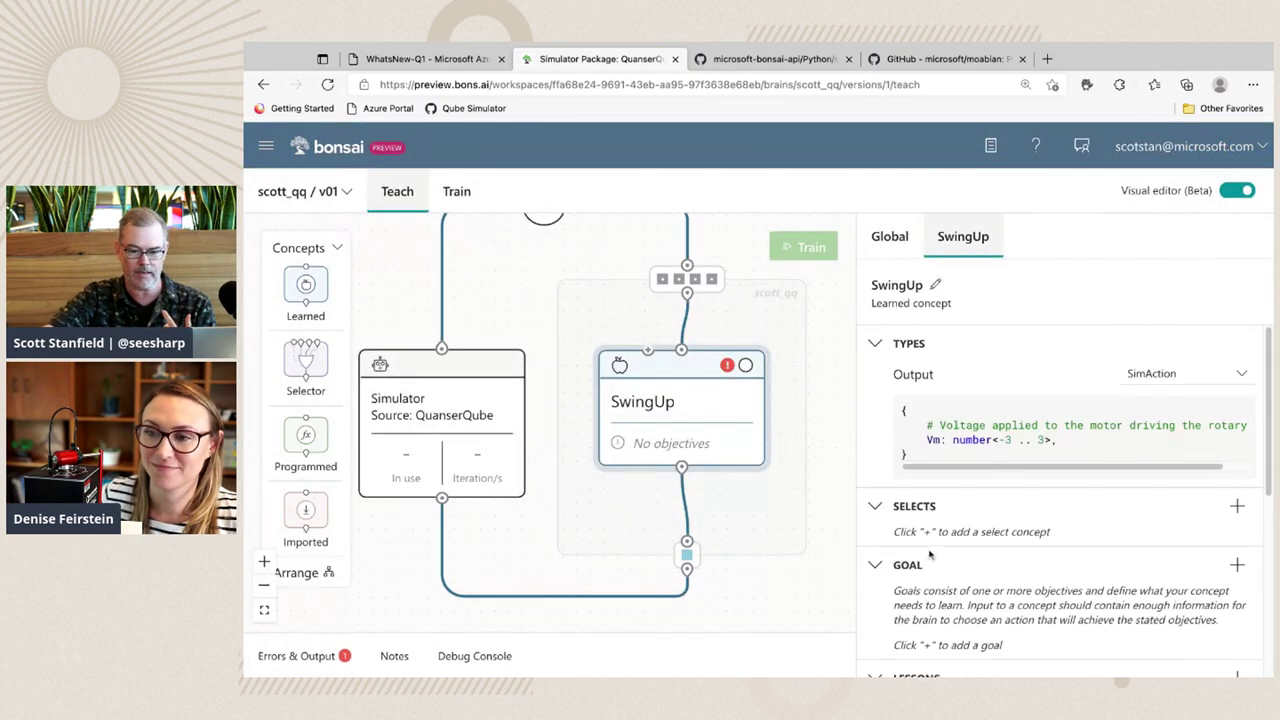
click(1237, 566)
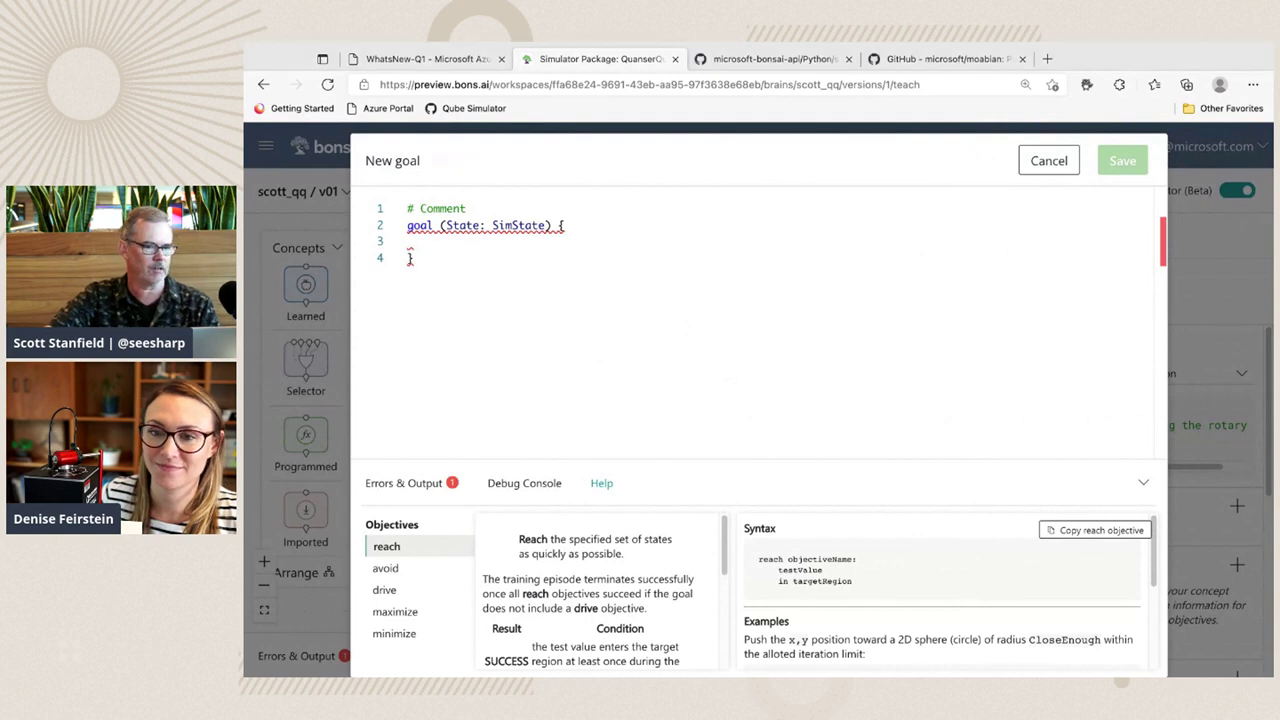
text(reach Swing:         Math.Abs(State.alpha)         in Goal.RangeBelow(DegreesToRadians(alpha_balance_threshold))     avoid `Hit Motor Limit`:         Math.Abs(State.theta)         in Goal.RangeAbove(DegreesToRadians(theta_rotation_threshold)))
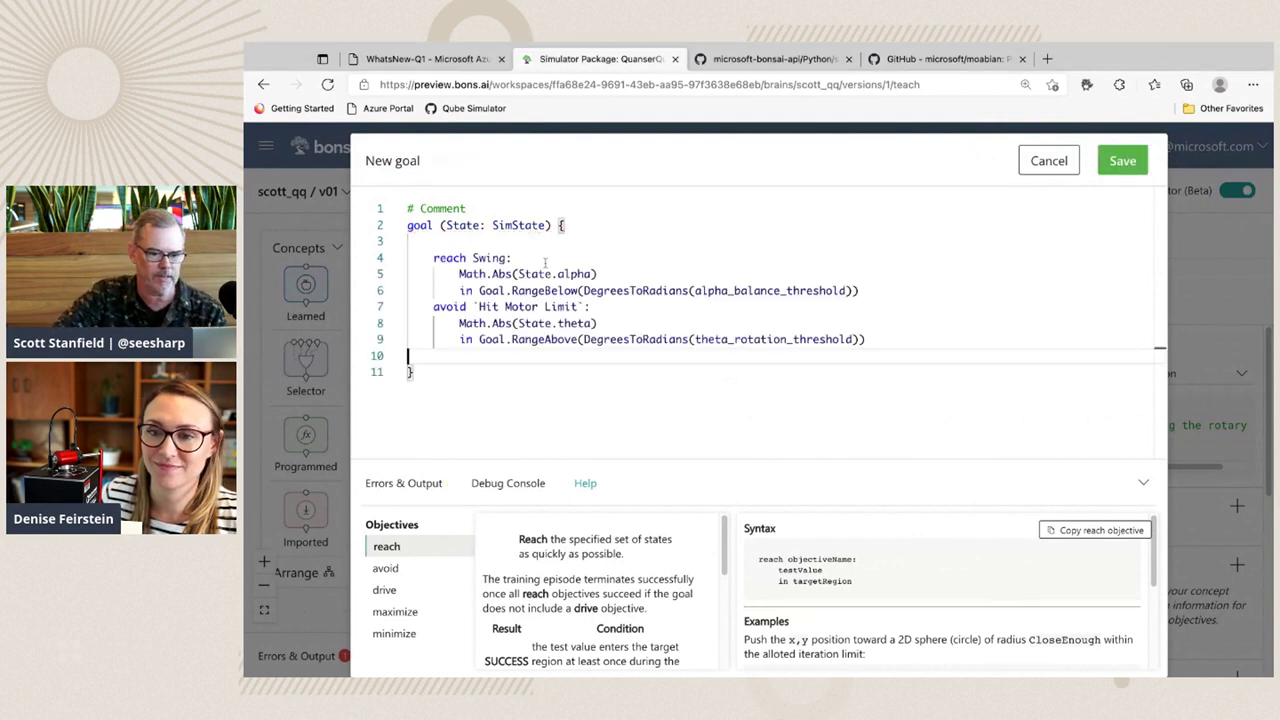
Change the goal's State type to ObservableState, separate the reach and avoid objectives with a blank line, and save the goal.
drag(494, 225, 546, 225)
text(Obser)
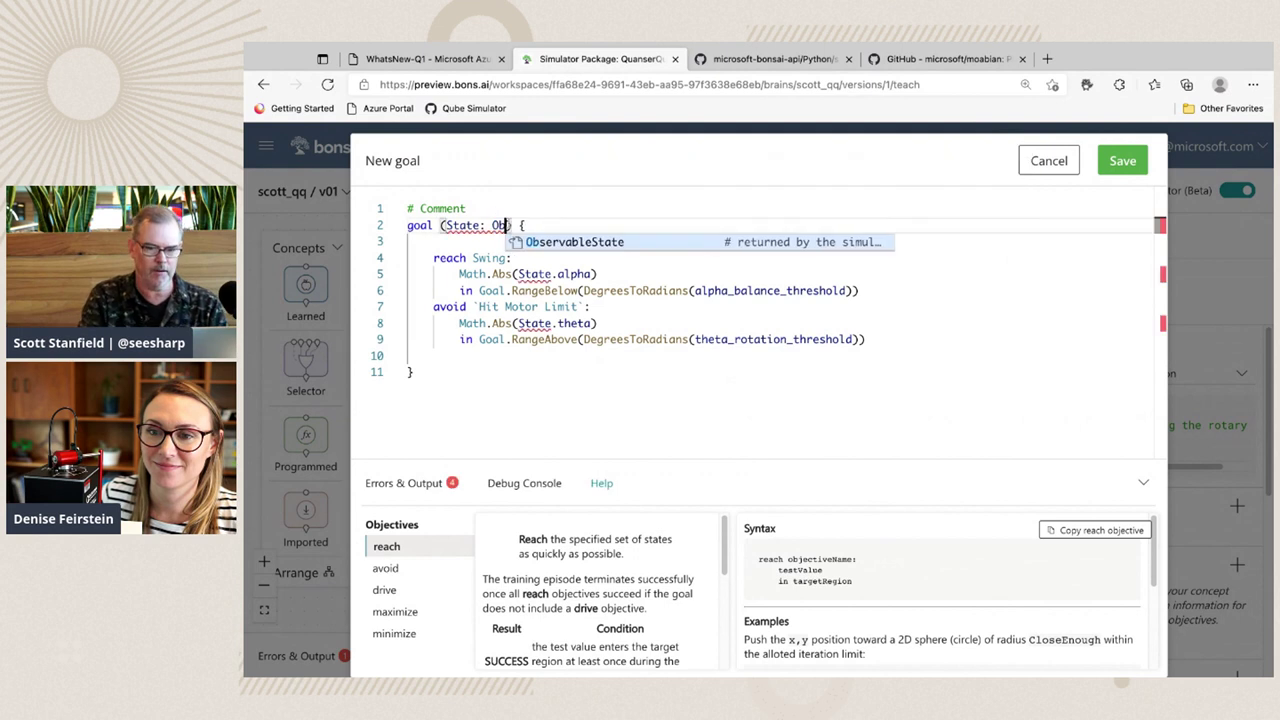
key(Tab)
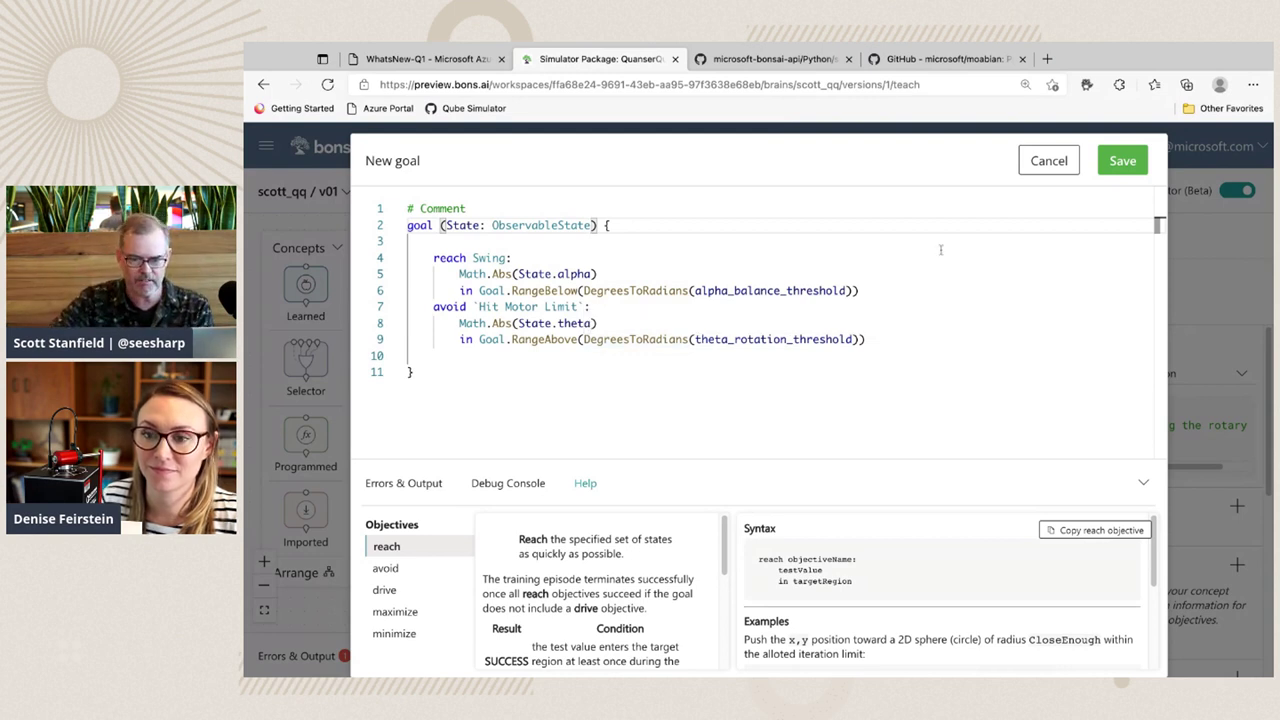
click(902, 291)
key(Return)
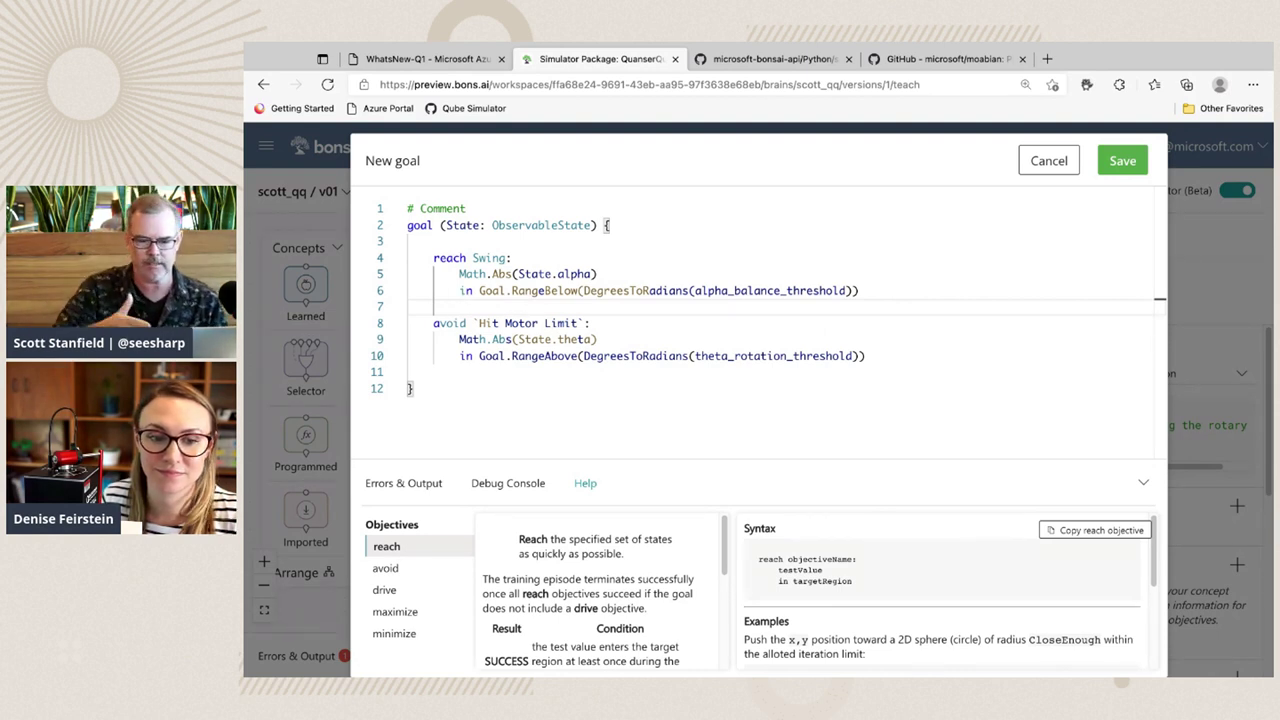
click(679, 370)
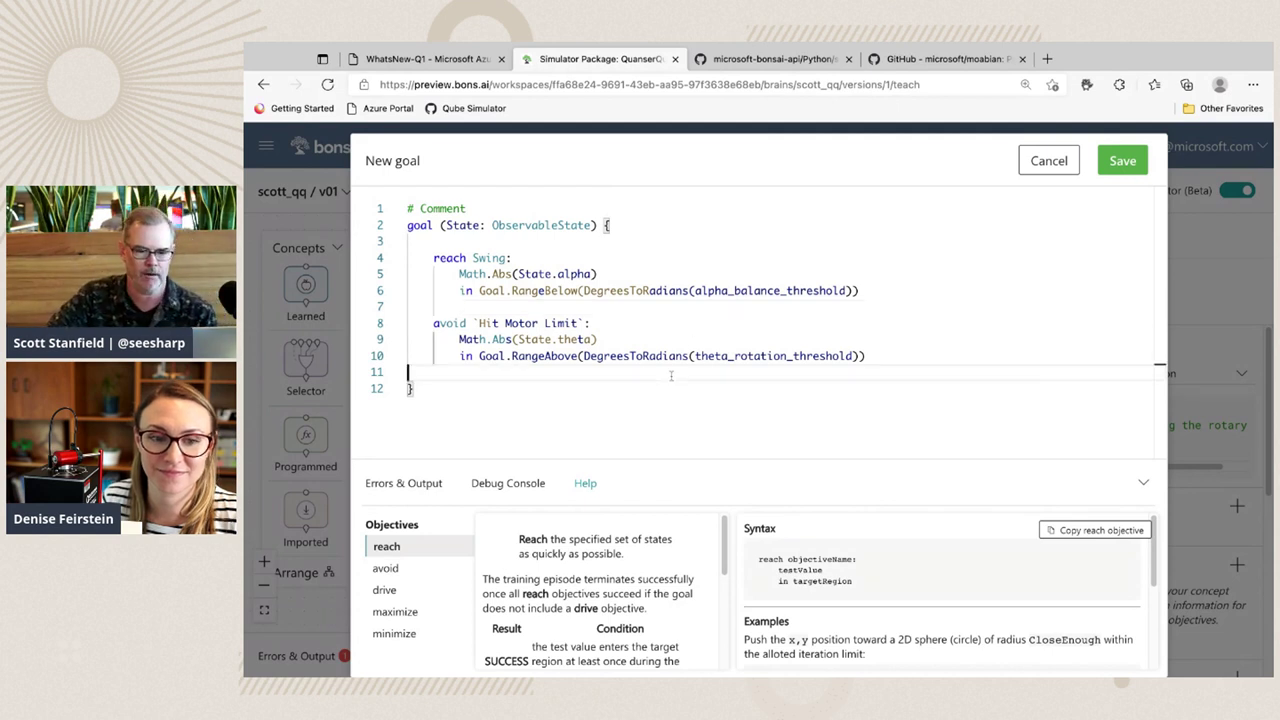
click(1123, 161)
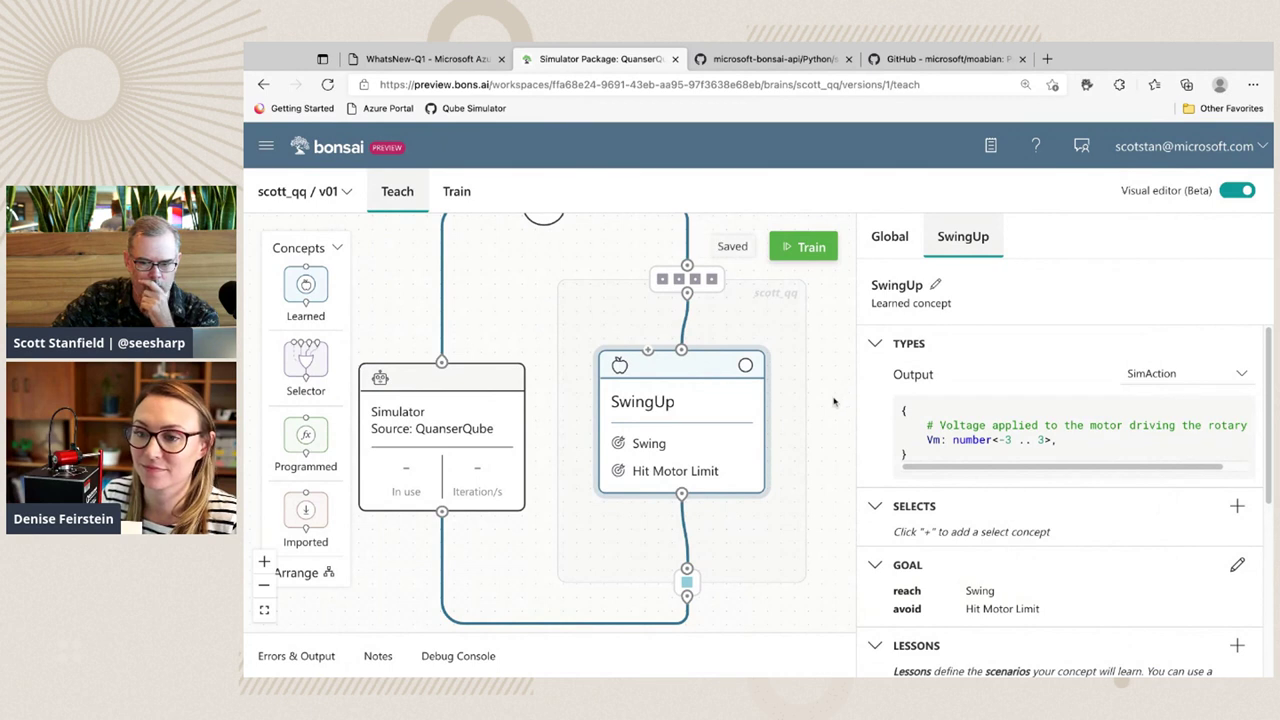
Add a SwingUp lesson scenario with Lp=0.129, mp=0.024, Rm=8.4, kt=km=0.042, mr=0.095, Lr=0.085, Dr=0.00027, Dp=0.00005, frequency=200, initial_theta ±0.27, initial_alpha Math.Pi±0.05, and initial_theta_dot and initial_alpha_dot ±0.05.
click(875, 342)
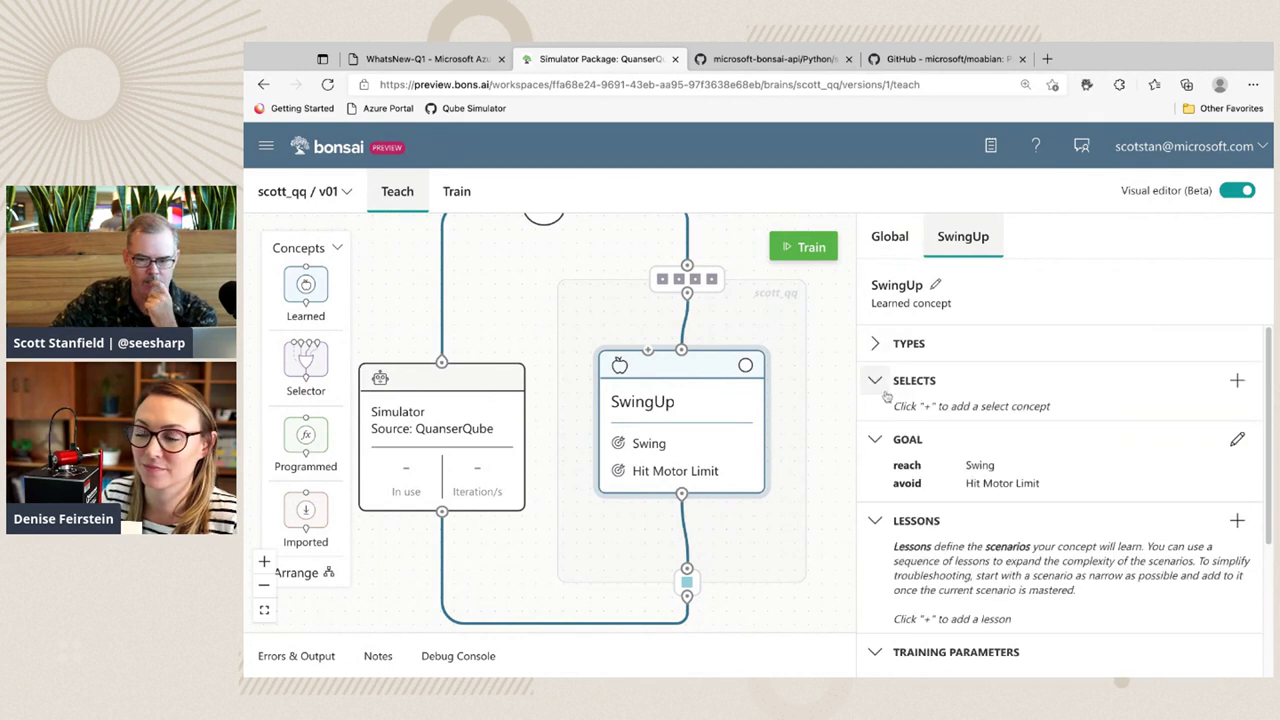
click(875, 379)
click(876, 420)
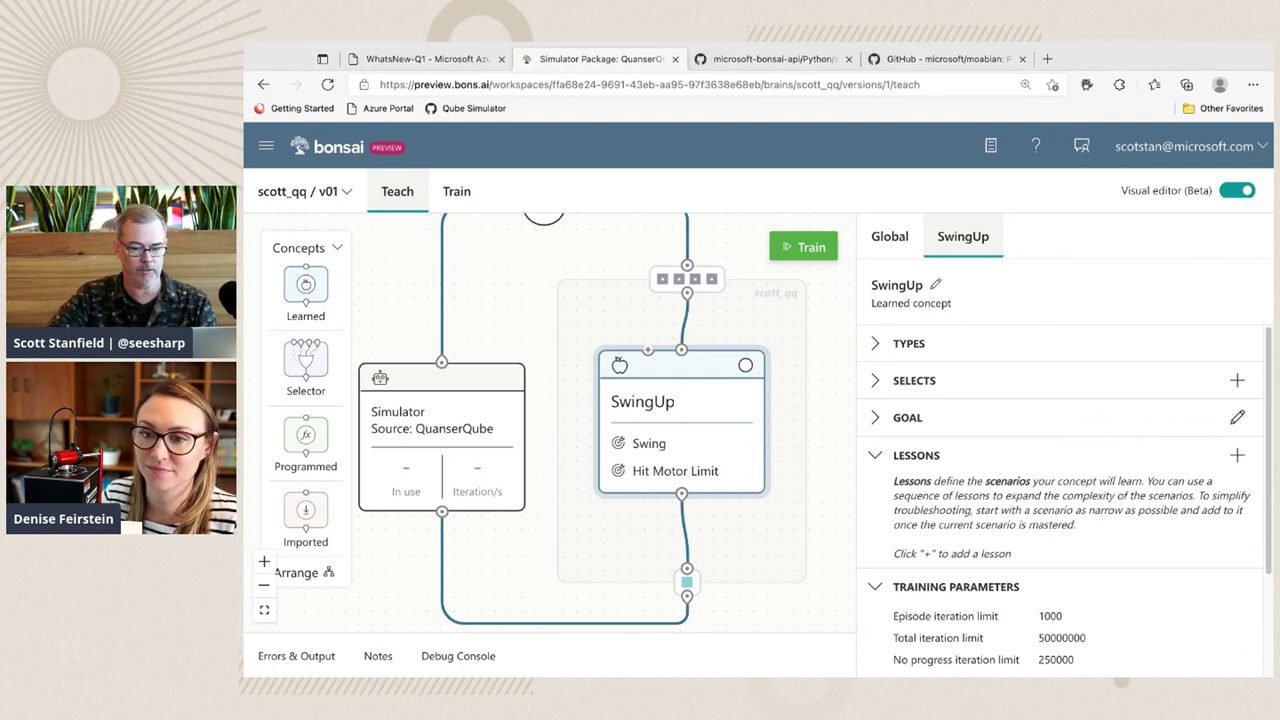
click(1238, 456)
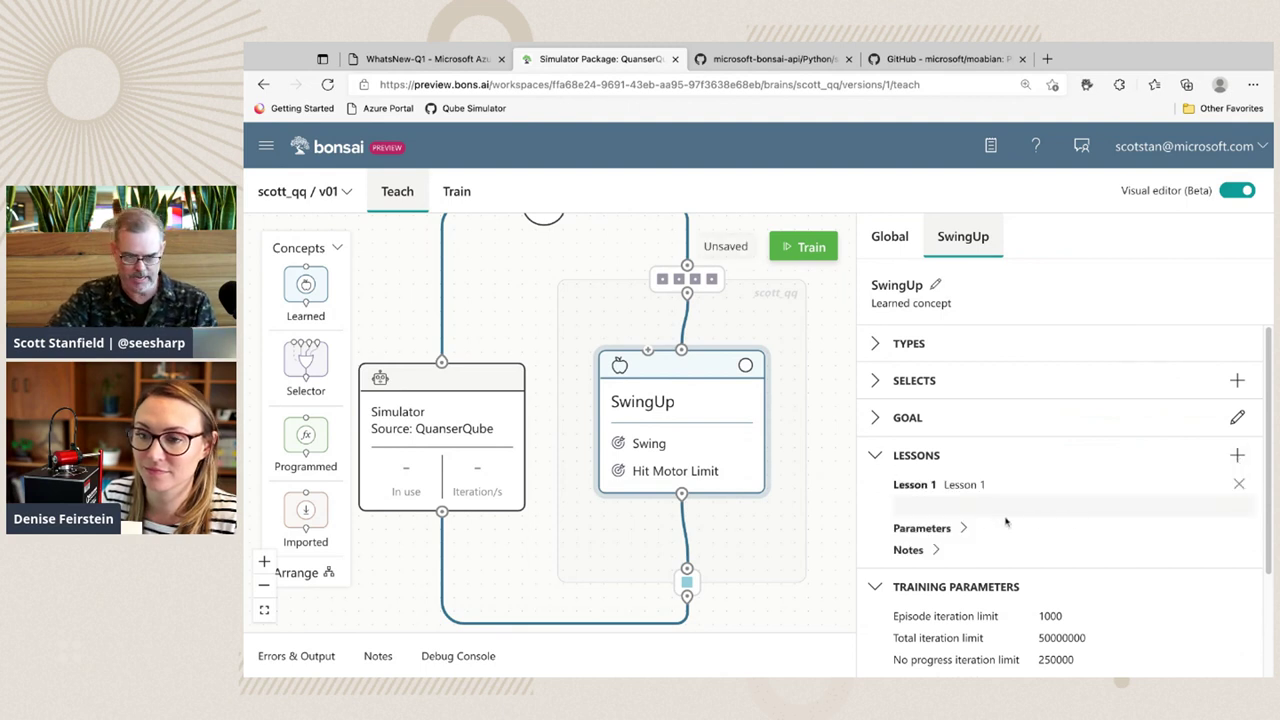
click(1244, 506)
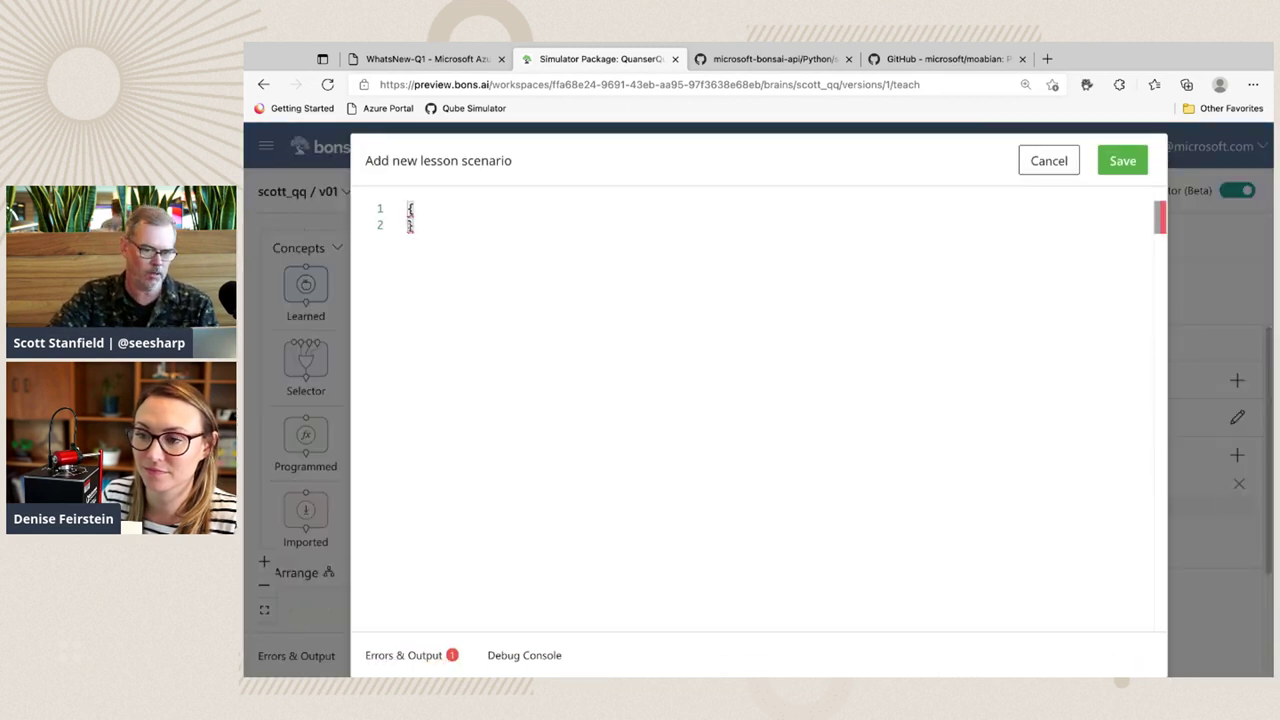
text(Lp: 0.129, mp: 0.024, Rm: 8.4, kt: 0.042, km: 0.042, mr: 0.095, Lr: 0.085, Dr: 0.00027, Dp: 0.00005, frequency: 200, initial_theta: number<-0.27 .. 0.27>, initial_alpha: number<Math.Pi - 0.05 .. Math.Pi + 0.05>, # reset at rest initial_theta_dot: number<-0.05 .. 0.05>, initial_alpha_dot: number<-0.05 .. 0.05>,)
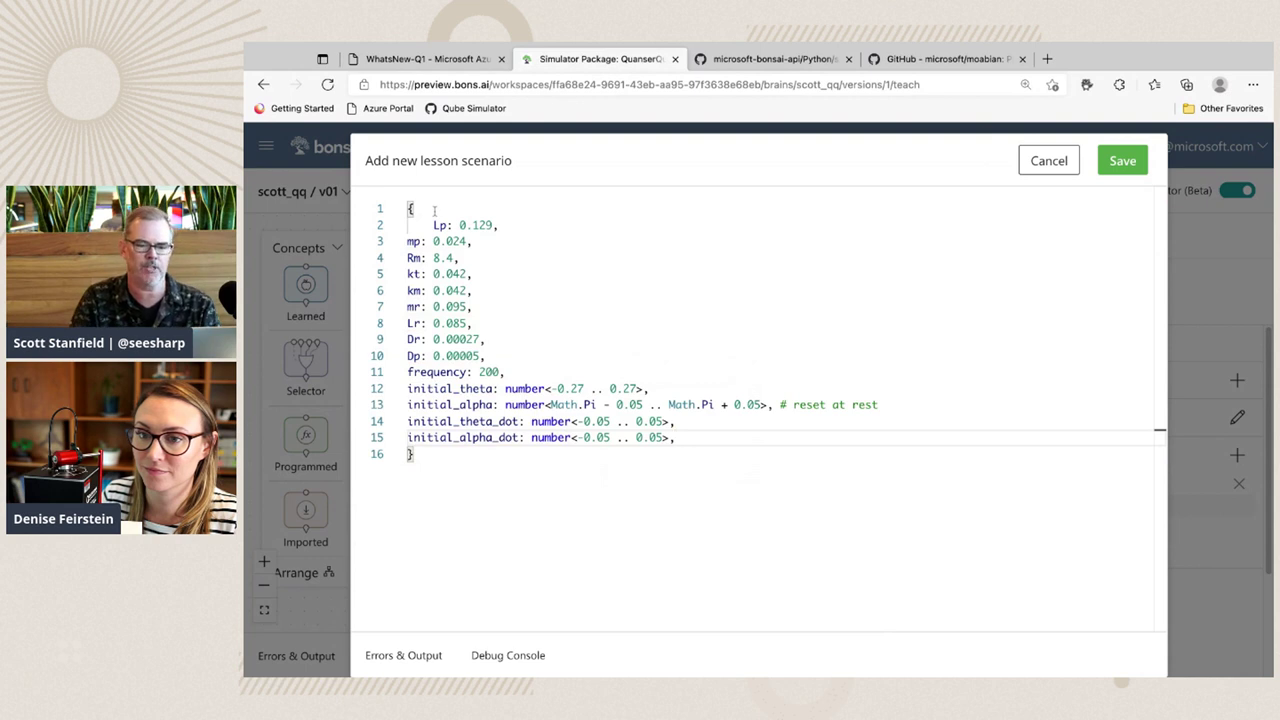
Insert a blank line before the scenario's closing brace and another one above the Lp parameter.
key(Return)
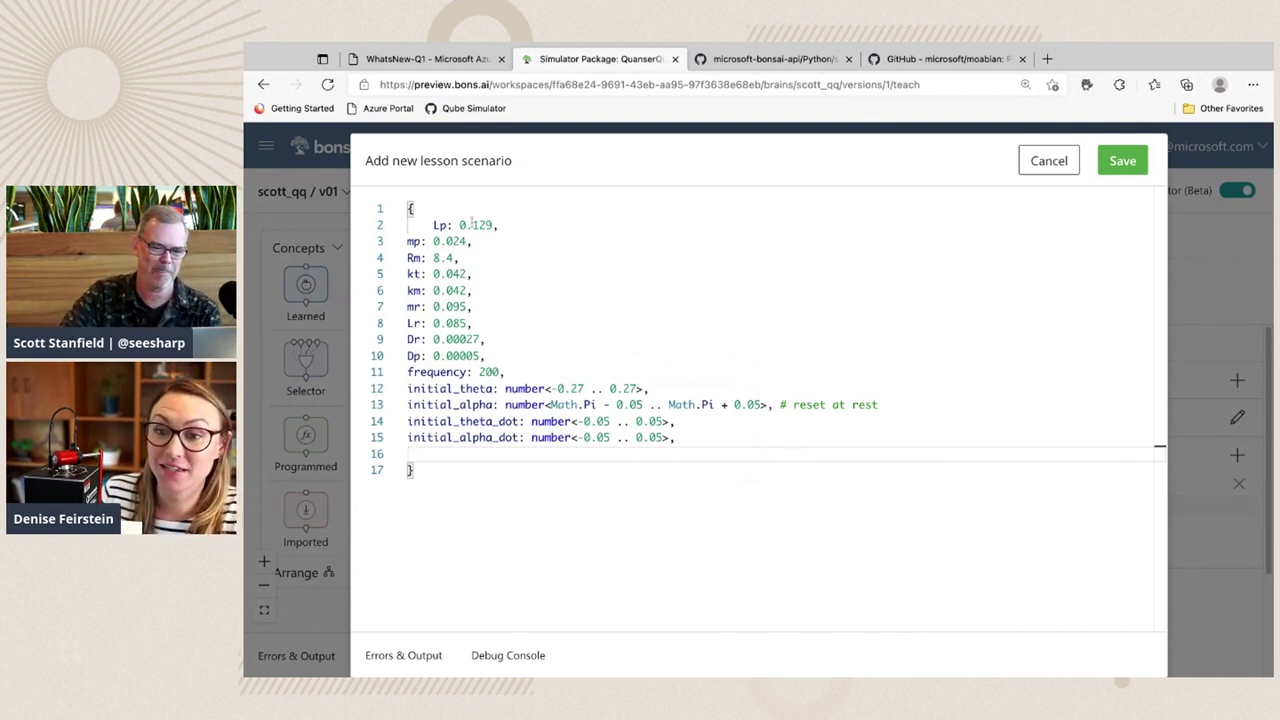
key(Up)
key(Up)
key(Up)
key(Up)
key(Up)
key(Up)
key(Up)
key(Up)
key(Up)
key(Up)
key(Up)
key(Up)
key(Up)
key(Up)
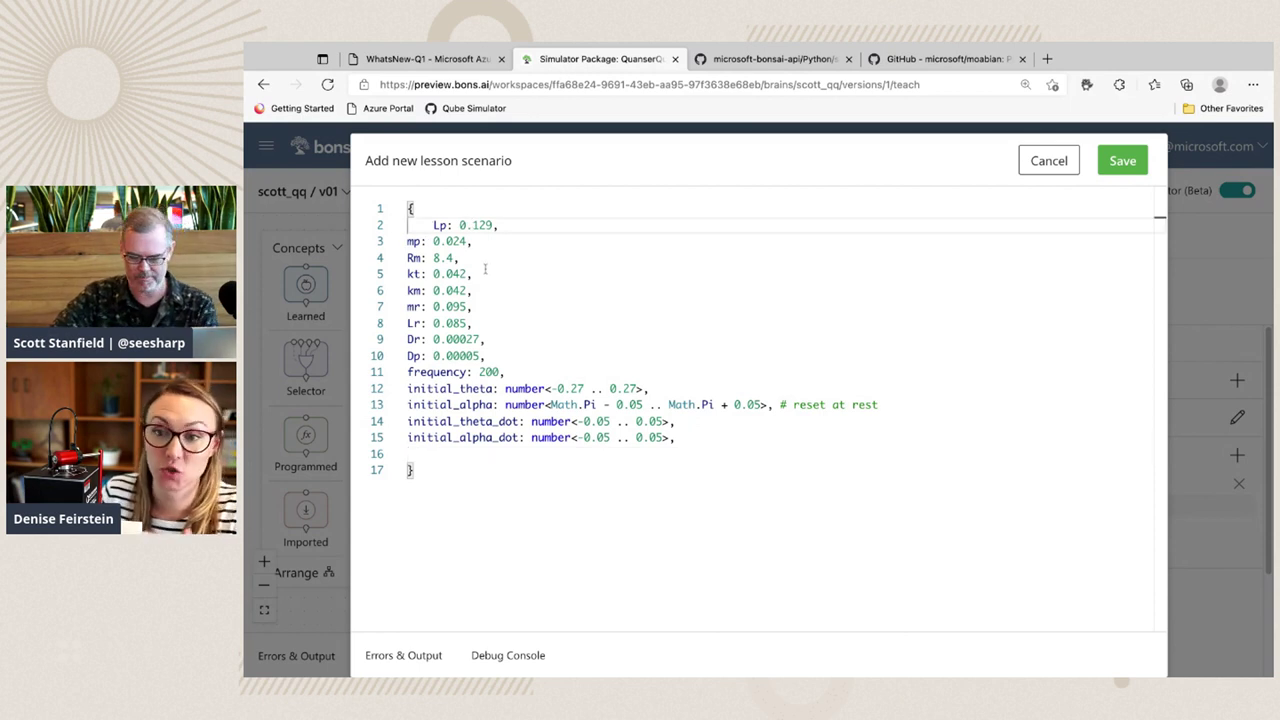
key(Home)
key(BackSpace)
key(Return)
Highlight all the scenario parameters, and insert a blank line between frequency and initial_theta.
click(553, 305)
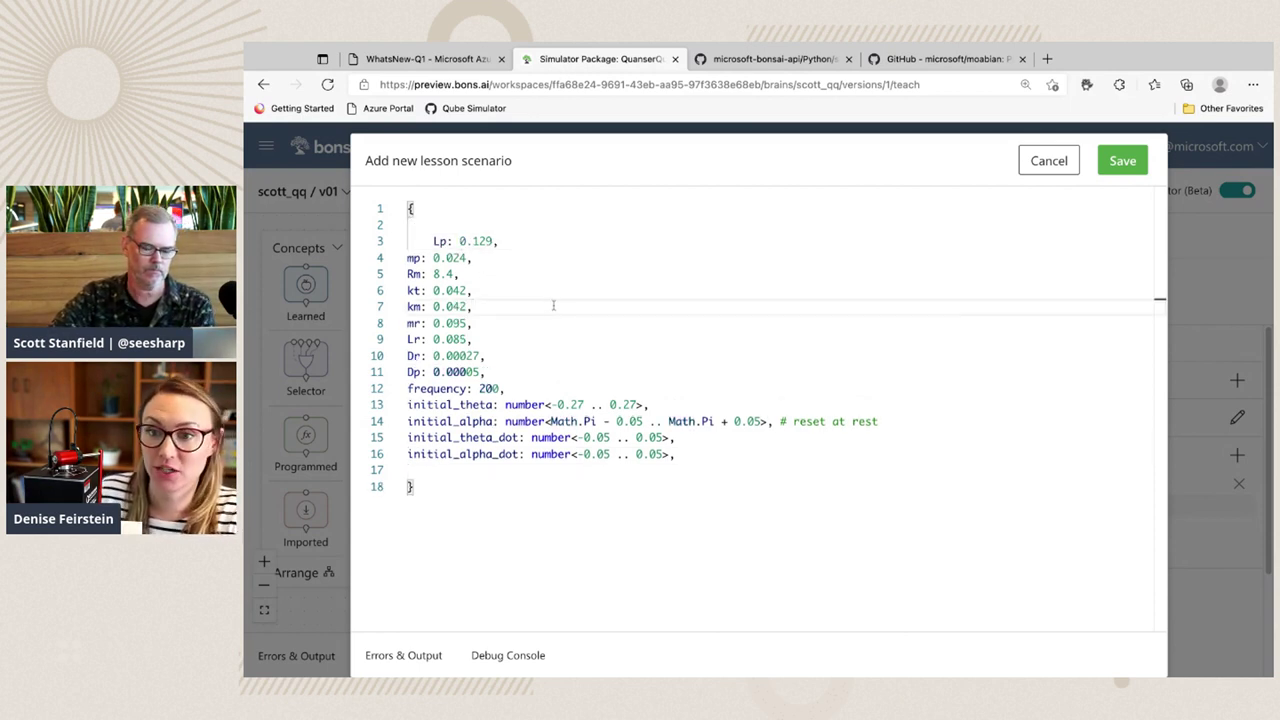
drag(694, 458, 407, 240)
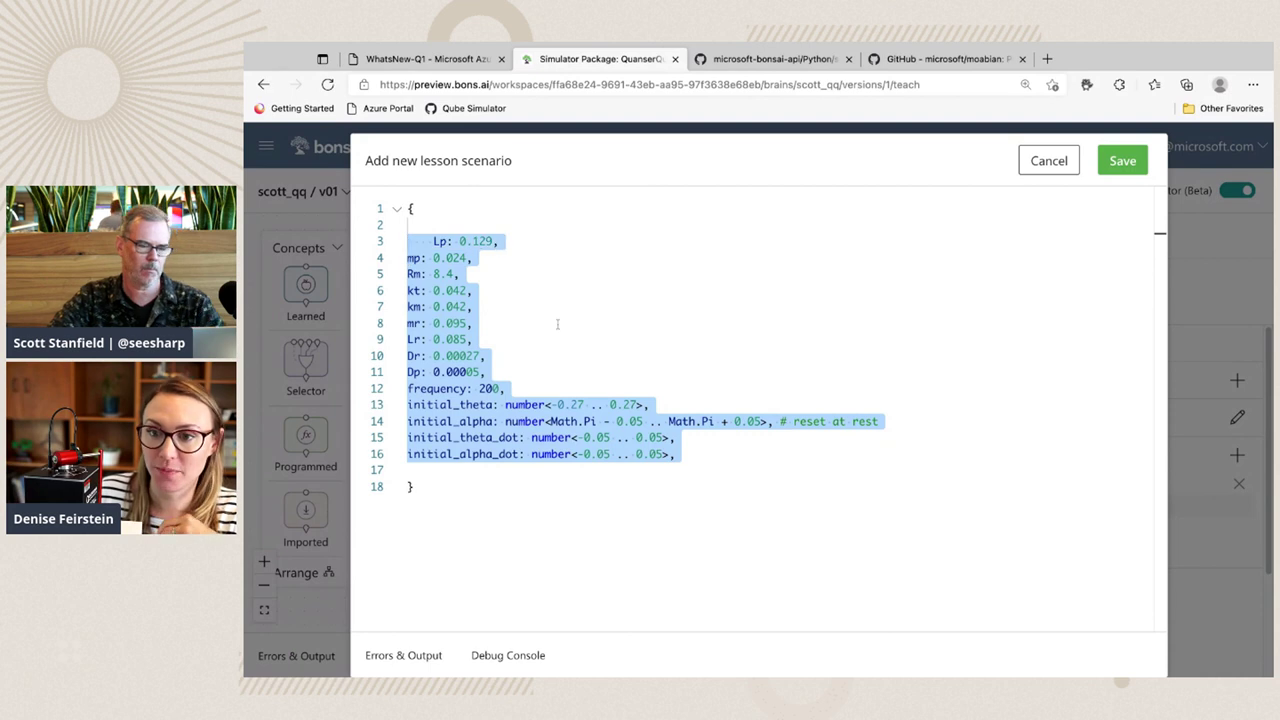
click(715, 369)
click(705, 461)
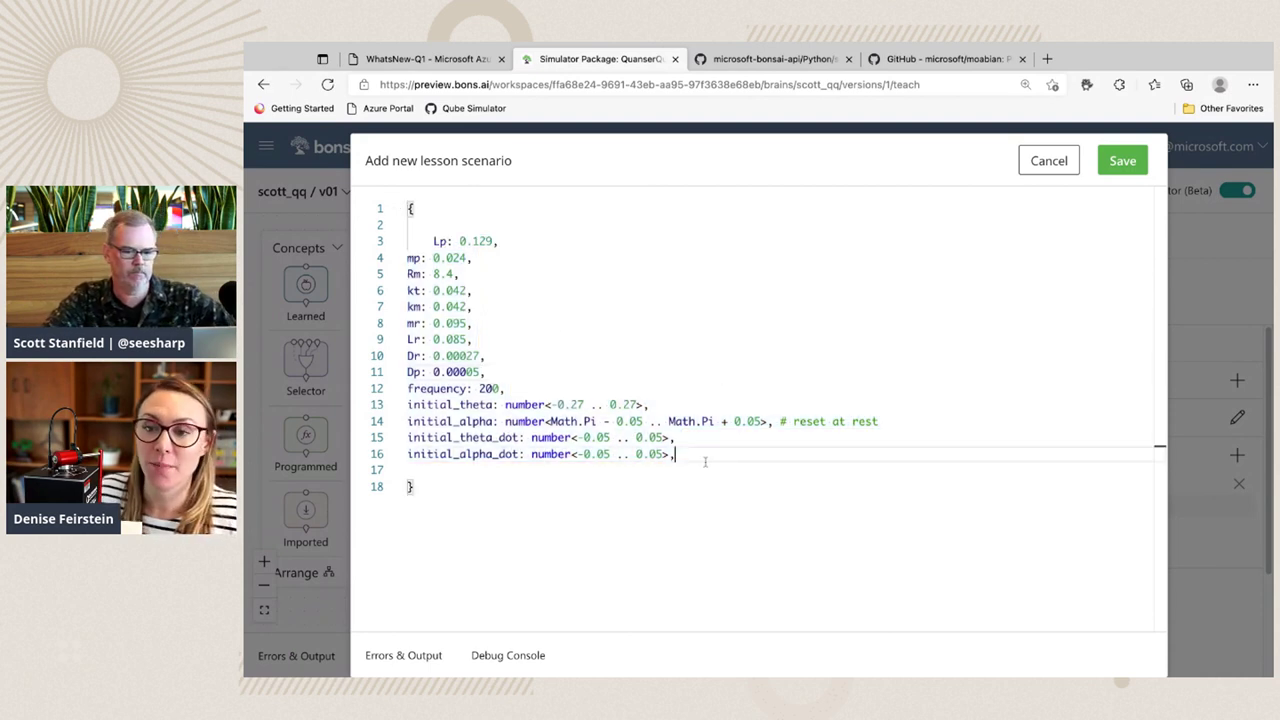
click(573, 391)
key(Return)
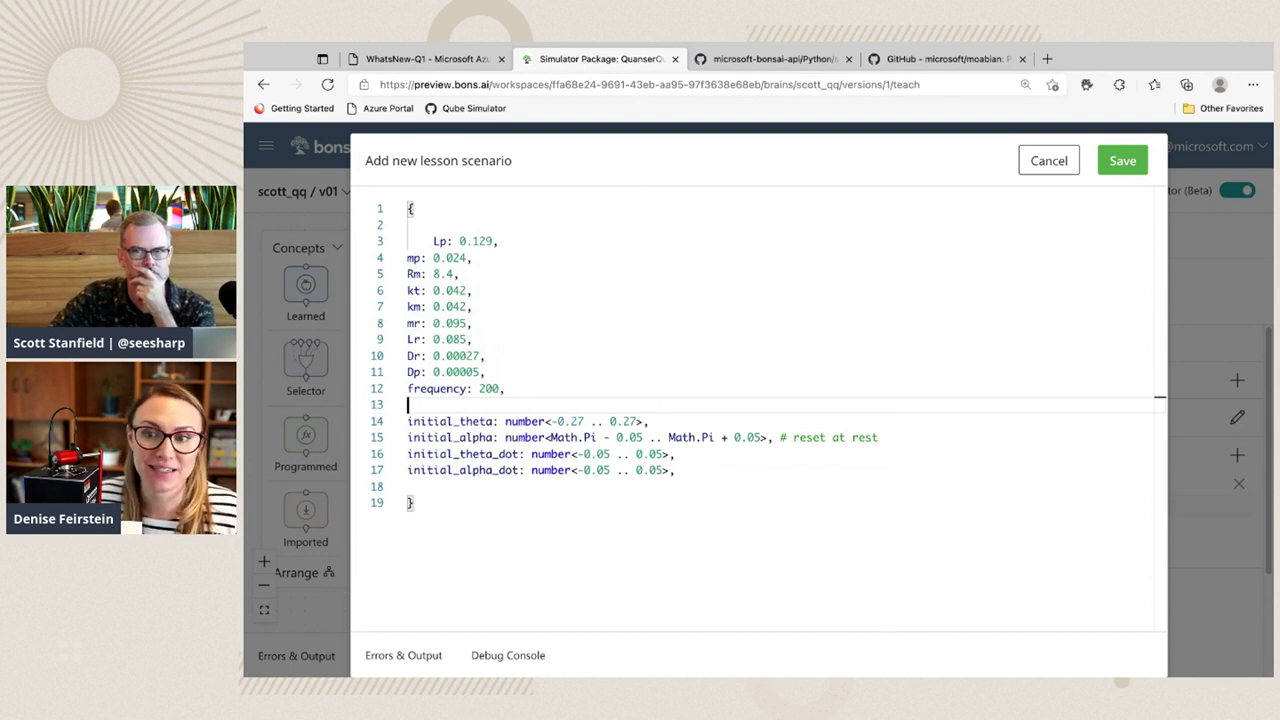
Highlight the initial-condition lines, the initial_alpha range and the Dr parameter in turn, and save the lesson scenario.
click(678, 470)
drag(678, 470, 408, 421)
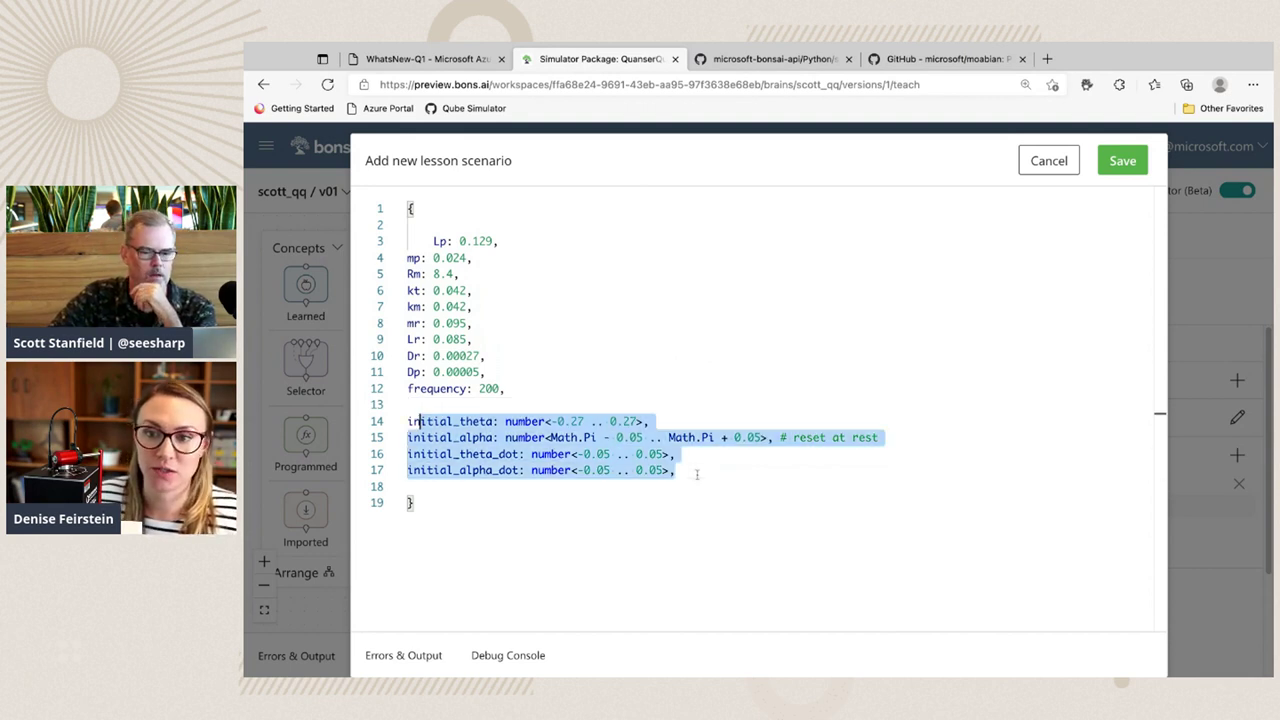
click(617, 454)
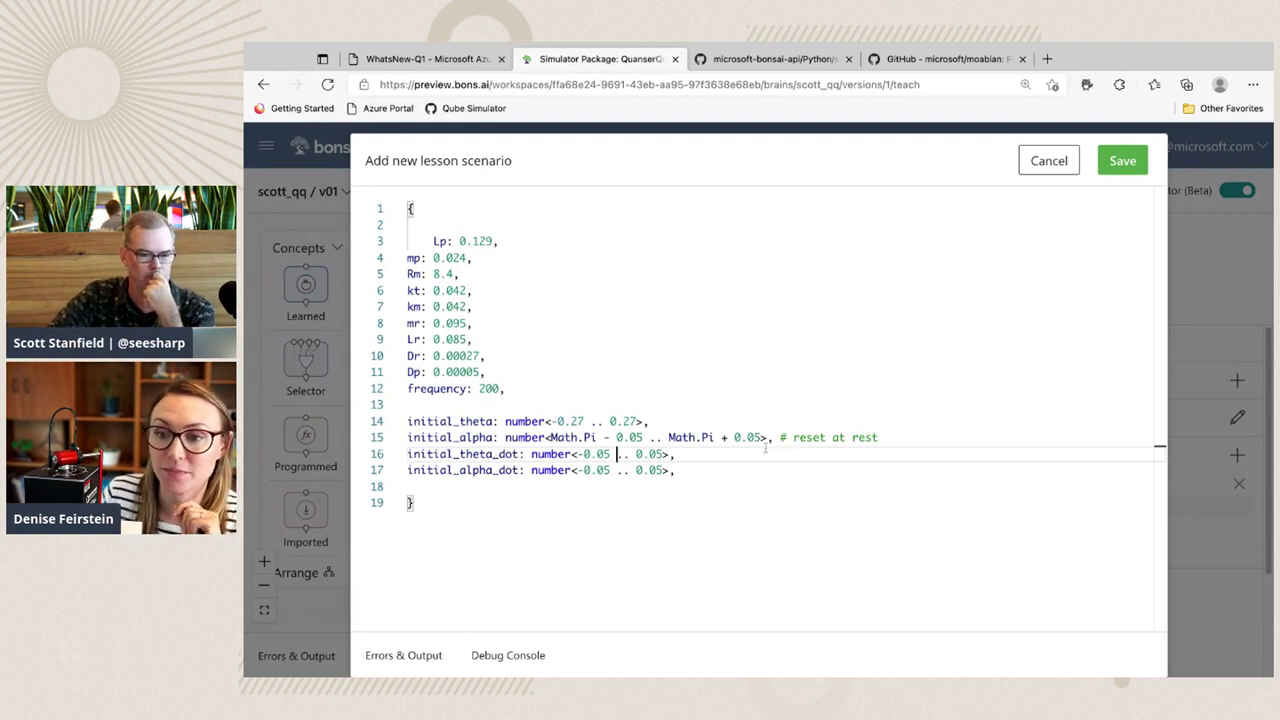
drag(878, 437, 563, 437)
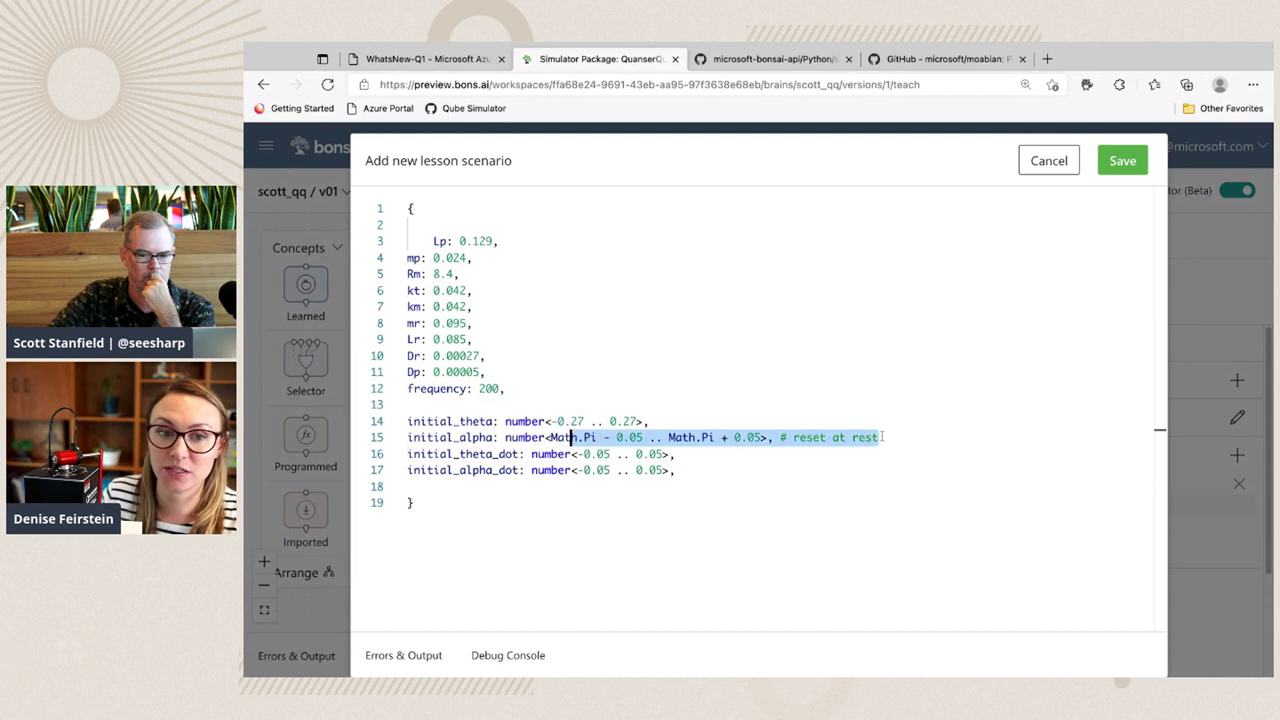
click(703, 474)
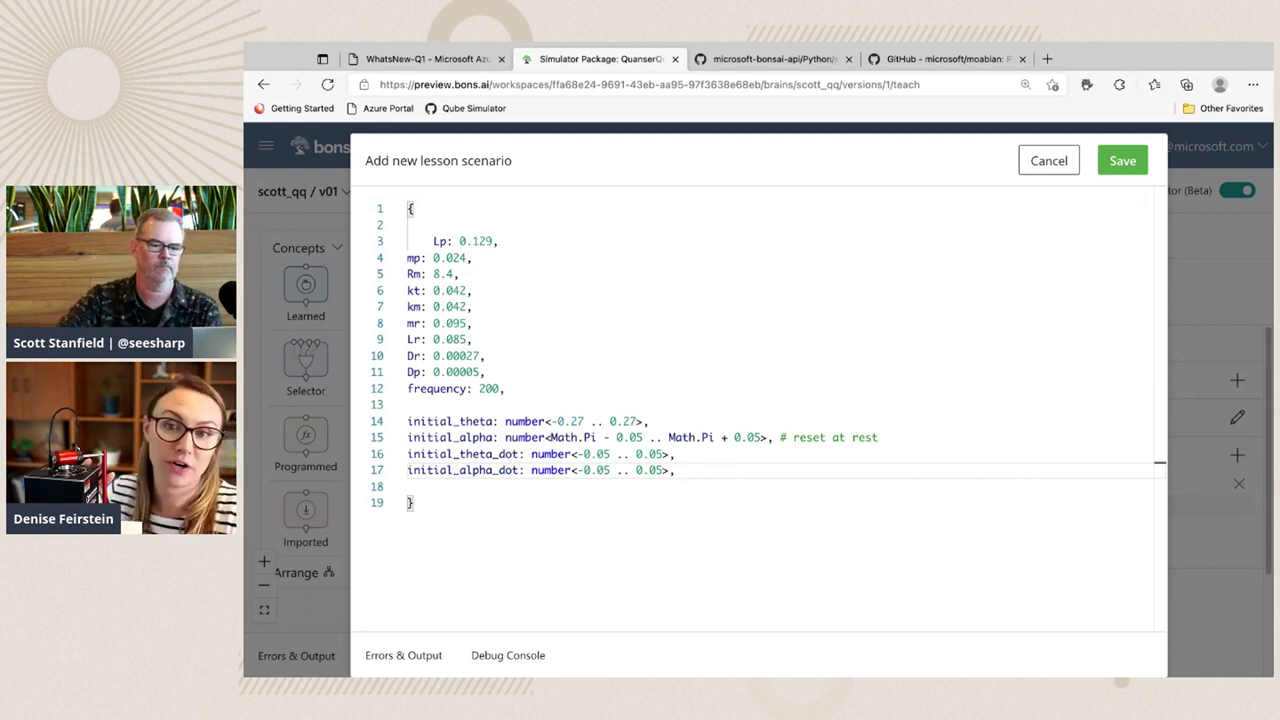
click(510, 339)
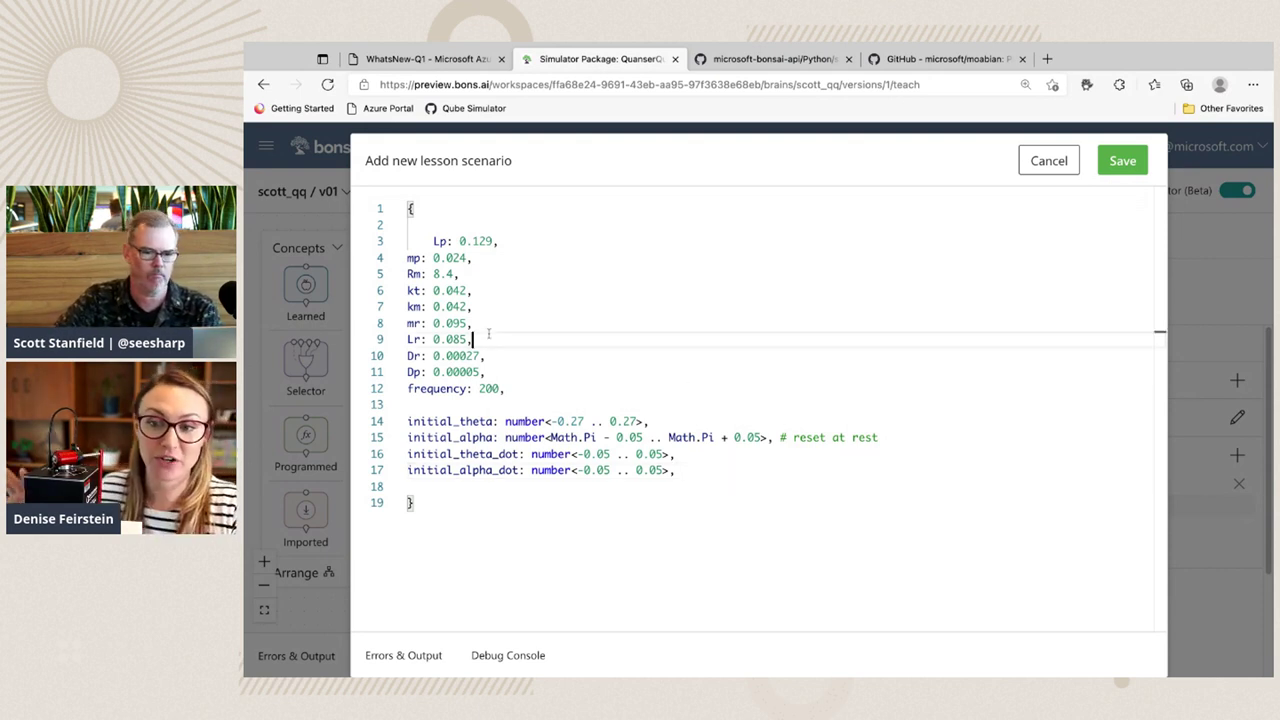
drag(497, 356, 408, 356)
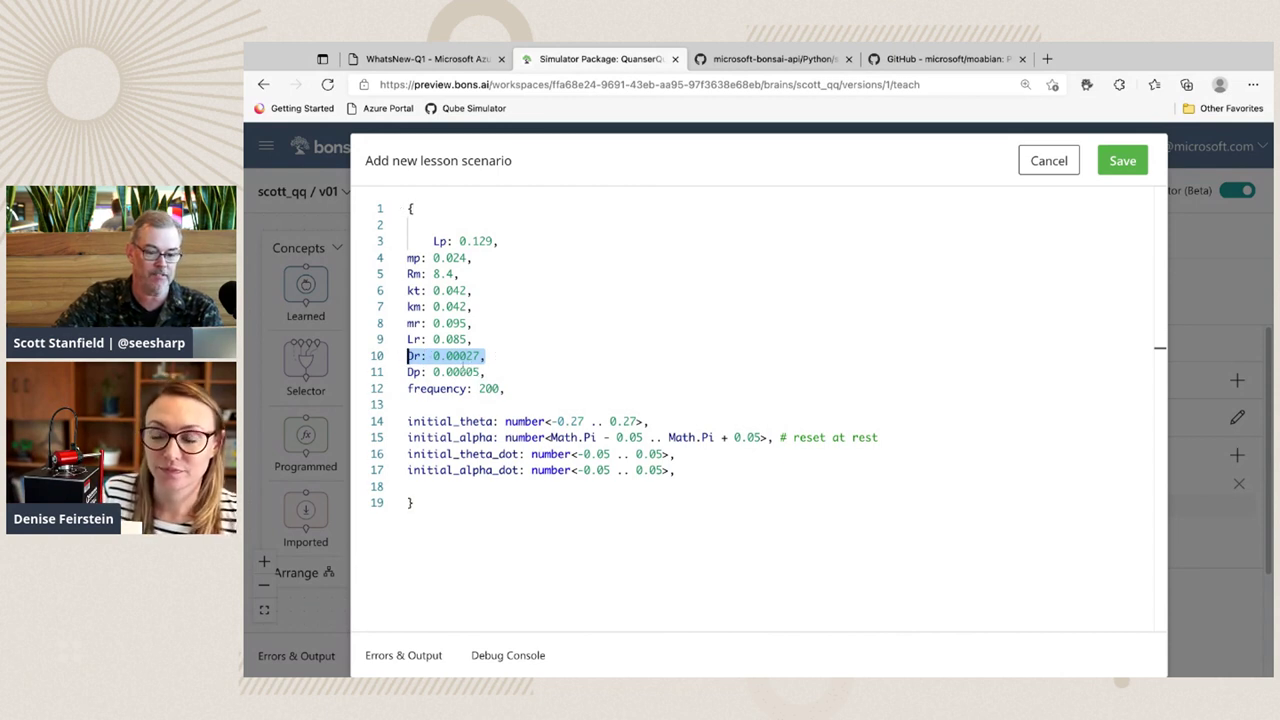
click(532, 357)
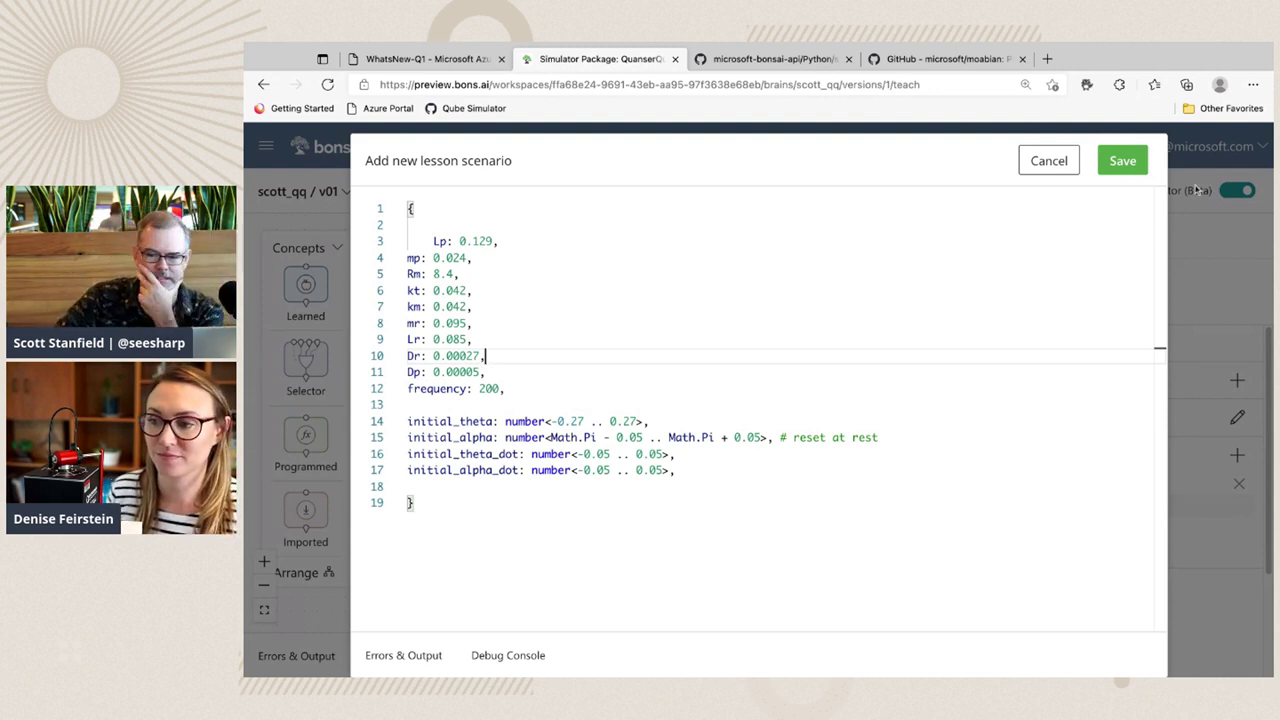
click(1121, 163)
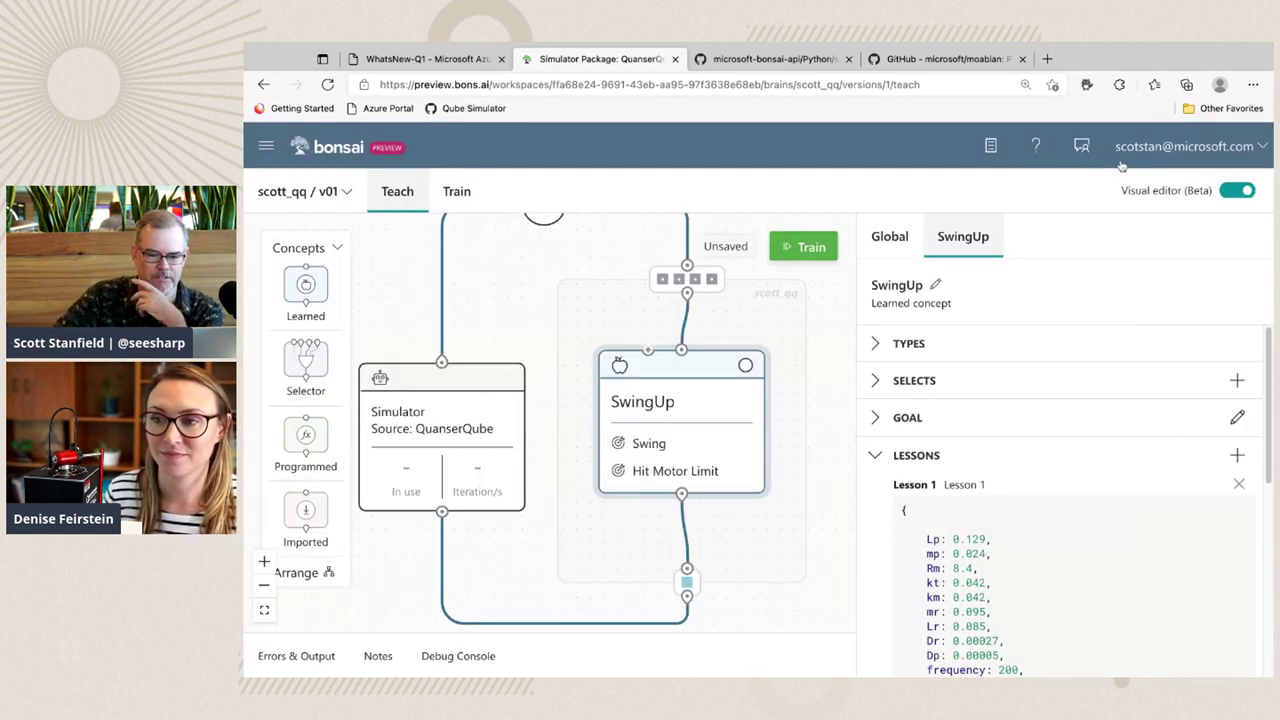
Collapse SwingUp's lessons and set the No progress iteration limit training parameter to 50000.
click(880, 458)
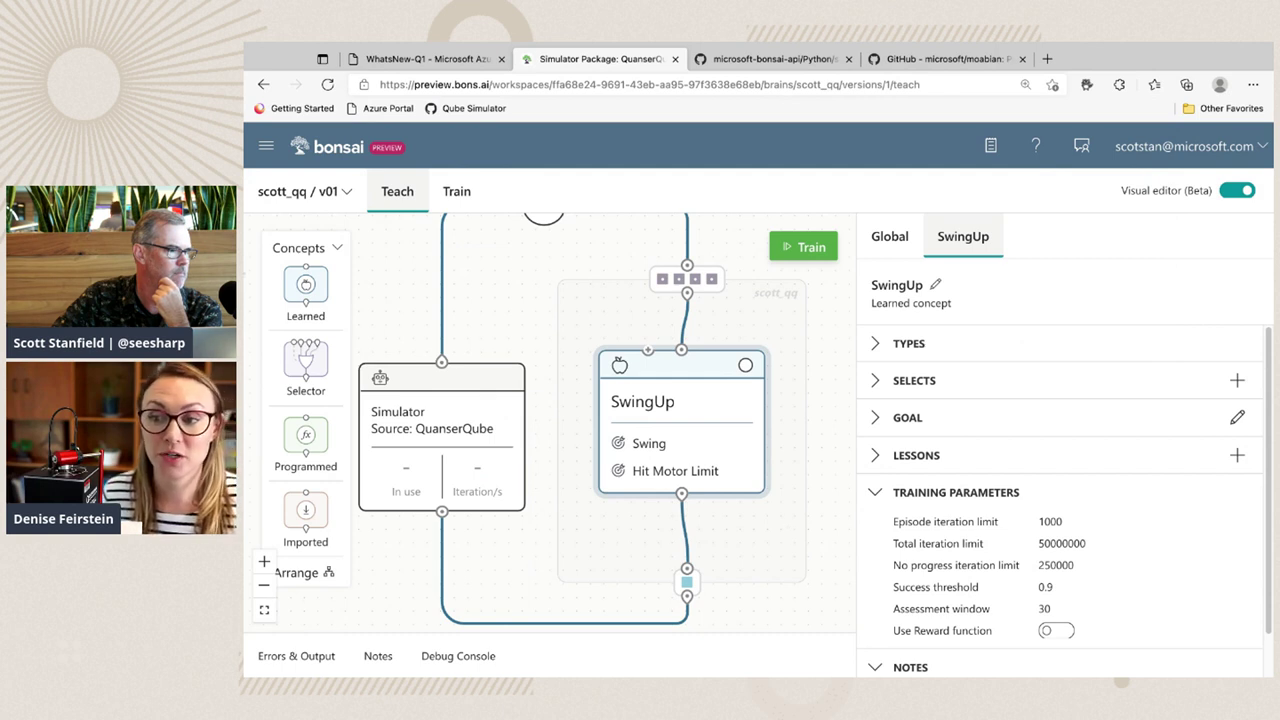
click(1050, 566)
click(1047, 566)
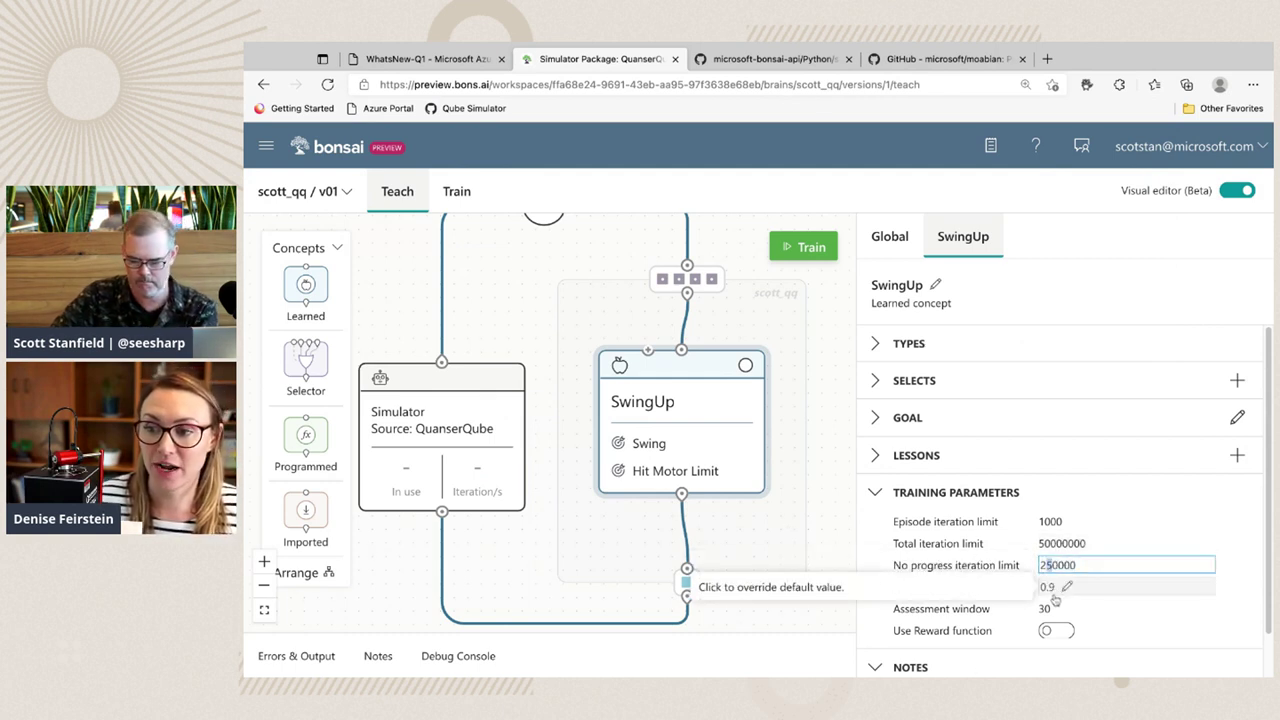
key(BackSpace)
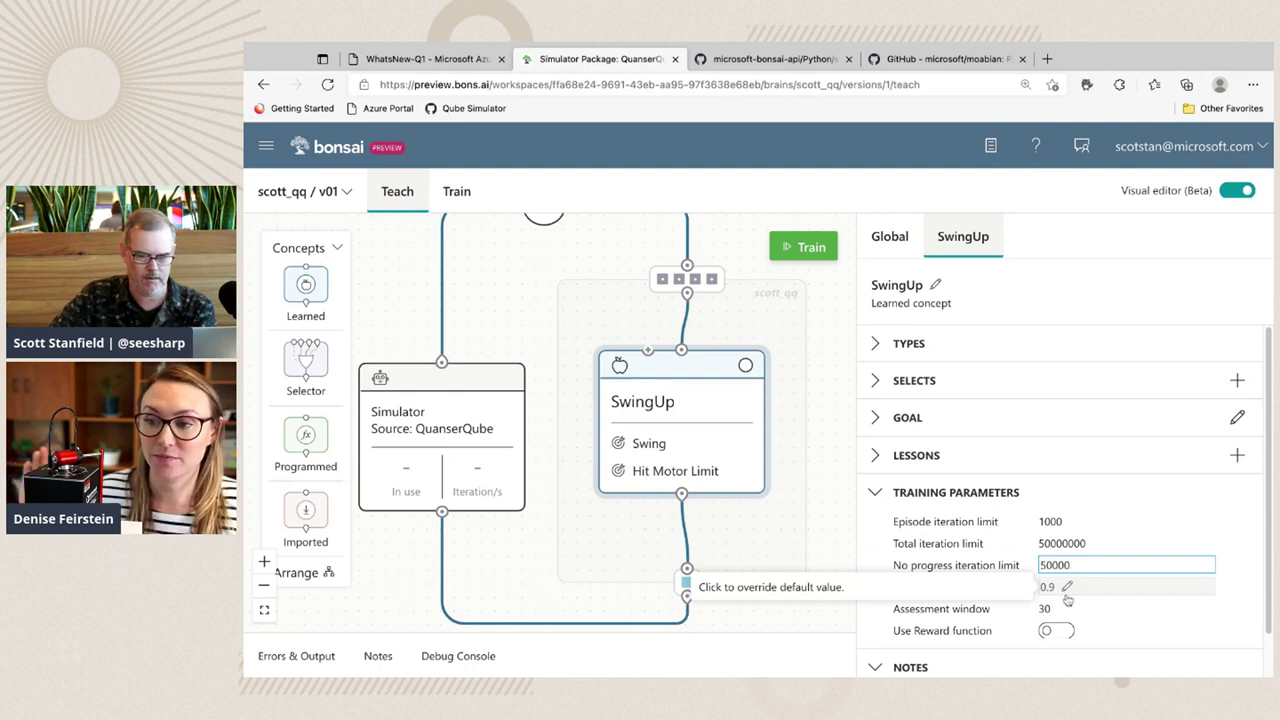
key(Return)
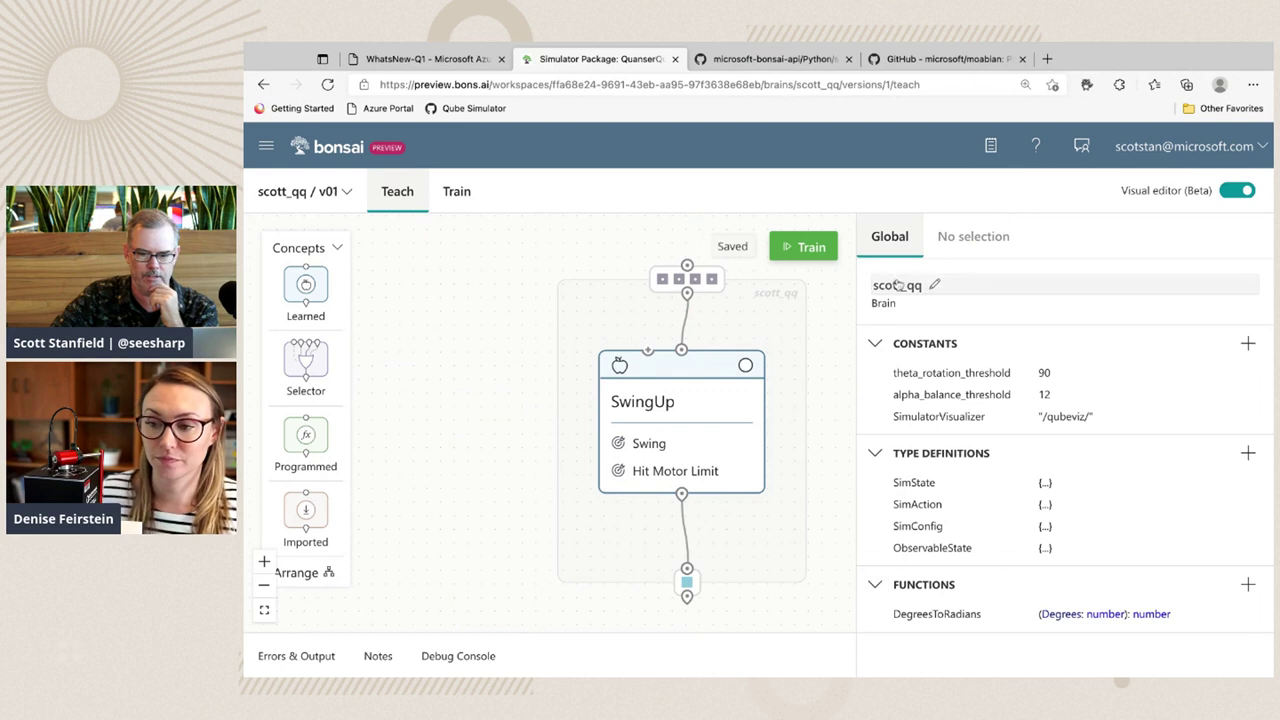
Collapse the lessons and training parameters sections of the SwingUp concept.
click(695, 362)
scroll(1055, 565, down, 1)
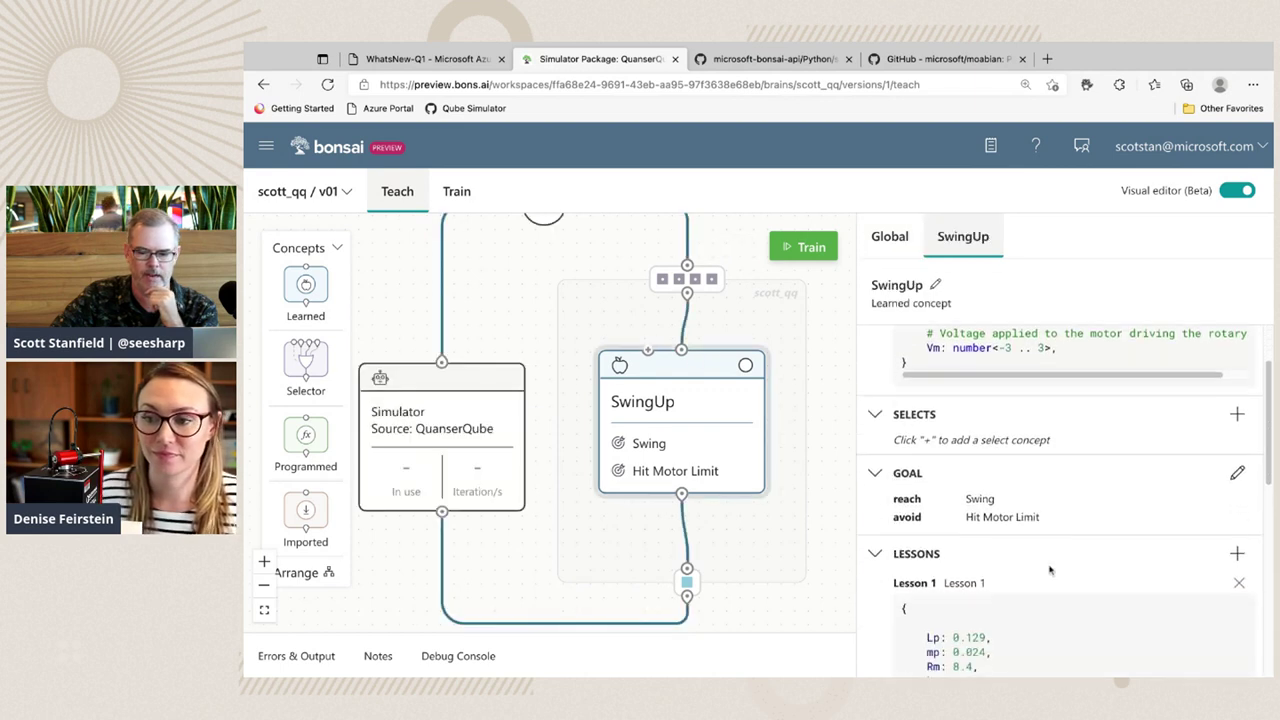
scroll(1050, 570, down, 3)
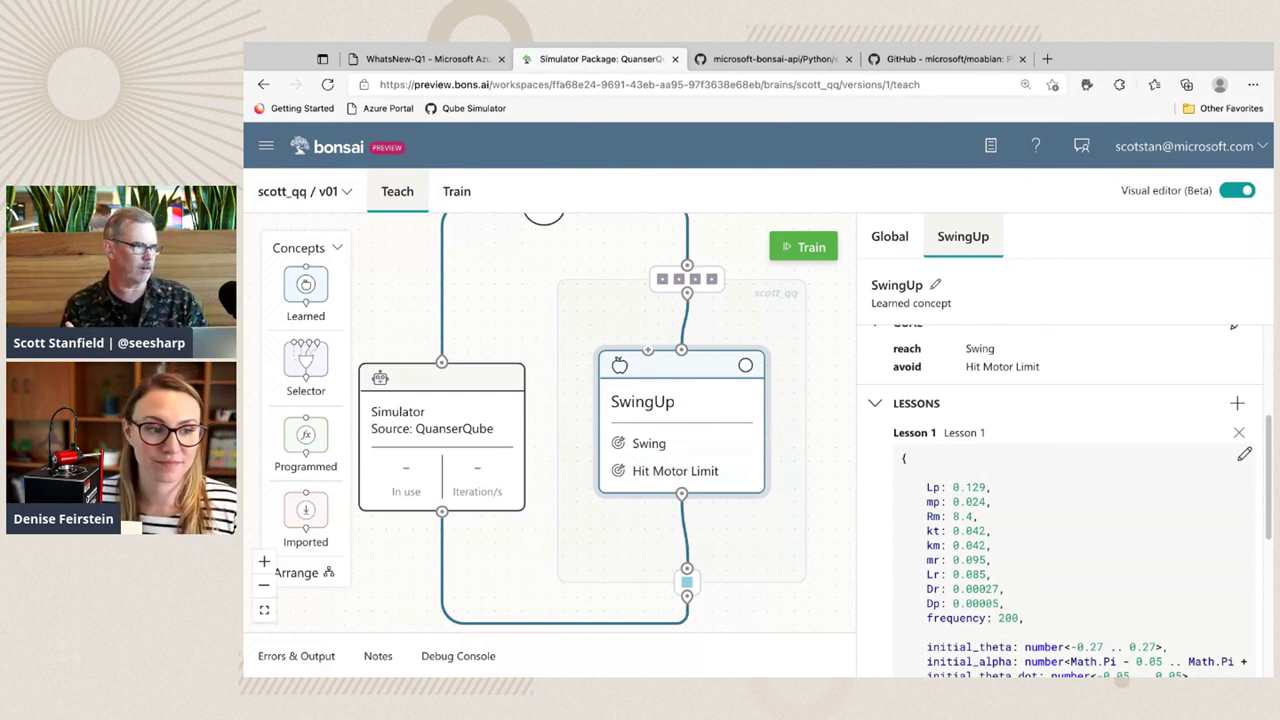
click(872, 405)
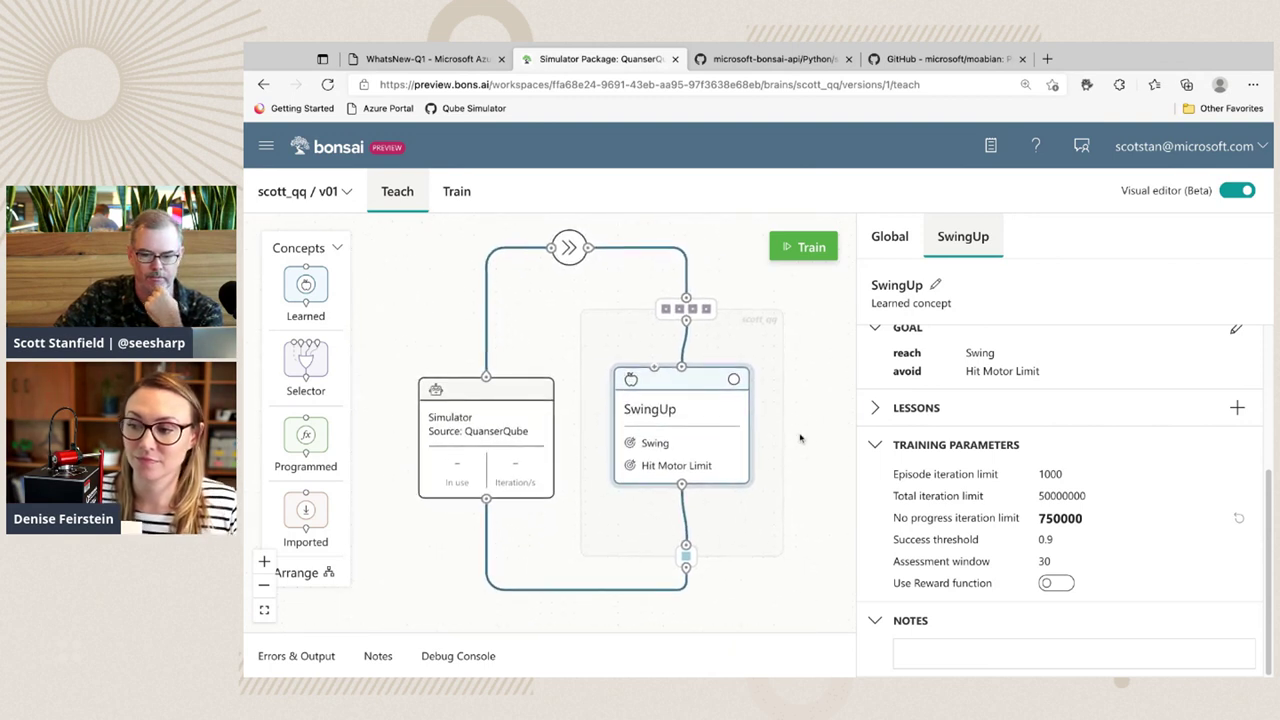
click(875, 448)
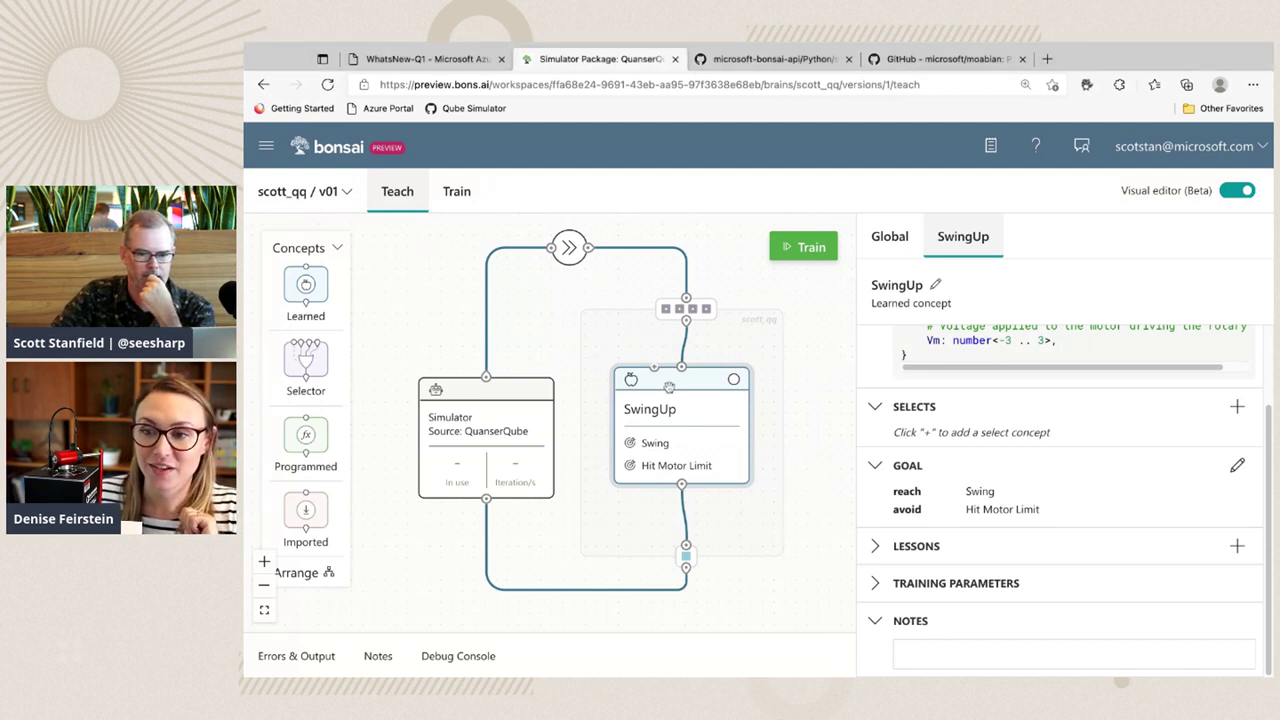
Nudge SwingUp slightly on the widened canvas and add a programmed concept beside it.
drag(669, 387, 676, 380)
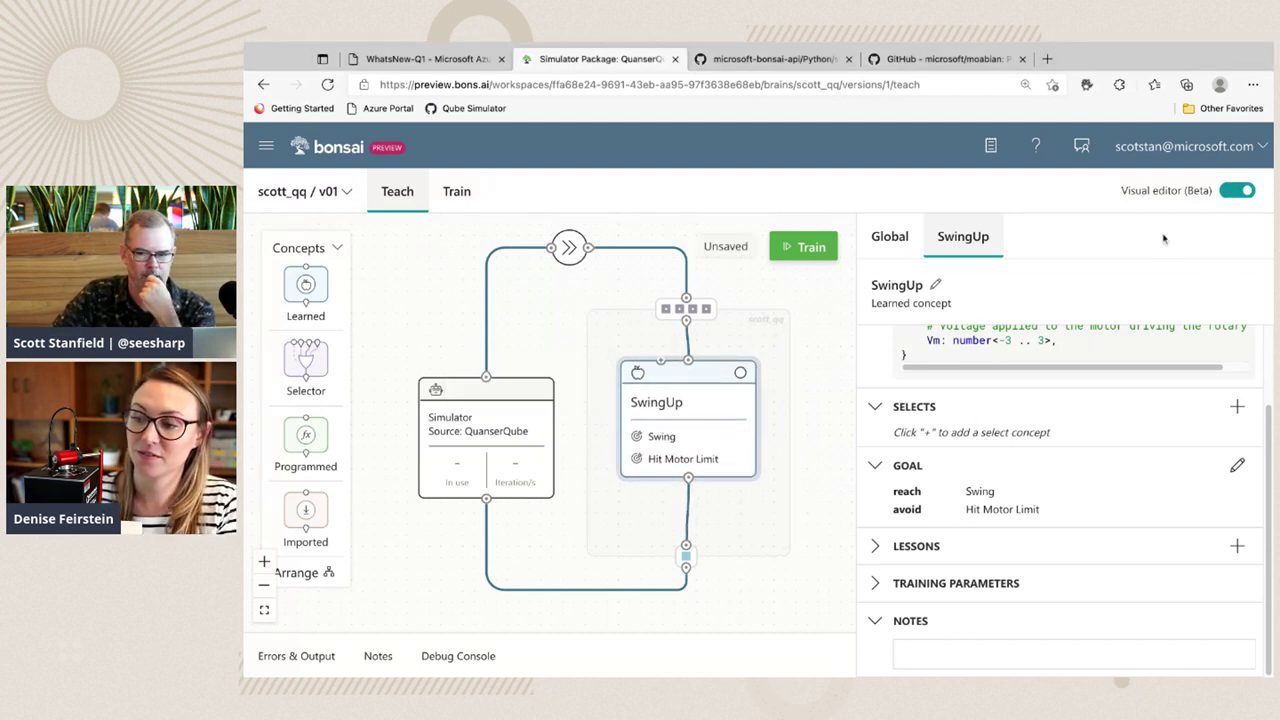
drag(858, 372, 909, 375)
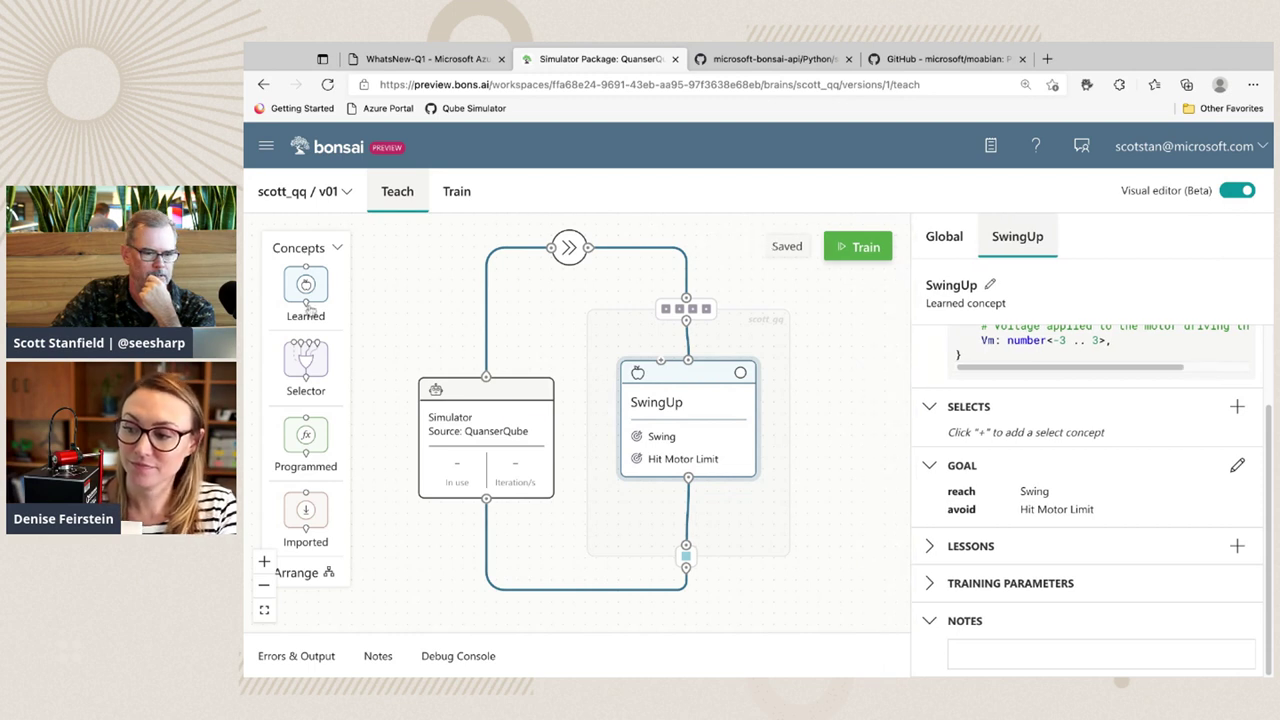
click(302, 440)
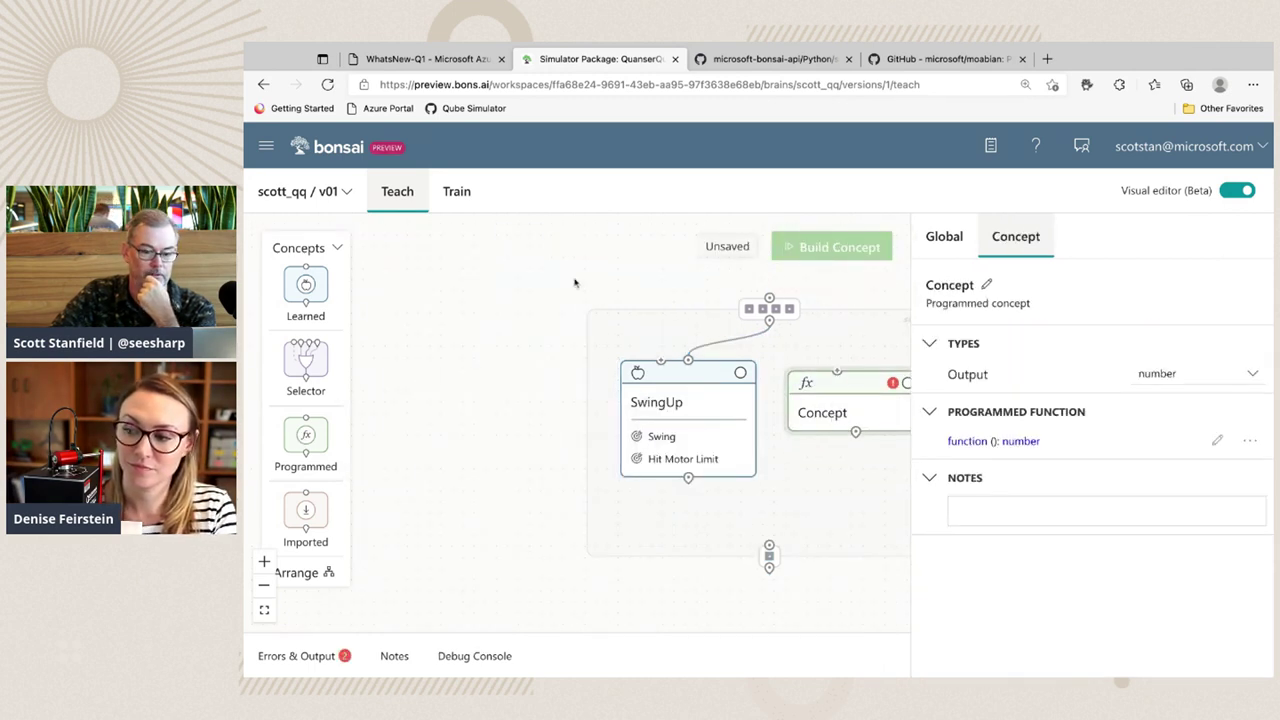
mouse_move(763, 403)
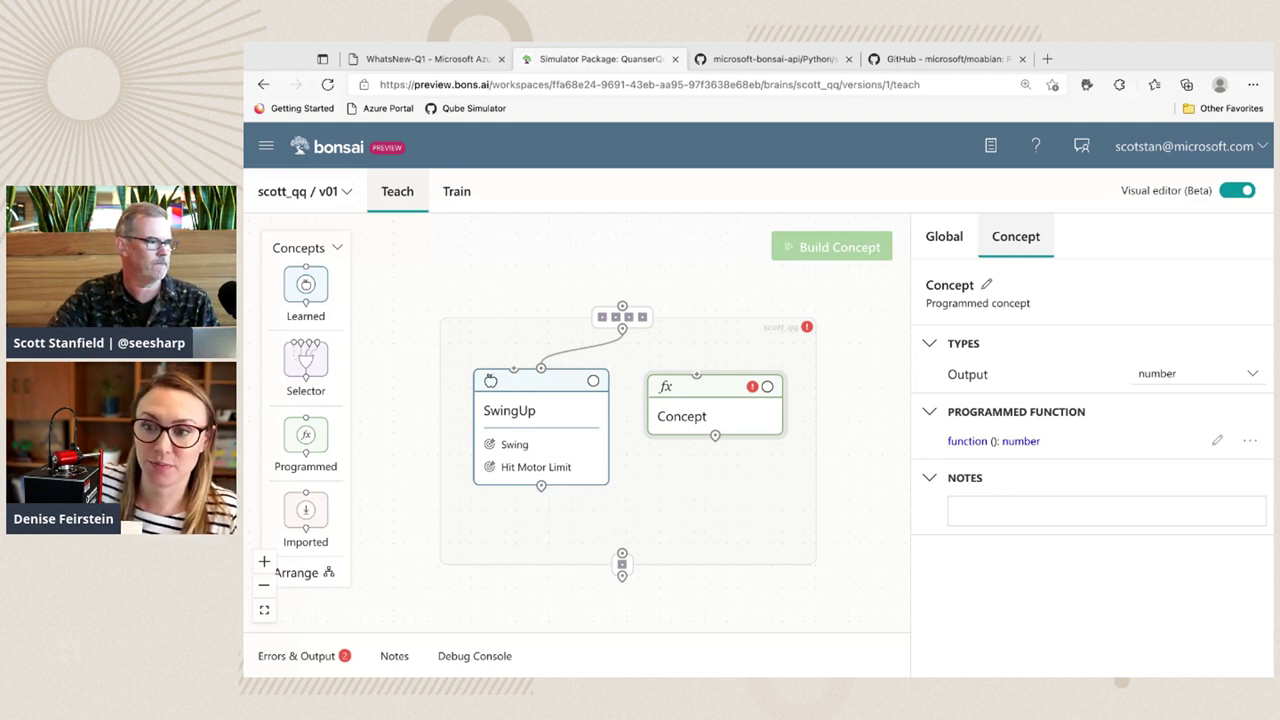
Write a global function LQR(State: ObservableState): SimAction with K = [-2.0, 35.0, -1.5, 3.0], returning Vm as the sum of K times theta, alpha, theta_dot and alpha_dot.
click(944, 238)
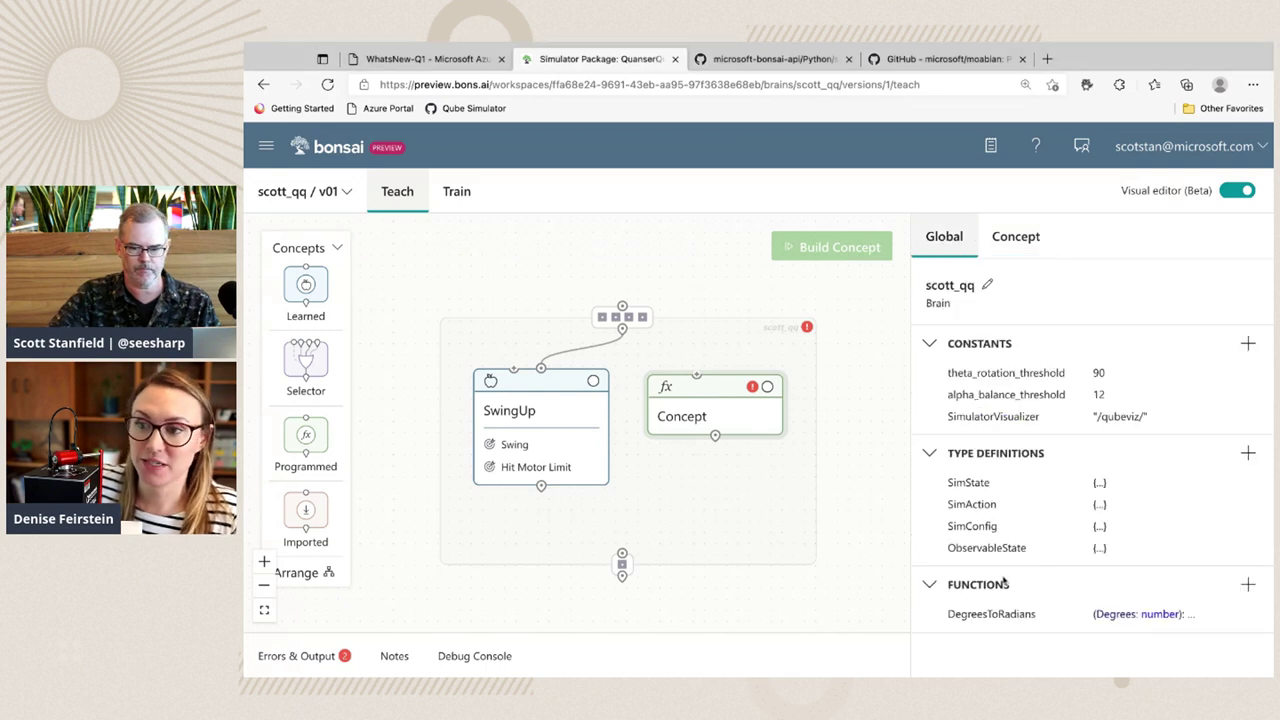
click(1248, 585)
key(ctrl+a)
text(function LQR(State: ObservableState): SimAction {     var K = [-2.0, 35.0, -1.5, 3.0]     return {         Vm: K[0] * State.theta + K[1] * State.alpha + K[2] * State.theta_dot + K[3] * State.alpha_dot,     } })
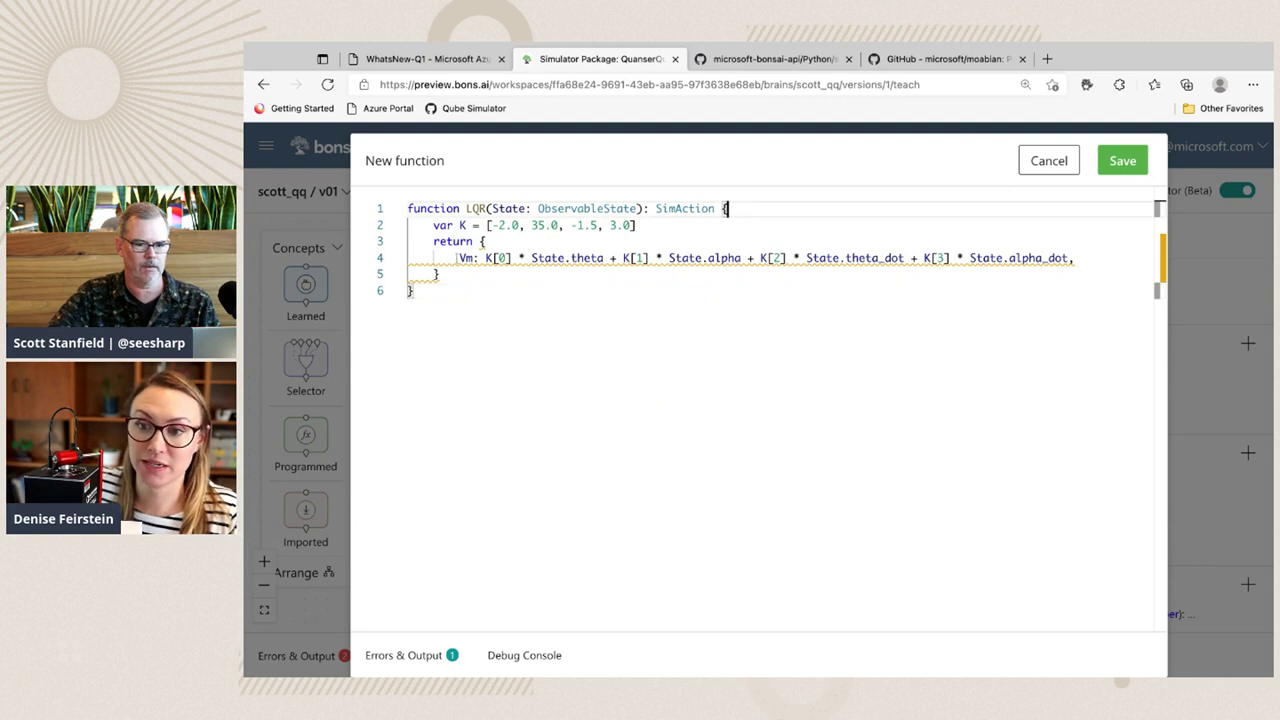
drag(455, 258, 413, 290)
click(413, 290)
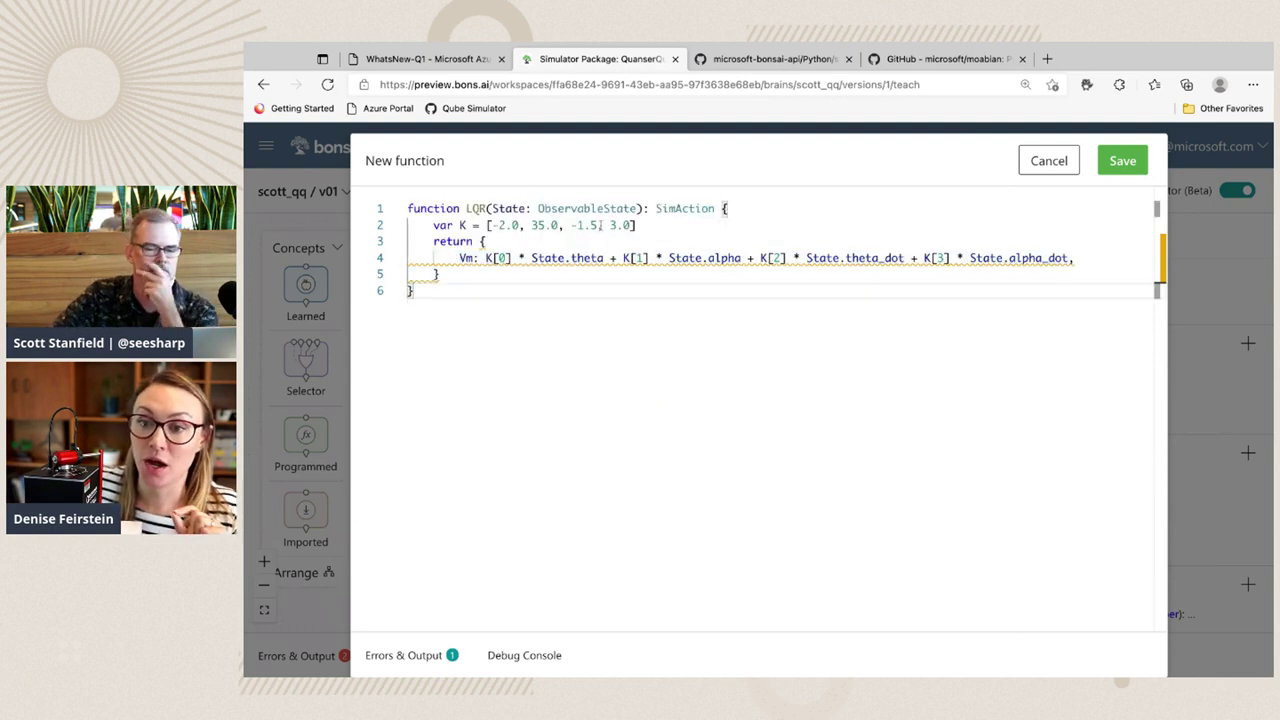
Highlight the line declaring the gain array K in the LQR function, particularly its four values.
click(645, 225)
key(shift+Home)
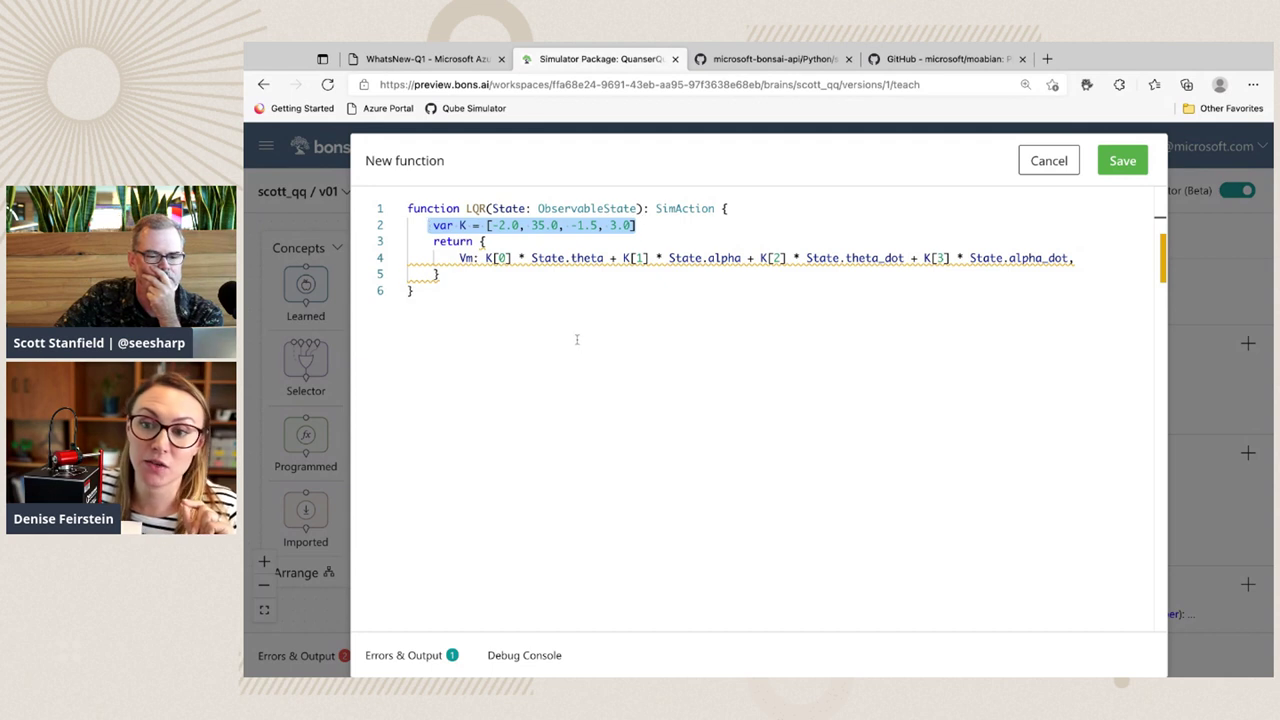
click(576, 340)
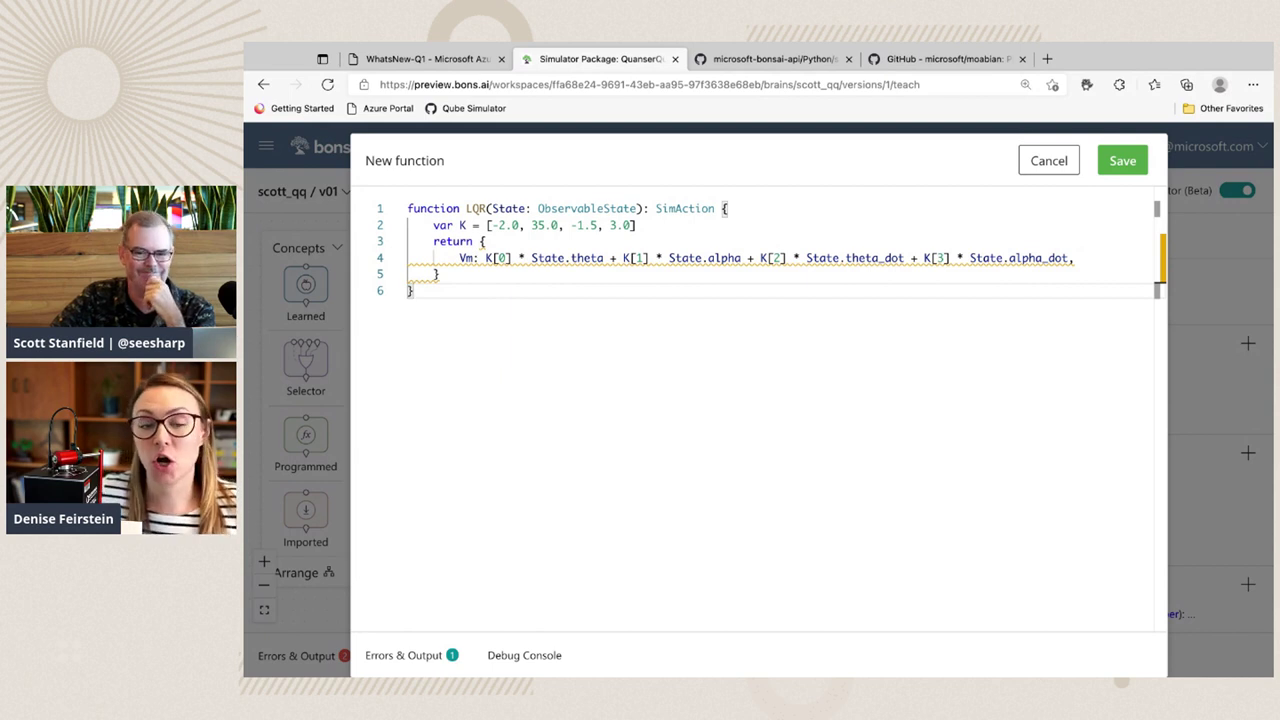
click(643, 225)
key(shift+alt+Right)
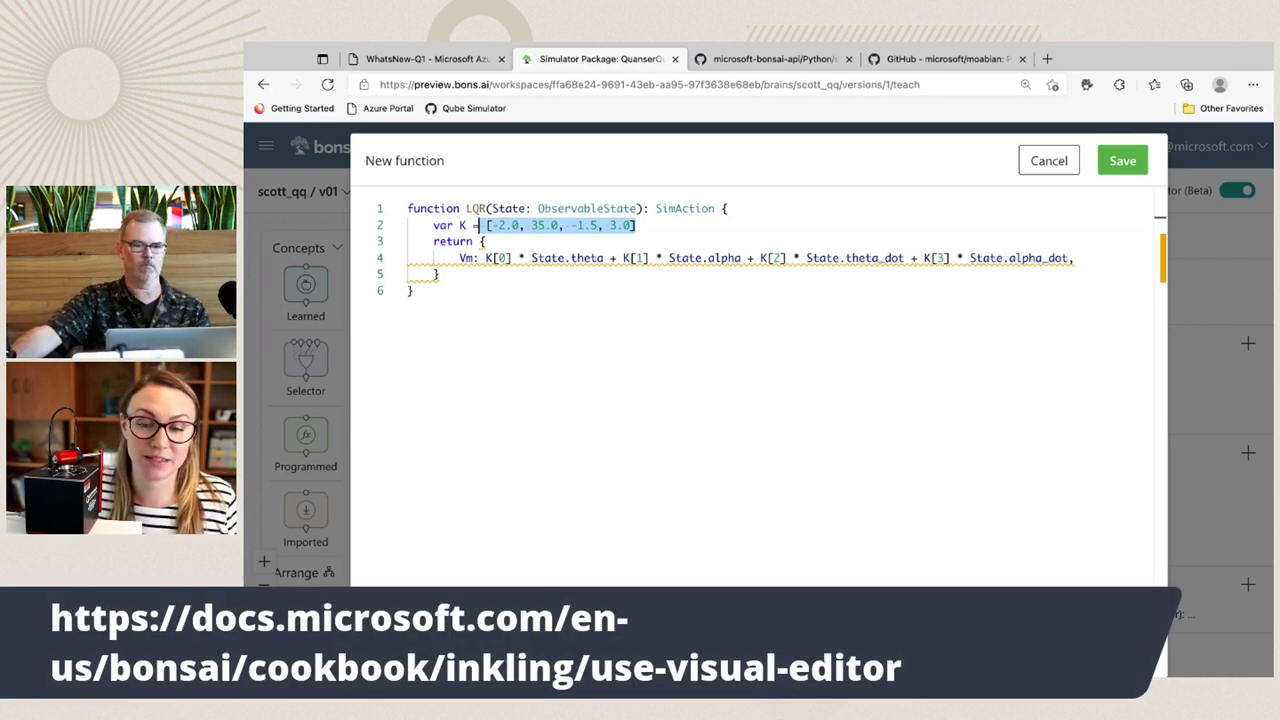
key(alt+Tab)
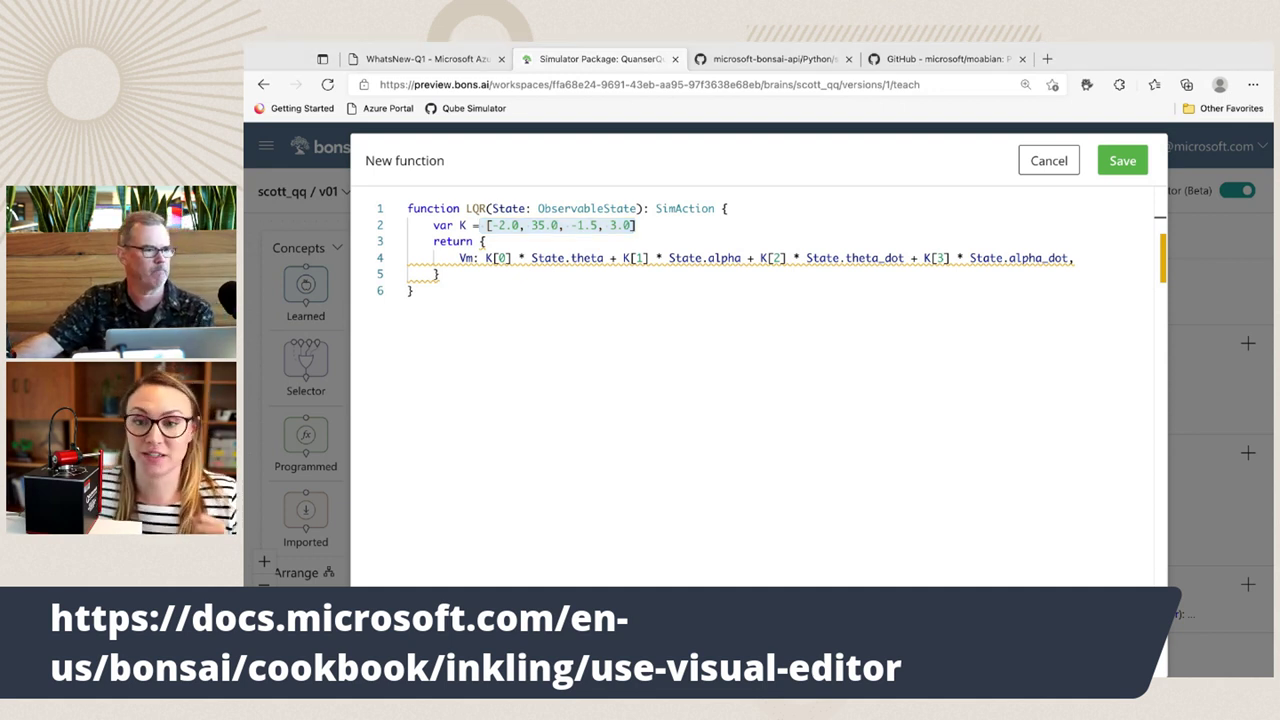
key(alt+Tab)
click(649, 226)
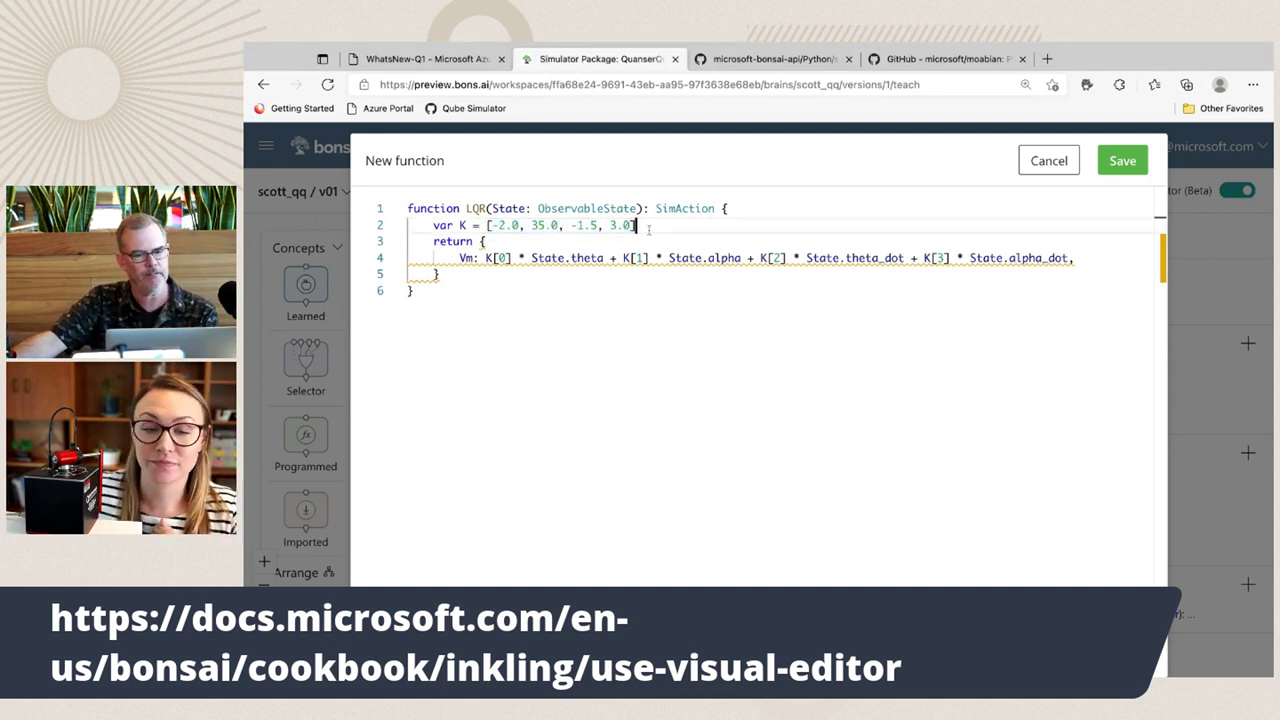
drag(650, 225, 494, 226)
click(534, 309)
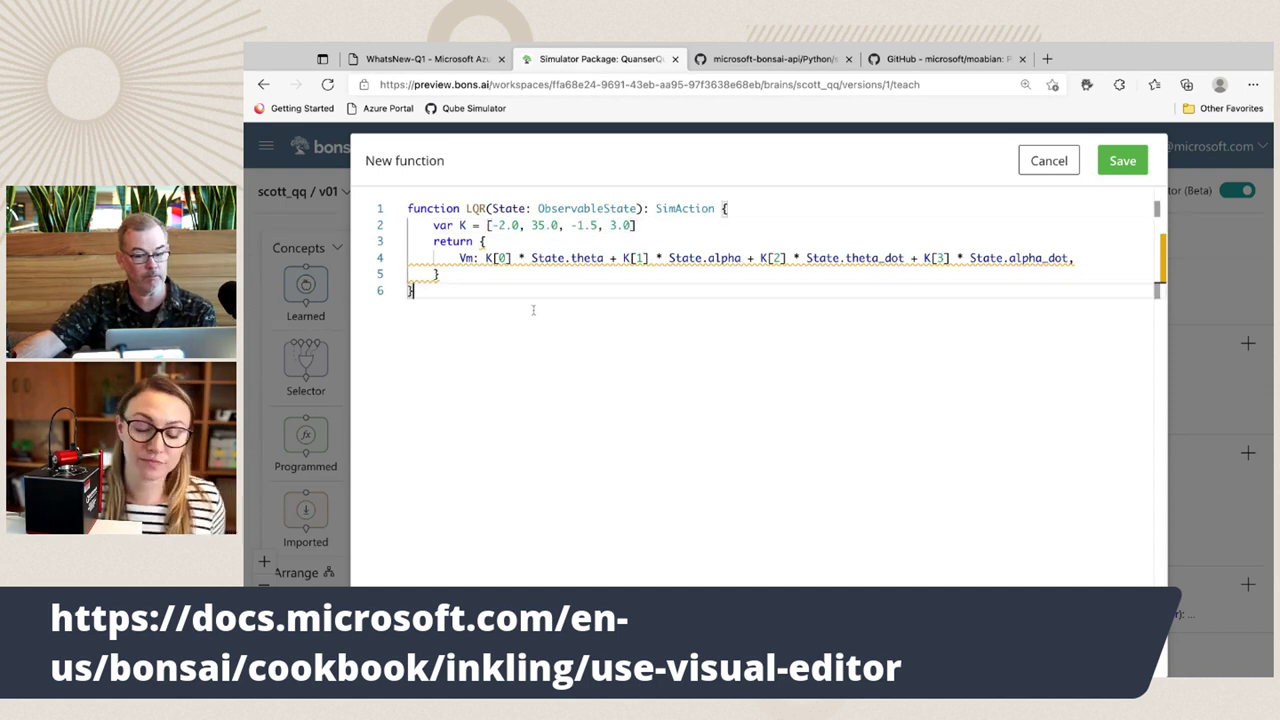
drag(638, 225, 480, 225)
click(555, 280)
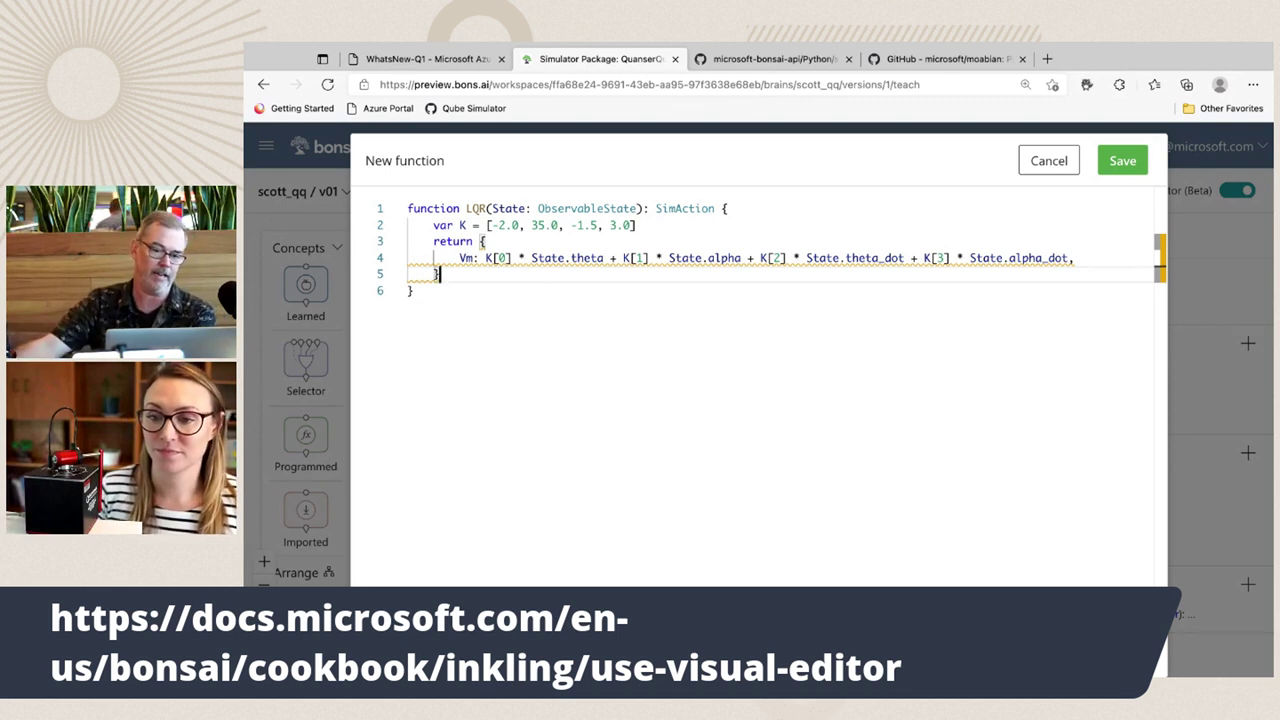
key(Down)
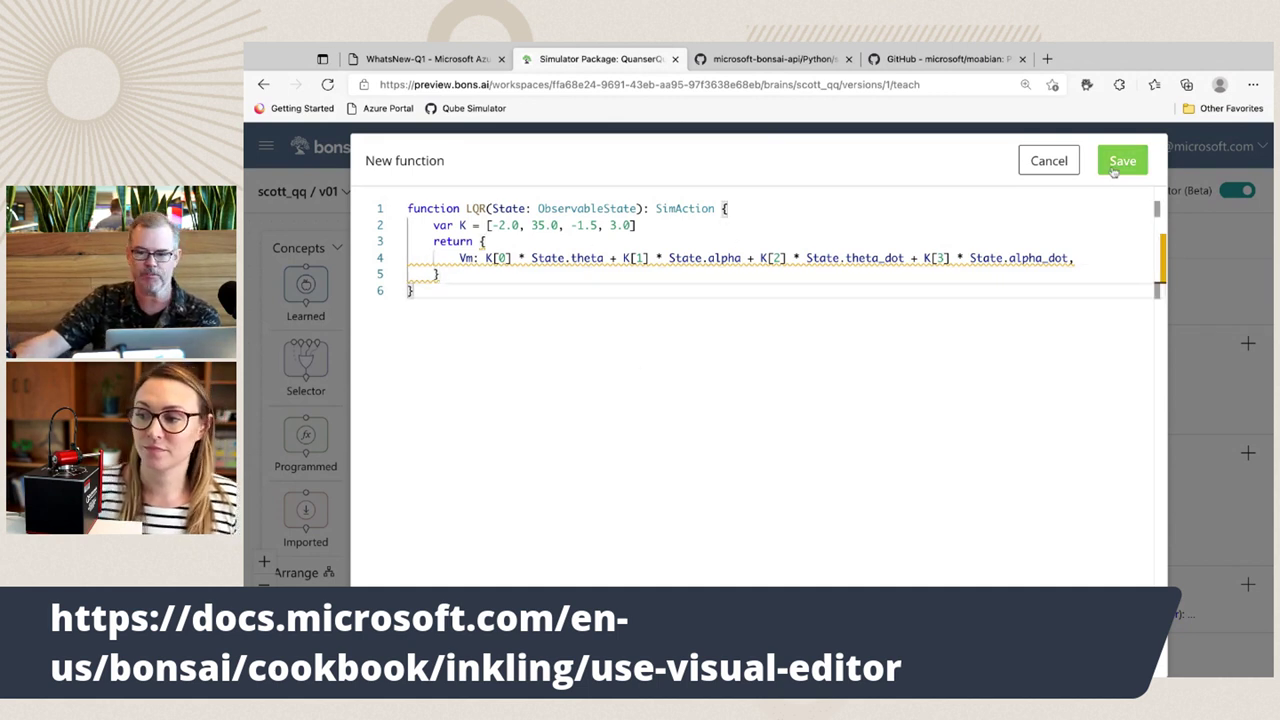
Highlight from the SimAction return type into the K array, and save the LQR function.
drag(663, 217, 505, 226)
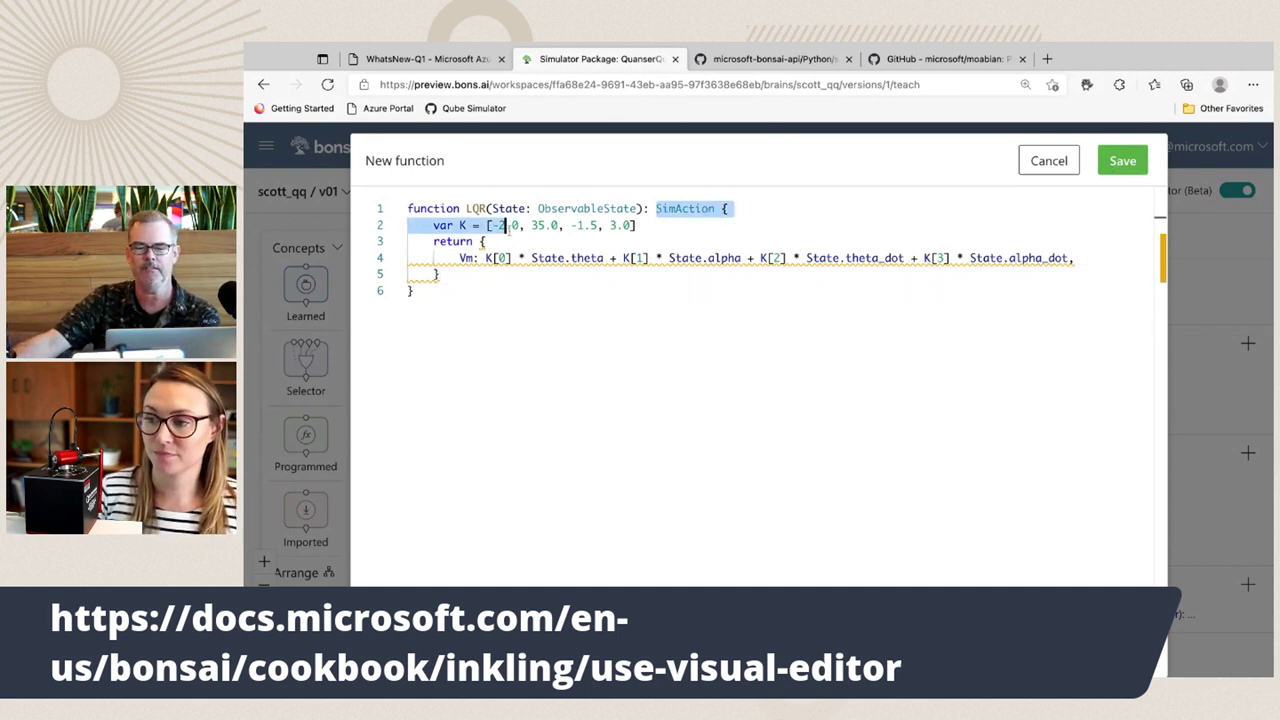
click(490, 225)
click(1129, 160)
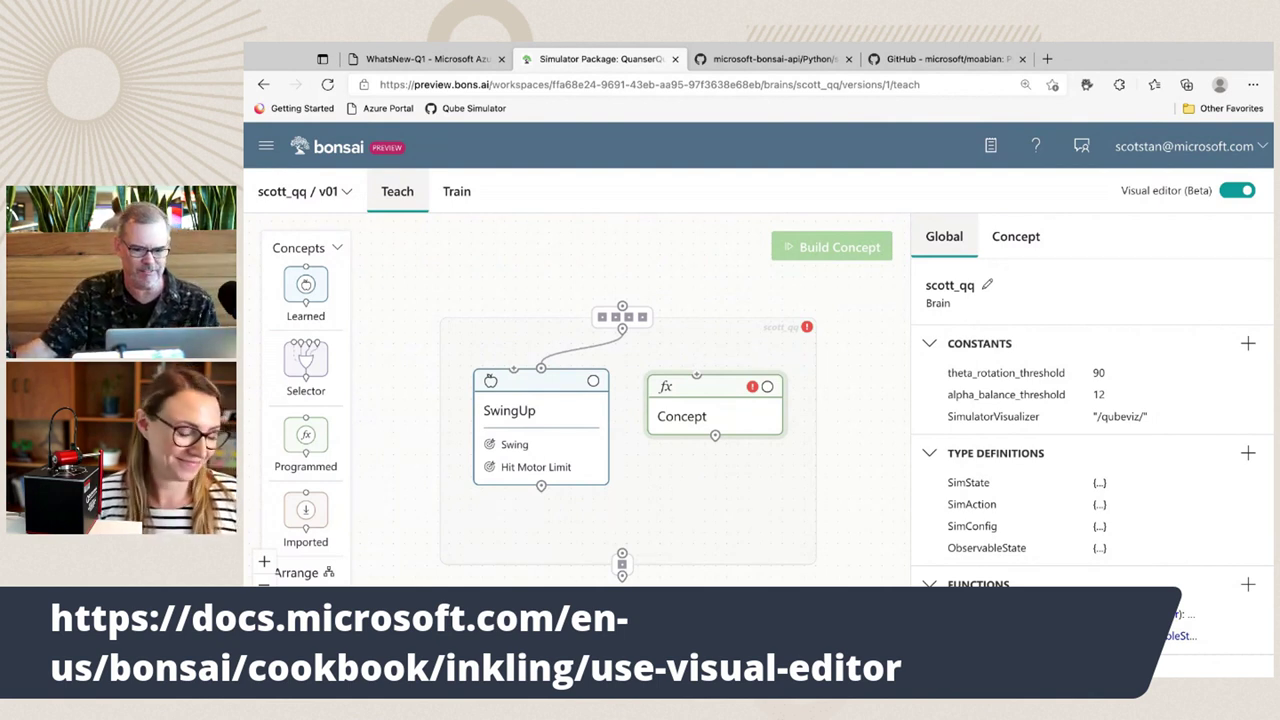
mouse_move(1190, 635)
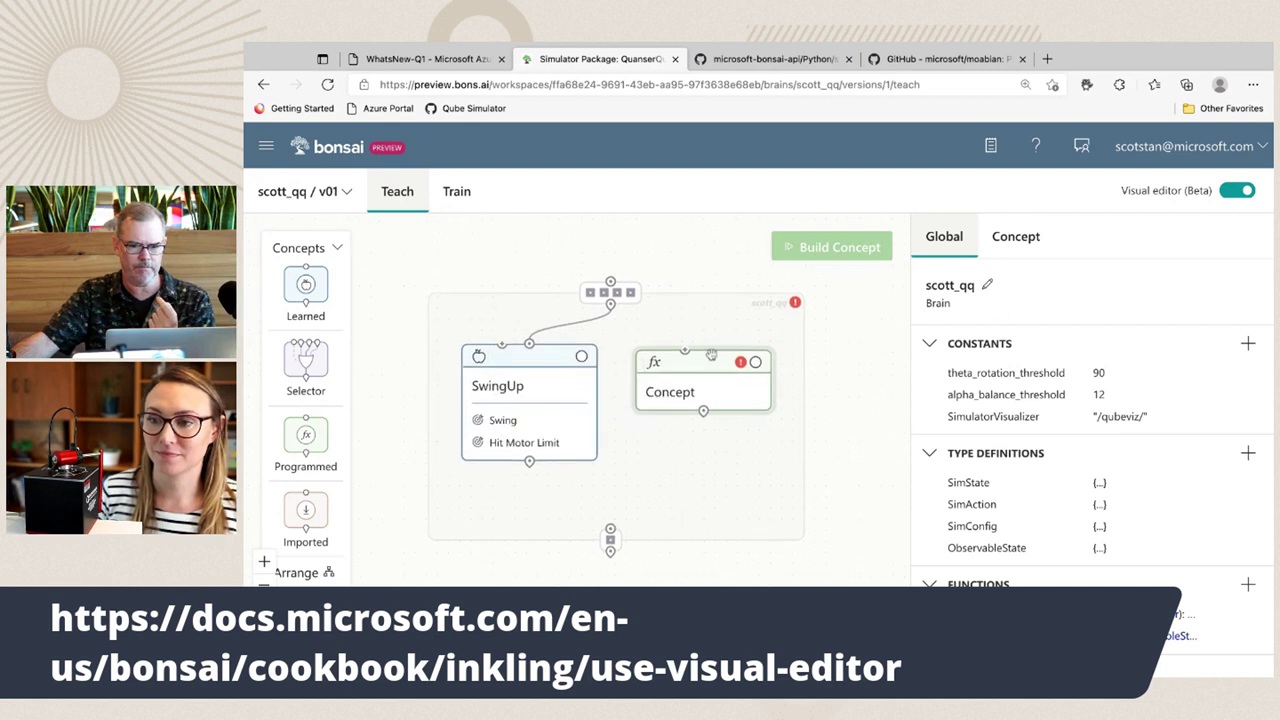
Rename the programmed concept to Balance and move it farther away from SwingUp.
click(708, 360)
click(987, 285)
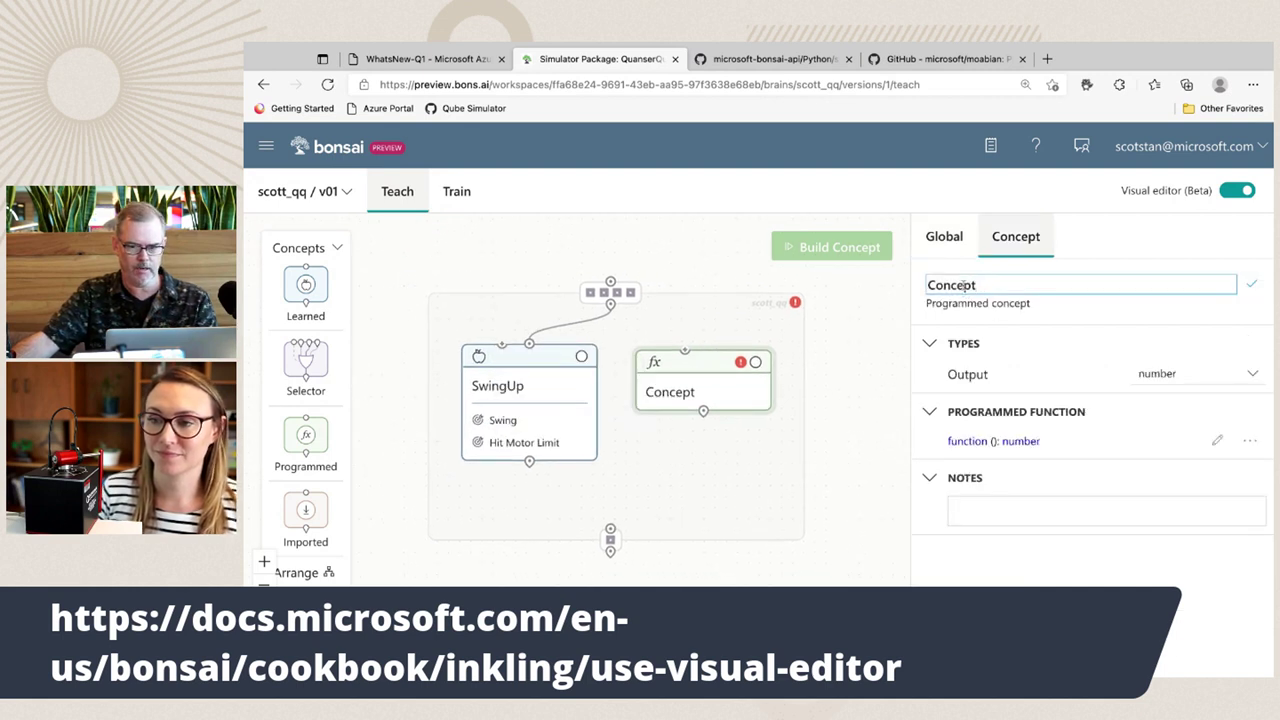
double_click(963, 285)
text(Balance)
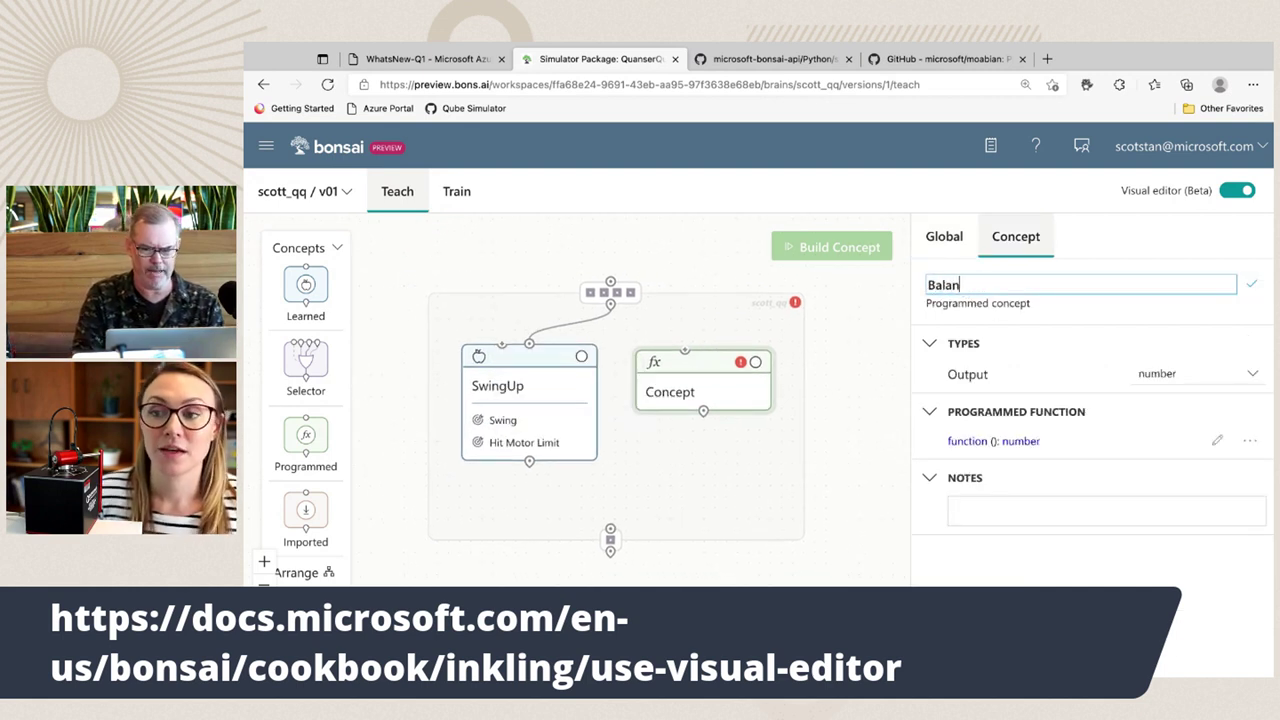
key(Return)
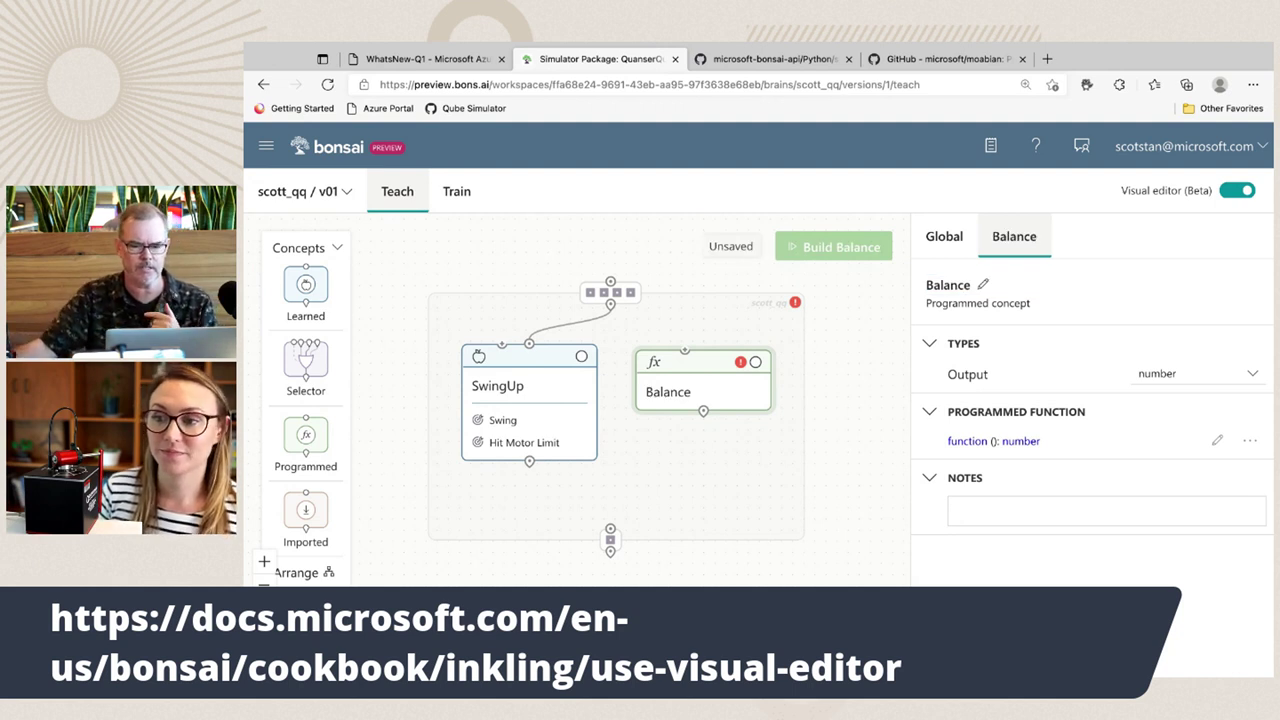
drag(637, 366, 711, 368)
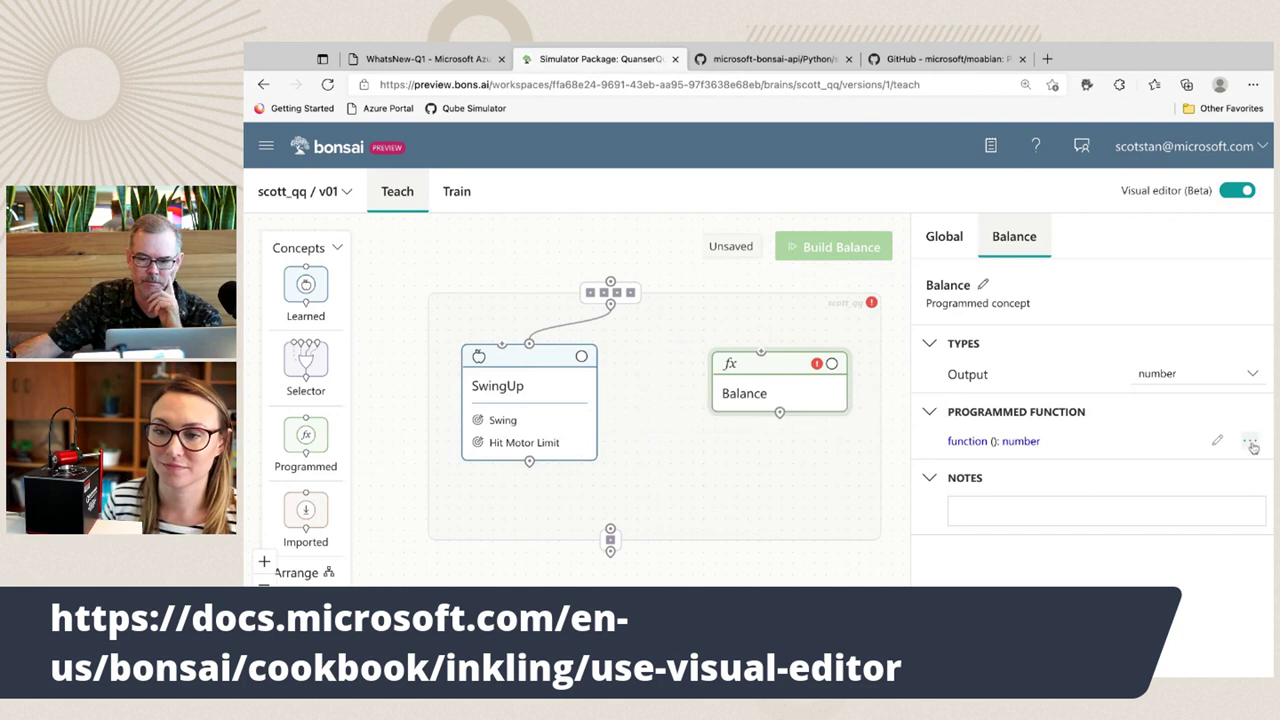
click(1249, 441)
click(1141, 553)
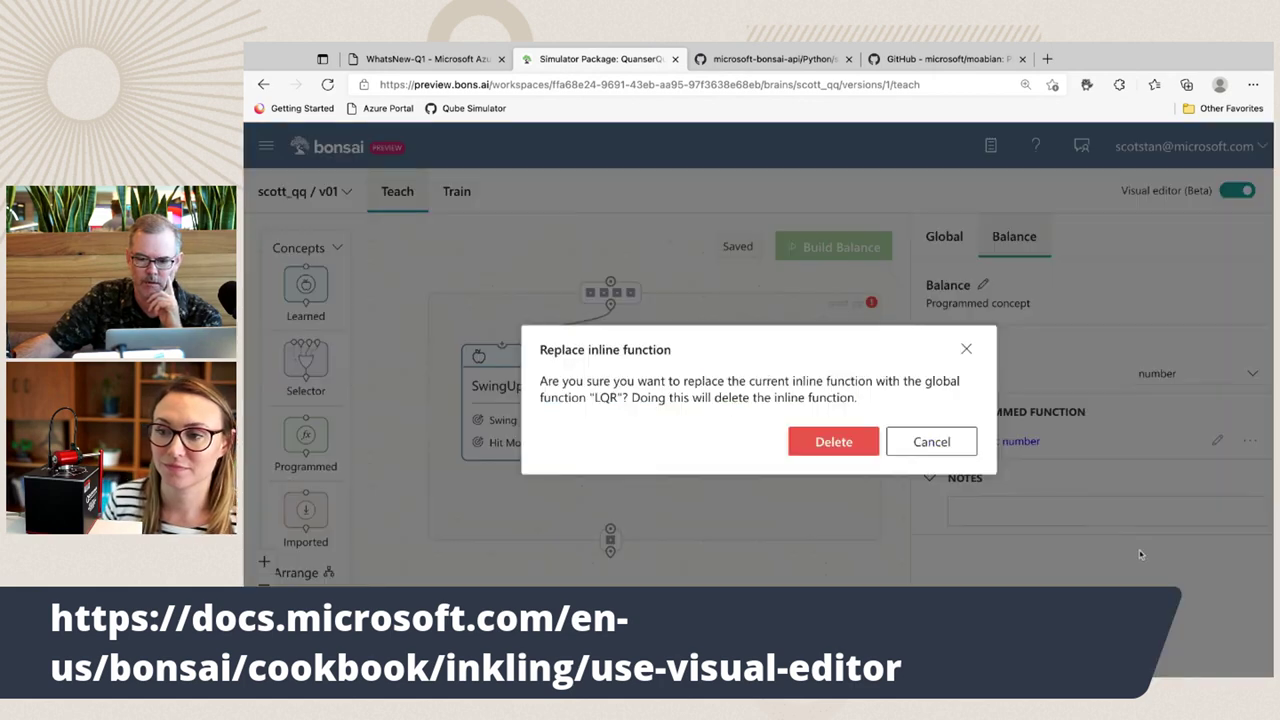
click(931, 442)
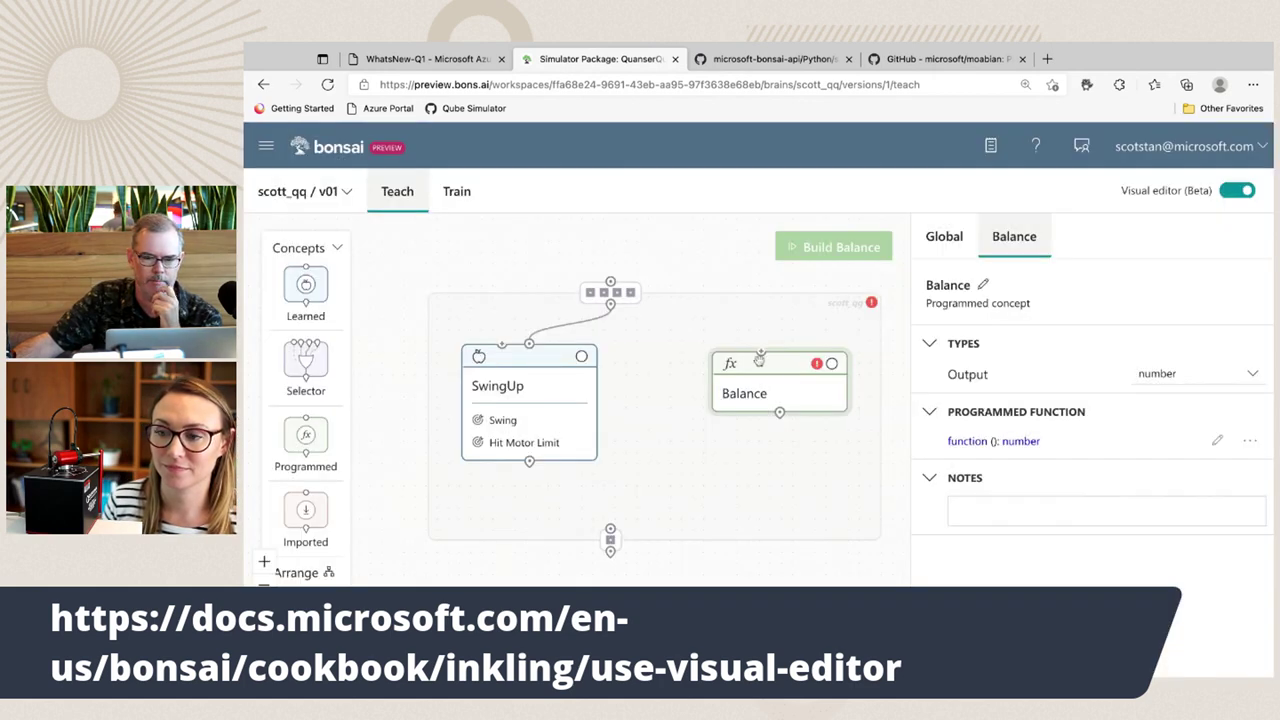
Replace Balance's inline function with the global function LQR, deleting the inline one.
click(1249, 441)
click(1220, 551)
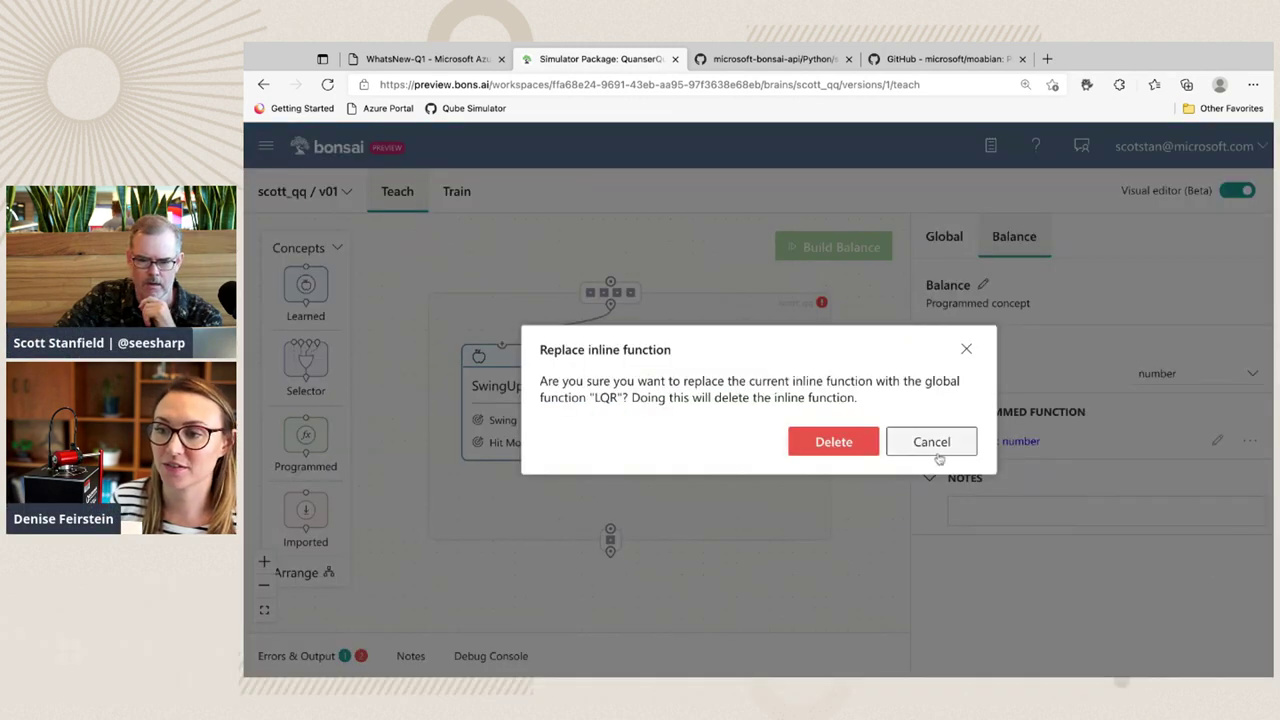
click(835, 441)
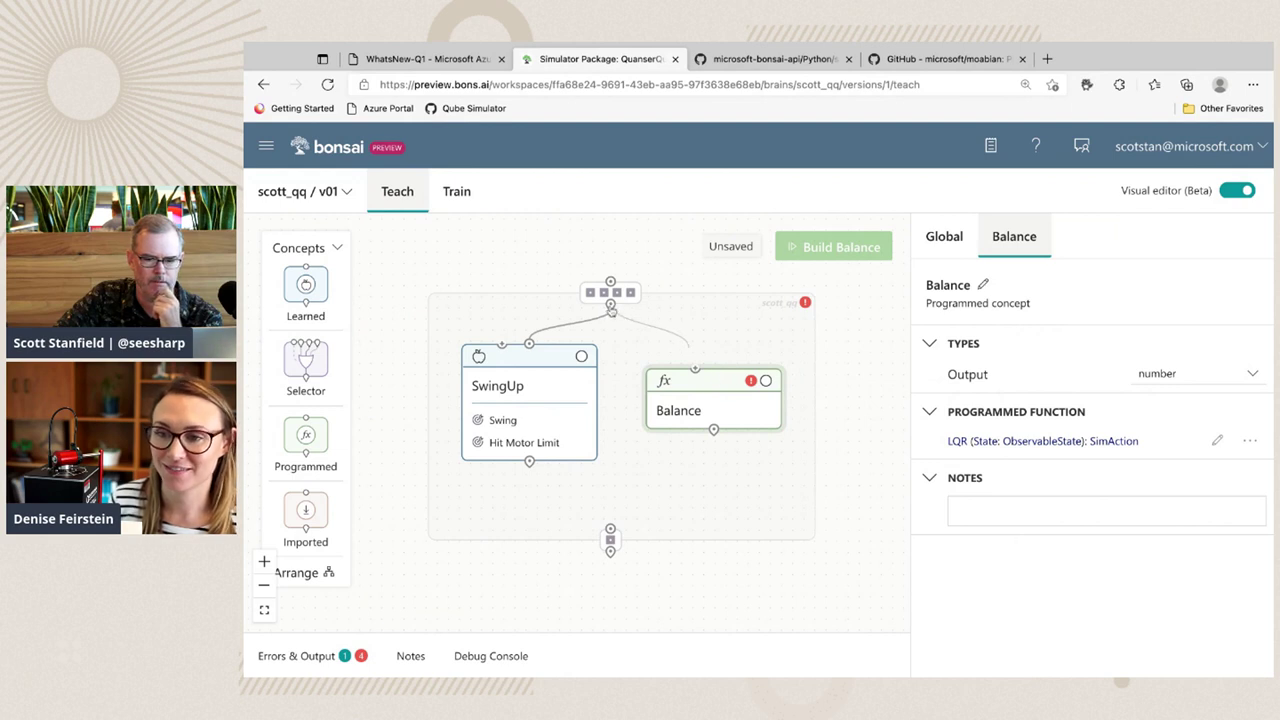
Connect the brain's input state to Balance and set the concept's output type to SimAction.
drag(611, 310, 712, 370)
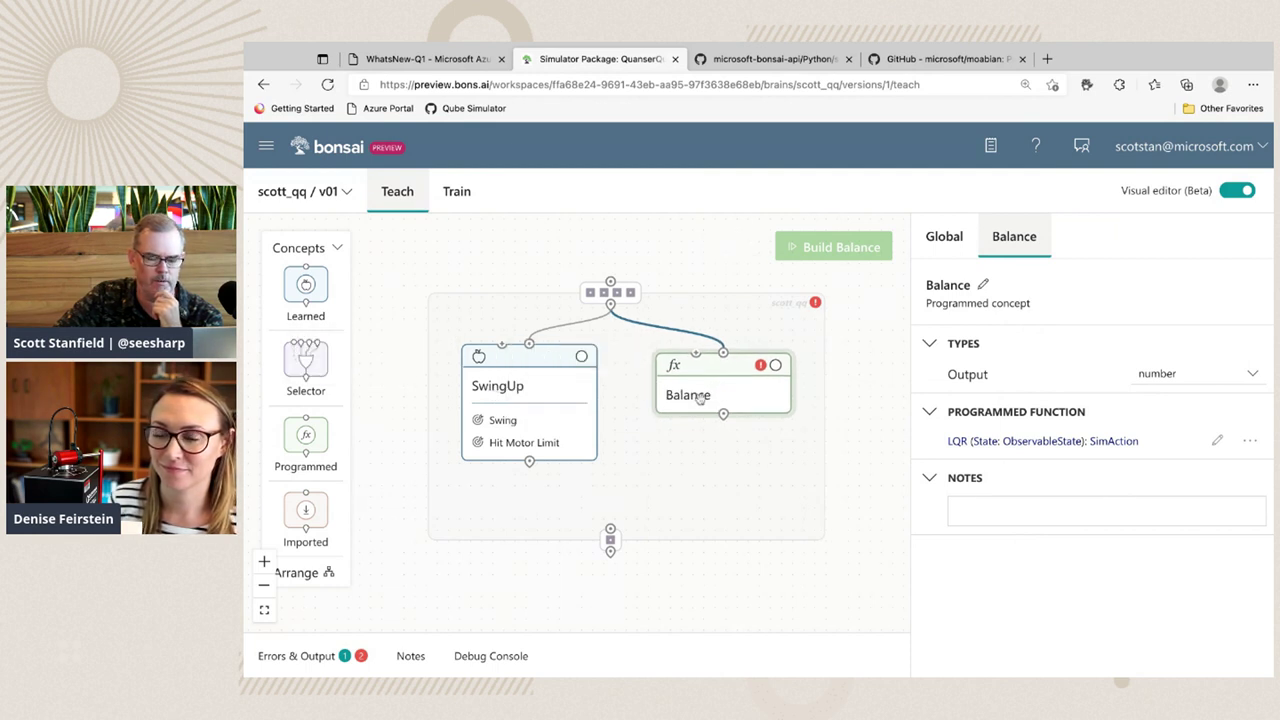
mouse_move(700, 398)
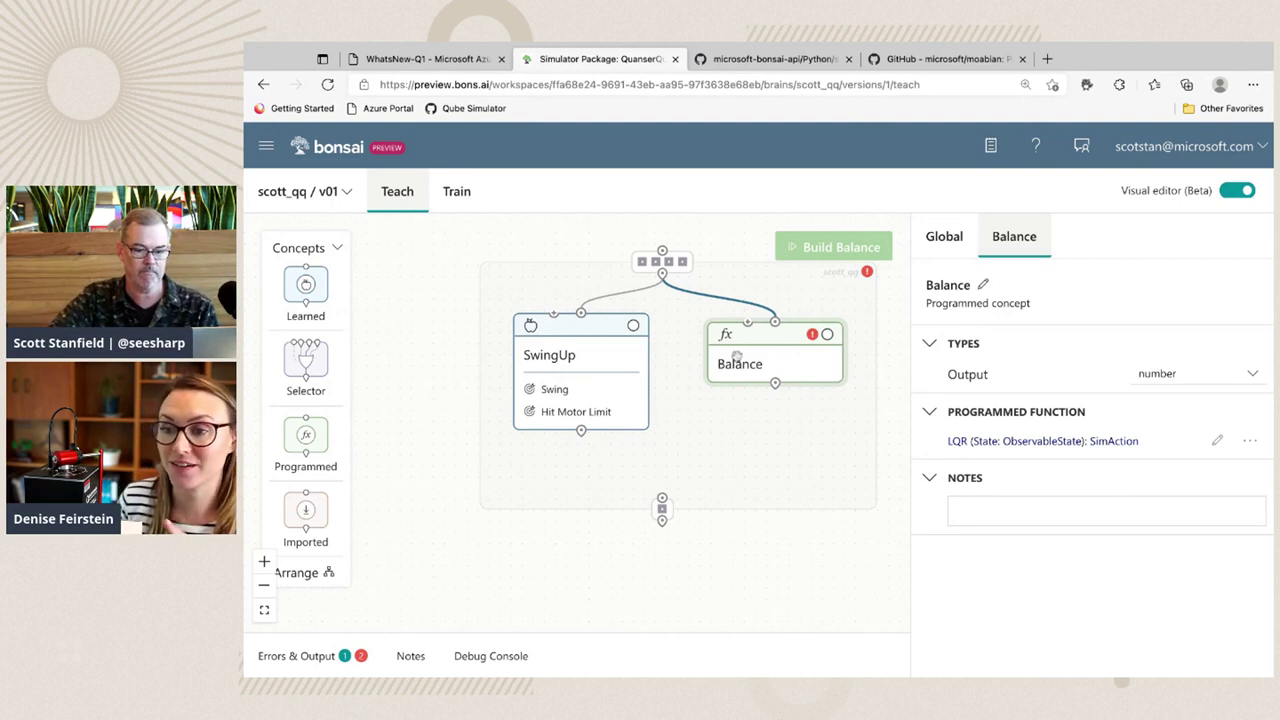
drag(755, 345, 750, 346)
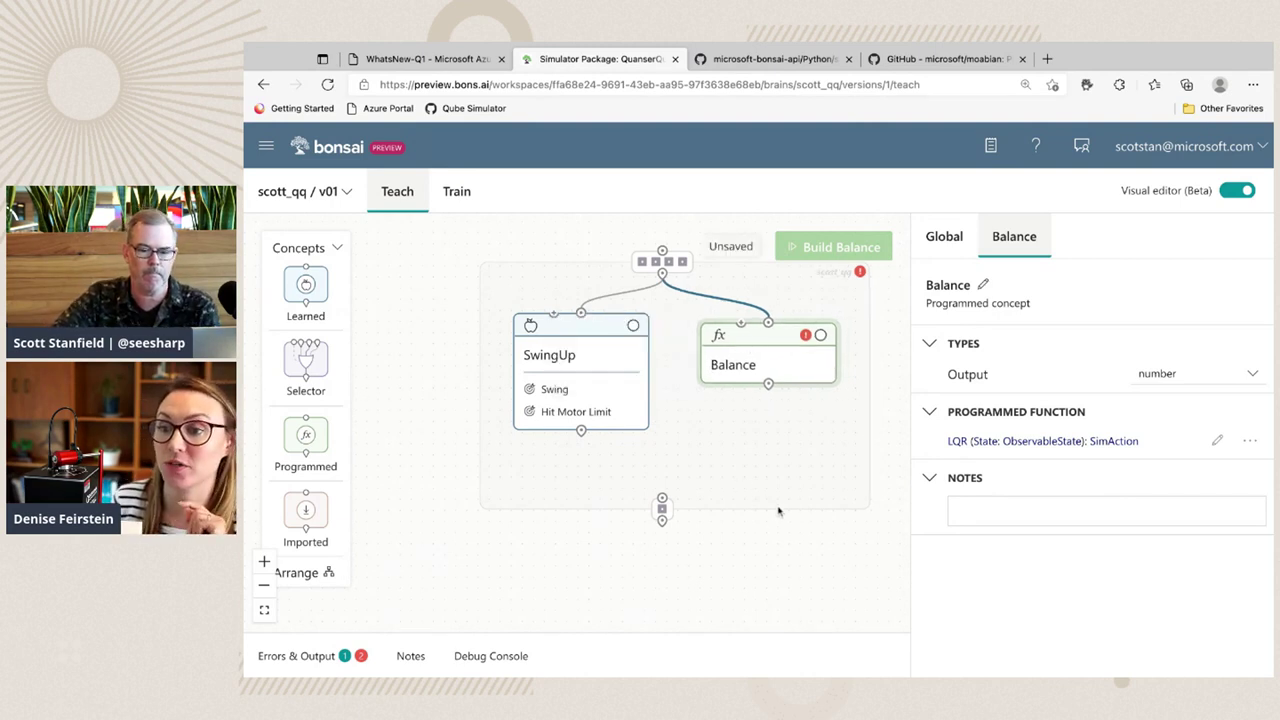
click(1250, 373)
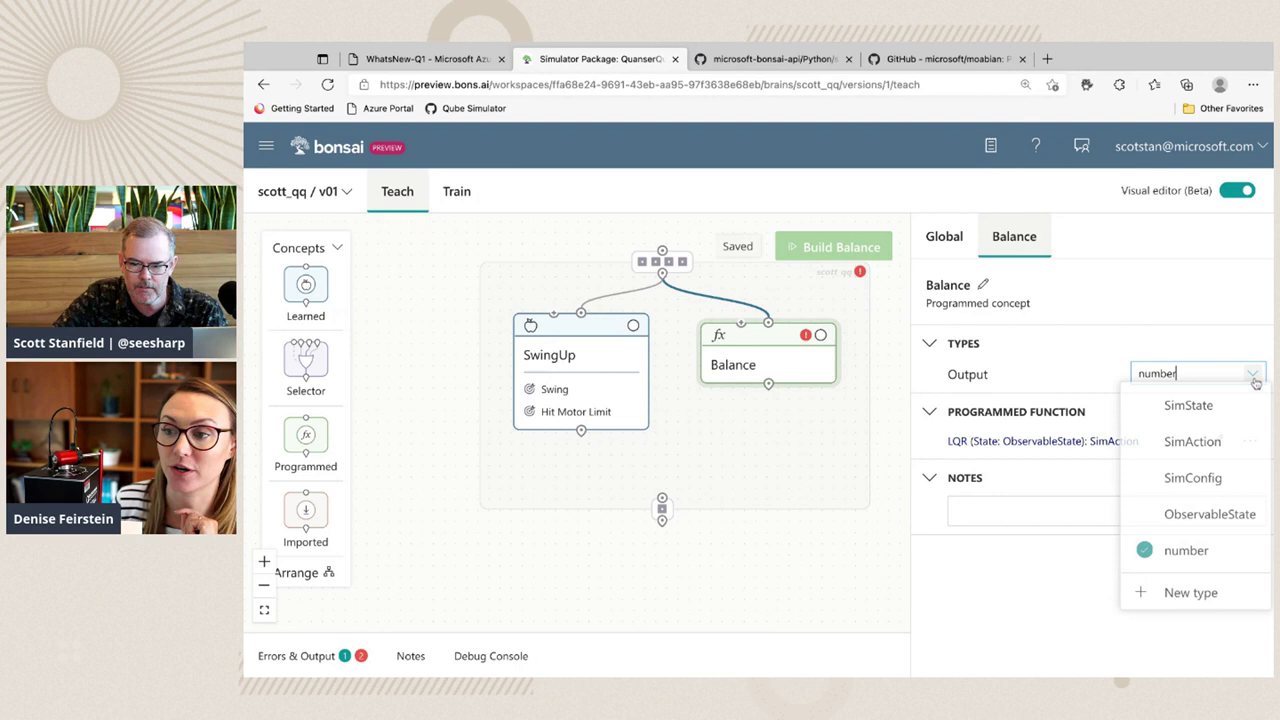
click(1174, 444)
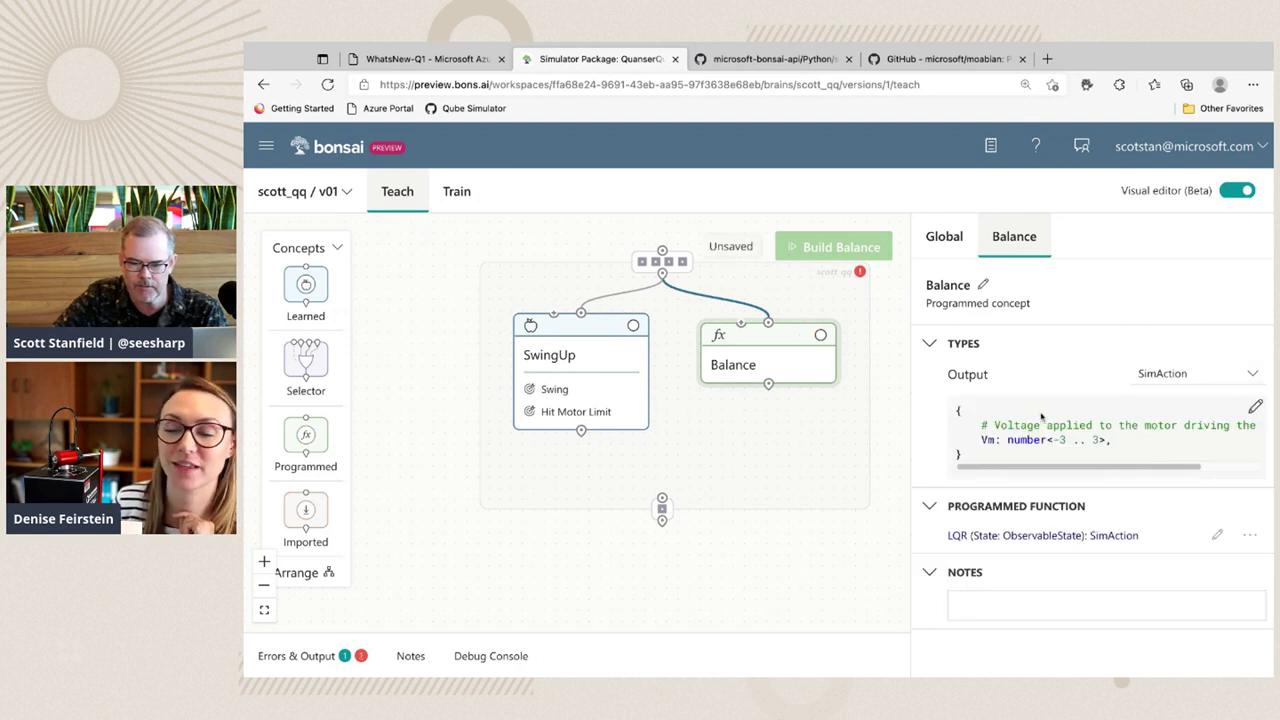
Add a Selector concept to the brain graph and arrange it below the SwingUp and Balance concepts.
click(781, 468)
mouse_move(770, 362)
mouse_down()
mouse_move(757, 370)
mouse_move(764, 356)
mouse_up()
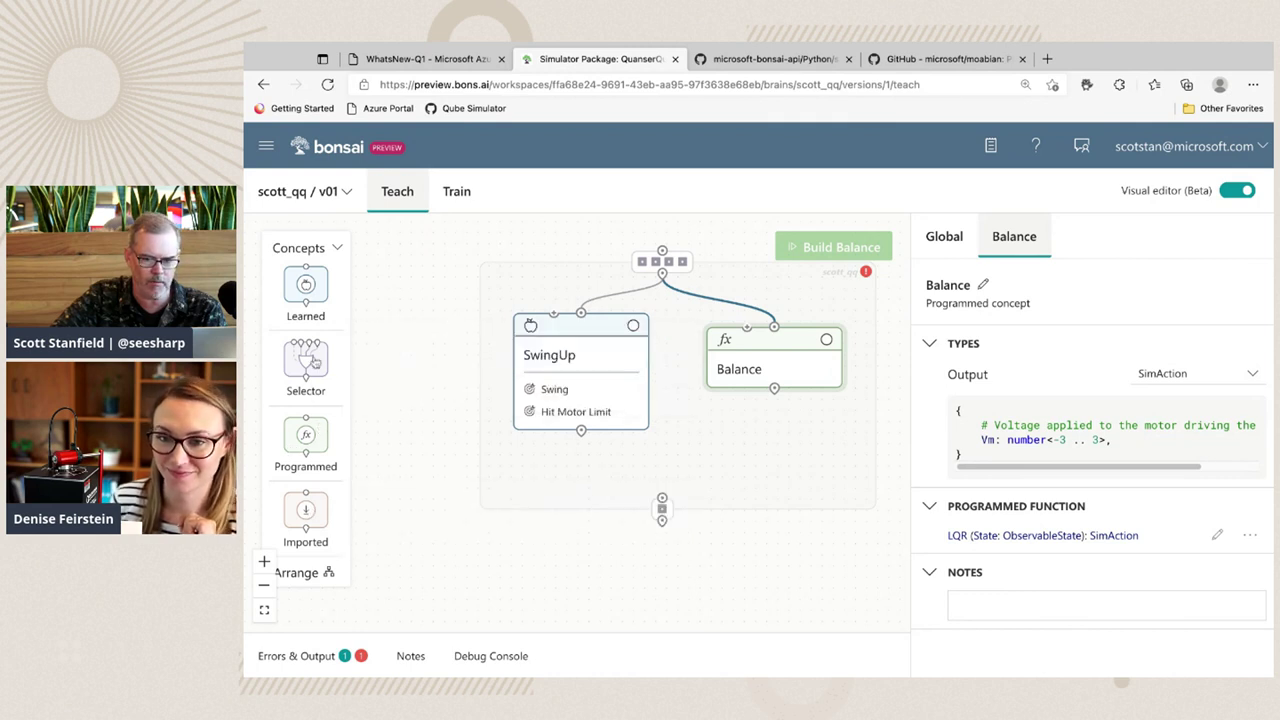
drag(314, 362, 740, 471)
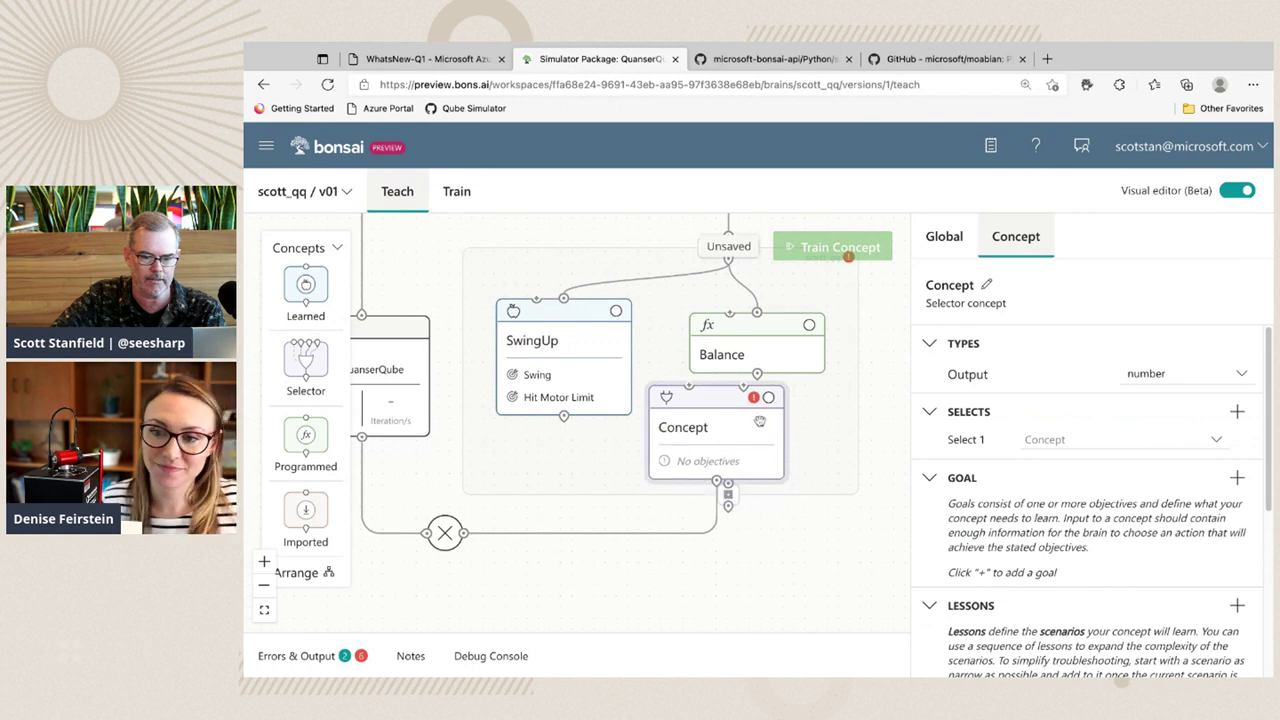
click(608, 400)
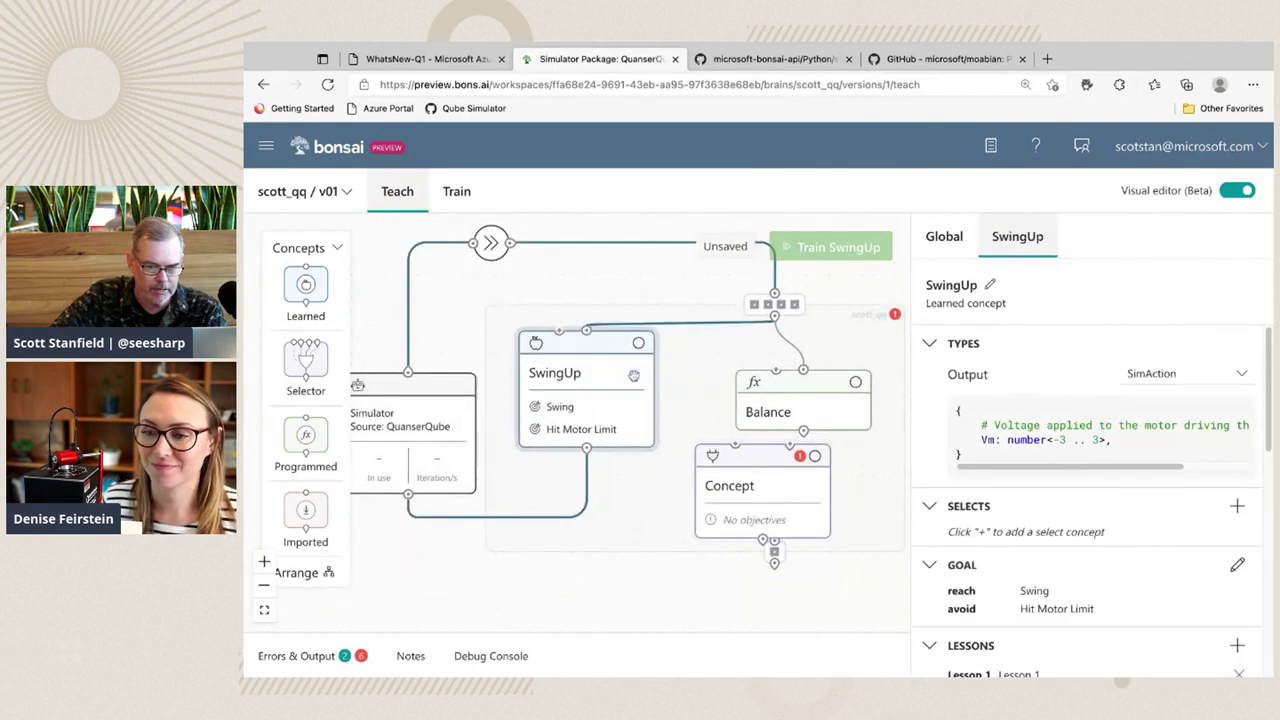
click(790, 405)
click(759, 450)
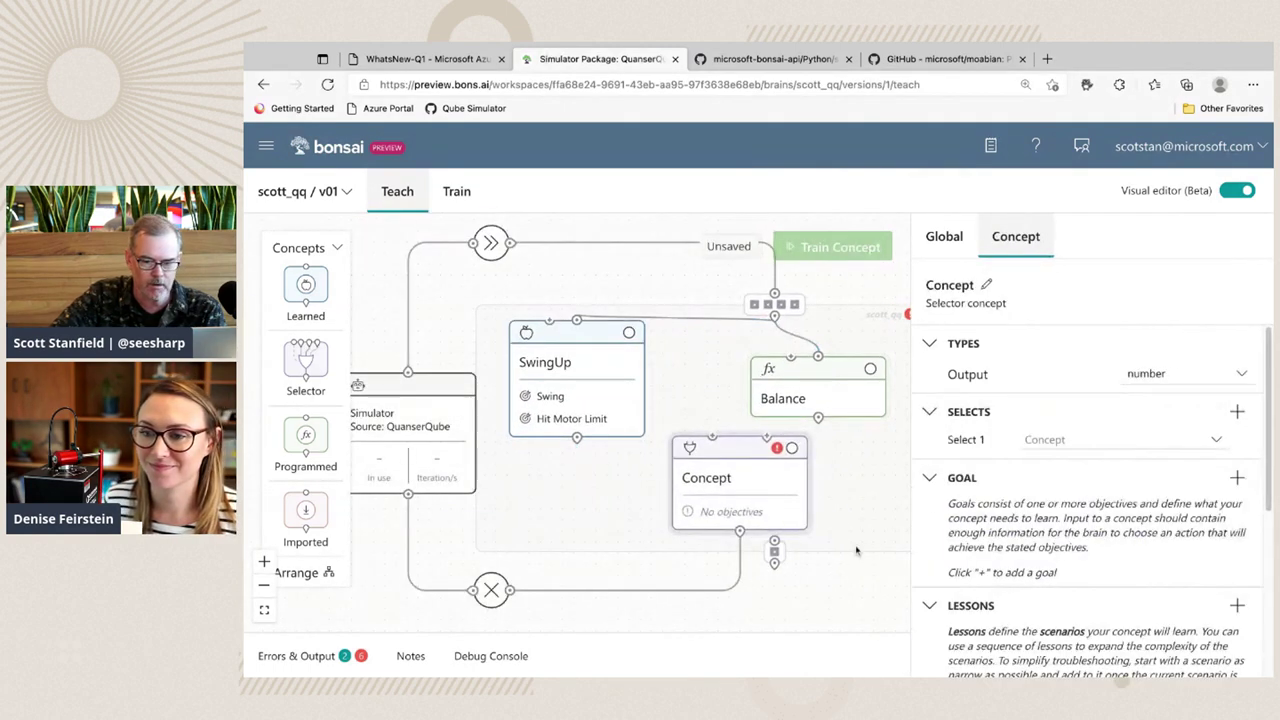
drag(754, 453, 739, 484)
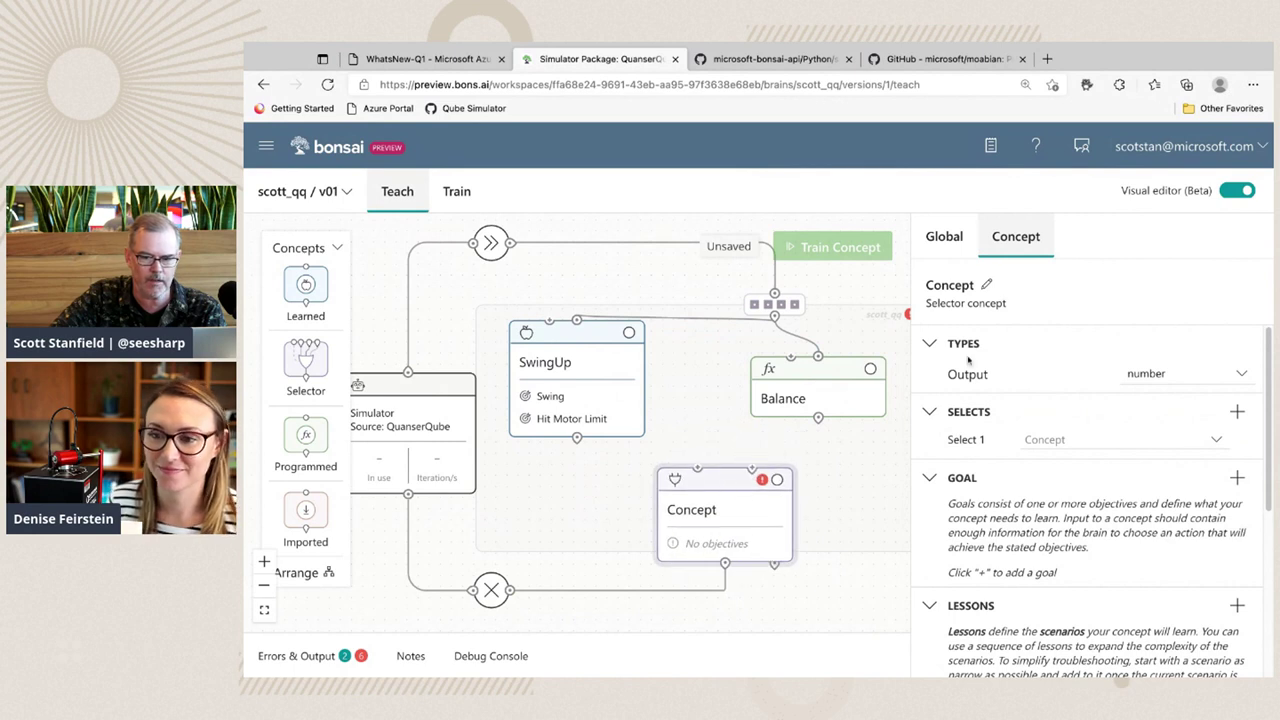
Rename the new selector concept to SwitchControlStrategies.
click(986, 285)
double_click(985, 284)
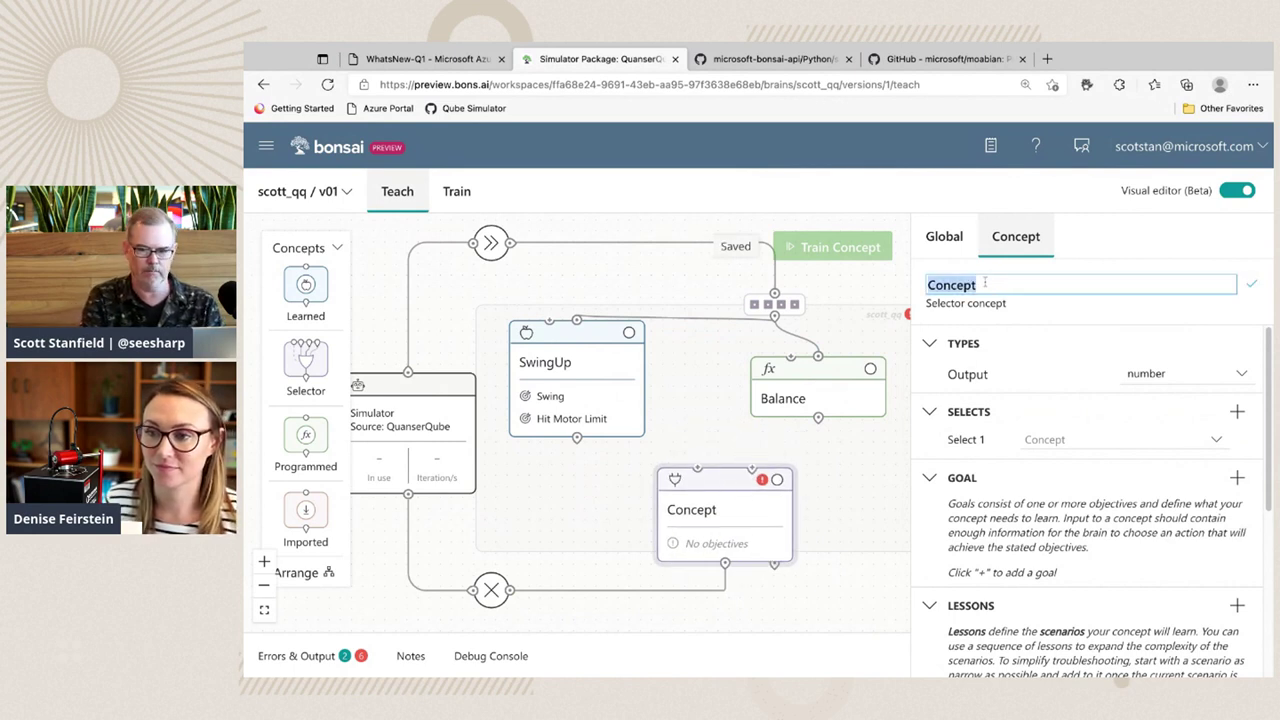
text(Switch)
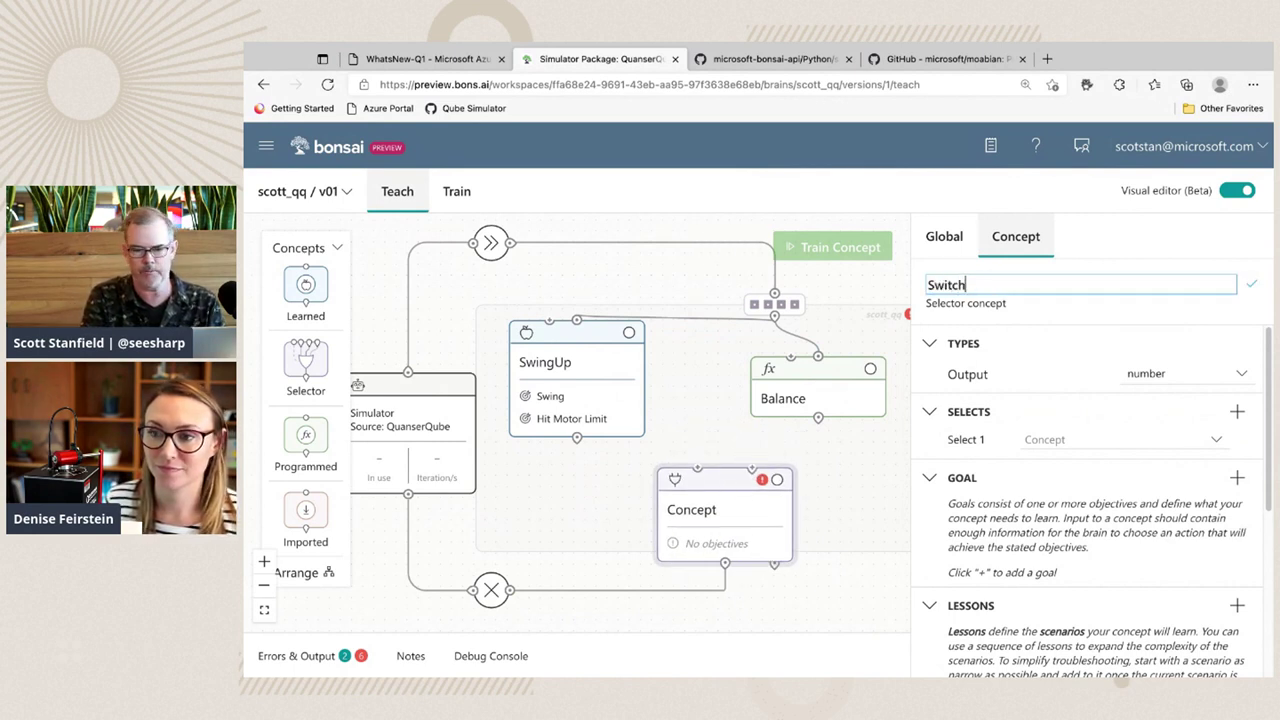
text(ControlStrategies)
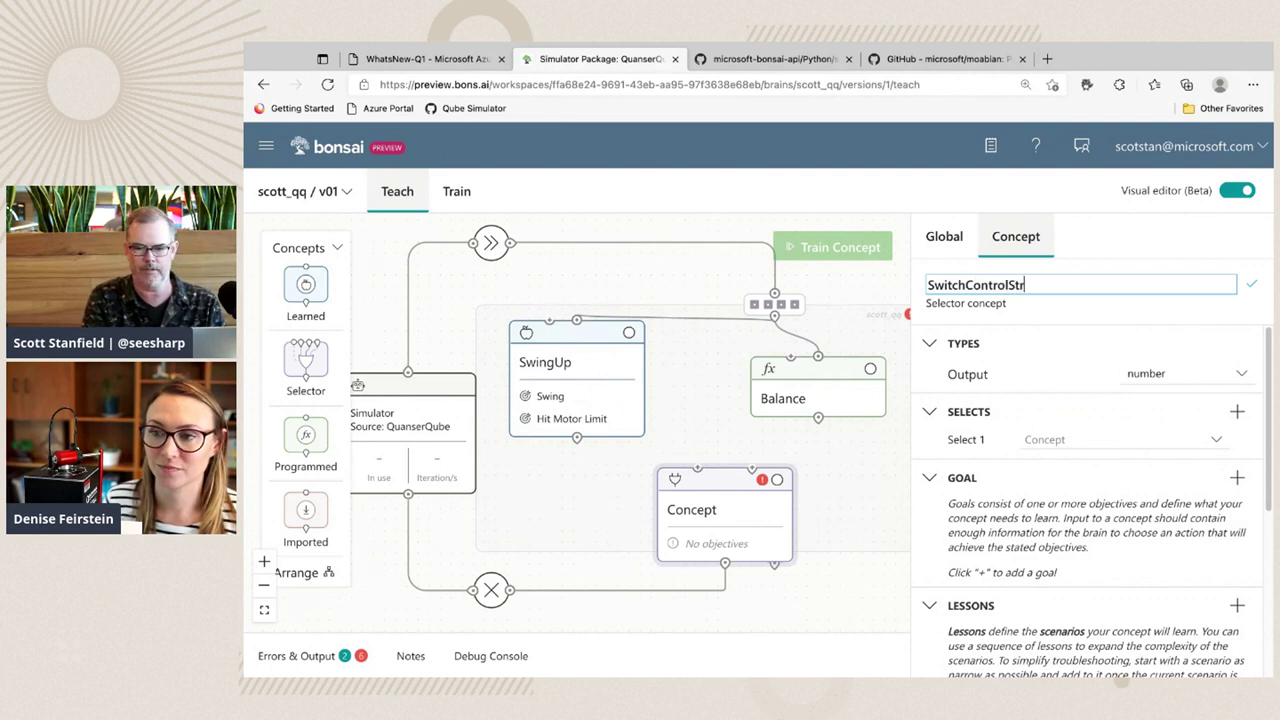
key(Return)
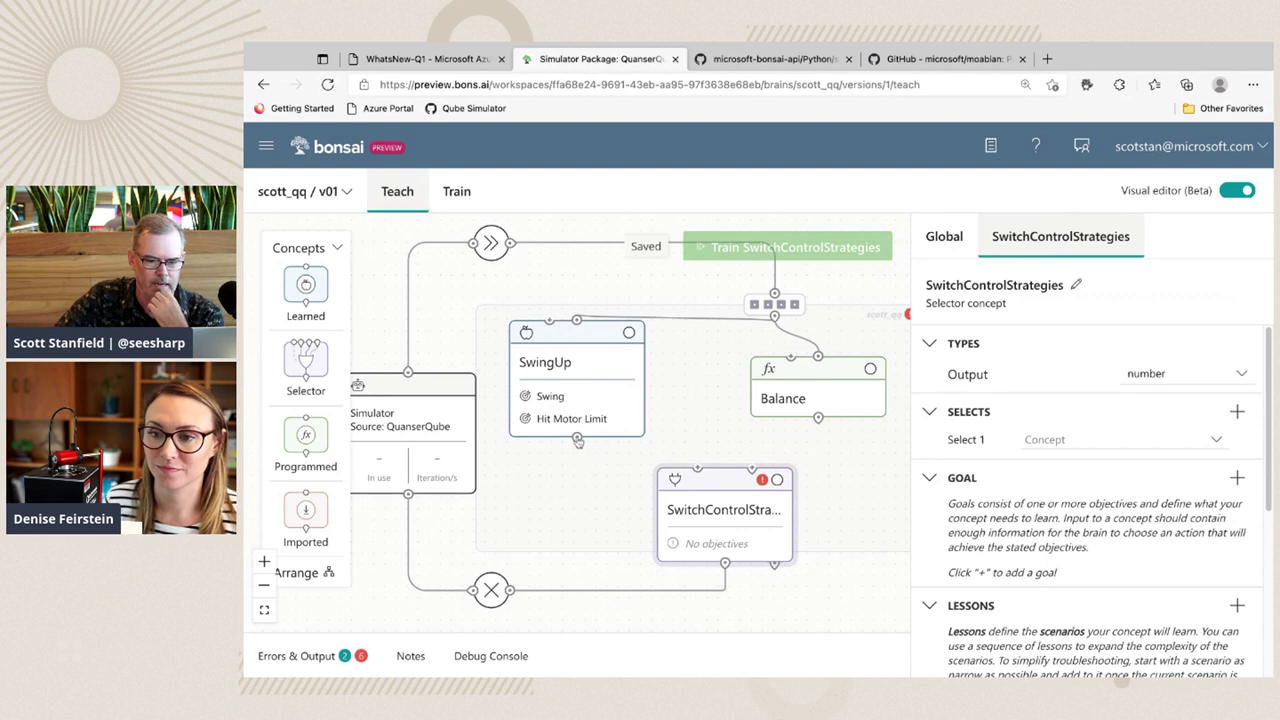
Connect SwingUp and Balance to SwitchControlStrategies as its selectable concepts and set its output type to SimAction.
drag(577, 438, 752, 468)
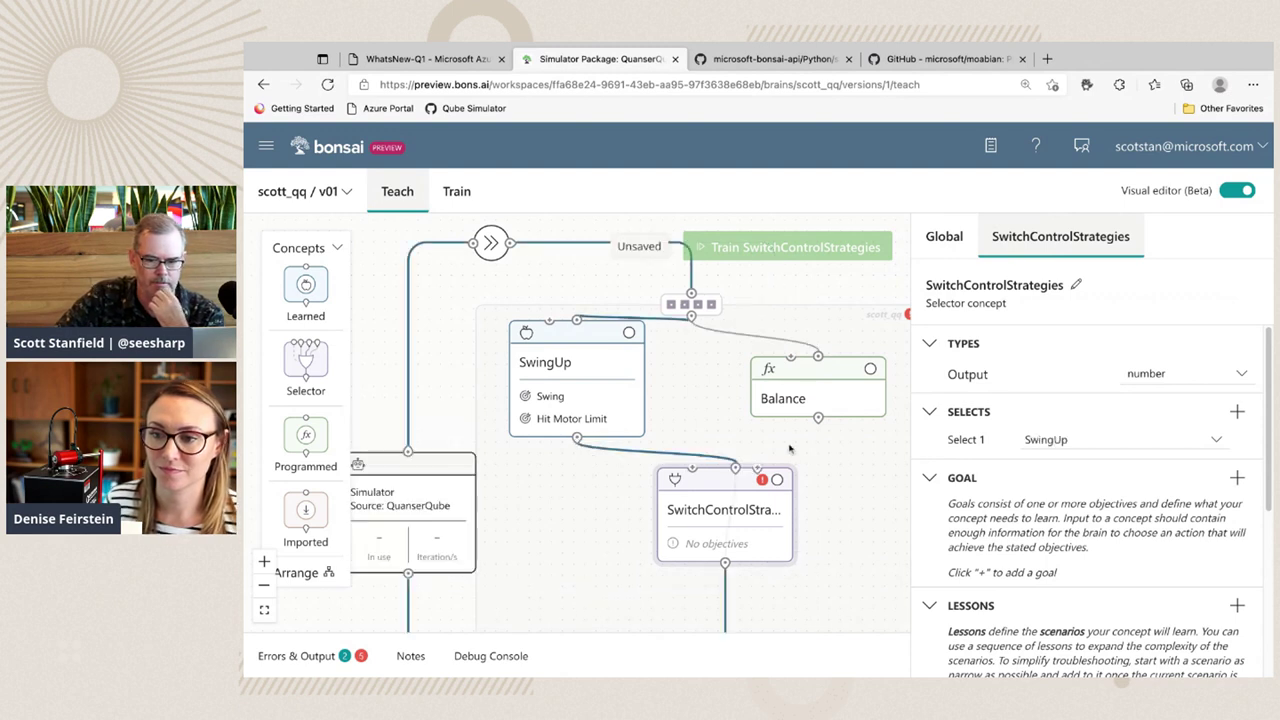
drag(819, 418, 756, 467)
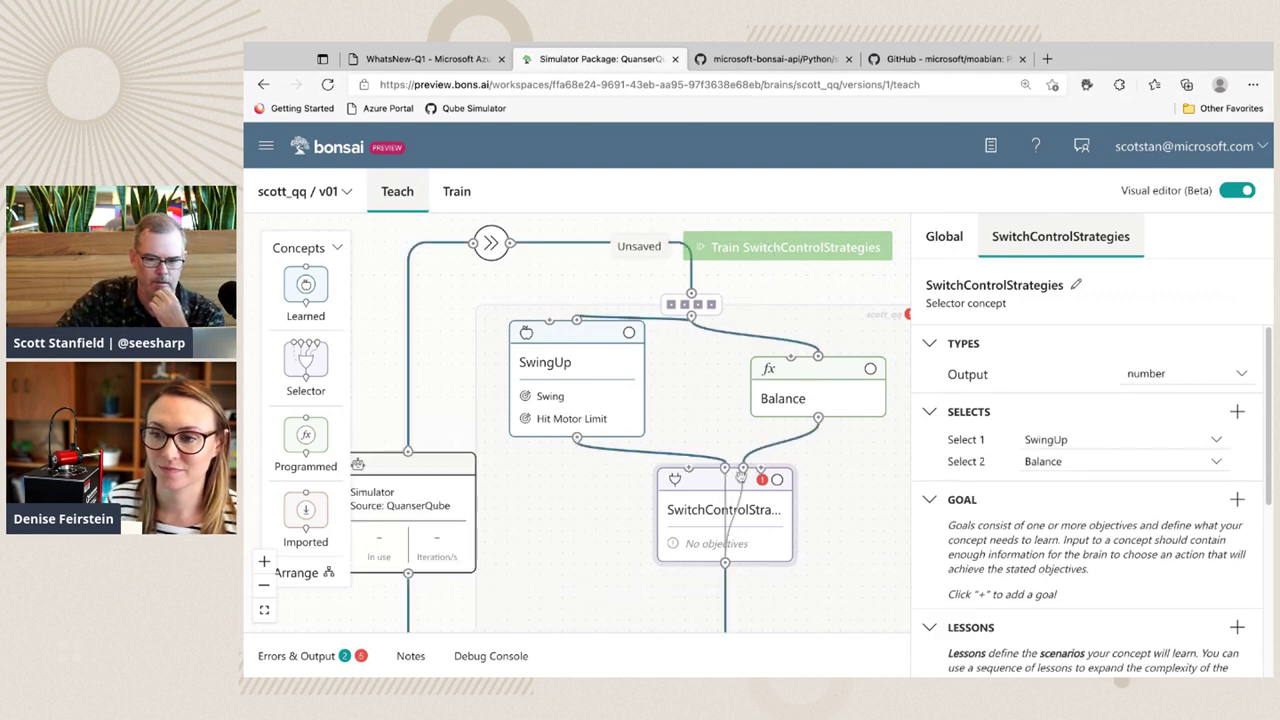
click(790, 392)
click(831, 521)
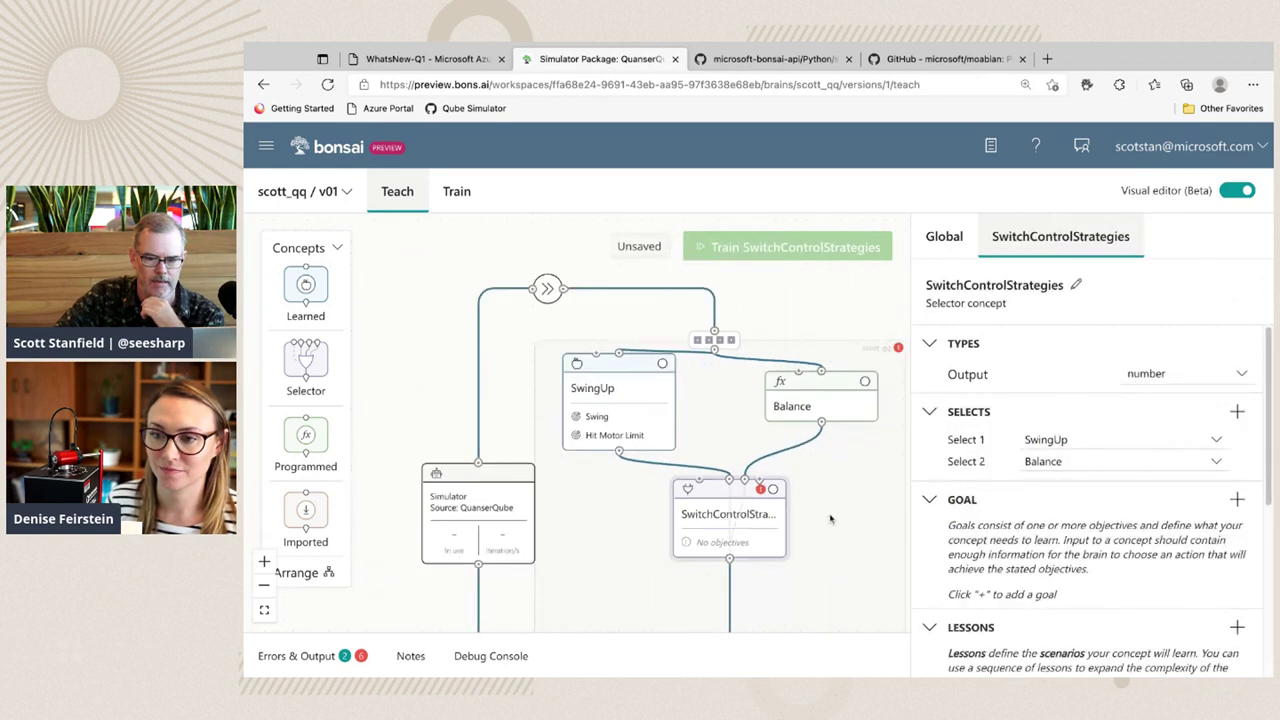
click(1242, 377)
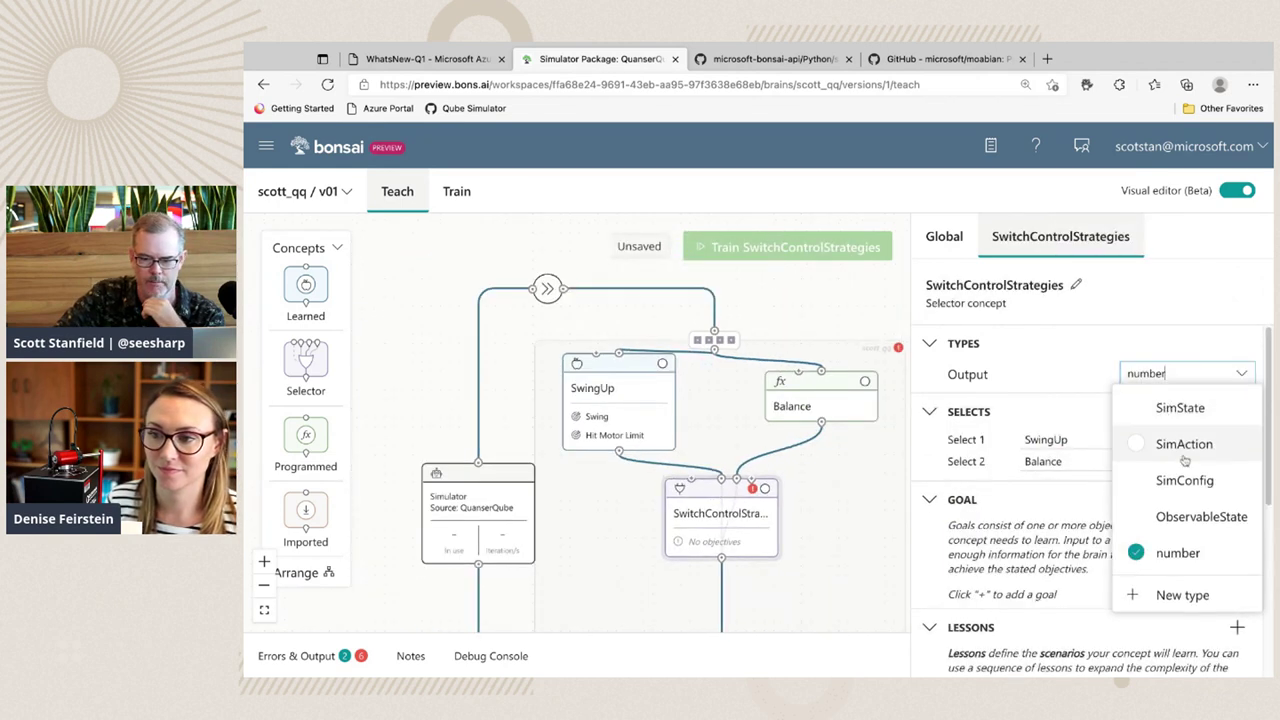
click(1185, 443)
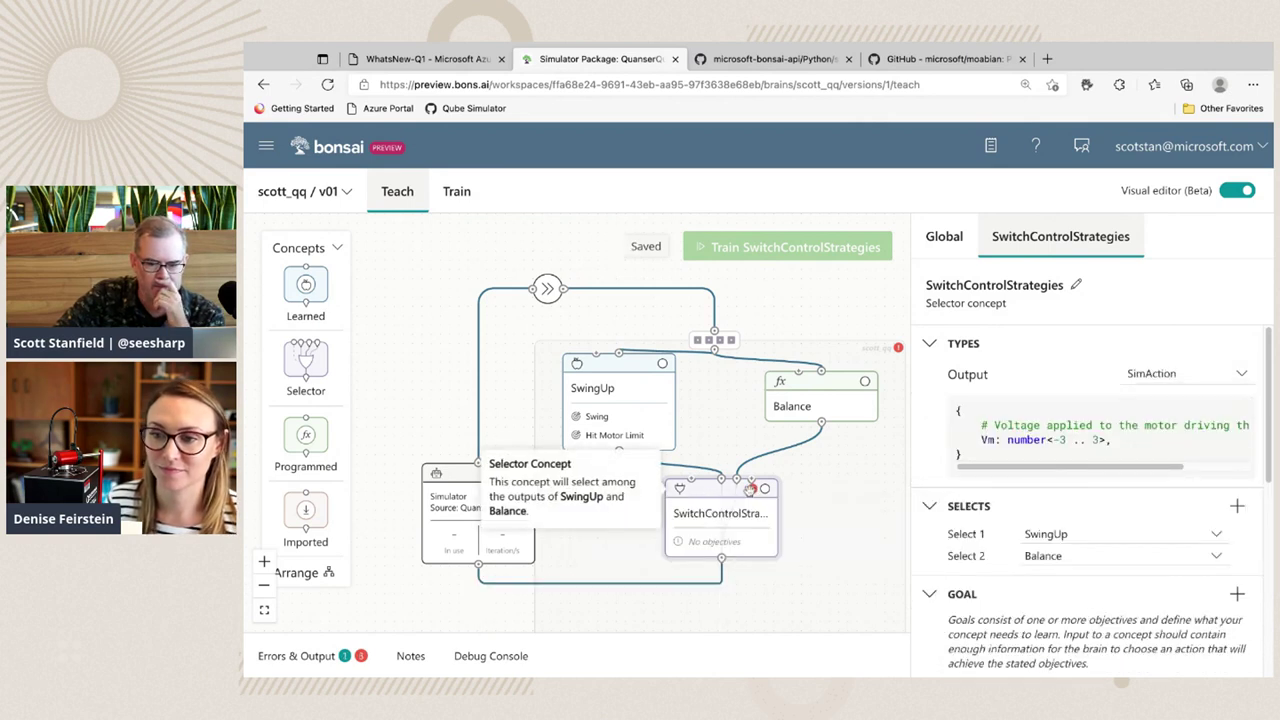
drag(707, 497, 730, 513)
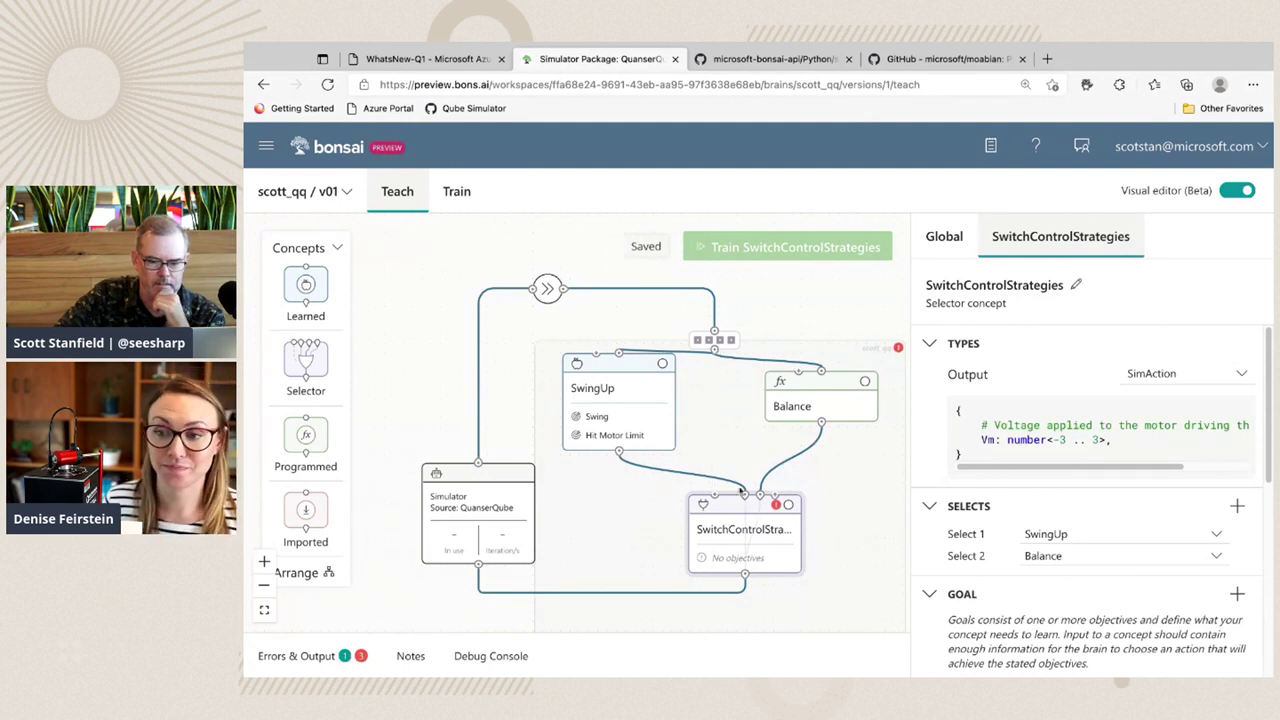
Connect the brain's input state to SwitchControlStrategies and the concept's output to the brain's output node, auto-arranging the graph.
drag(716, 357, 630, 517)
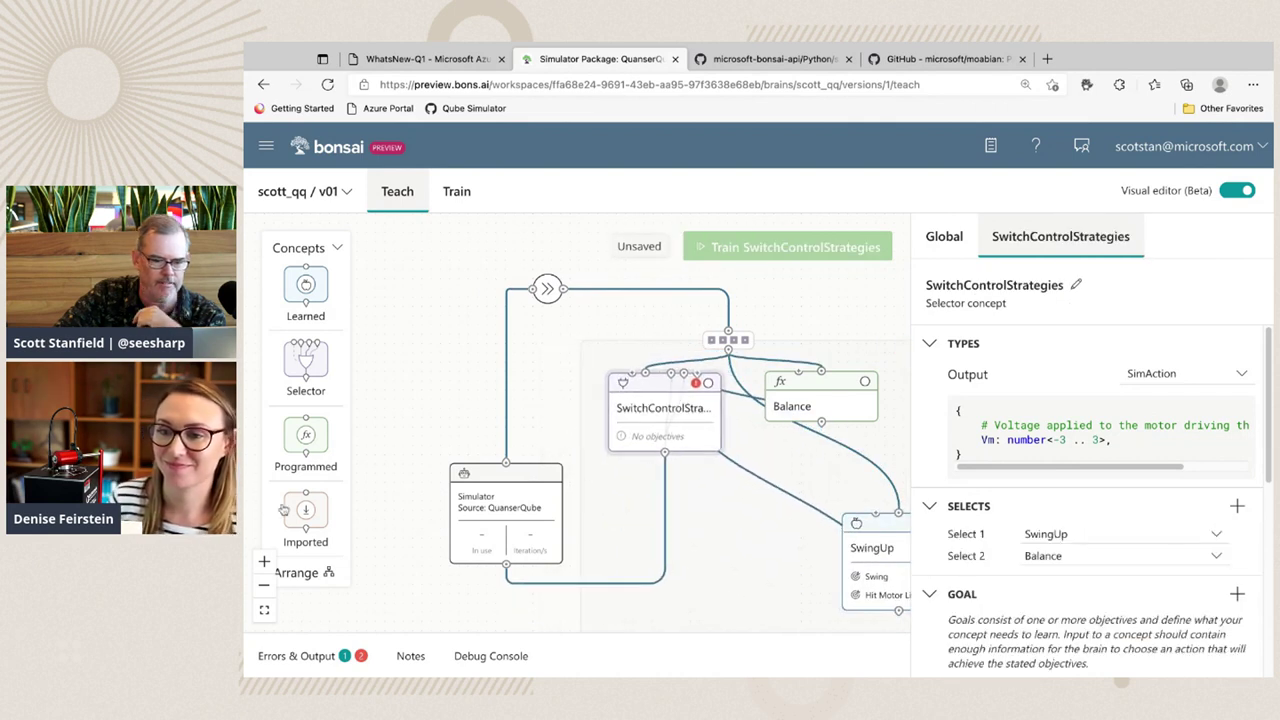
click(889, 522)
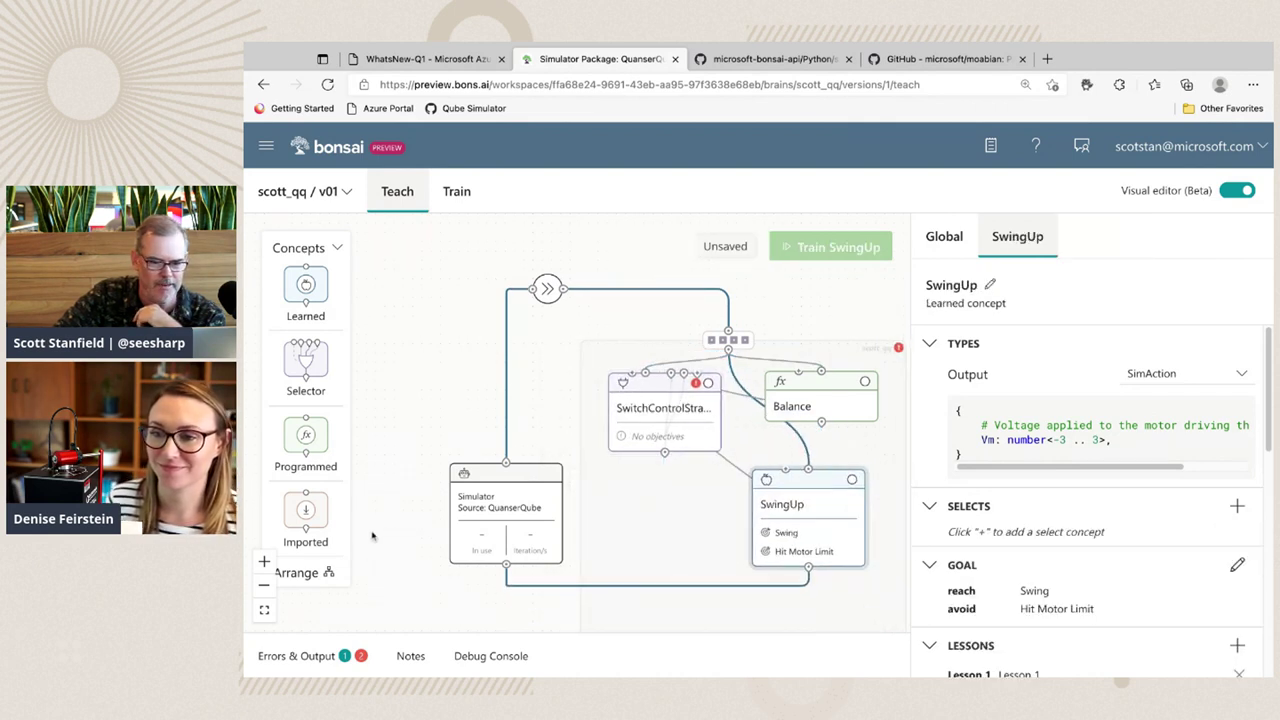
click(510, 488)
click(312, 574)
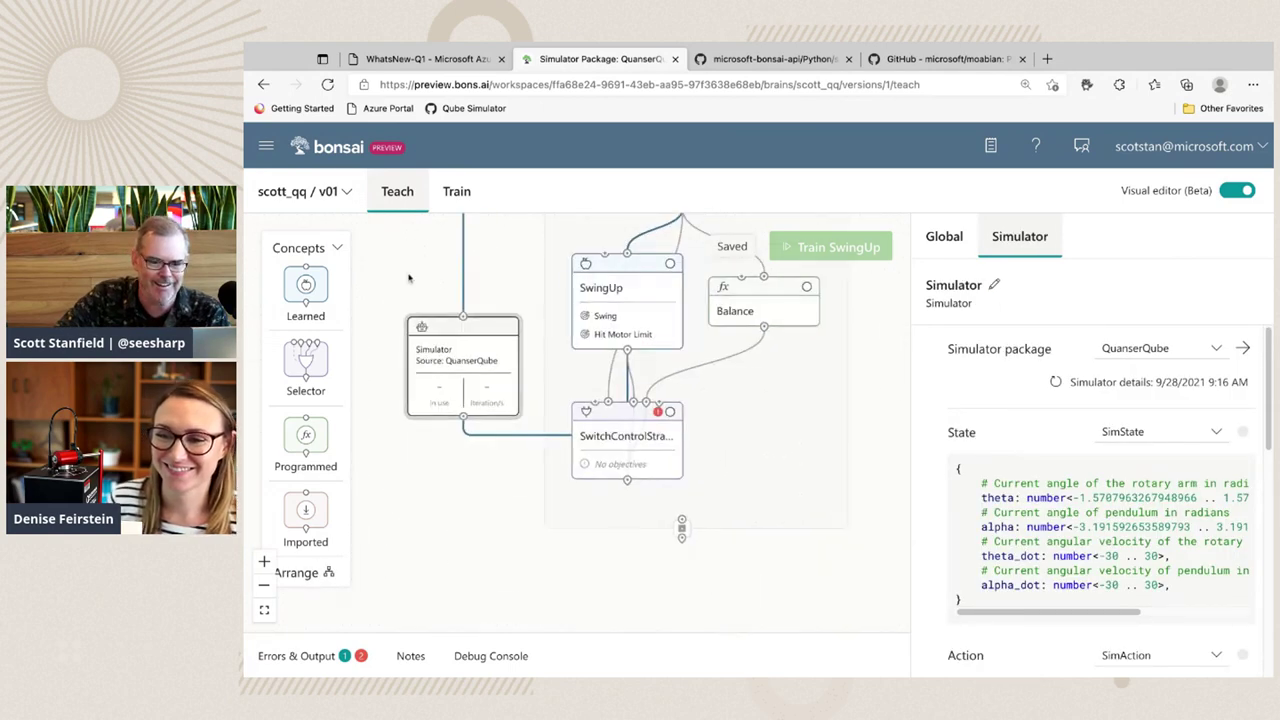
click(648, 416)
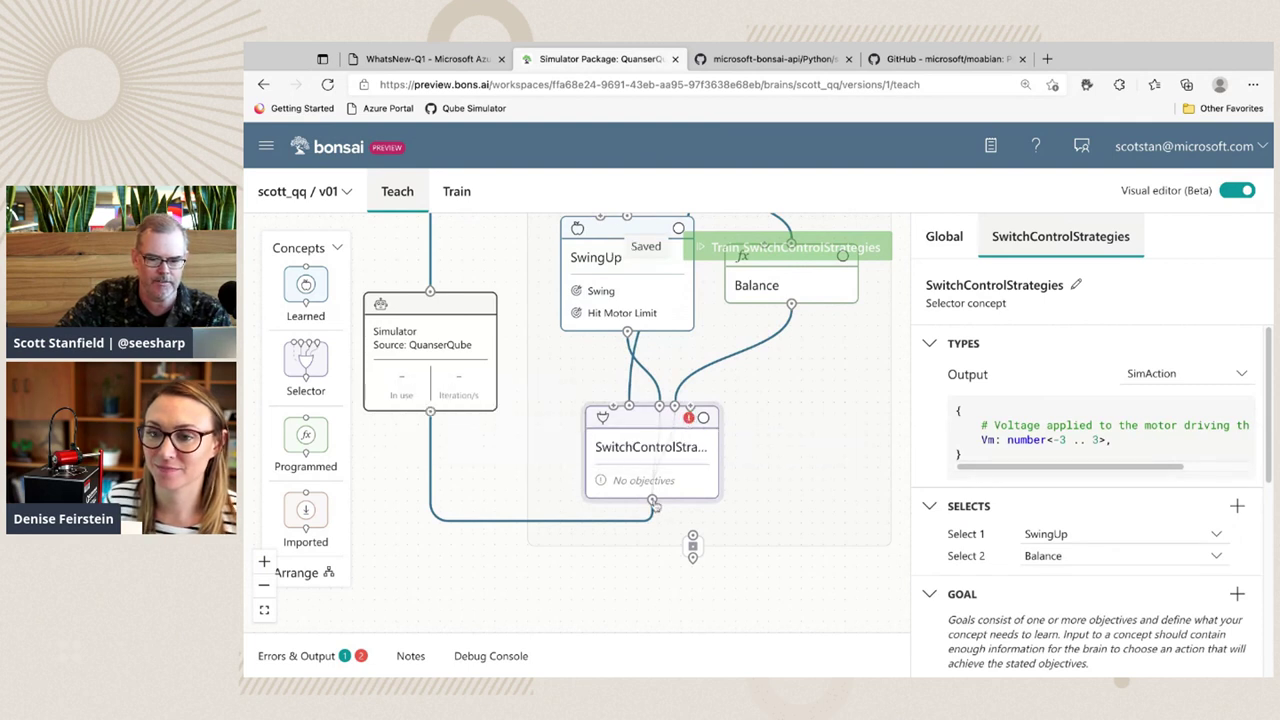
drag(657, 506, 692, 536)
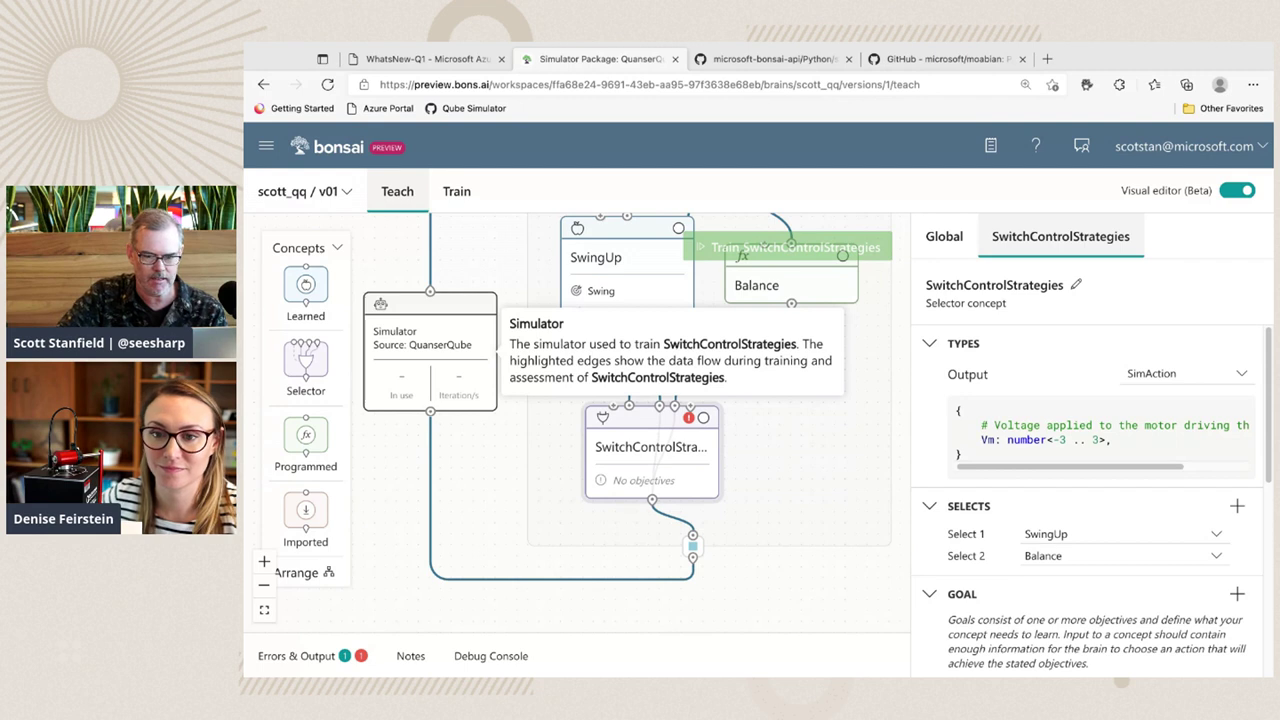
Add a SwitchControlStrategies lesson whose scenario fixes the physical parameters, frequency 80, initial_theta ±0.27, initial_alpha Math.Pi ± 0.05 and initial velocities ±0.05, and save it.
scroll(1013, 540, down, 3)
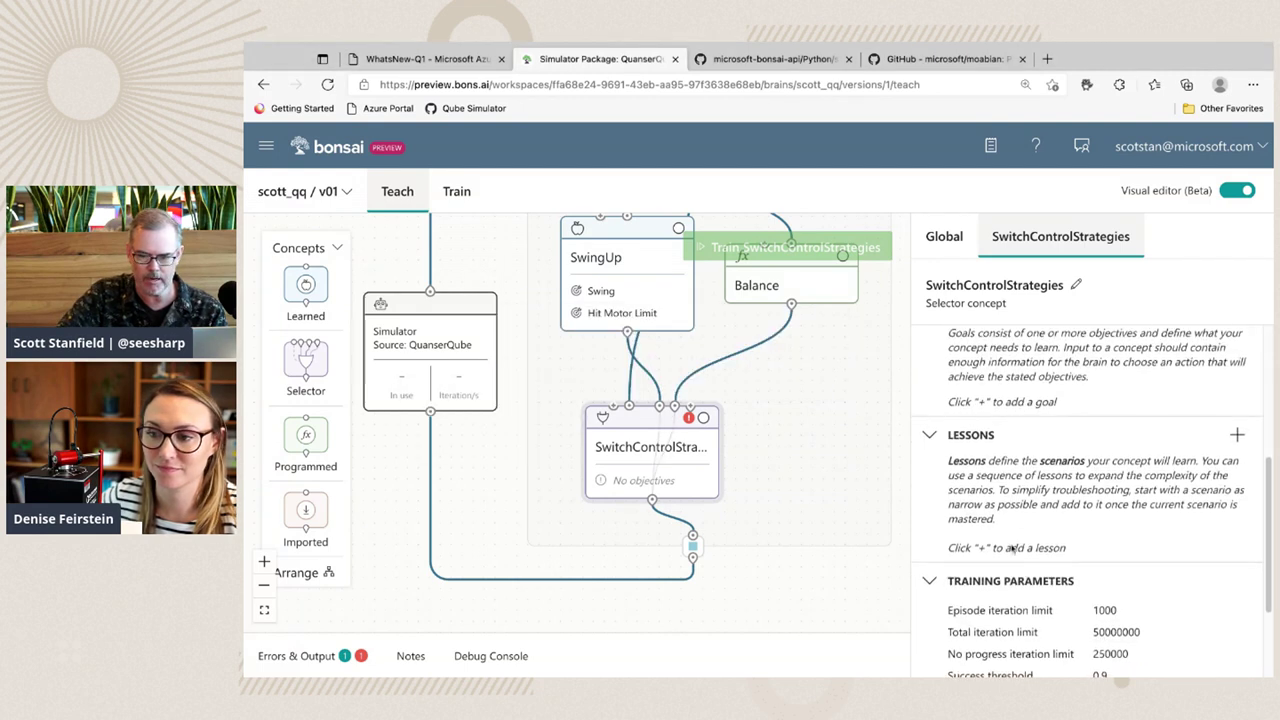
click(1237, 434)
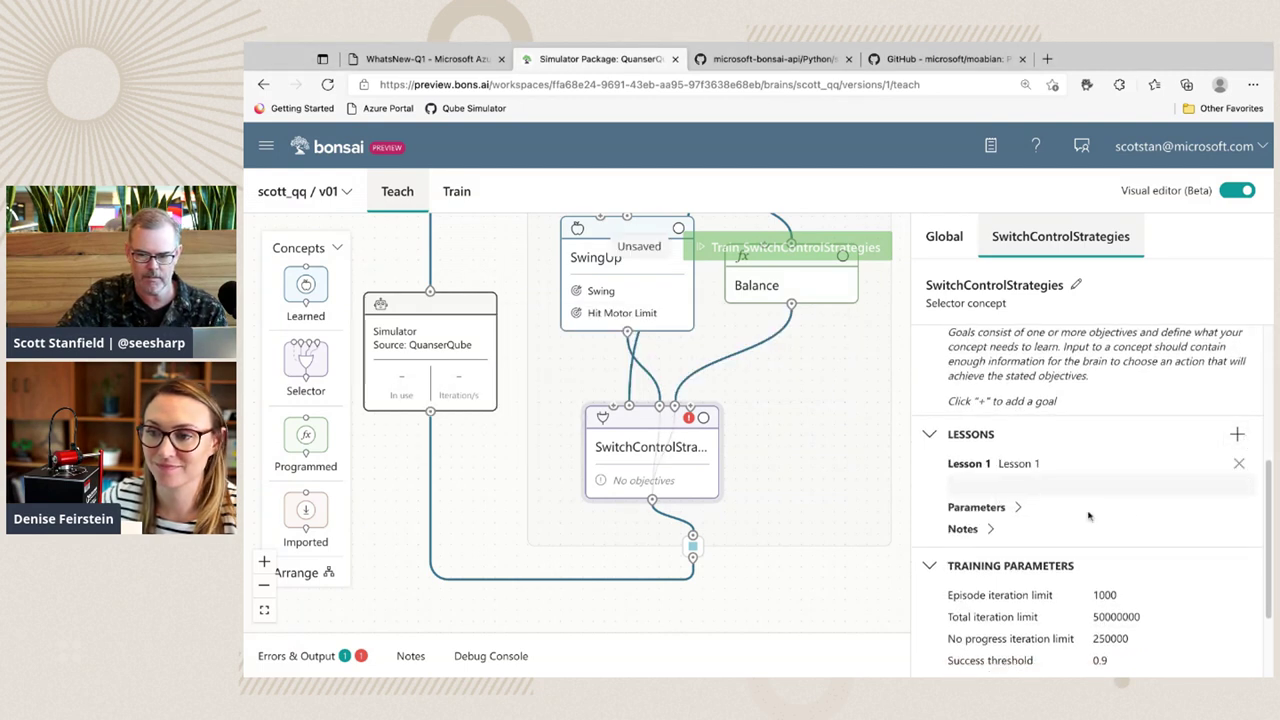
click(1240, 485)
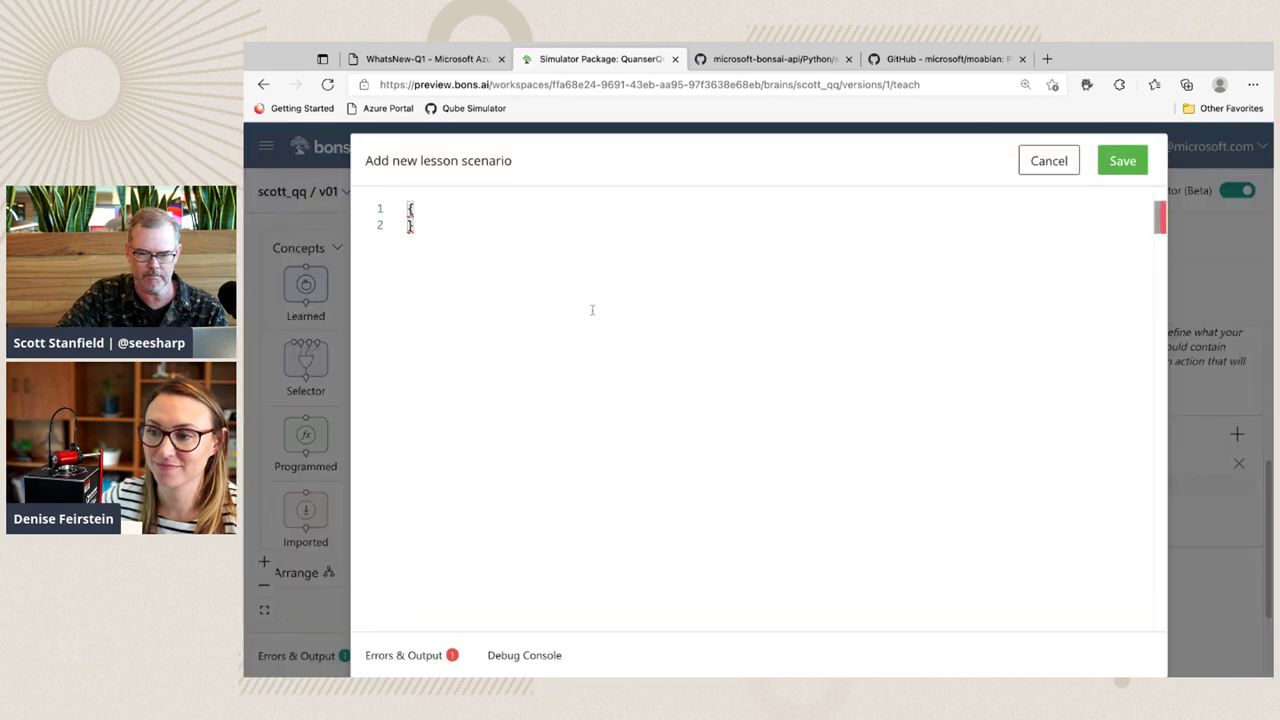
click(421, 205)
text(Lp: 0.129, mp: 0.024, Rm: 8.4, kt: 0.042, km: 0.042, mr: 0.095, Lr: 0.085, Dr: 0.00027, Dp: 0.00005, frequency: 80, initial_theta: number<-0.27 .. 0.27>, initial_alpha: number<Math.Pi - 0.05 .. Math.Pi + 0.05>, # reset at rest initial_theta_dot: number<-0.05 .. 0.05>, initial_alpha_dot: number<-0.05 .. 0.05>,)
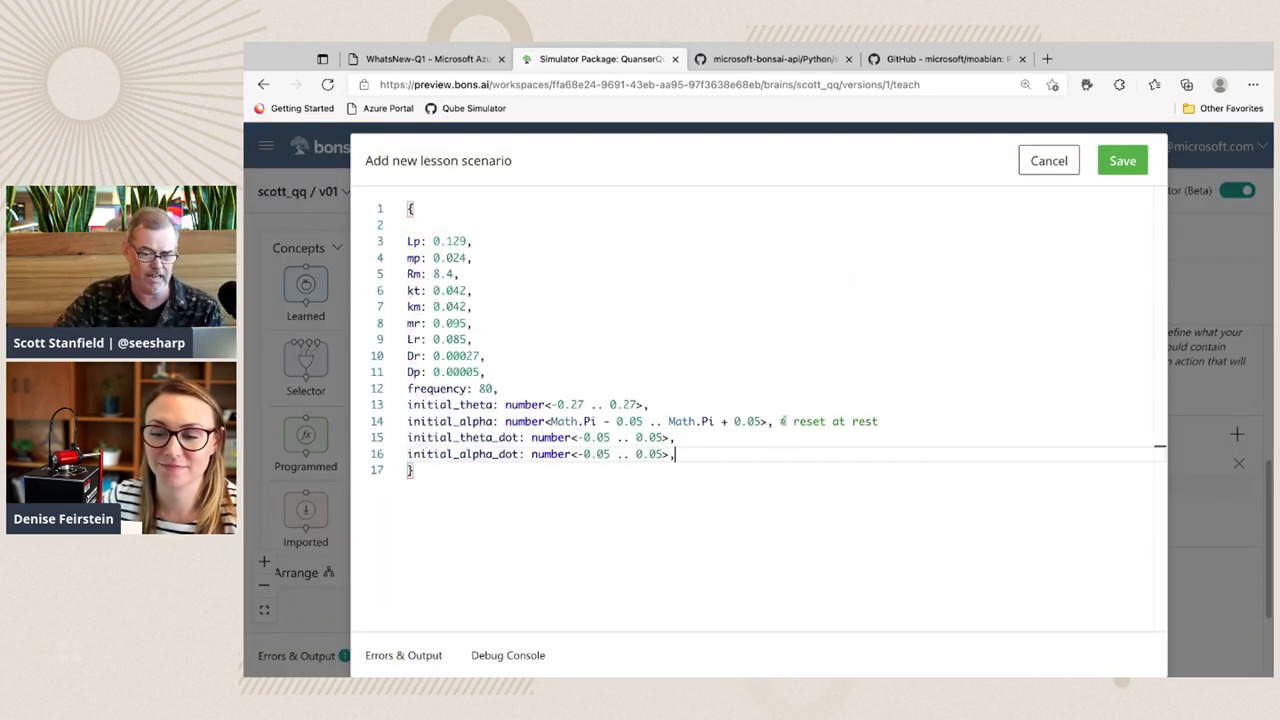
click(1122, 160)
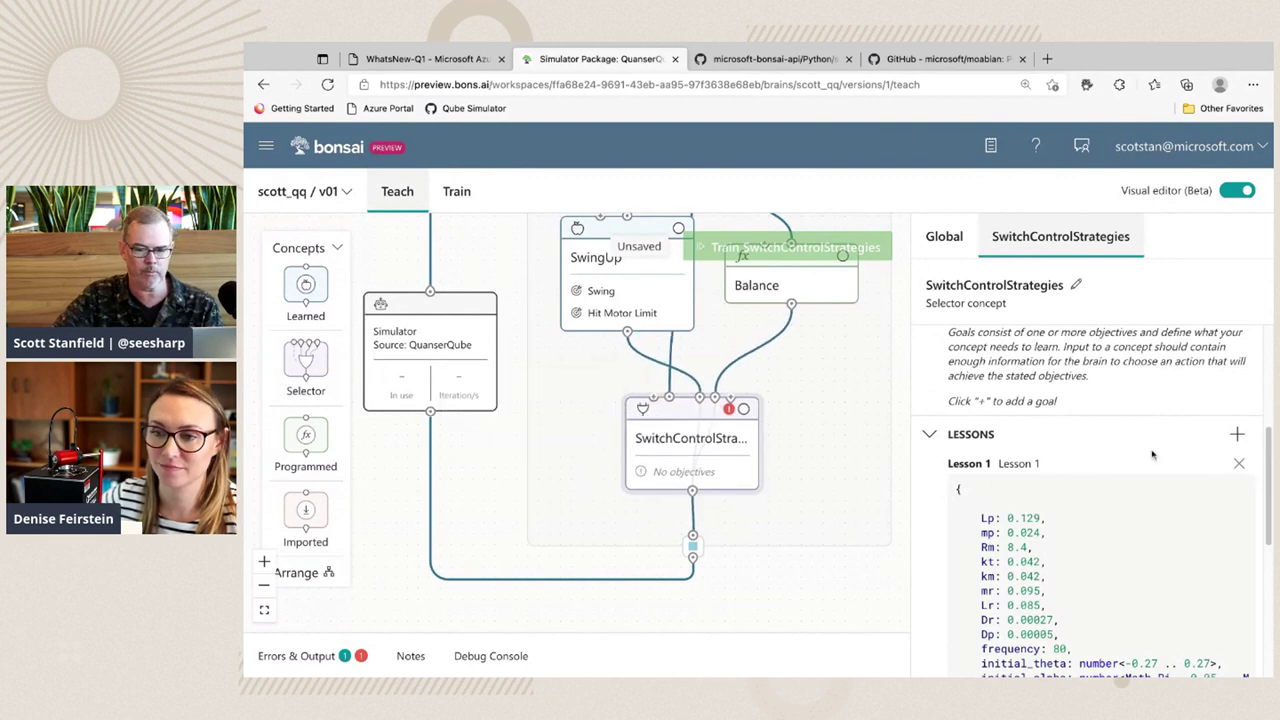
click(929, 434)
drag(670, 408, 630, 415)
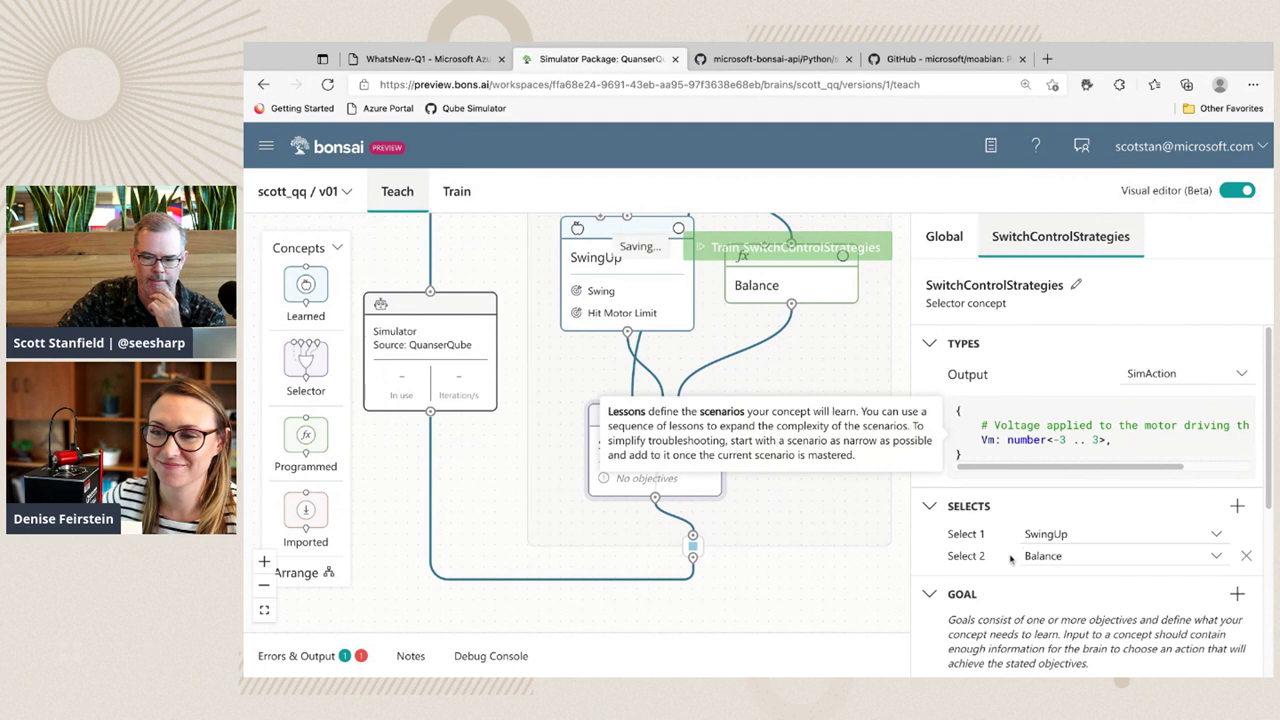
Write a SwitchControlStrategies goal driving Pendulum Angle below alpha_balance_threshold, avoiding Motor Limit above theta_rotation_threshold, and minimizing Center with theta below 20 degrees.
scroll(1010, 560, down, 2)
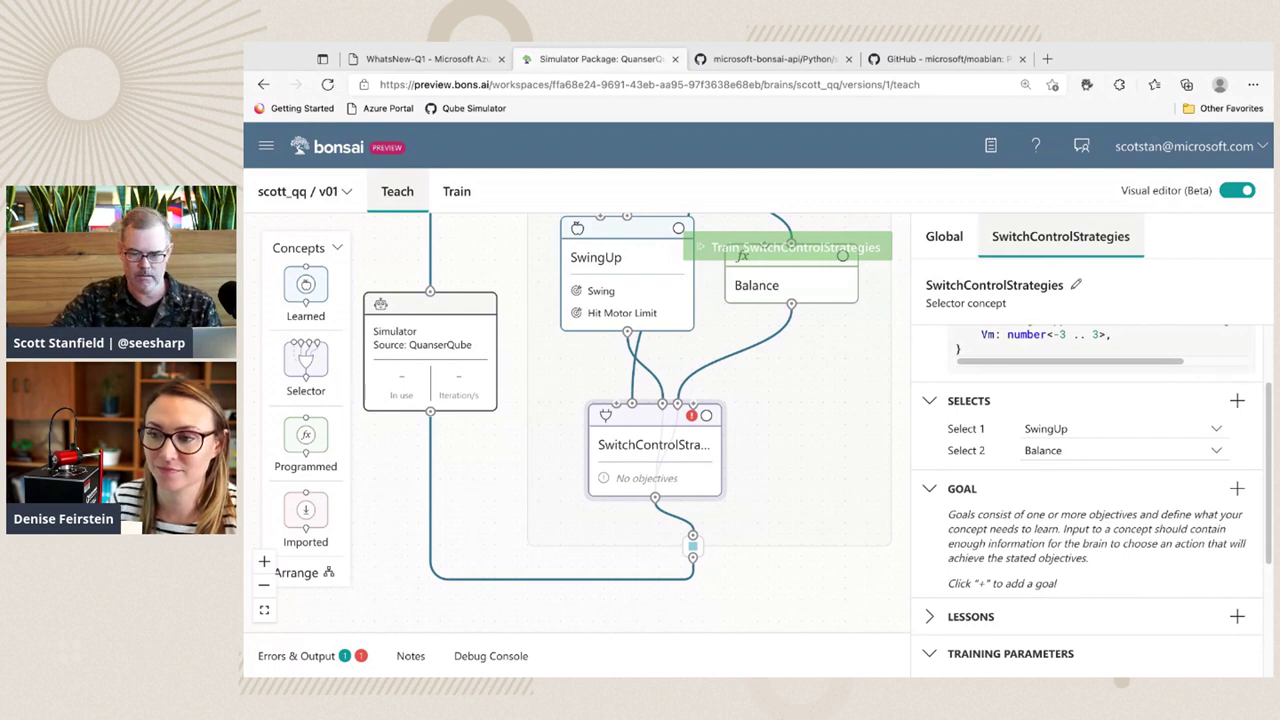
click(1237, 488)
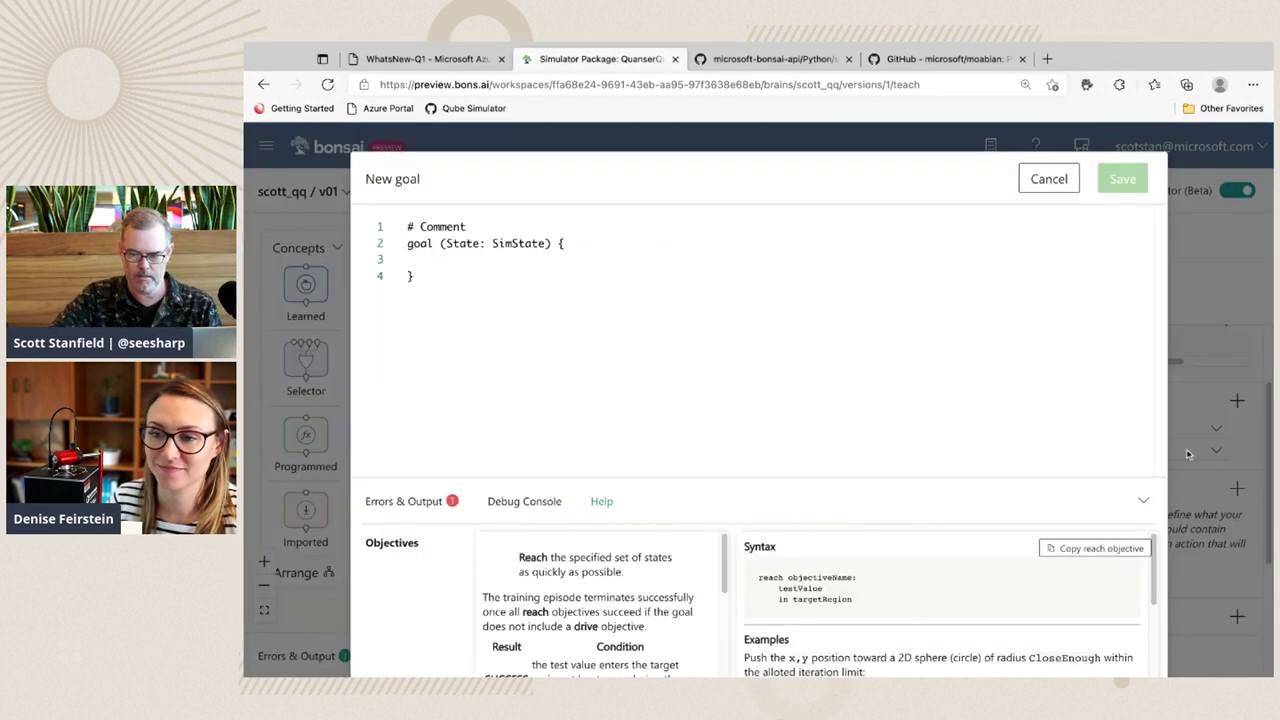
text(drive `Pendulum Angle`:     Math.Abs(State.alpha)     in Goal.RangeBelow(DegreesToRadians(alpha_balance_threshold)) avoid `Motor Limit`:     Math.Abs(State.theta)     in Goal.RangeAbove(DegreesToRadians(theta_rotation_threshold)) minimize Center:     Math.Abs(State.theta)     in Goal.RangeBelow(DegreesToRadians(20)))
click(433, 241)
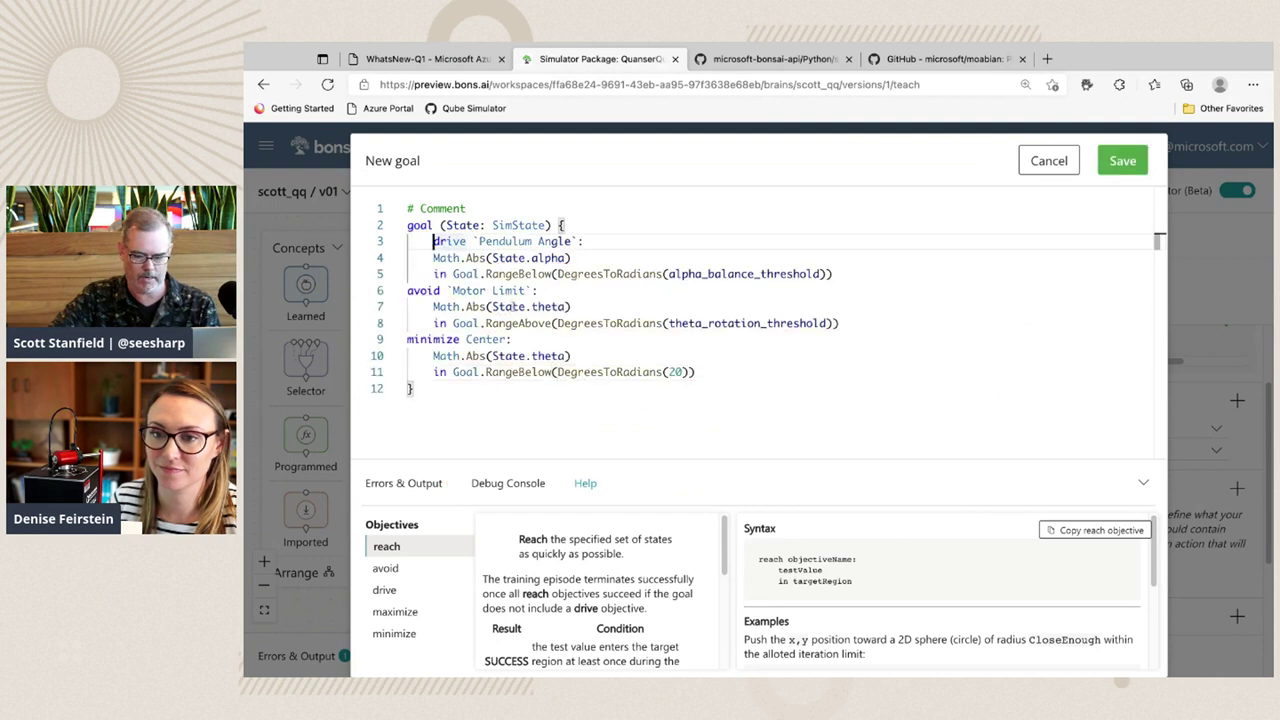
key(Return)
key(BackSpace)
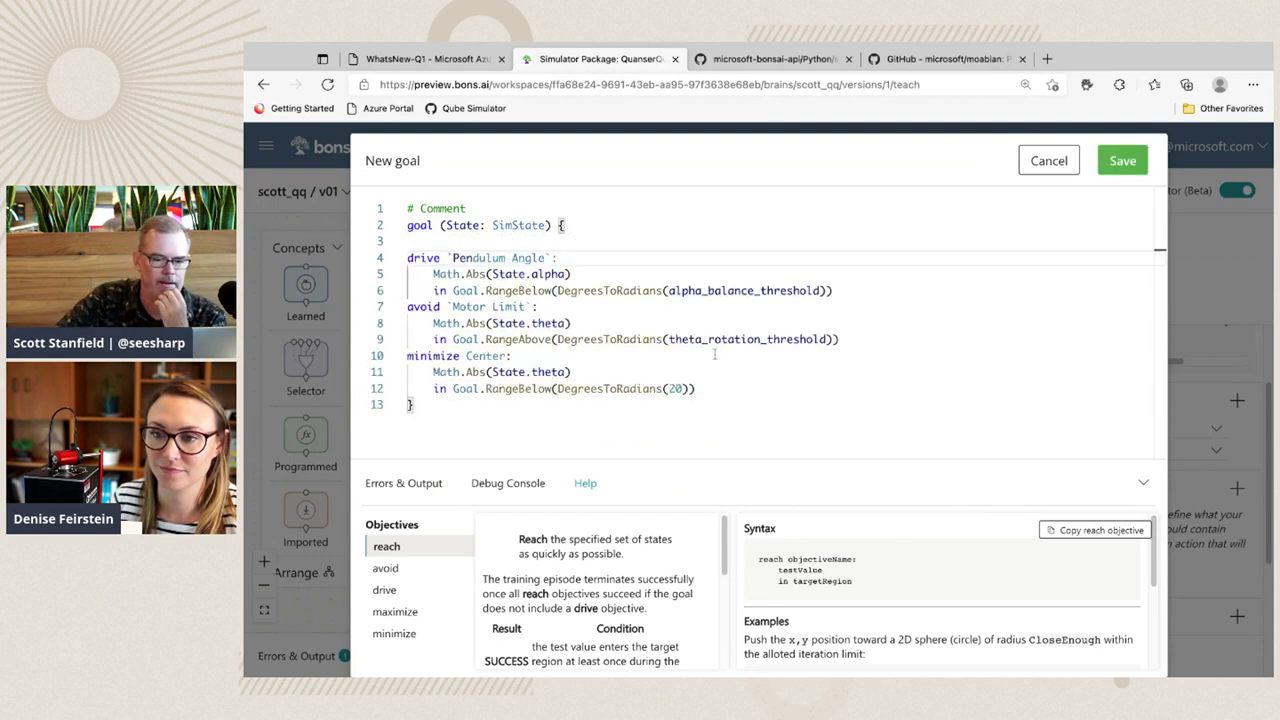
drag(840, 339, 404, 290)
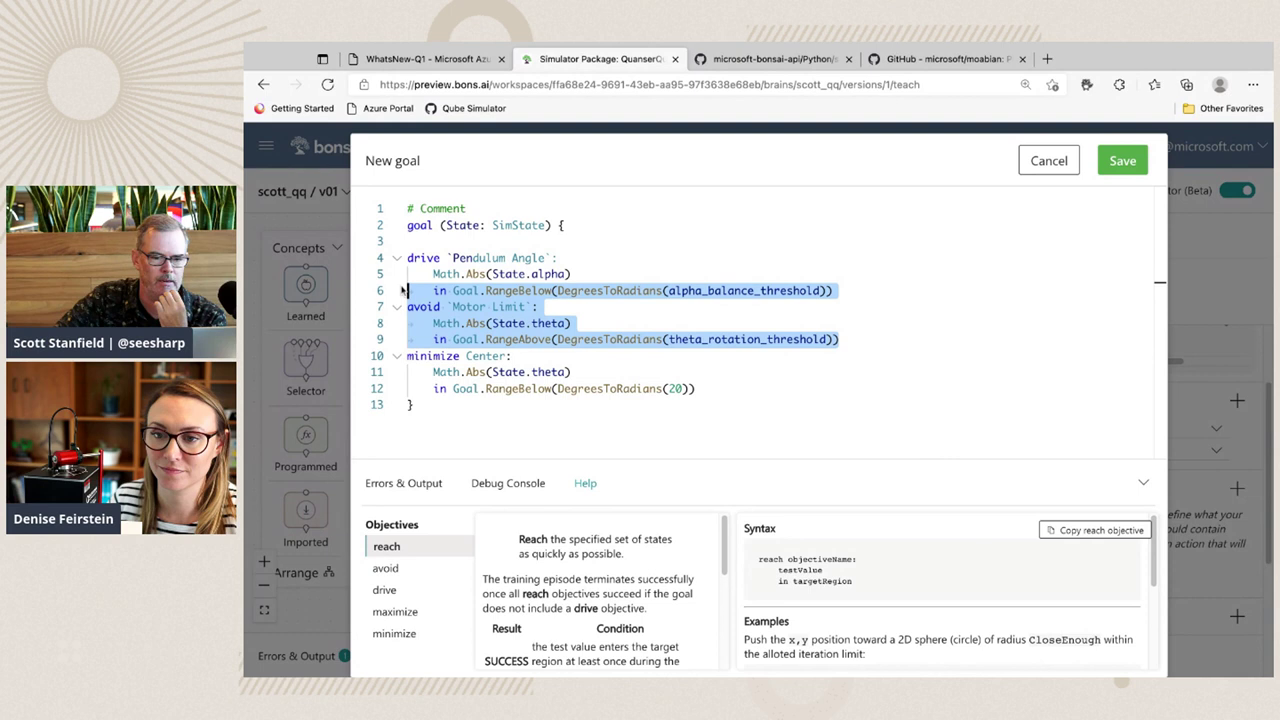
click(434, 372)
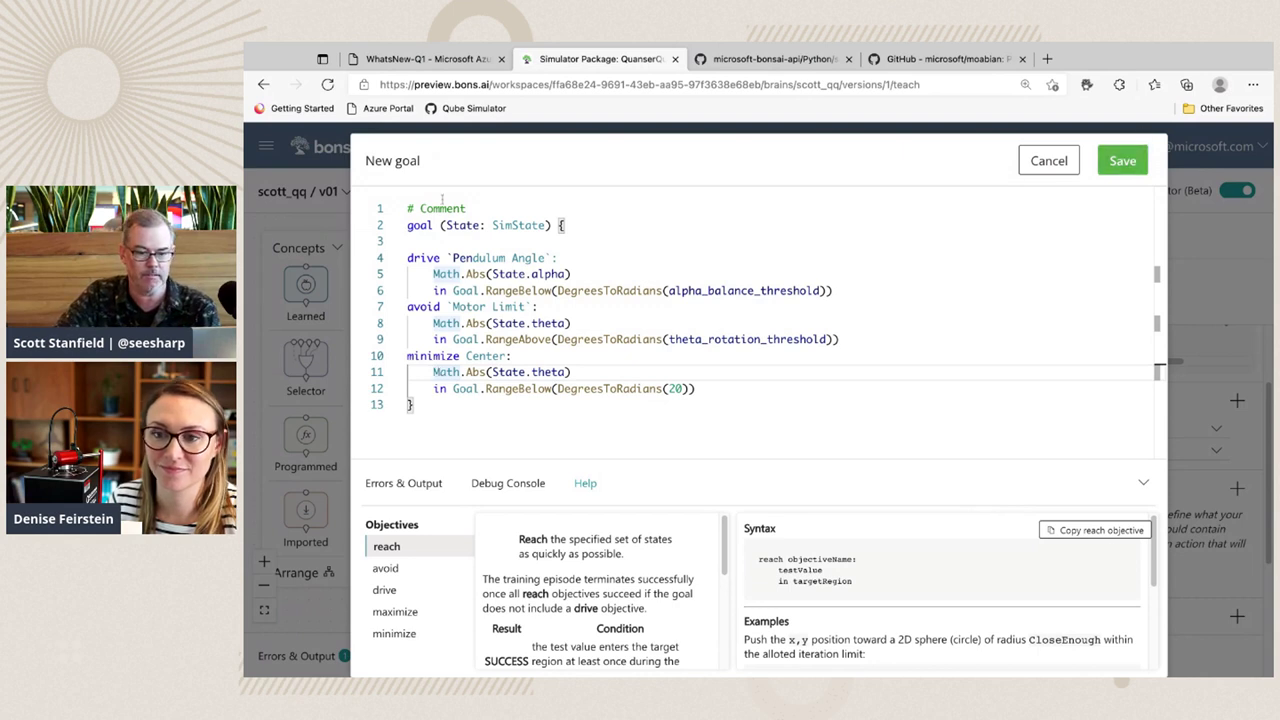
Change the State parameter type in the new goal's signature to ObservableState.
click(522, 225)
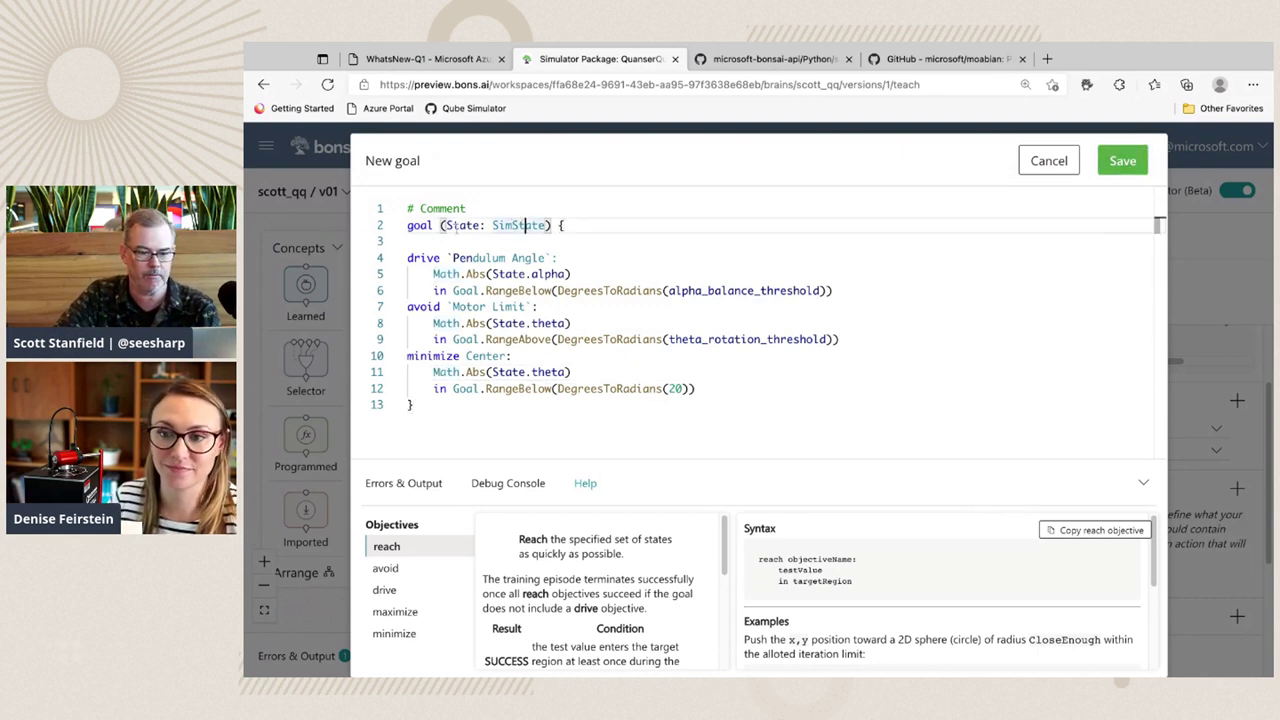
double_click(505, 225)
text(Obser)
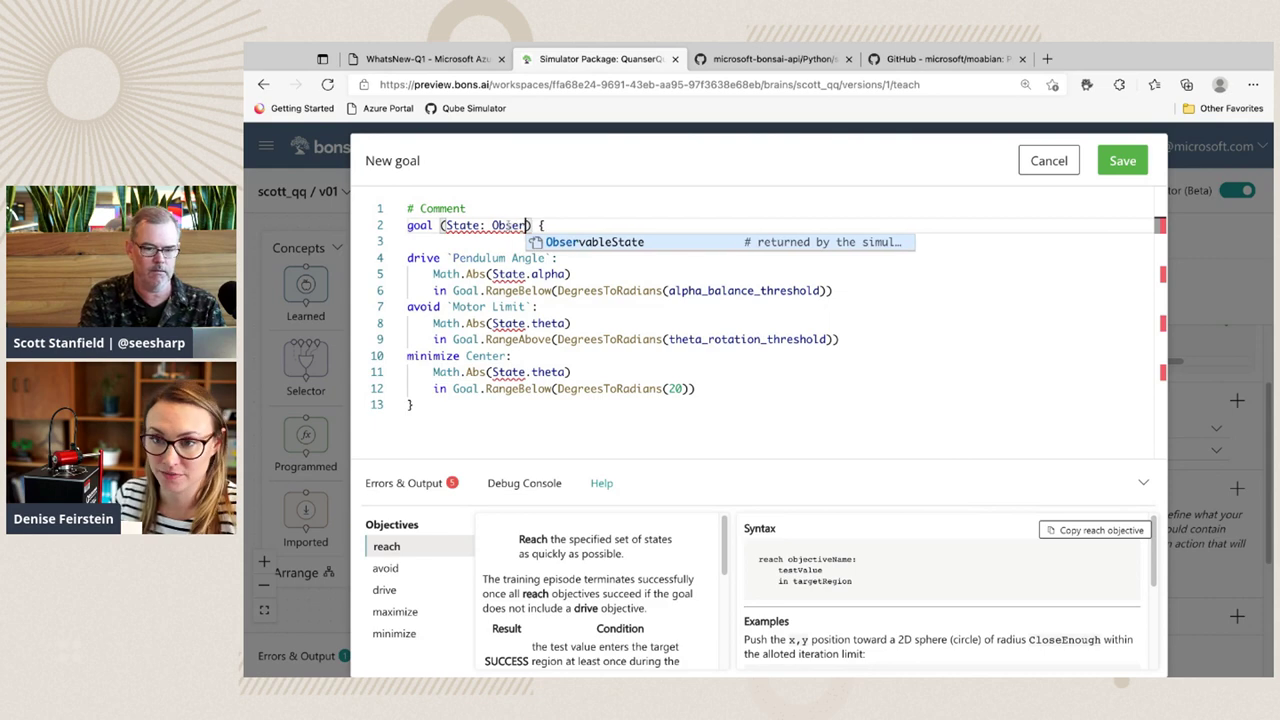
key(Tab)
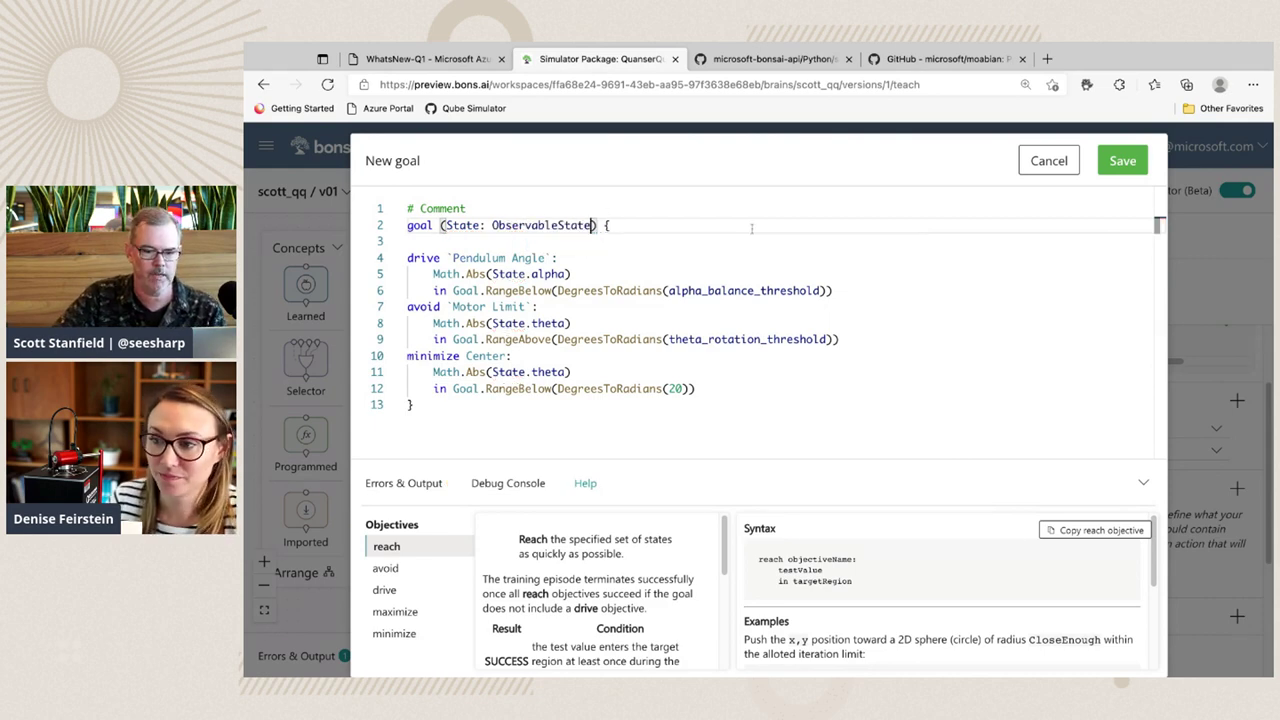
Save the new SwitchControlStrategies goal and move the SwingUp concept farther away from Balance in the graph.
click(1122, 161)
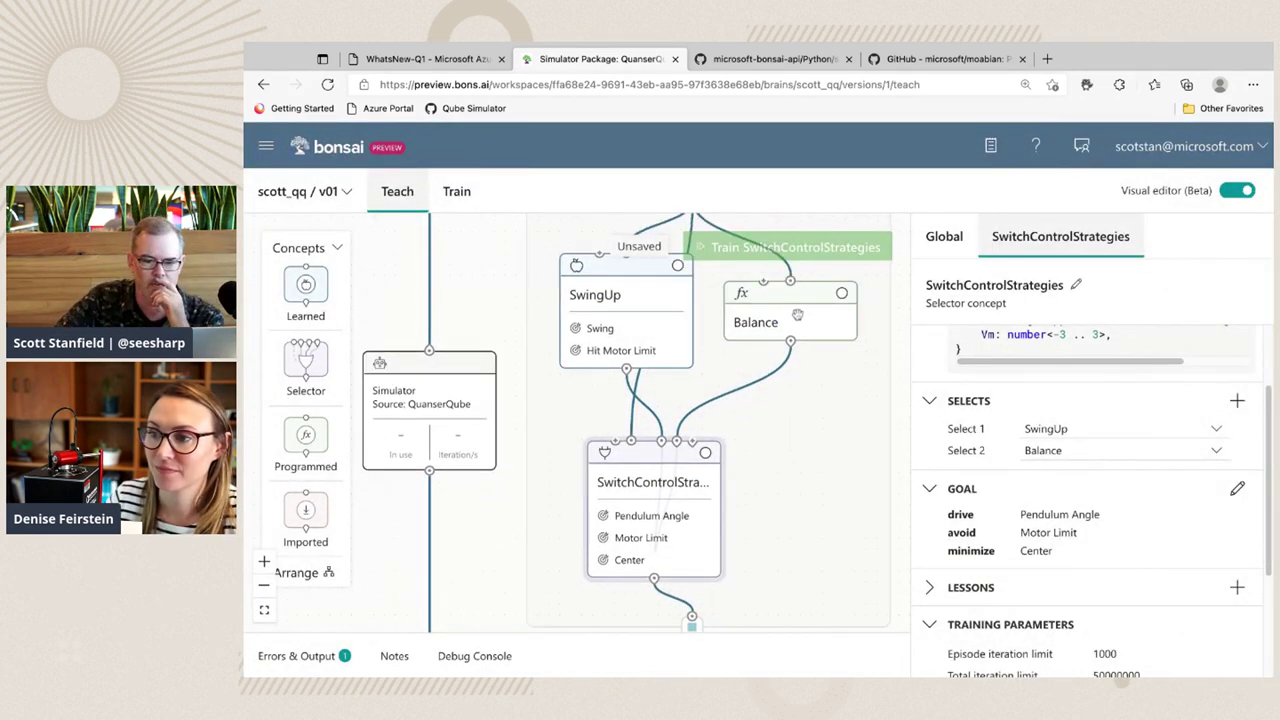
click(793, 305)
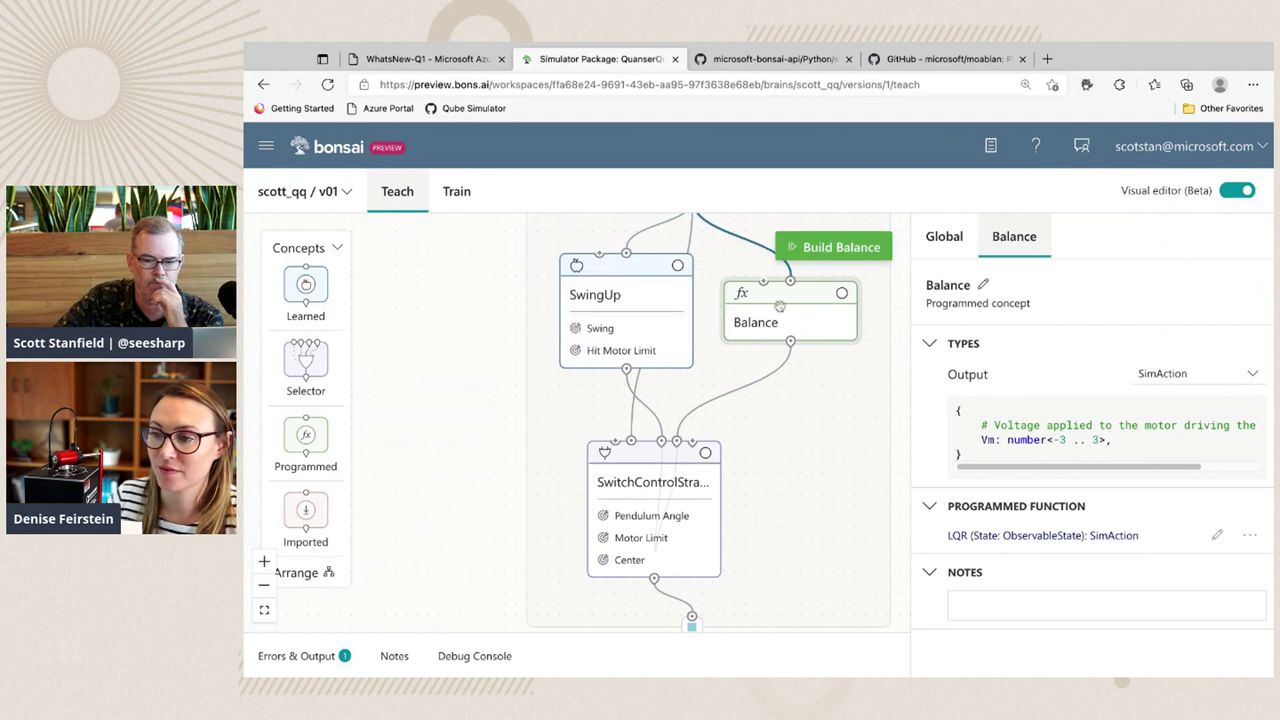
click(650, 268)
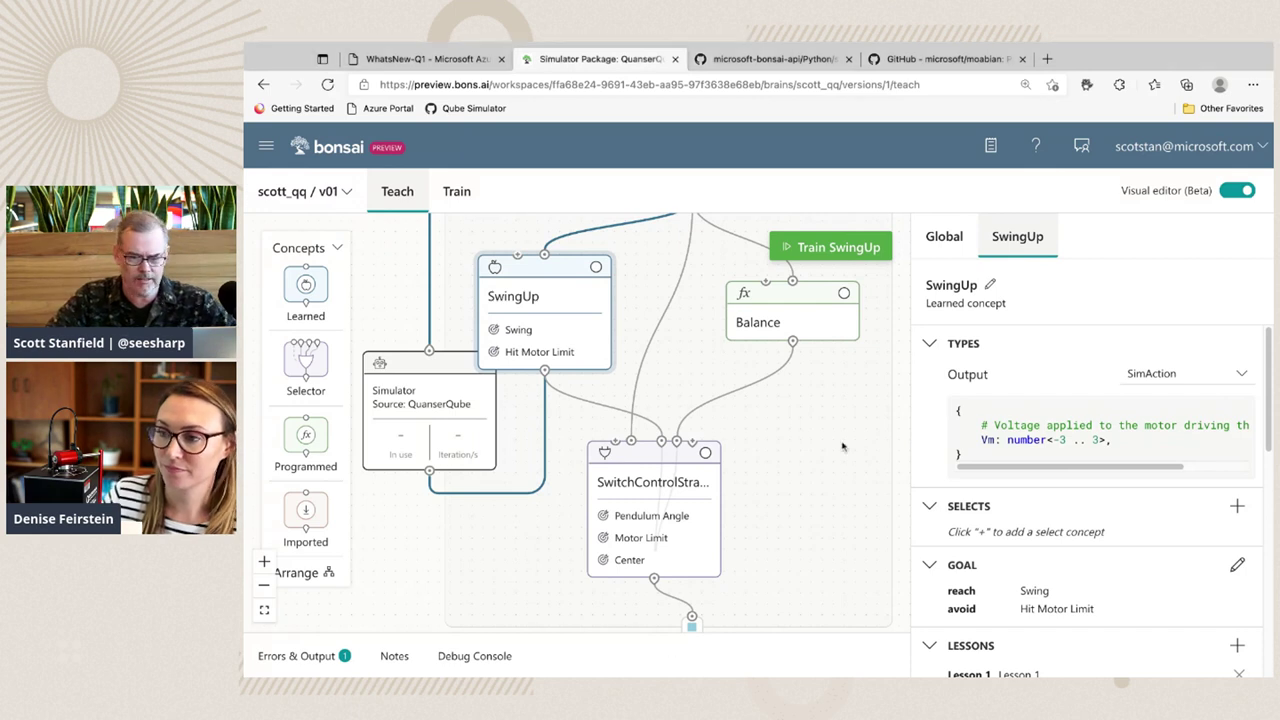
Build the programmed Balance concept of the scott_qq brain.
click(848, 304)
click(828, 248)
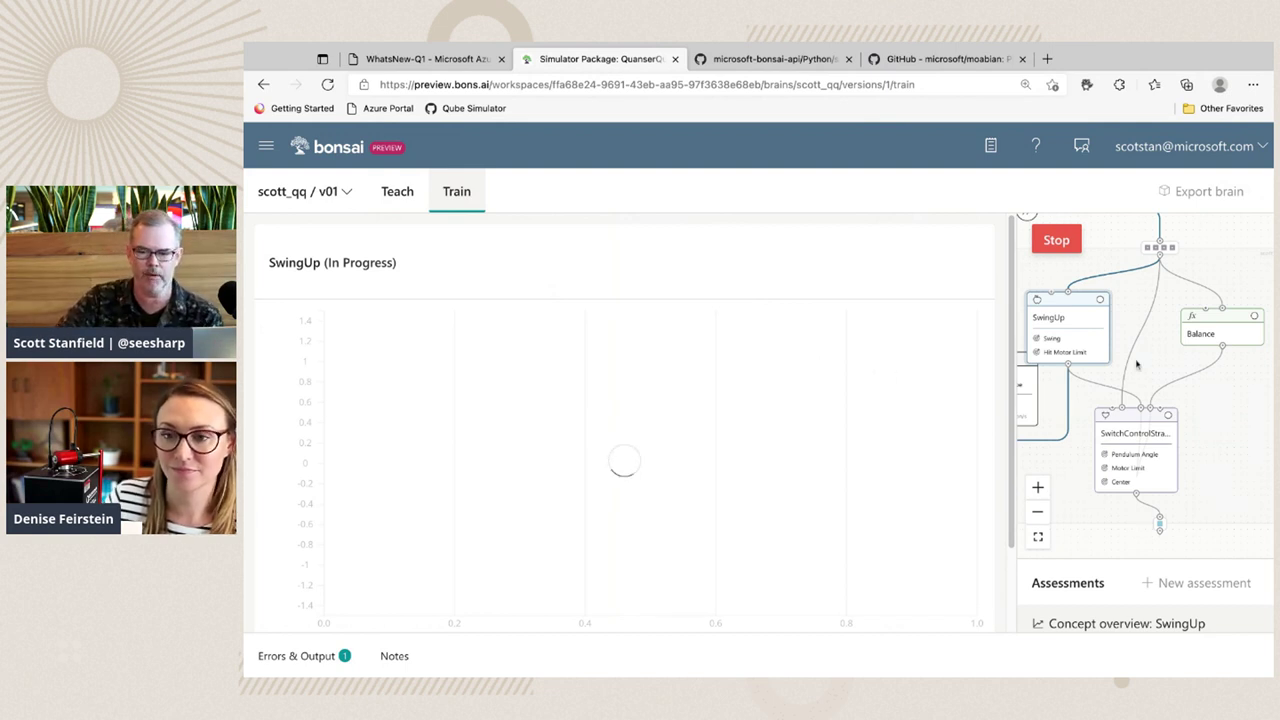
mouse_move(1241, 339)
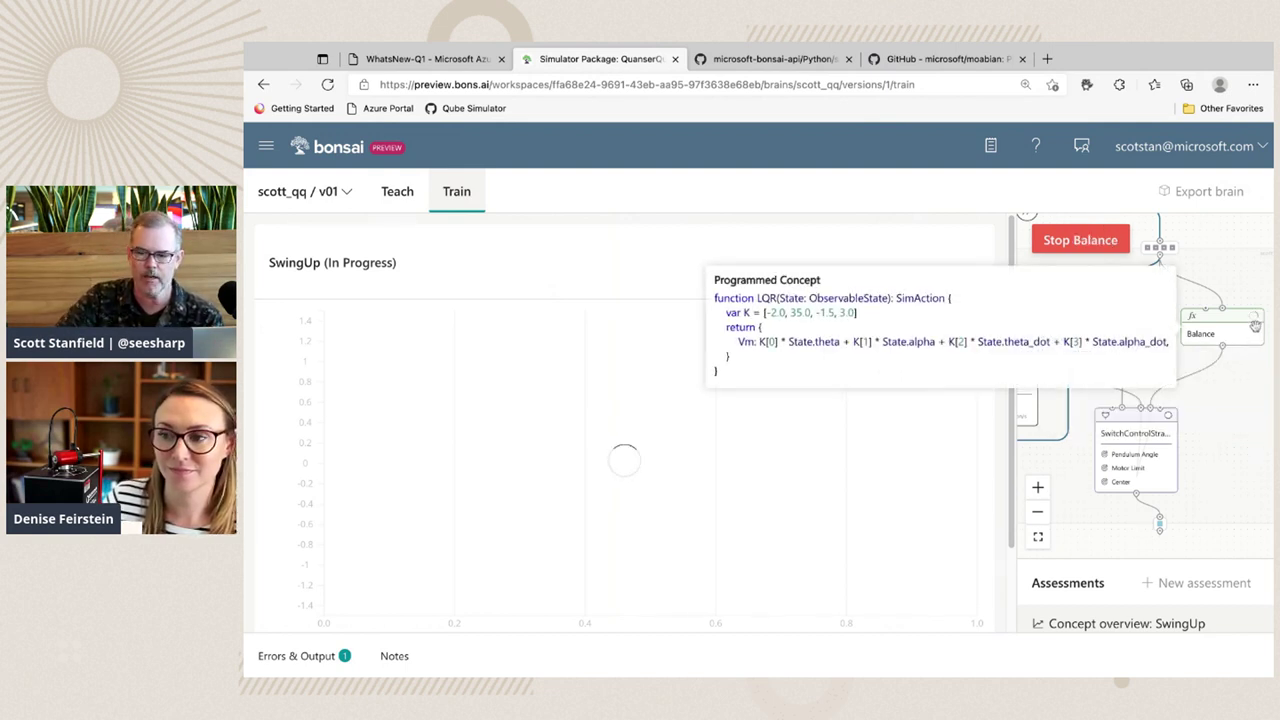
key(ctrl+plus)
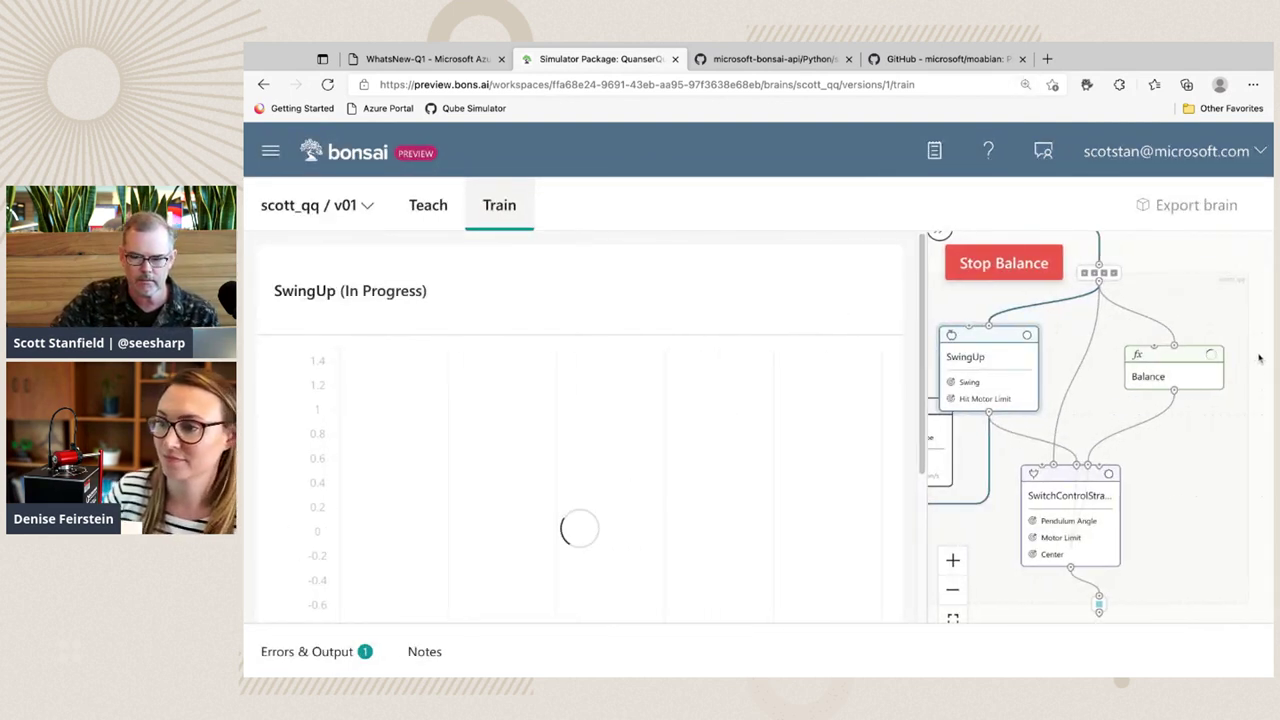
mouse_move(1213, 364)
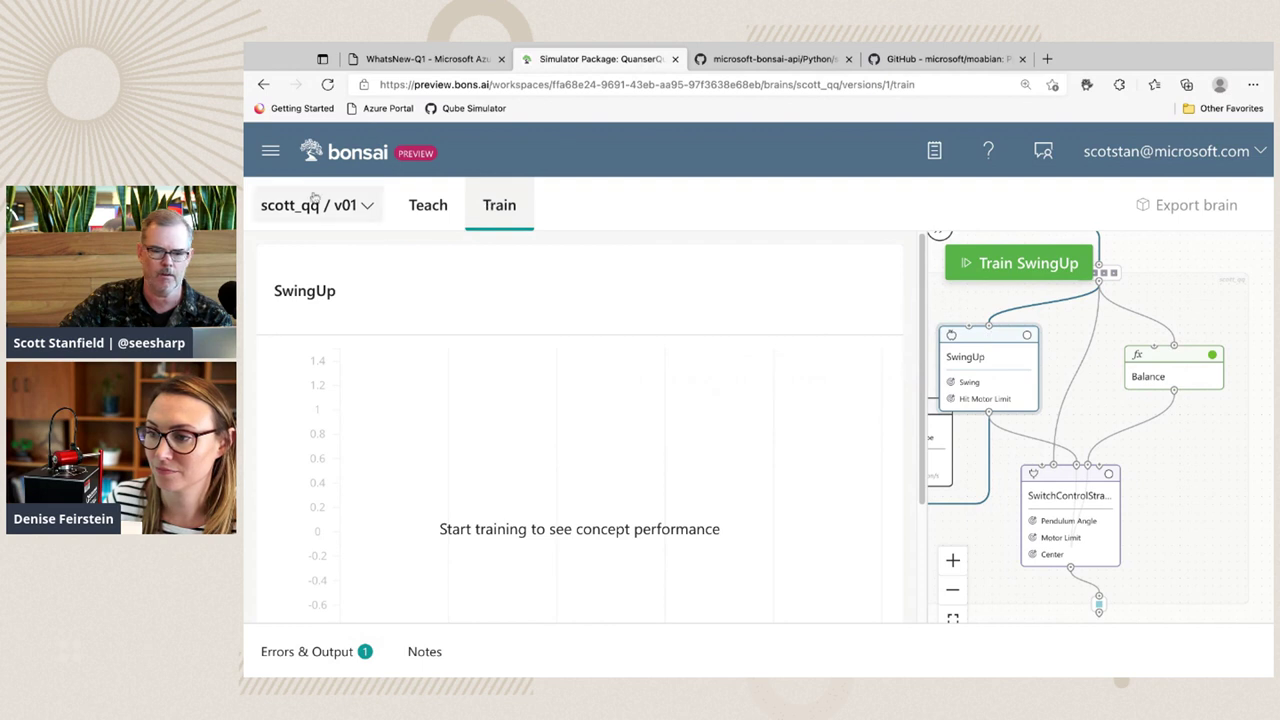
Return to the scott_qq teaching graph and start training the learned SwingUp concept.
click(425, 205)
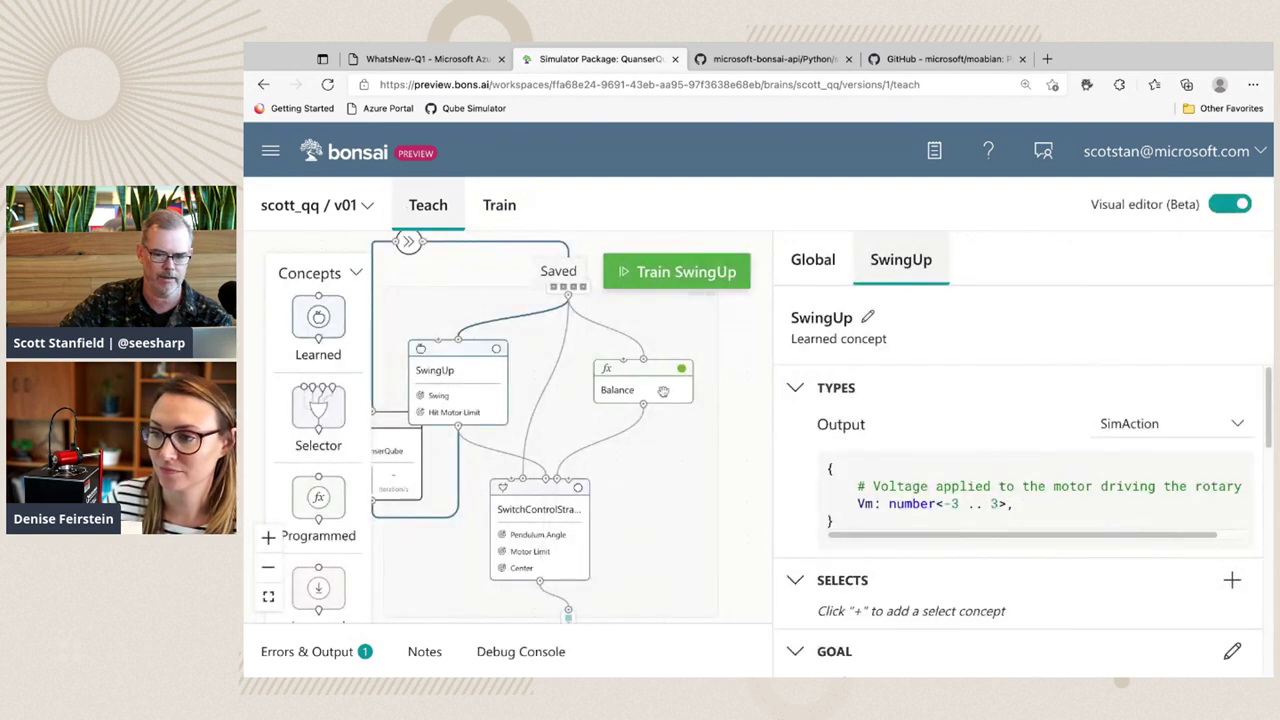
click(690, 274)
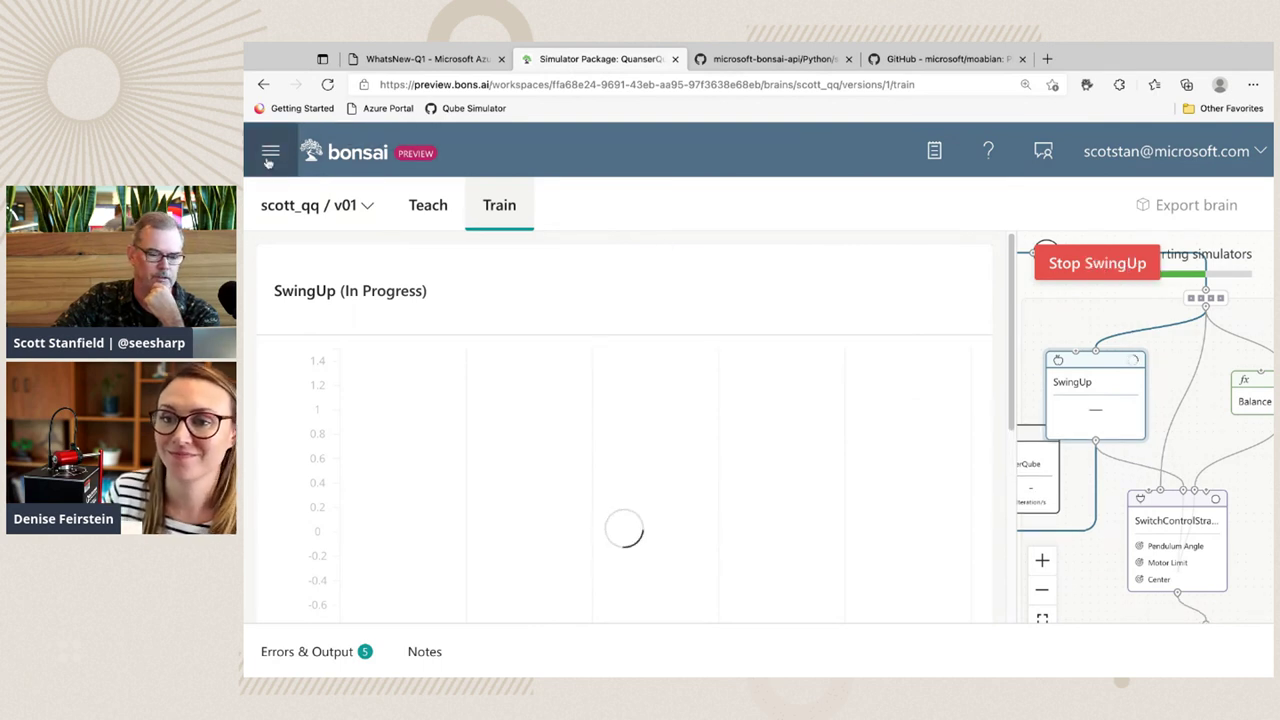
scroll(556, 468, down, 4)
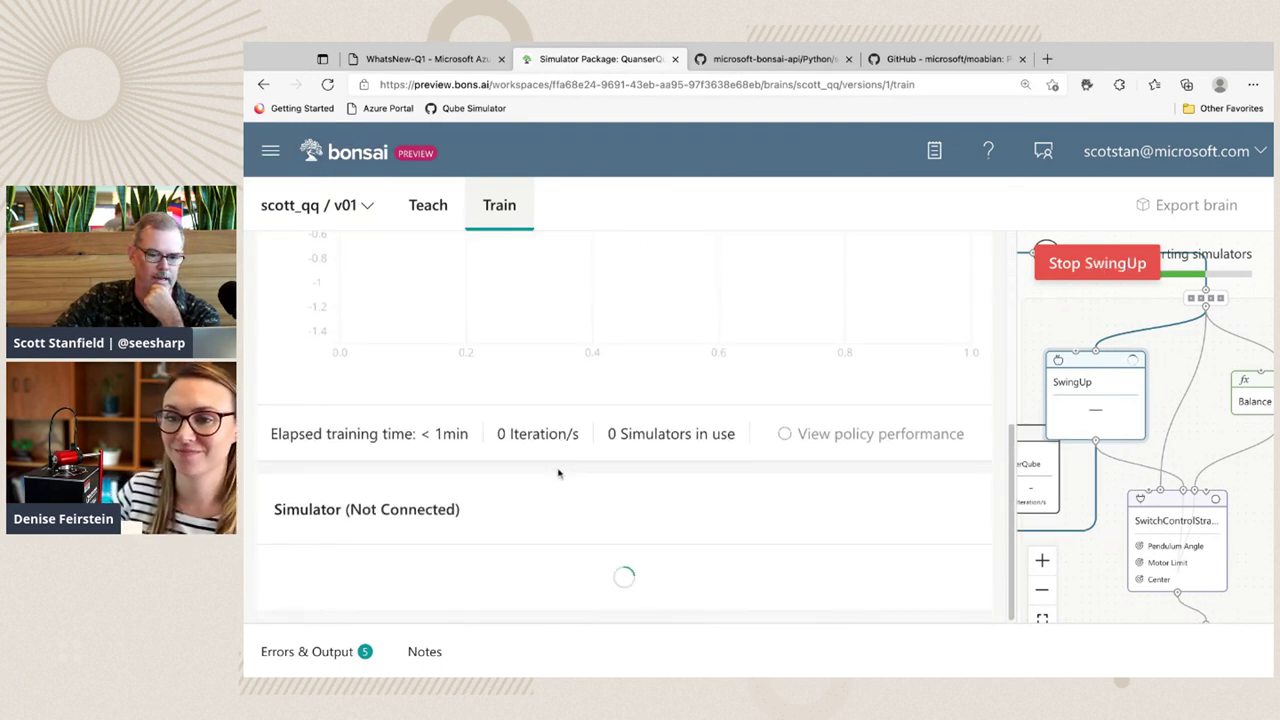
Open the qq_final brain and qq_swingup v02, and examine the SwingUp goal satisfaction chart and training time.
click(271, 153)
scroll(366, 375, down, 2)
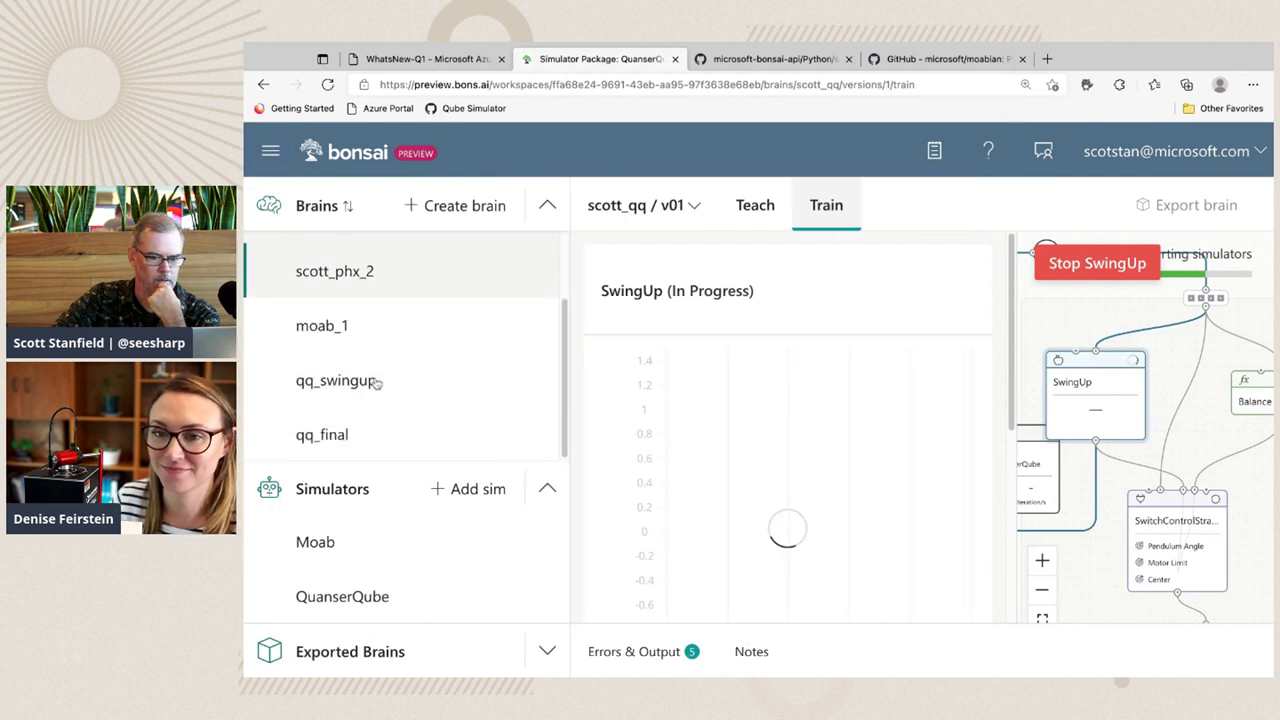
click(380, 434)
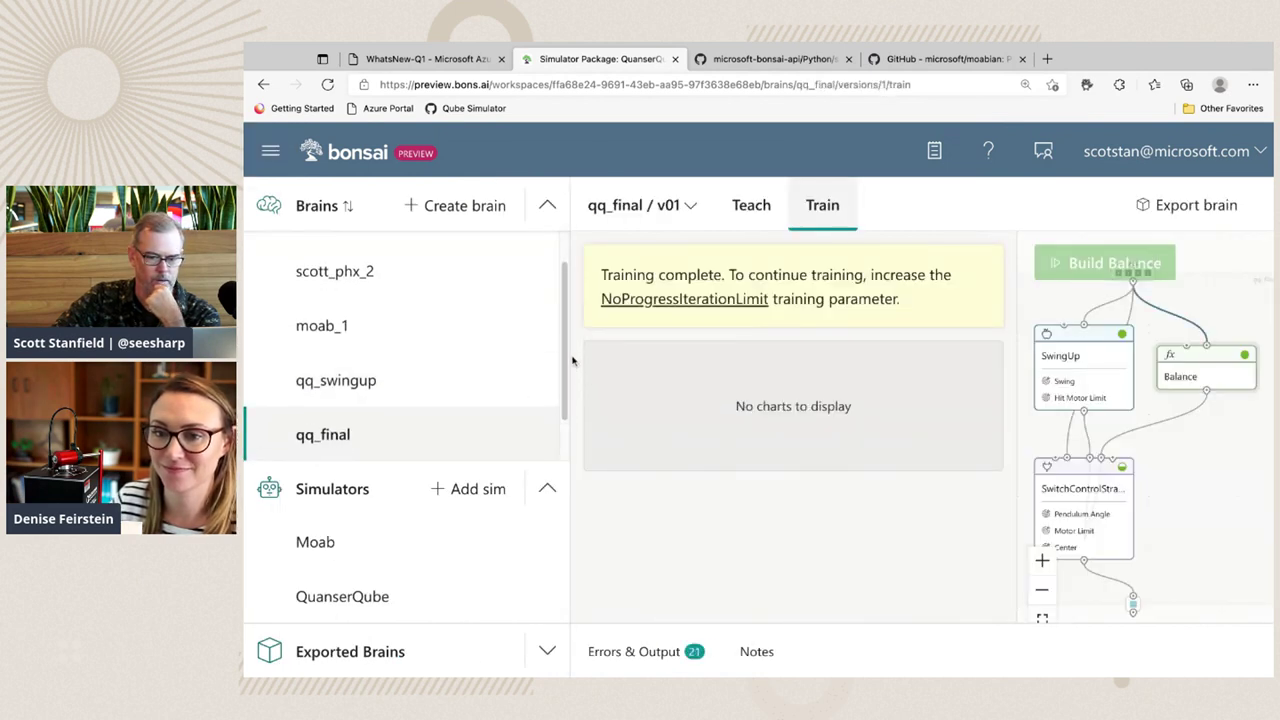
click(388, 378)
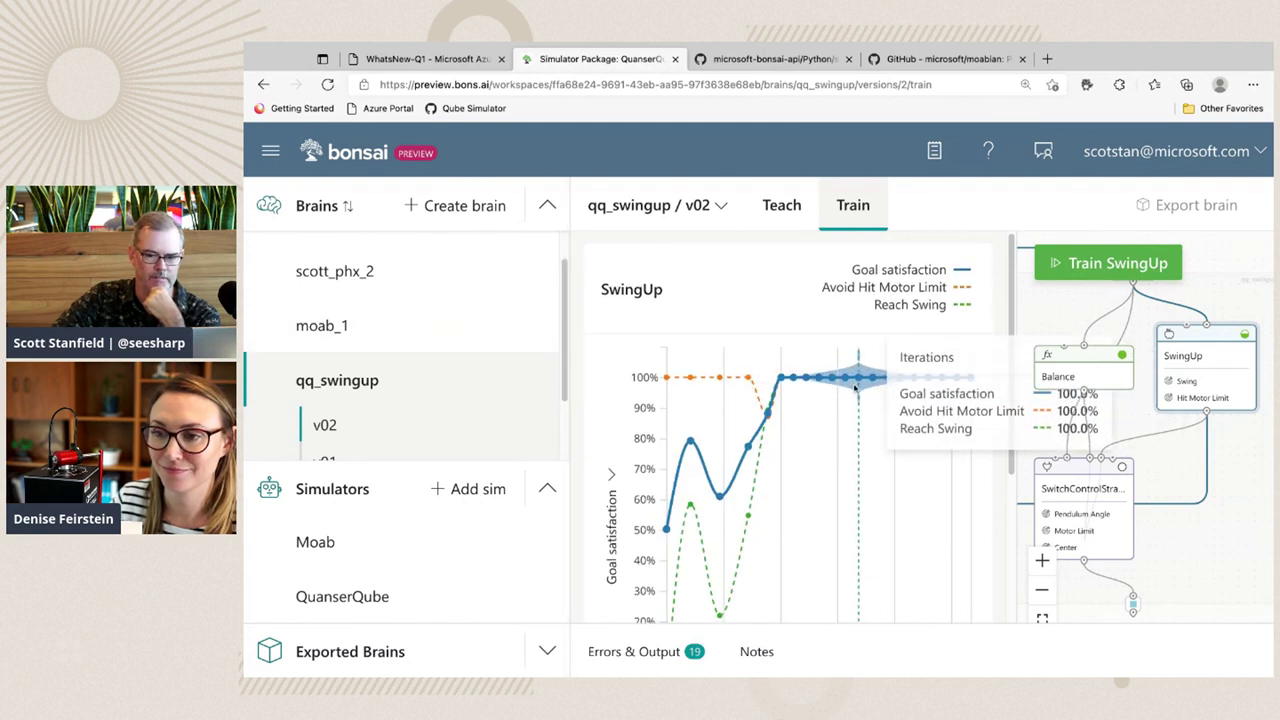
scroll(584, 311, down, 2)
click(270, 150)
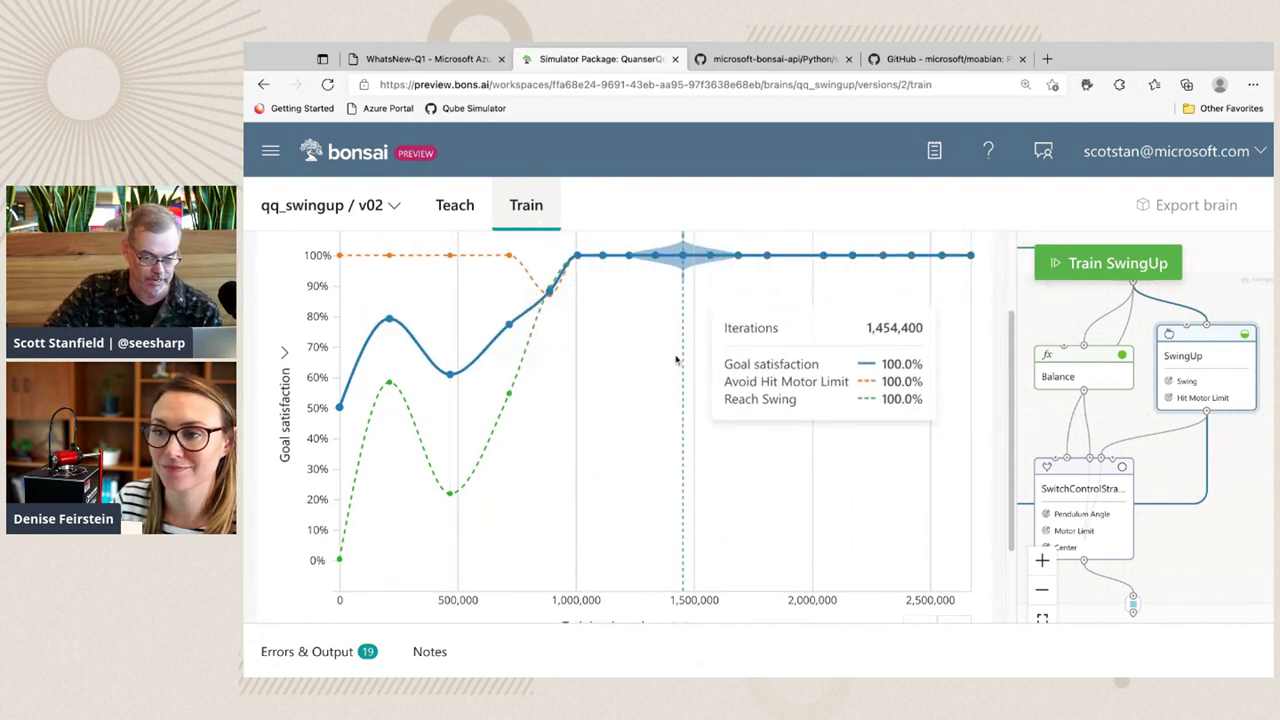
scroll(765, 430, down, 2)
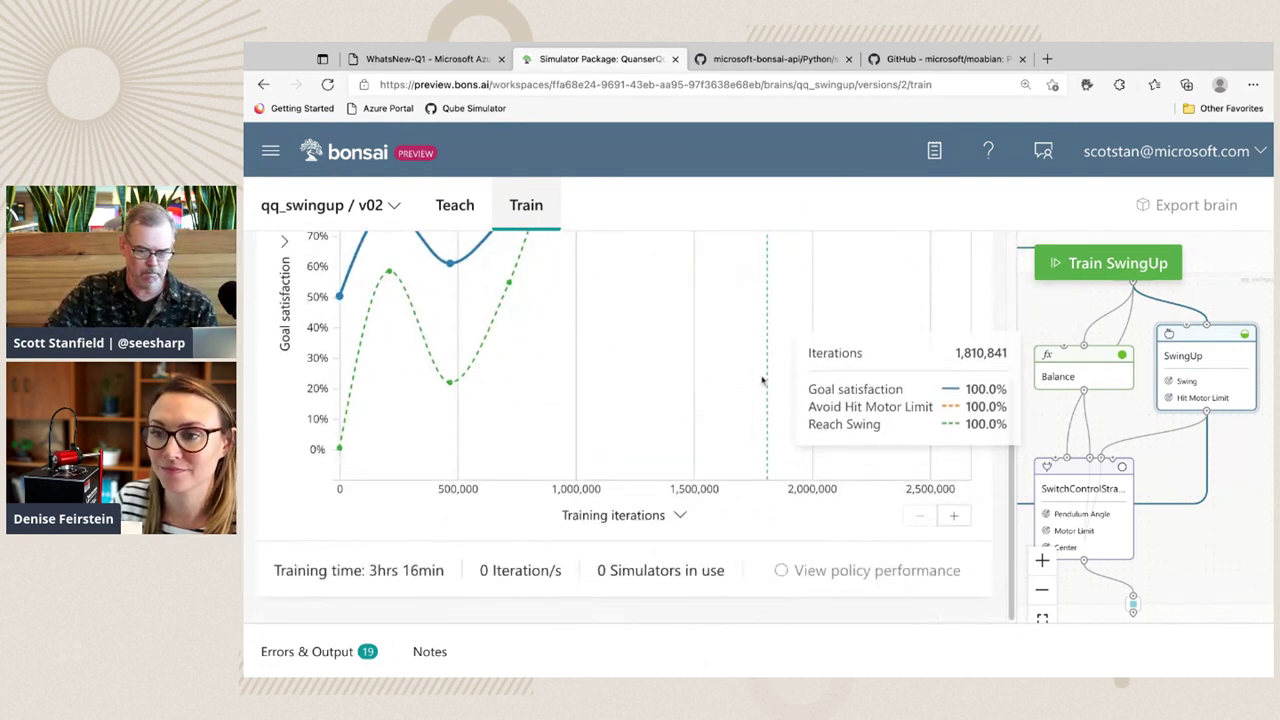
scroll(760, 380, up, 3)
Start training the SwingUp concept of qq_swingup v02 with the QuanserQube simulator package.
click(1108, 263)
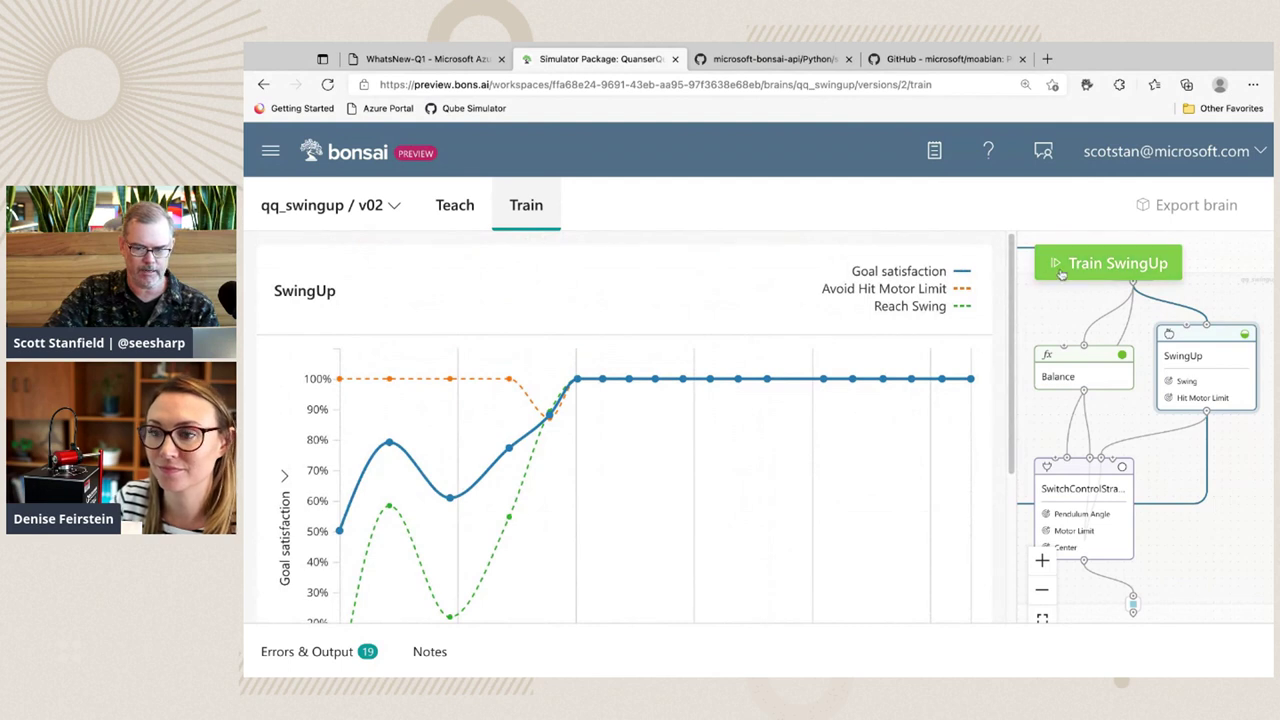
click(1018, 563)
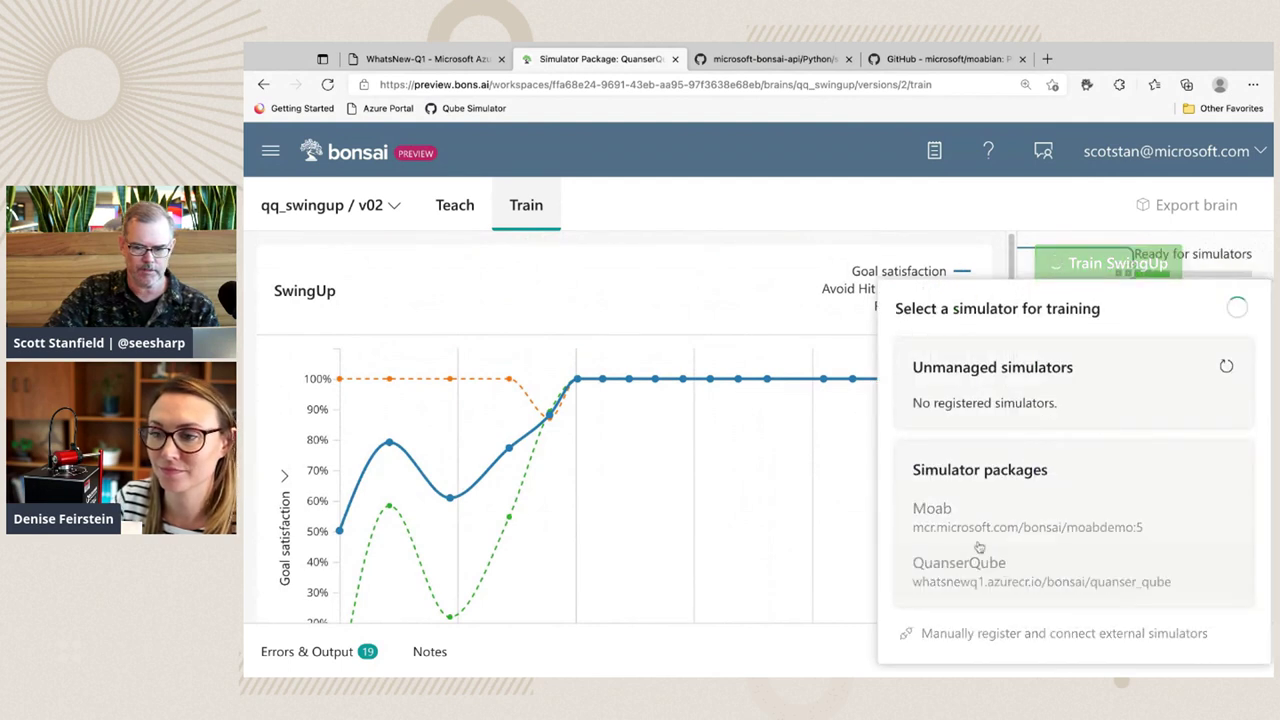
scroll(673, 285, down, 1)
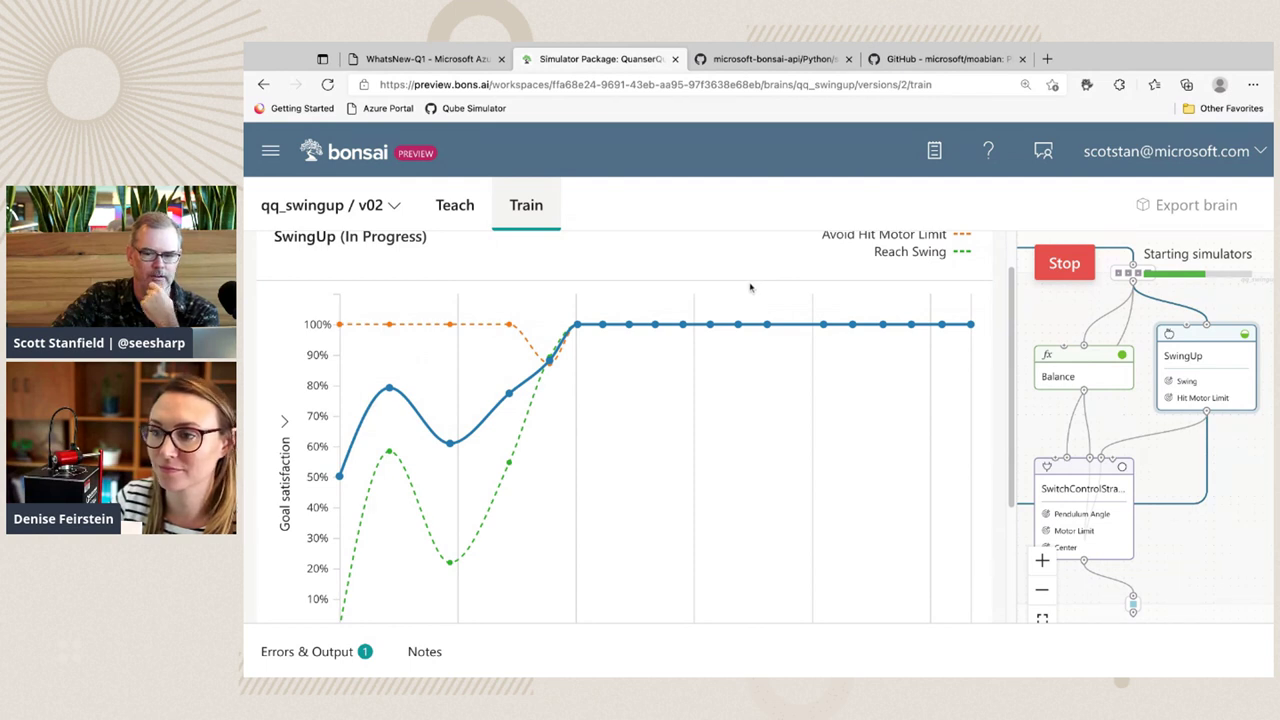
Widen the concept graph area and examine the SwingUp training statistics, simulator connection and goal satisfaction curve.
click(1016, 314)
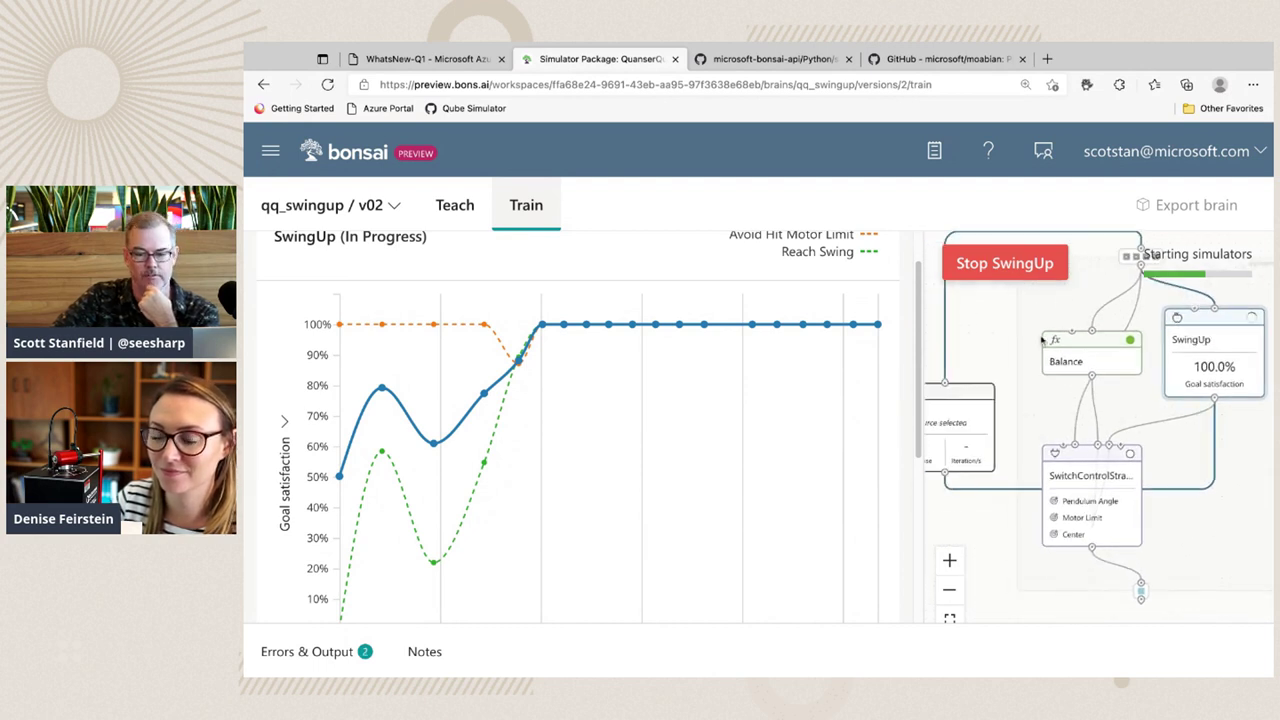
scroll(810, 465, down, 3)
scroll(760, 490, down, 1)
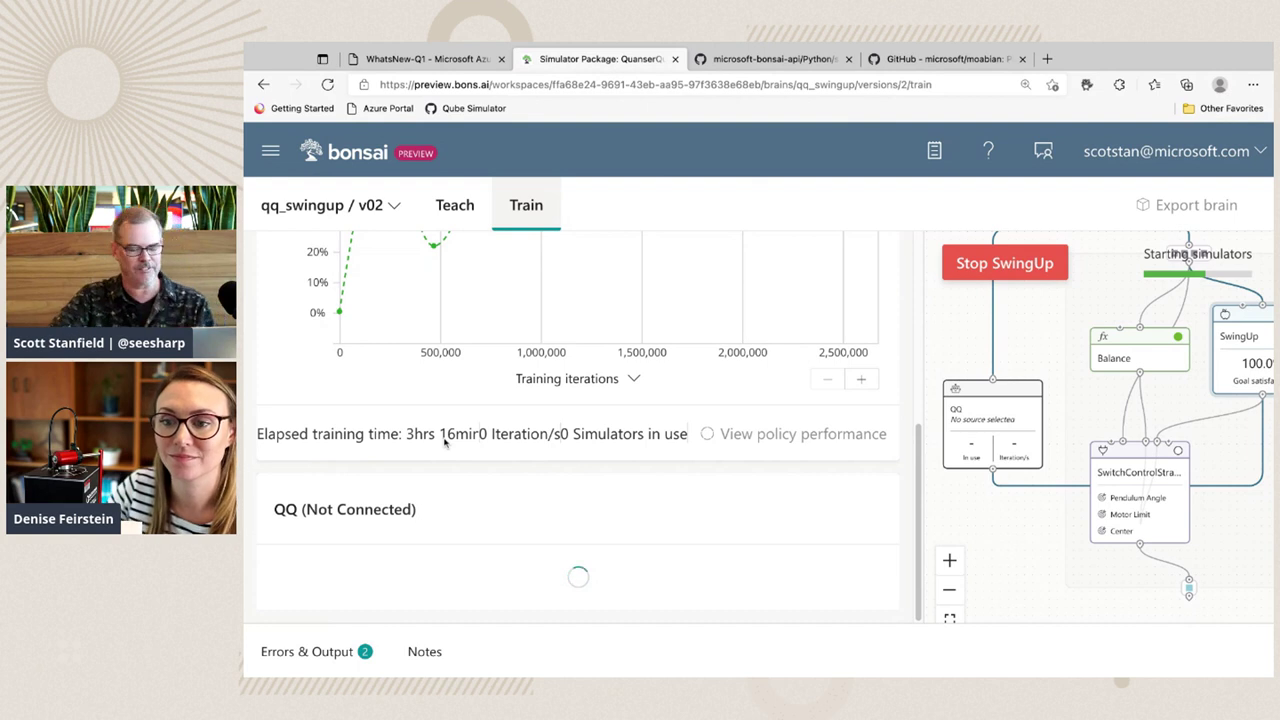
scroll(445, 443, up, 3)
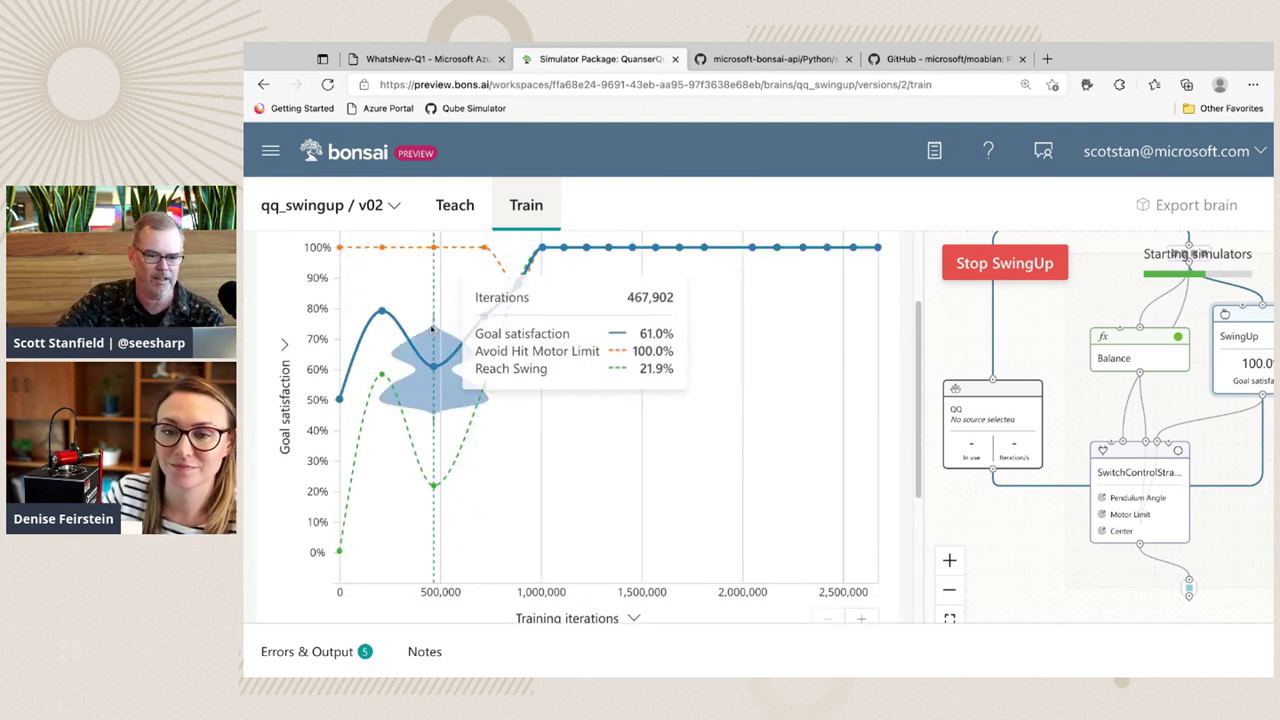